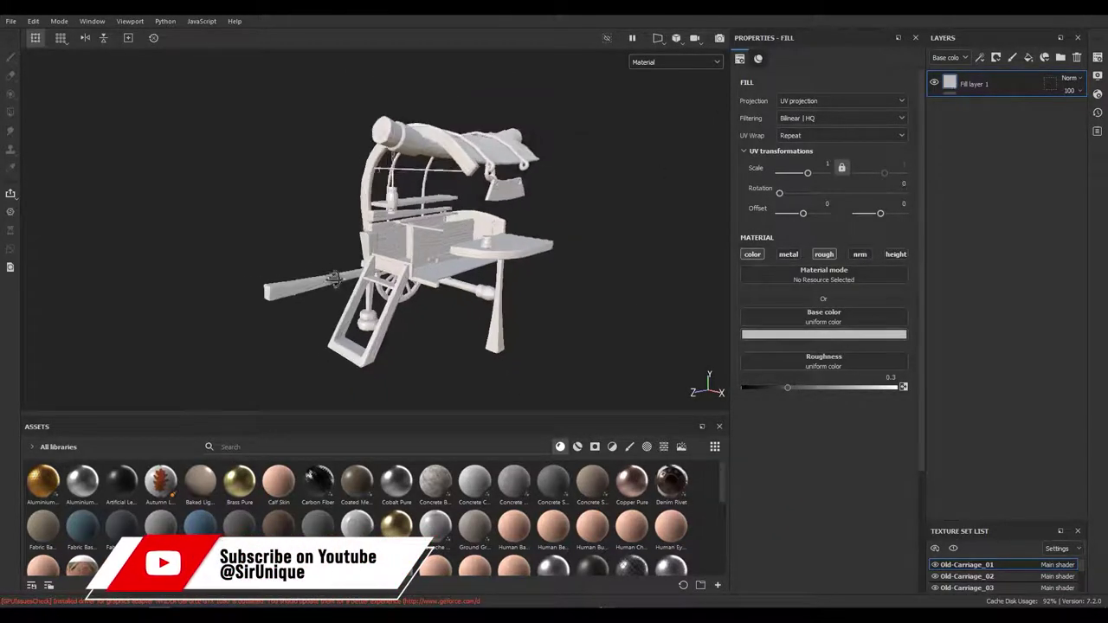
Step: Give Fill layer 1 base color RGB 0.206, 0.048, 0.066 and roughness 0.5148
{"action": "left_click_drag", "start_coordinate": [786, 387], "coordinate": [819, 386]}
{"action": "left_click", "coordinate": [827, 334]}
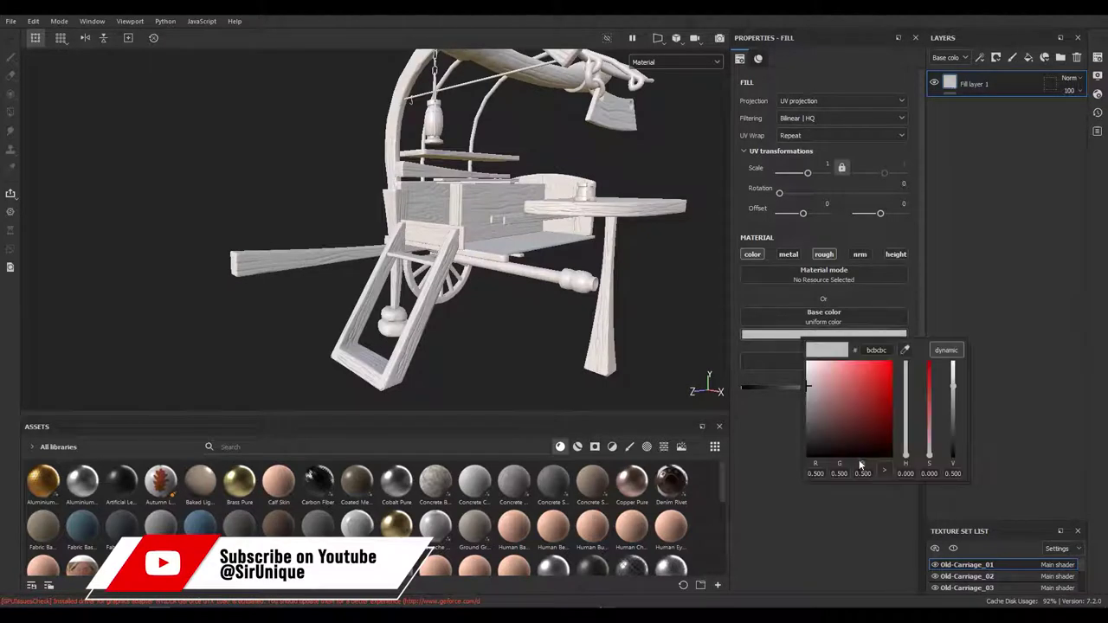
{"action": "type", "text": "0.206"}
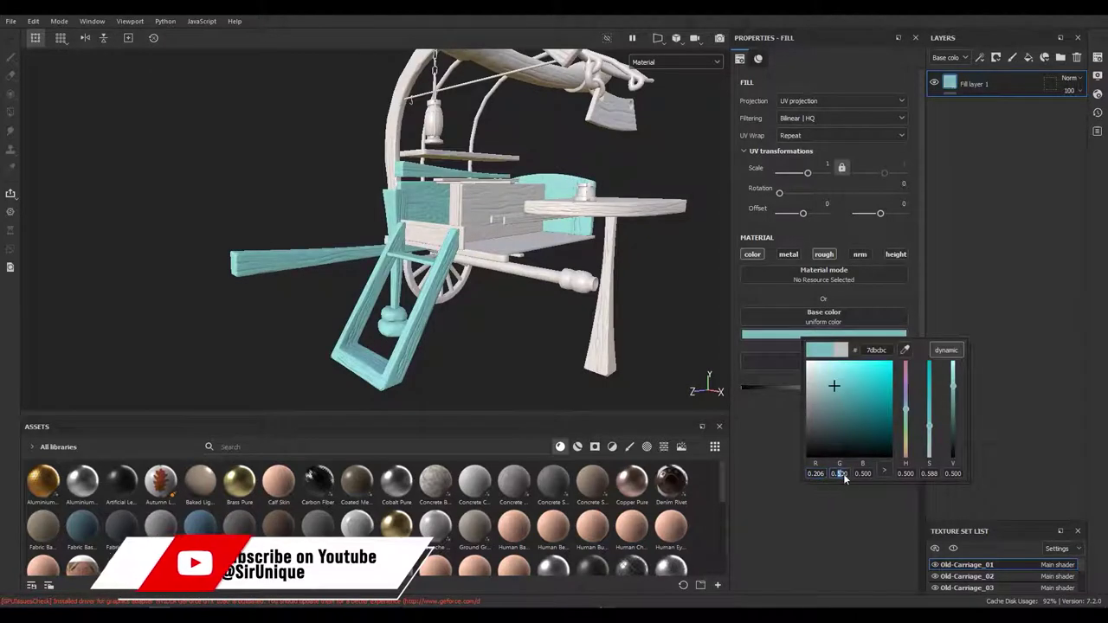
{"action": "type", "text": "0.048"}
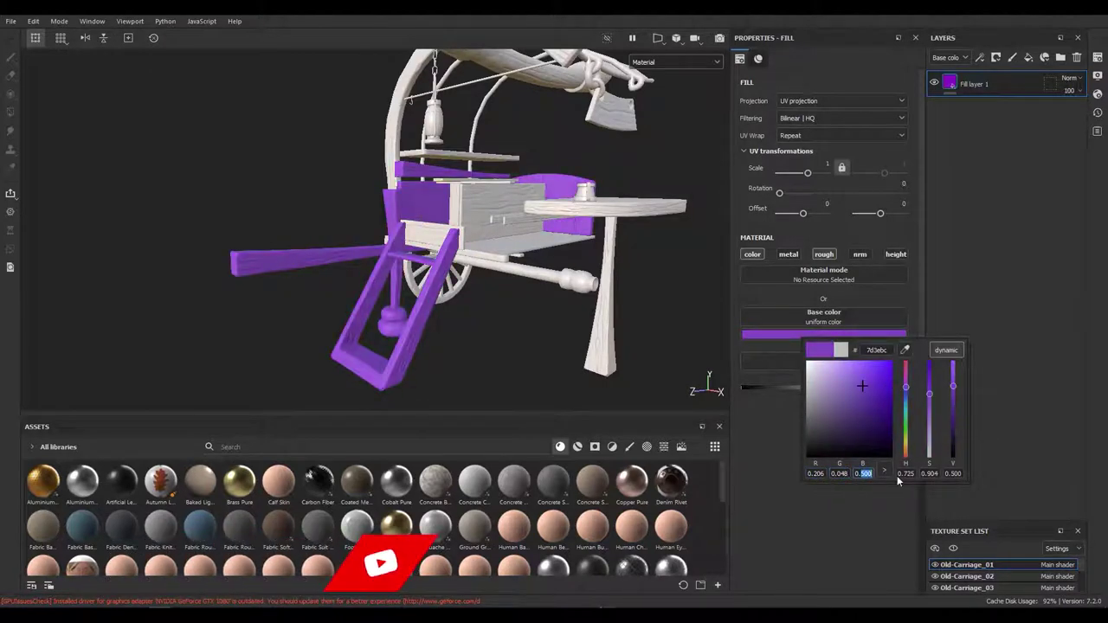
{"action": "type", "text": "0.066"}
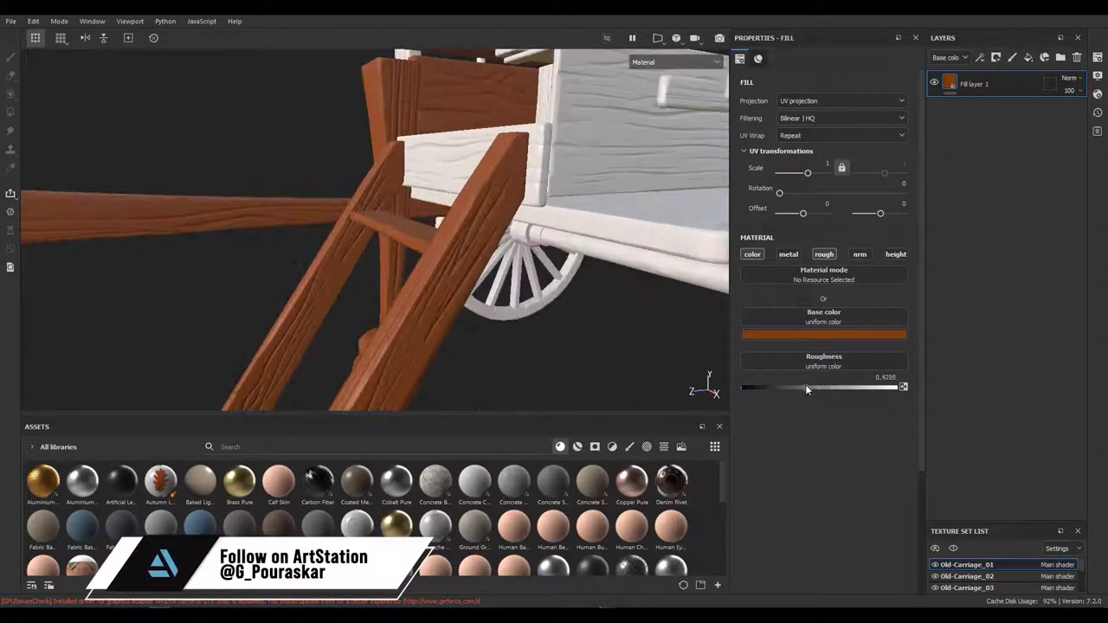
{"action": "left_click_drag", "start_coordinate": [810, 390], "coordinate": [821, 388]}
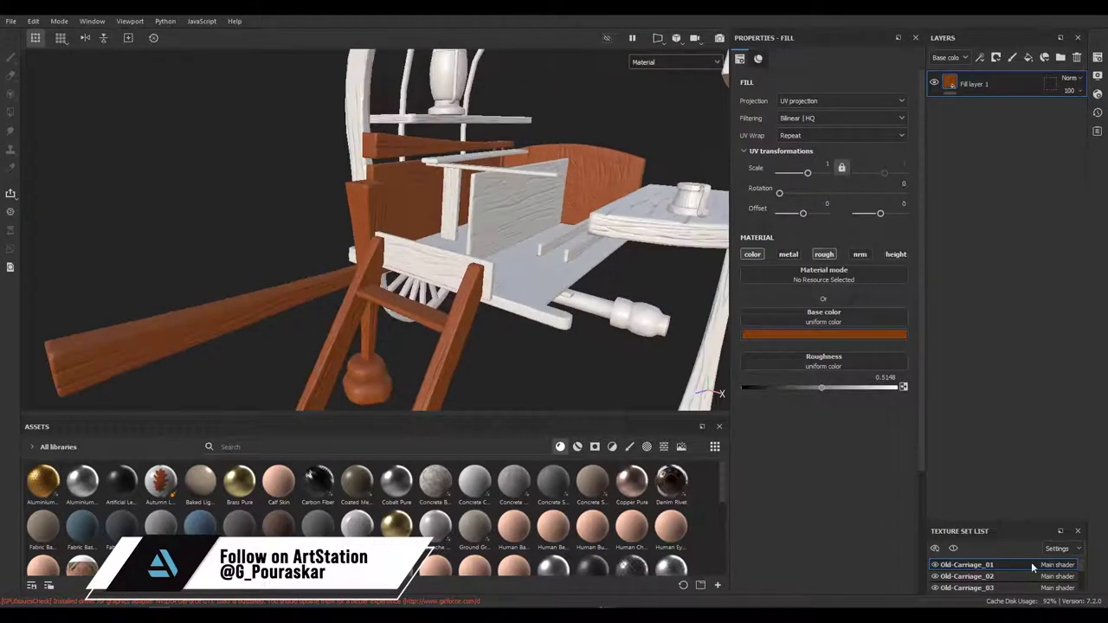
Step: Hide the other texture sets and orbit around the isolated wooden parts
{"action": "left_click", "coordinate": [952, 549]}
{"action": "left_click_drag", "start_coordinate": [482, 265], "coordinate": [104, 233]}
{"action": "scroll", "scroll_direction": "up", "scroll_amount": 3}
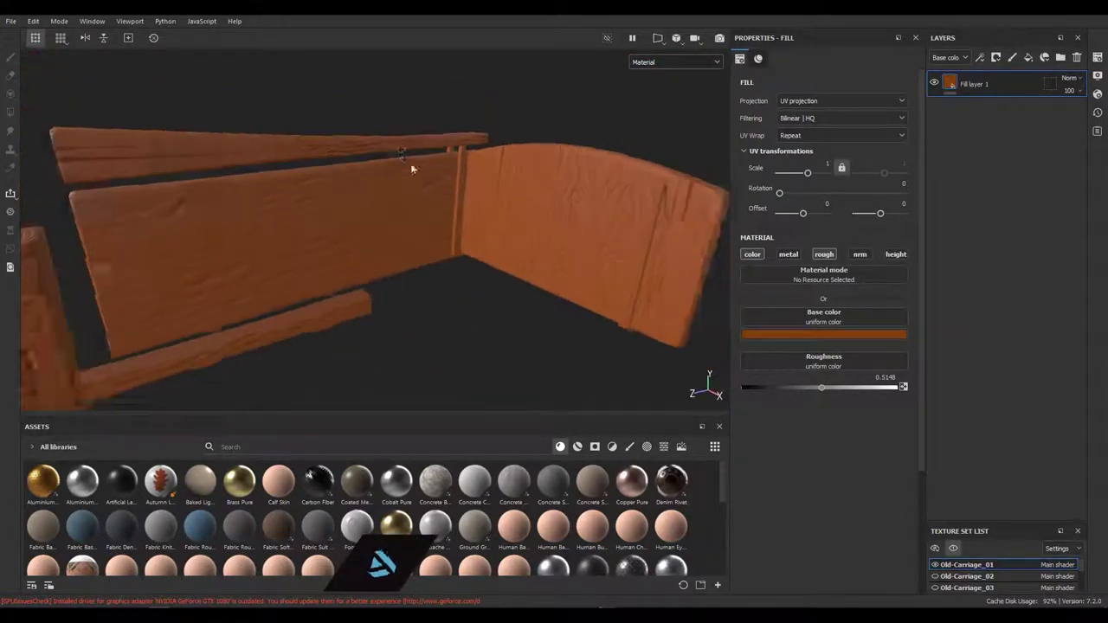
{"action": "scroll", "scroll_direction": "up", "scroll_amount": 3}
{"action": "left_click_drag", "start_coordinate": [441, 216], "coordinate": [382, 208]}
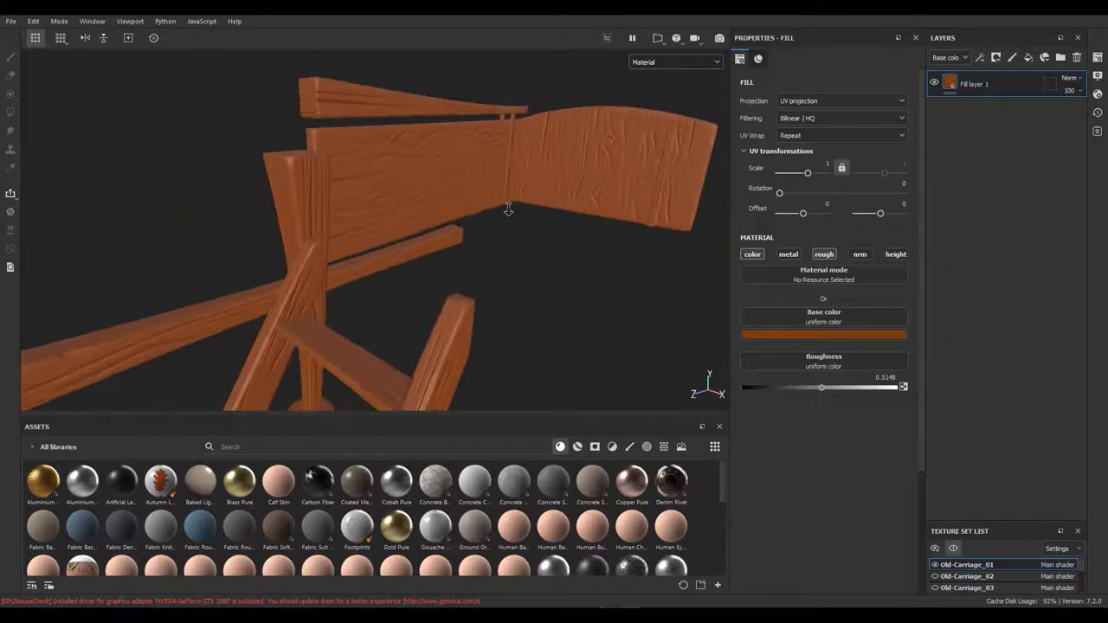
{"action": "left_click_drag", "start_coordinate": [508, 209], "coordinate": [519, 195]}
Step: Duplicate Fill layer 1 and set the copy's base color to R 0.384, G 0.08
{"action": "key", "text": "ctrl+d"}
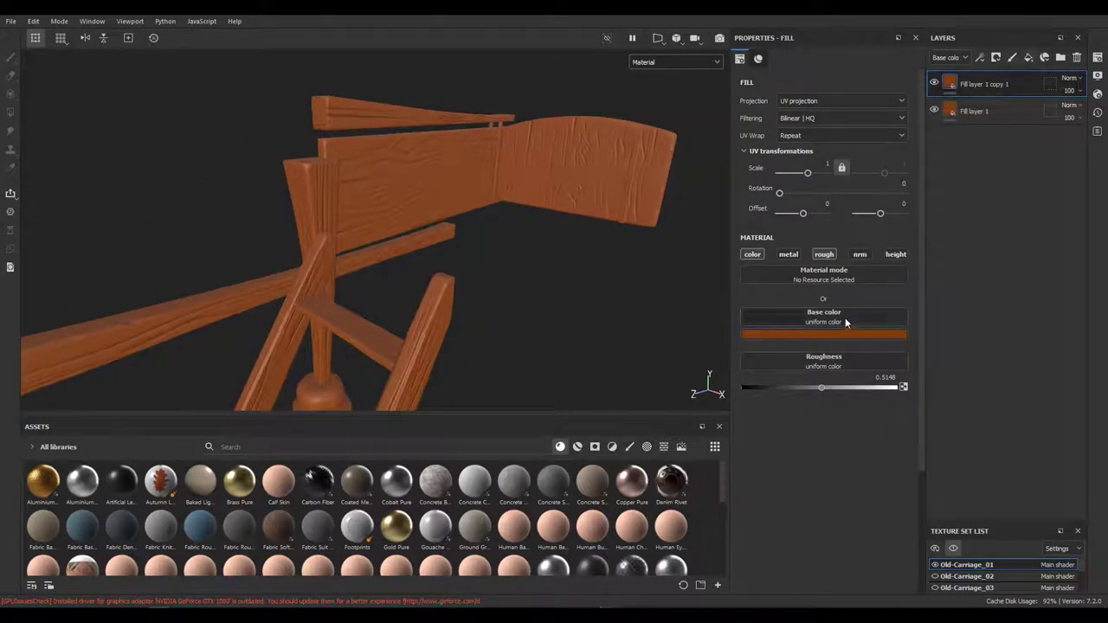
{"action": "type", "text": "0.384"}
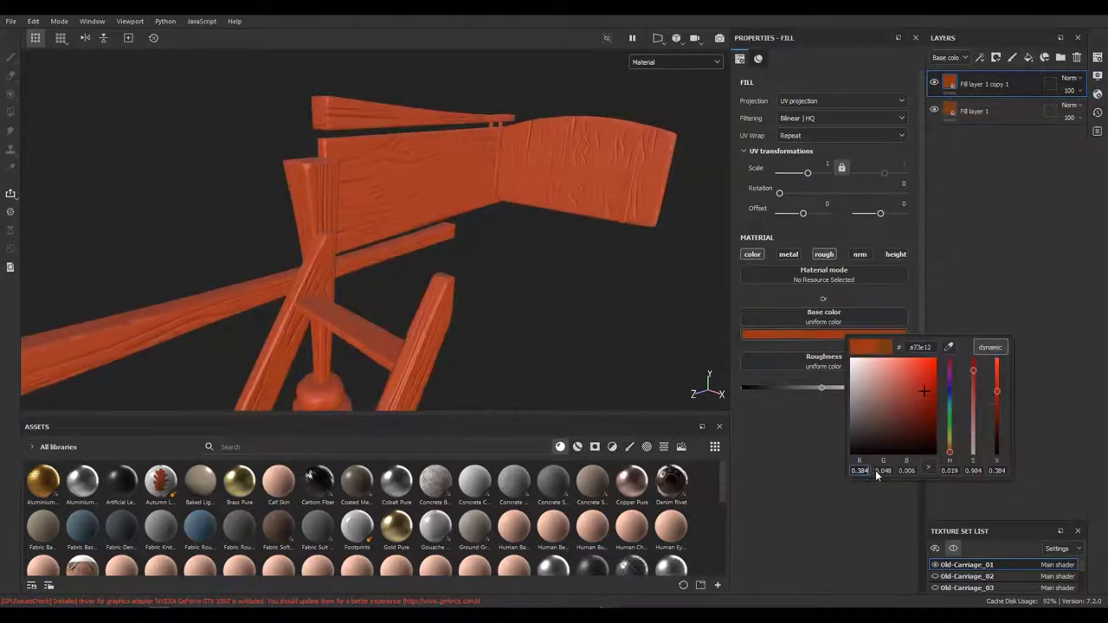
{"action": "key", "text": "Tab"}
{"action": "type", "text": "0.08"}
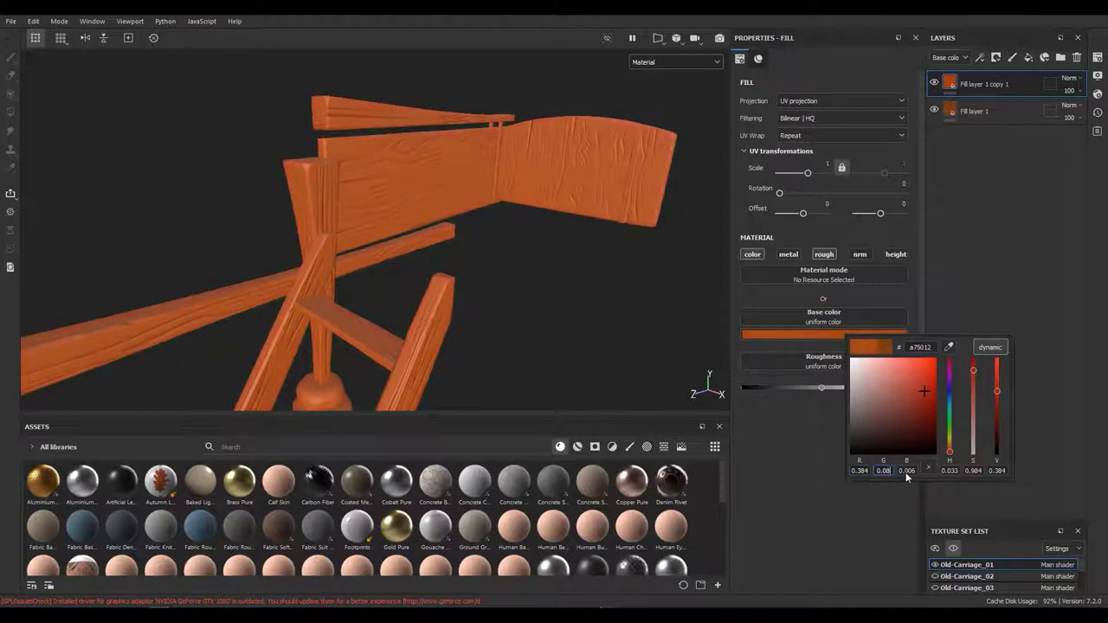
{"action": "key", "text": "Tab"}
Step: Add a black mask to the duplicated layer Fill layer 1 copy 1
{"action": "left_click_drag", "start_coordinate": [519, 260], "coordinate": [363, 260]}
{"action": "scroll", "scroll_direction": "up", "scroll_amount": 3}
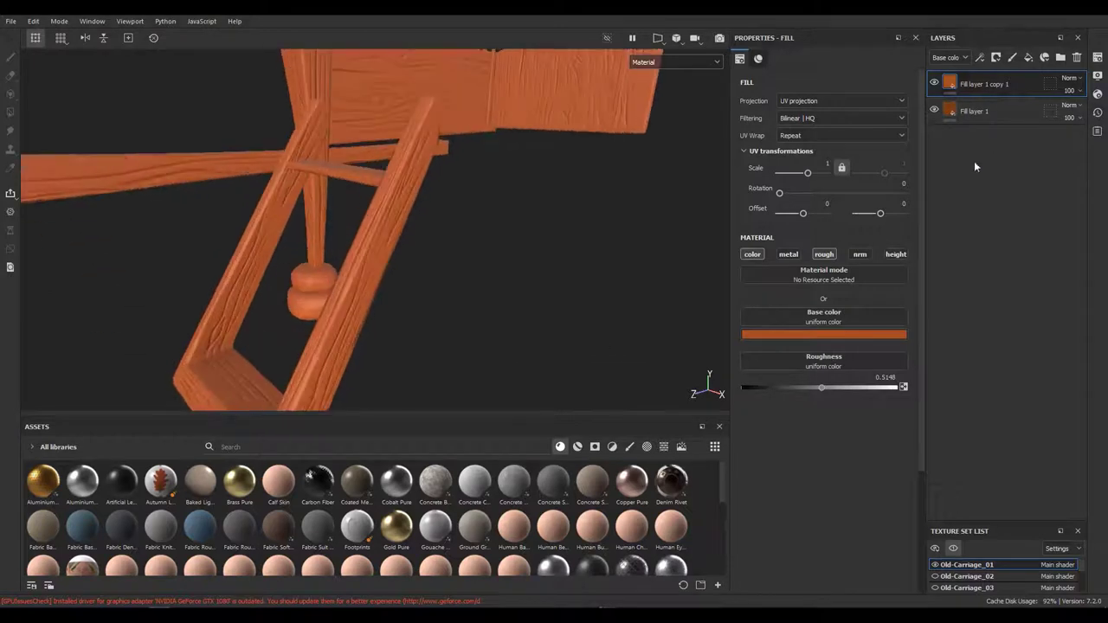
{"action": "right_click", "coordinate": [1009, 84]}
{"action": "left_click", "coordinate": [1039, 102]}
Step: Add a Mask Editor generator to the copy's mask and lower Global Balance to 0.38
{"action": "left_click_drag", "start_coordinate": [351, 195], "coordinate": [416, 199]}
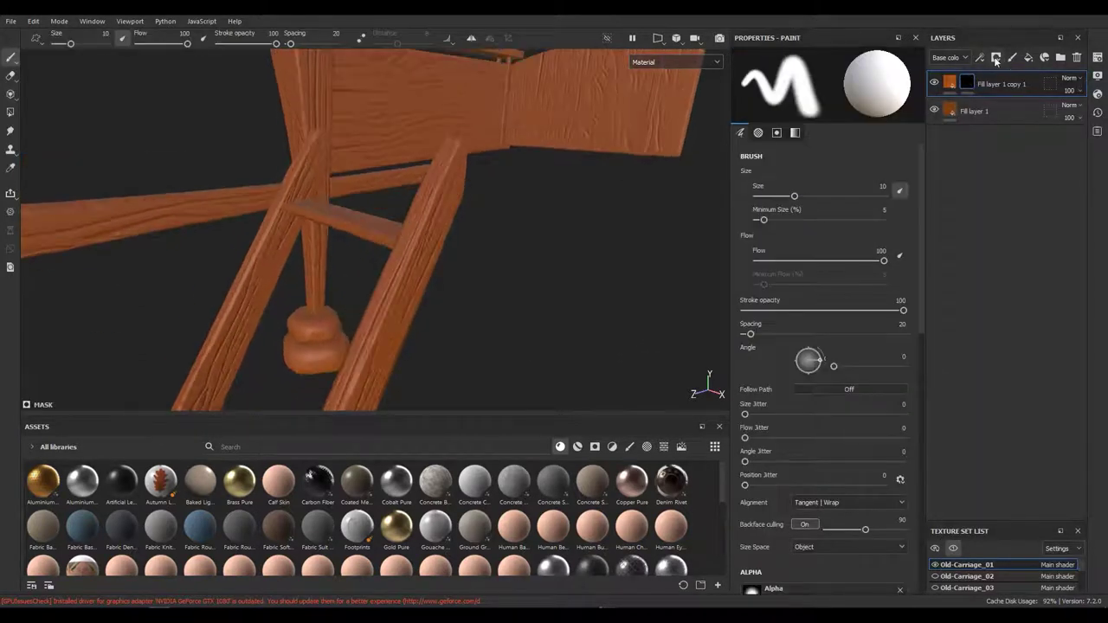
{"action": "left_click", "coordinate": [1008, 74]}
{"action": "left_click", "coordinate": [827, 78]}
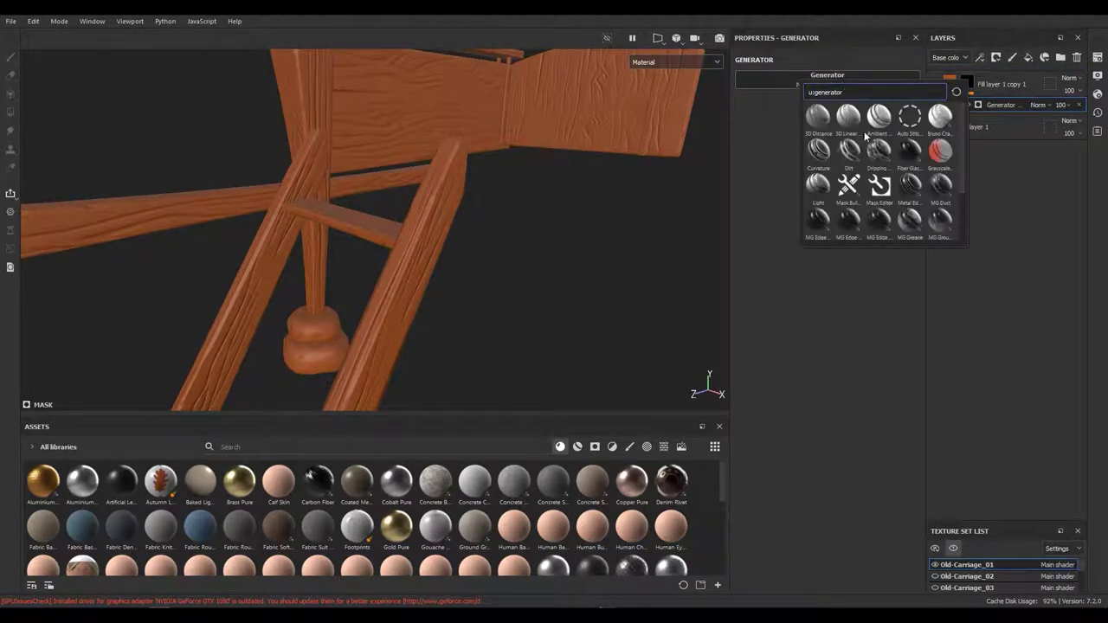
{"action": "left_click_drag", "start_coordinate": [435, 189], "coordinate": [519, 199]}
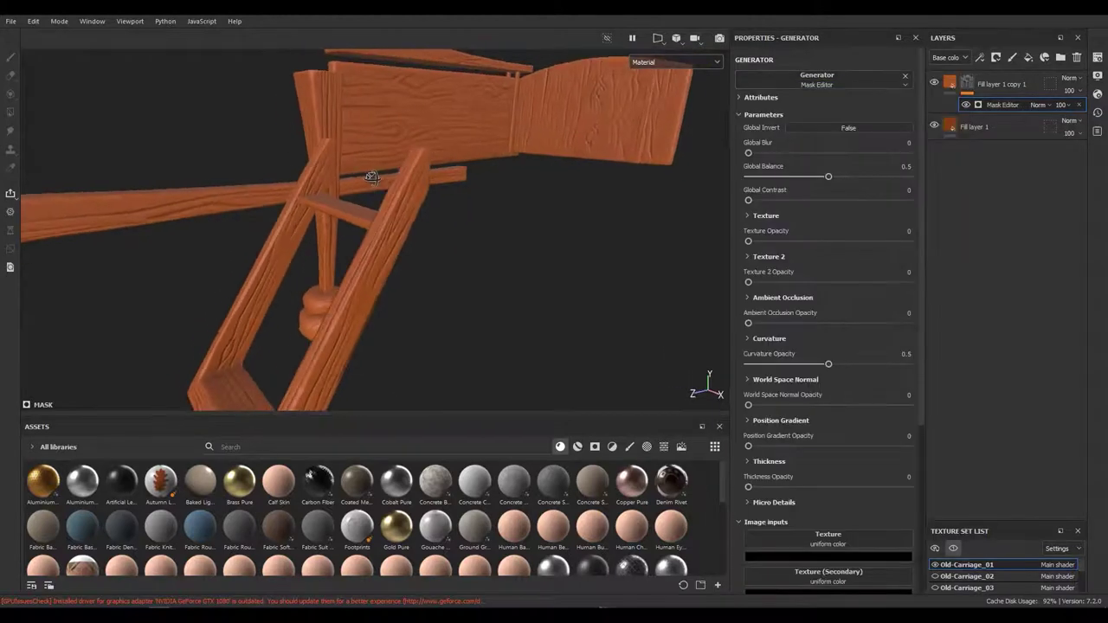
{"action": "left_click", "coordinate": [1002, 105]}
{"action": "left_click_drag", "start_coordinate": [828, 176], "coordinate": [804, 181]}
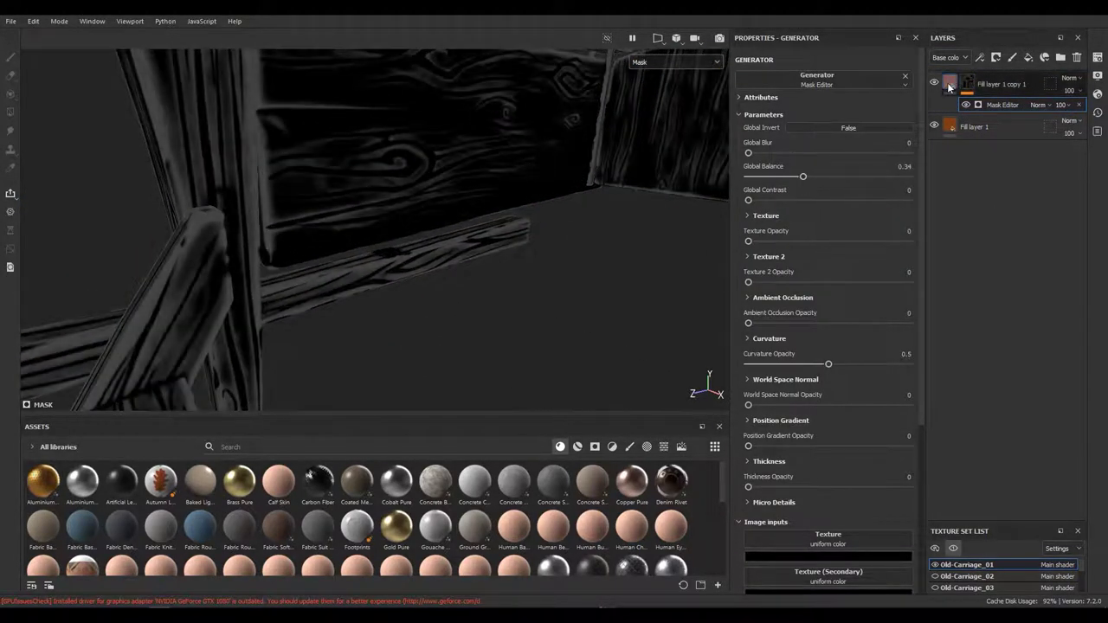
Step: Review the Mask Editor settings and inspect the grain highlights from several angles
{"action": "left_click", "coordinate": [950, 87]}
{"action": "left_click_drag", "start_coordinate": [279, 141], "coordinate": [406, 216]}
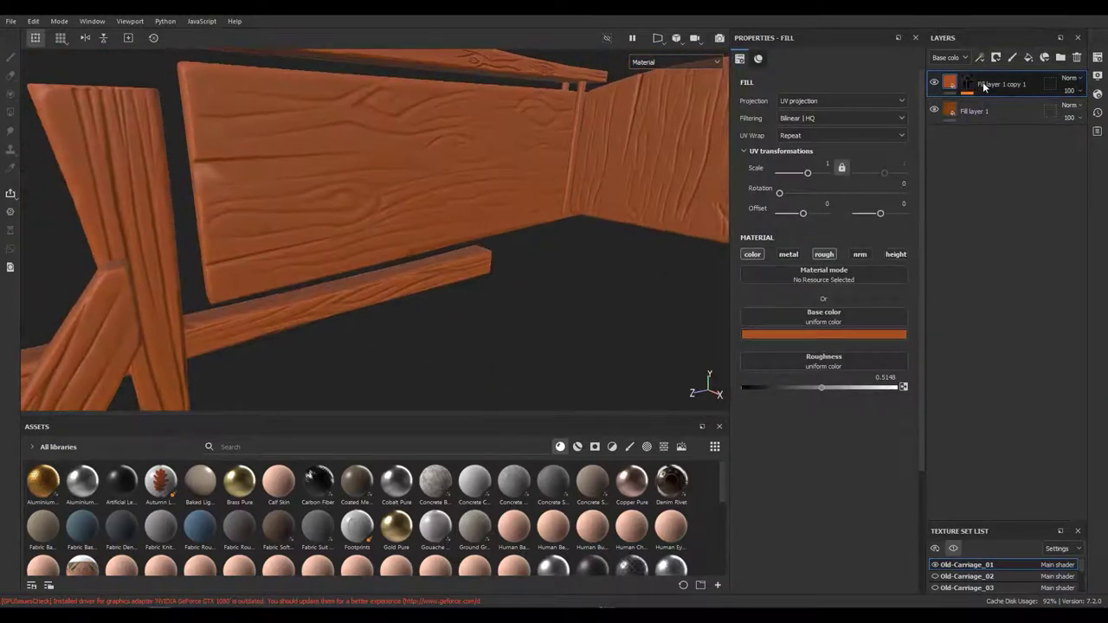
{"action": "left_click", "coordinate": [970, 97]}
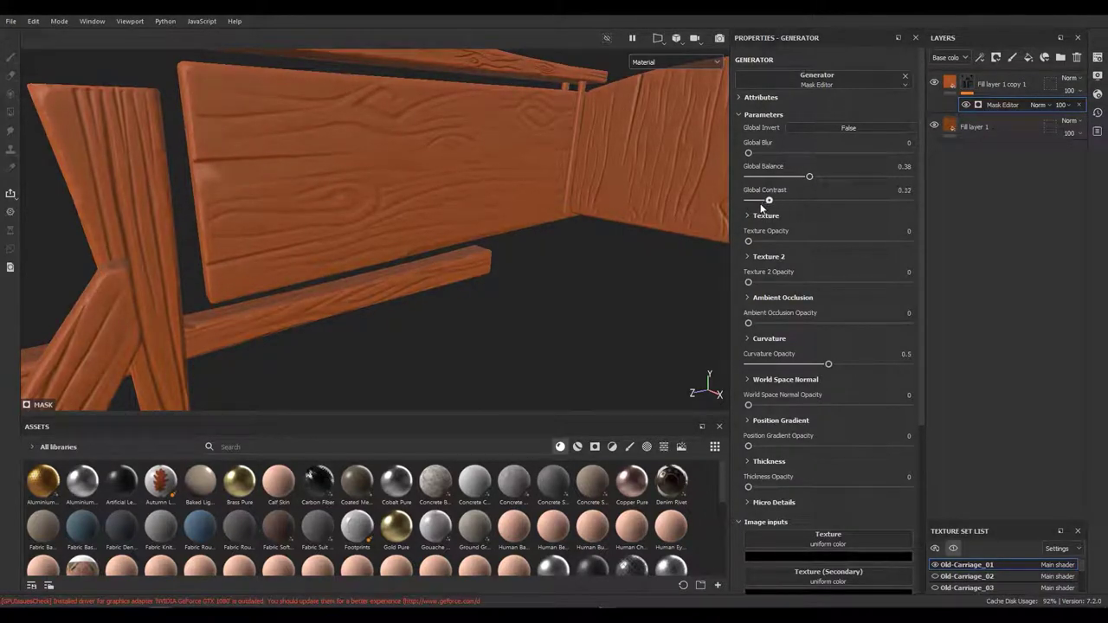
{"action": "left_click", "coordinate": [966, 84]}
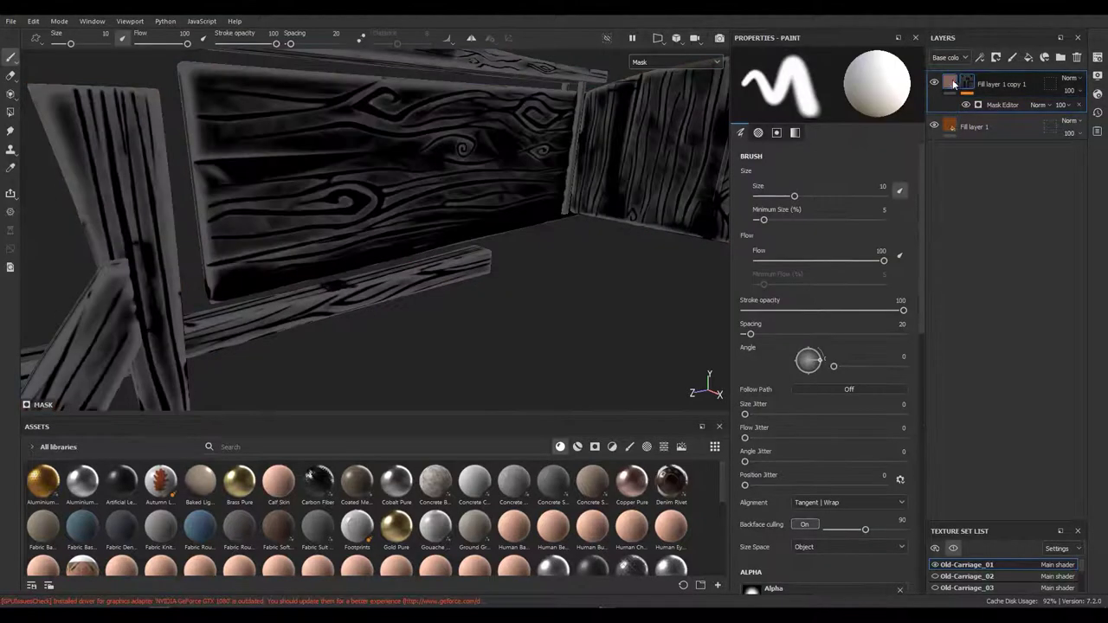
{"action": "scroll", "scroll_direction": "up", "scroll_amount": 3}
{"action": "left_click_drag", "start_coordinate": [288, 250], "coordinate": [310, 254]}
{"action": "left_click_drag", "start_coordinate": [311, 254], "coordinate": [345, 290]}
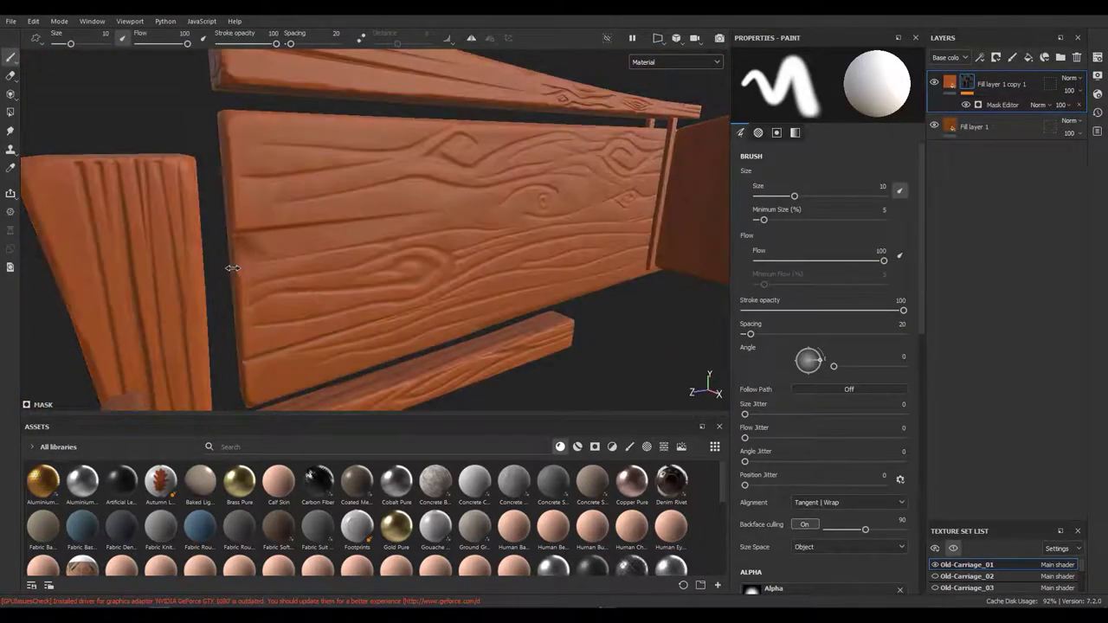
{"action": "left_click_drag", "start_coordinate": [208, 277], "coordinate": [260, 174]}
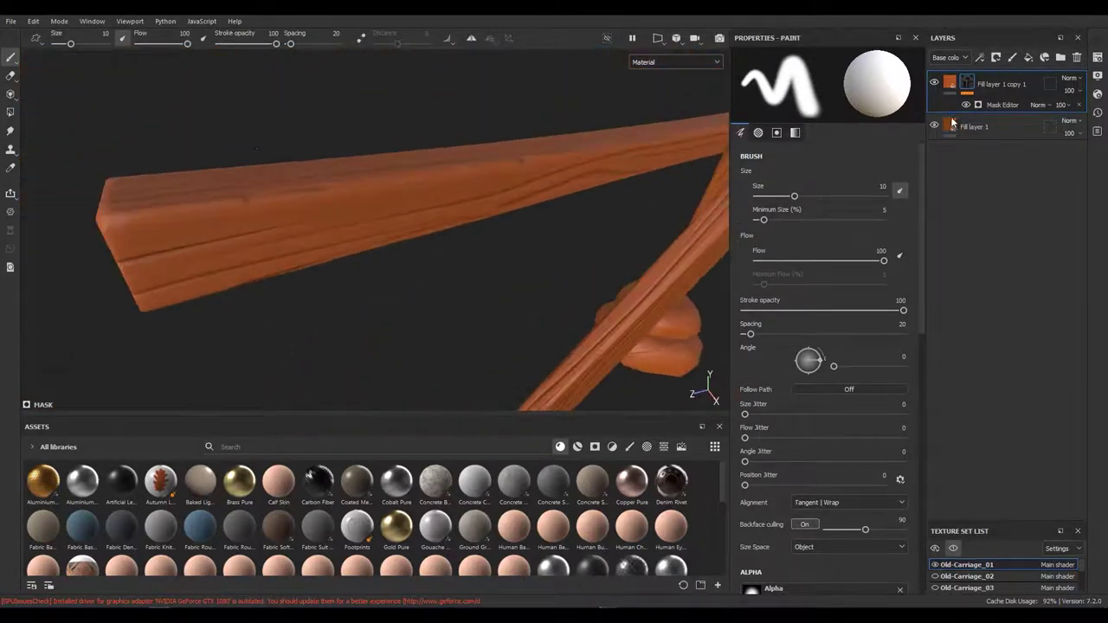
Step: Make the highlight layer's base color a paler orange
{"action": "left_click", "coordinate": [949, 83]}
{"action": "left_click", "coordinate": [823, 335]}
{"action": "left_click", "coordinate": [846, 384]}
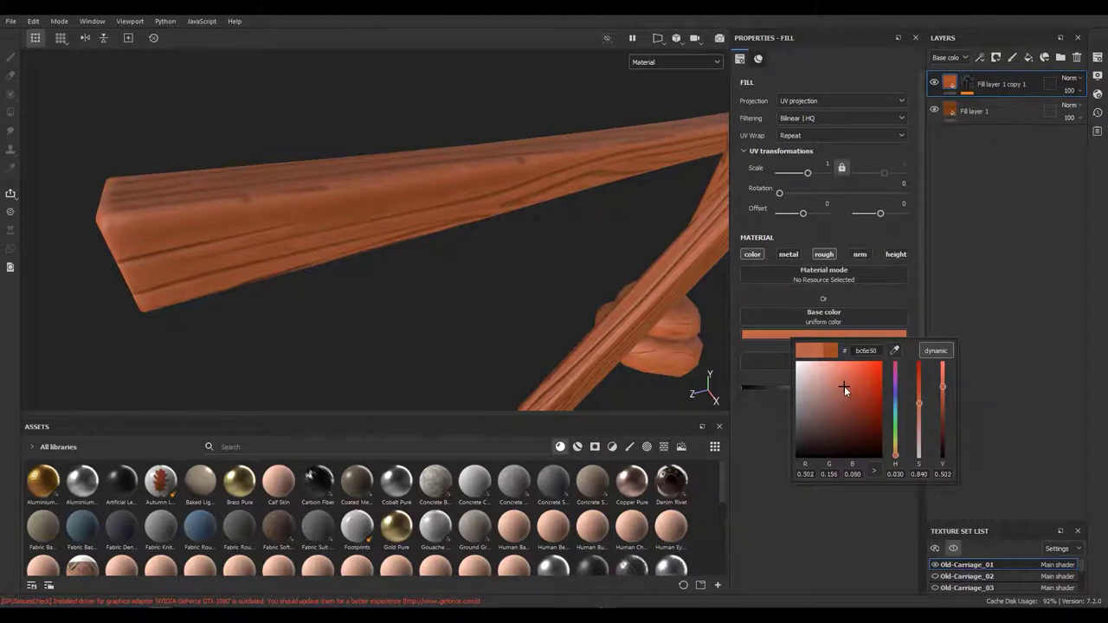
{"action": "left_click_drag", "start_coordinate": [485, 225], "coordinate": [429, 211]}
{"action": "left_click_drag", "start_coordinate": [429, 210], "coordinate": [360, 281]}
{"action": "left_click_drag", "start_coordinate": [360, 281], "coordinate": [398, 277]}
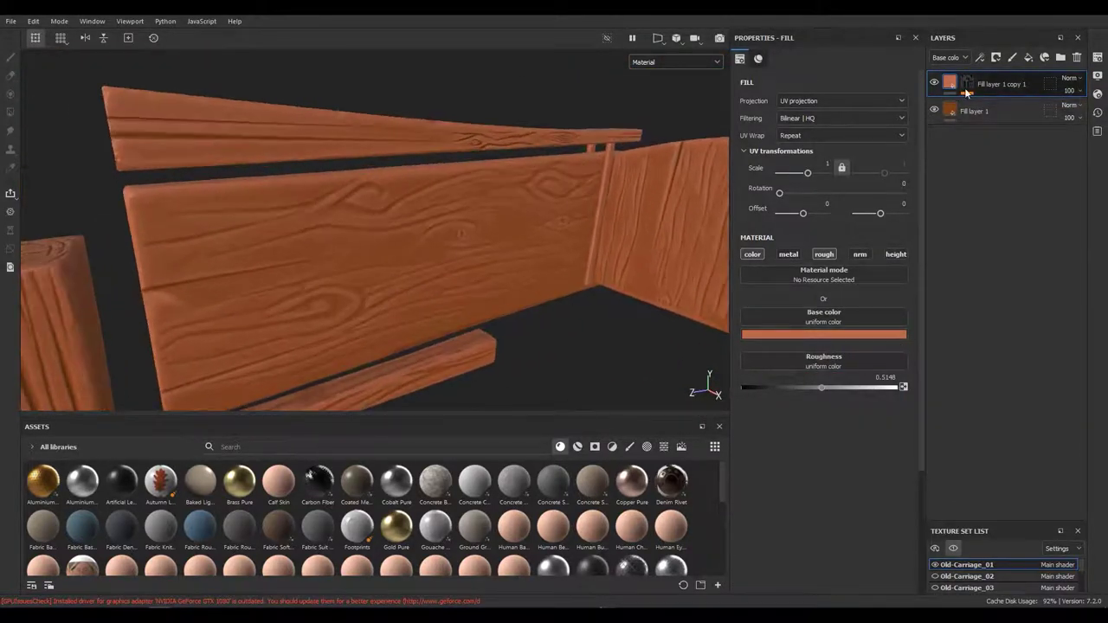
Step: Set the Mask Editor's Global Balance to 0.32 and Global Contrast to 0.05
{"action": "right_click", "coordinate": [996, 84]}
{"action": "left_click", "coordinate": [973, 154]}
{"action": "left_click_drag", "start_coordinate": [803, 180], "coordinate": [803, 179]}
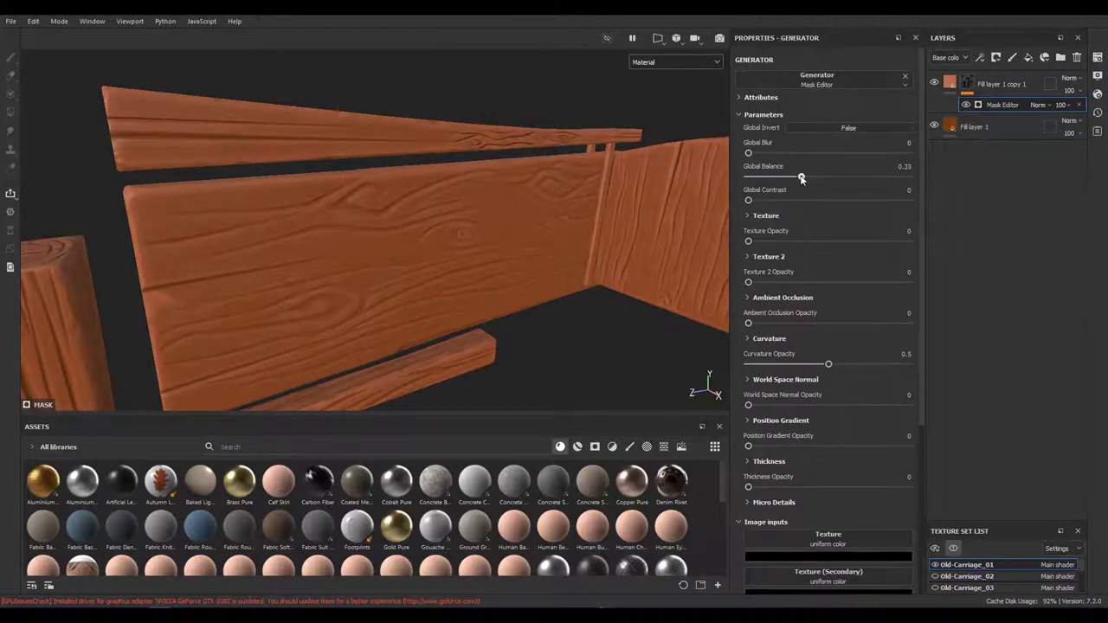
{"action": "left_click_drag", "start_coordinate": [364, 259], "coordinate": [367, 227]}
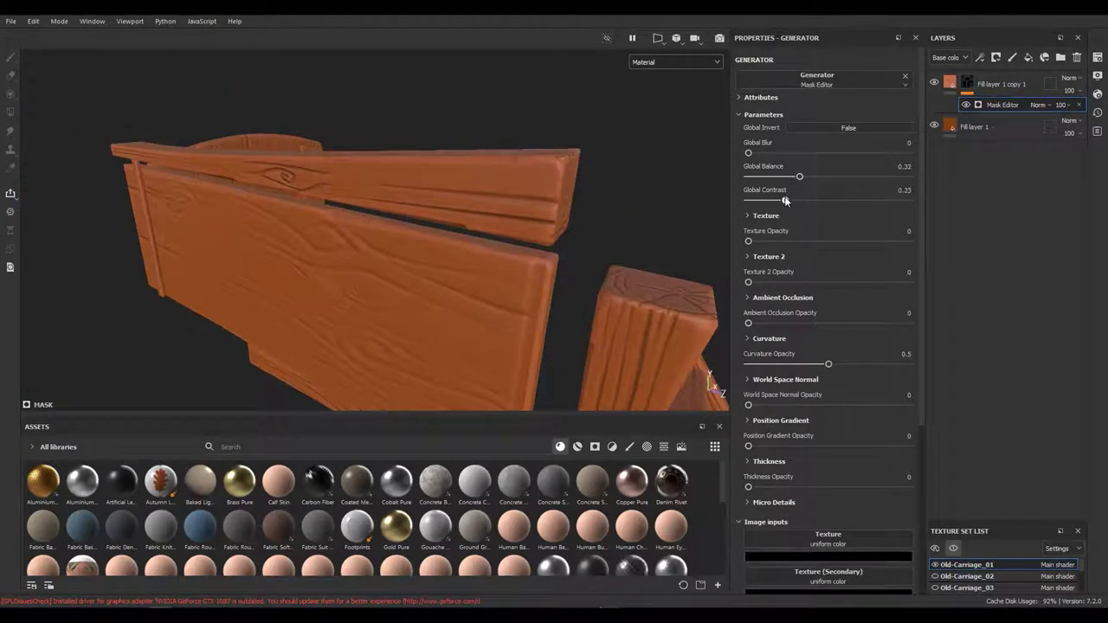
{"action": "left_click_drag", "start_coordinate": [799, 176], "coordinate": [817, 178]}
{"action": "left_click_drag", "start_coordinate": [358, 293], "coordinate": [467, 260]}
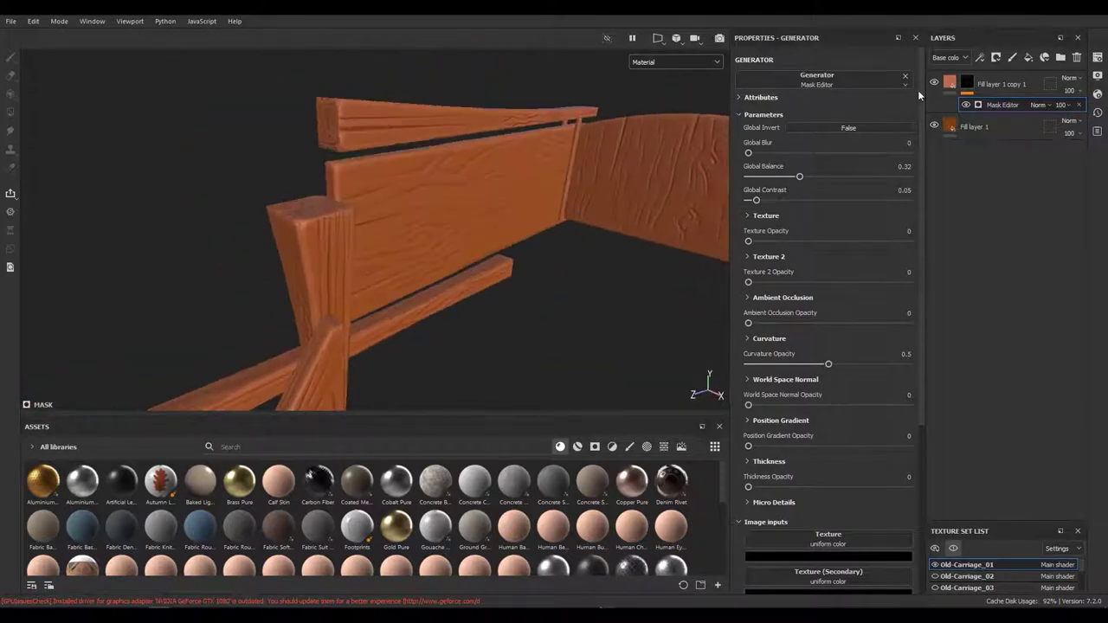
{"action": "left_click_drag", "start_coordinate": [390, 217], "coordinate": [314, 263]}
Step: Recheck the highlight colour on the crossing beams, then add a new Fill layer 2 on top
{"action": "key", "text": "1"}
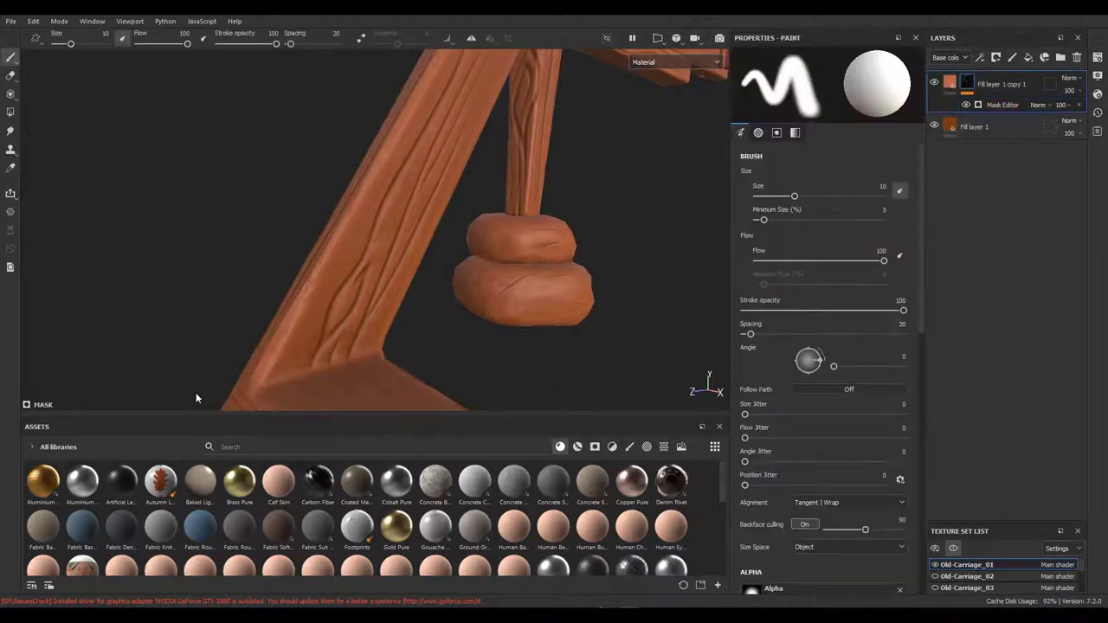
{"action": "left_click_drag", "start_coordinate": [199, 396], "coordinate": [338, 277]}
{"action": "left_click", "coordinate": [950, 90]}
{"action": "left_click", "coordinate": [841, 335]}
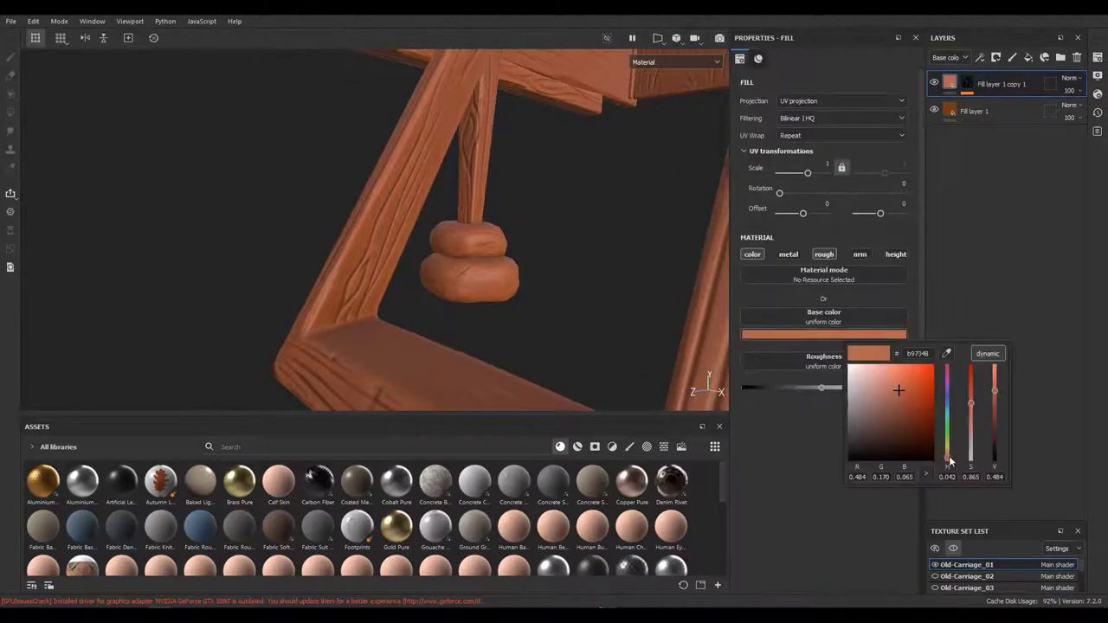
{"action": "left_click_drag", "start_coordinate": [658, 363], "coordinate": [159, 315]}
{"action": "left_click_drag", "start_coordinate": [241, 282], "coordinate": [217, 208]}
{"action": "left_click", "coordinate": [977, 61]}
Step: Give Fill layer 2 a black mask filled with the Curvature map
{"action": "right_click", "coordinate": [957, 81]}
{"action": "left_click", "coordinate": [982, 92]}
{"action": "left_click", "coordinate": [663, 449]}
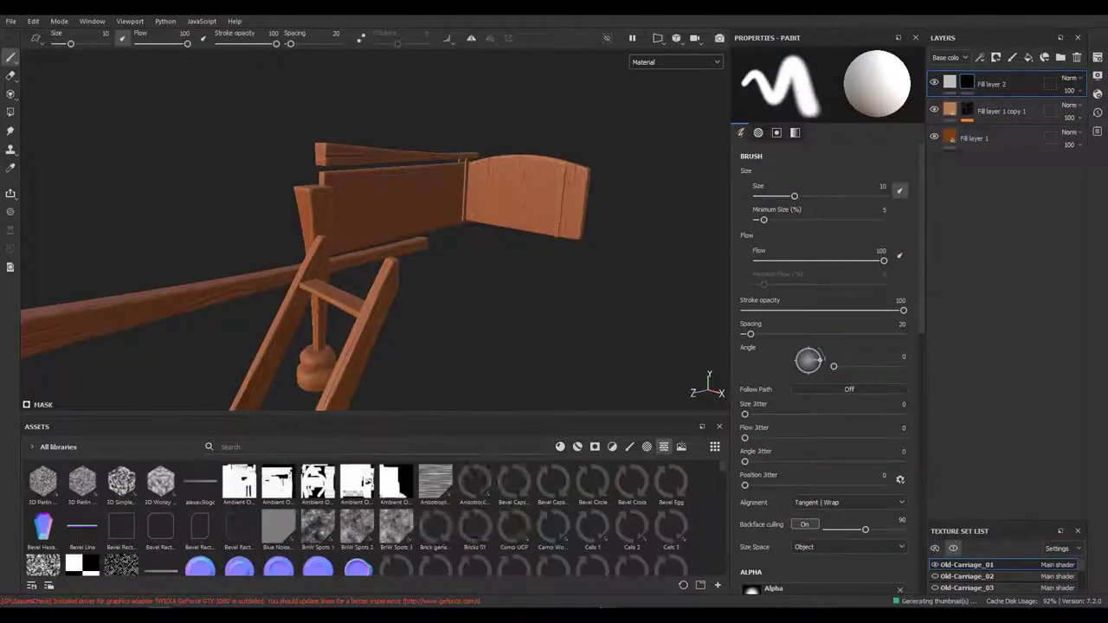
{"action": "type", "text": "durva"}
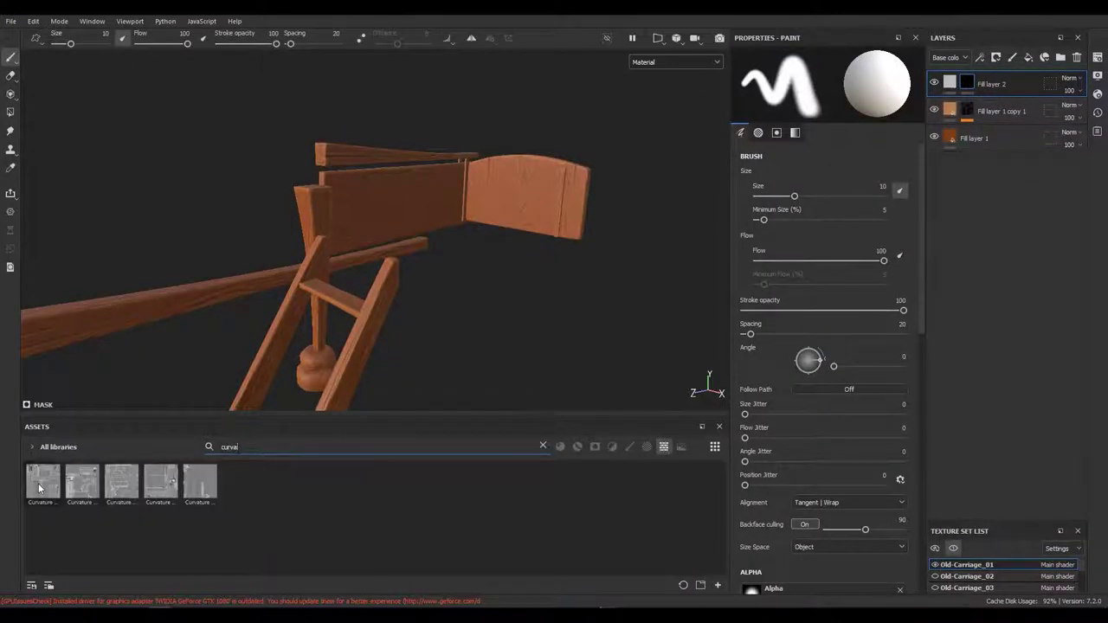
{"action": "left_click_drag", "start_coordinate": [38, 485], "coordinate": [906, 218]}
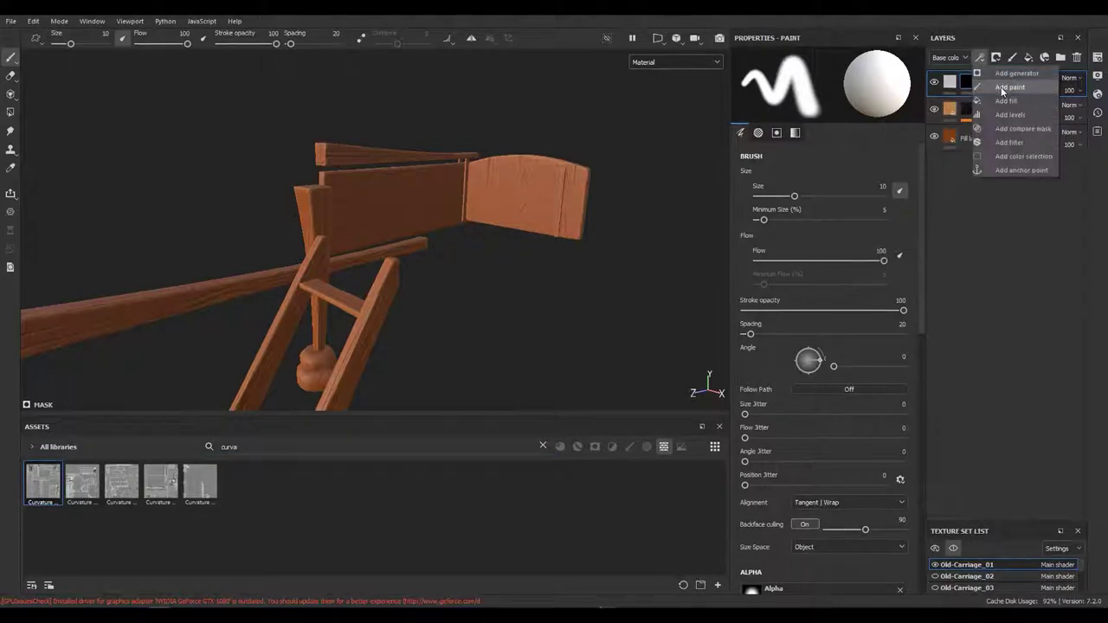
Step: Add a Levels effect to the mask and raise its black point to isolate the edges
{"action": "left_click", "coordinate": [1006, 100]}
{"action": "left_click_drag", "start_coordinate": [349, 246], "coordinate": [170, 479]}
{"action": "key", "text": "1"}
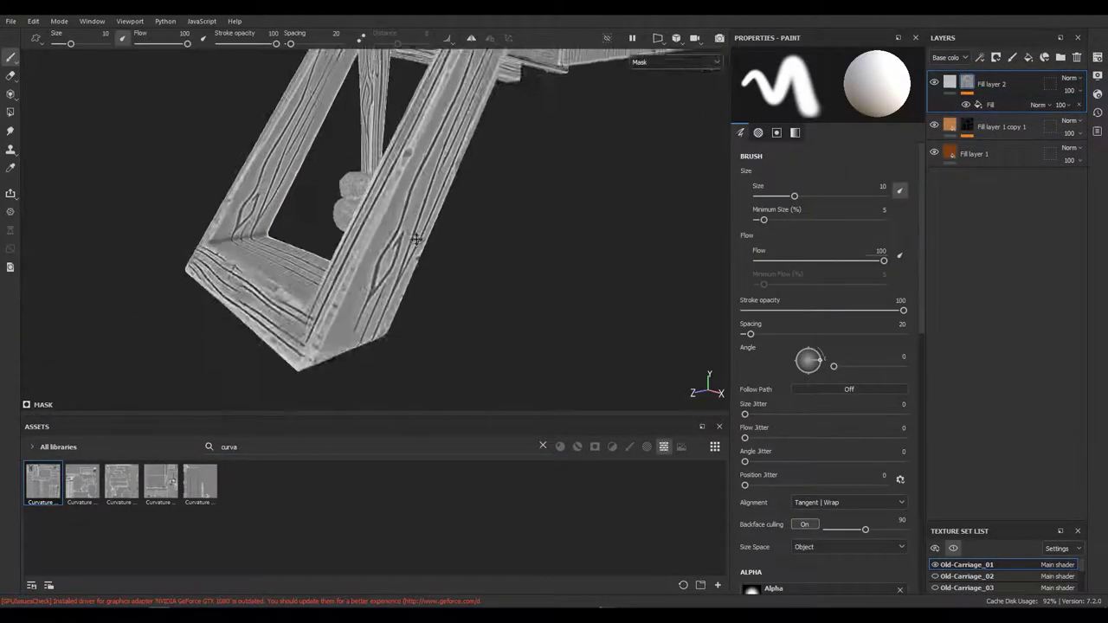
{"action": "left_click", "coordinate": [980, 58]}
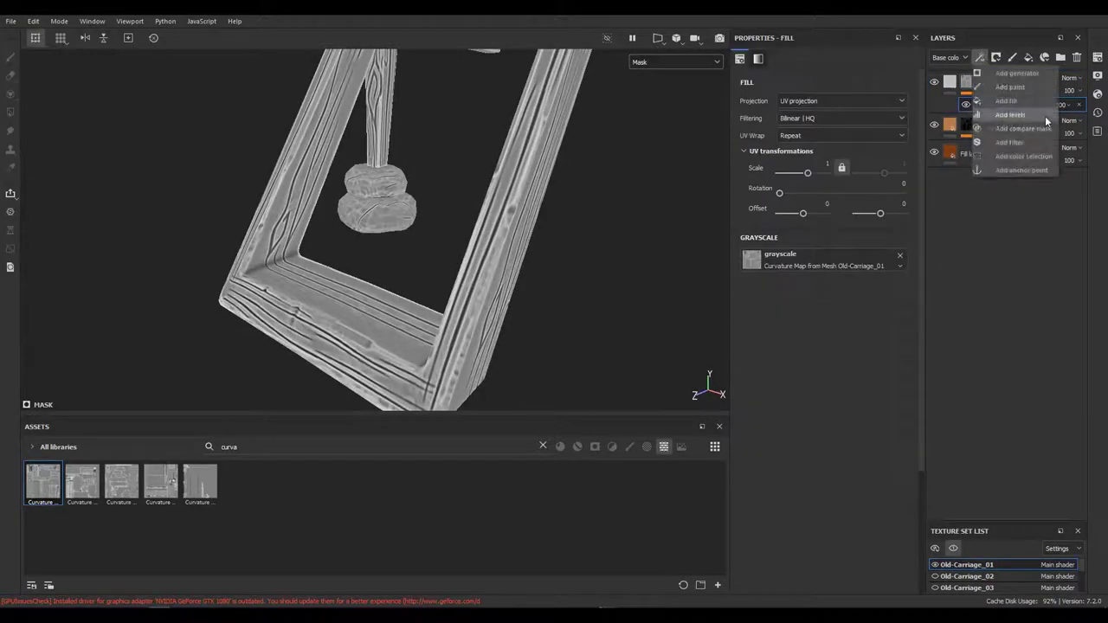
{"action": "left_click", "coordinate": [1036, 113]}
{"action": "left_click_drag", "start_coordinate": [913, 86], "coordinate": [832, 90]}
{"action": "left_click_drag", "start_coordinate": [742, 86], "coordinate": [783, 90]}
{"action": "left_click_drag", "start_coordinate": [484, 225], "coordinate": [472, 247]}
{"action": "key", "text": "m"}
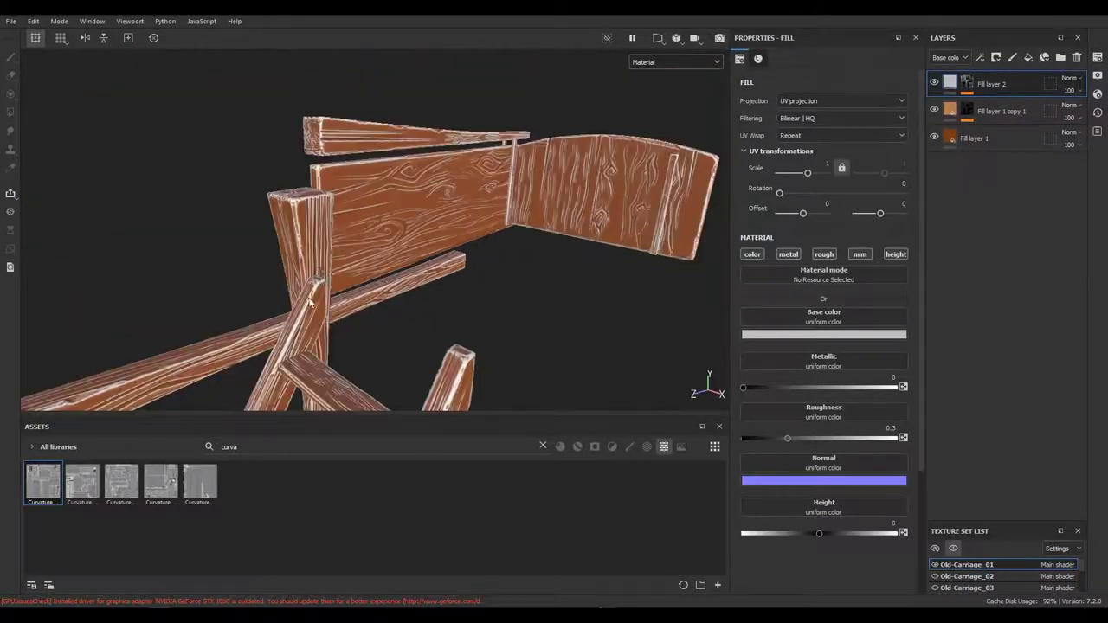
Step: Eyedrop an orange from the wood for Fill layer 2's highlights and darken it
{"action": "left_click_drag", "start_coordinate": [473, 247], "coordinate": [171, 475]}
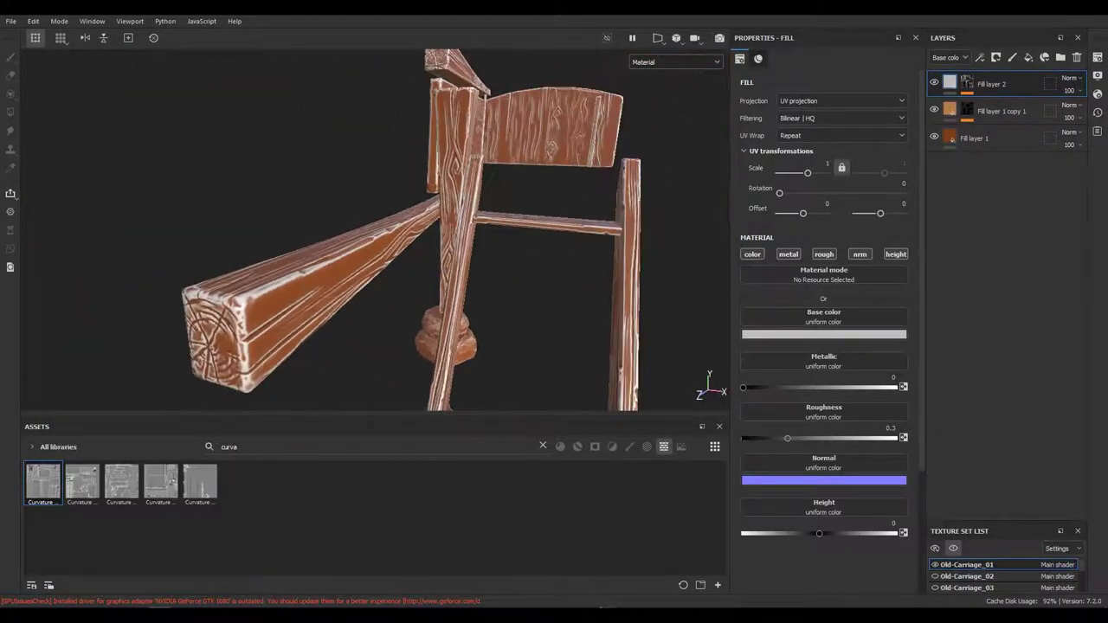
{"action": "left_click_drag", "start_coordinate": [404, 273], "coordinate": [658, 312]}
{"action": "left_click", "coordinate": [823, 334]}
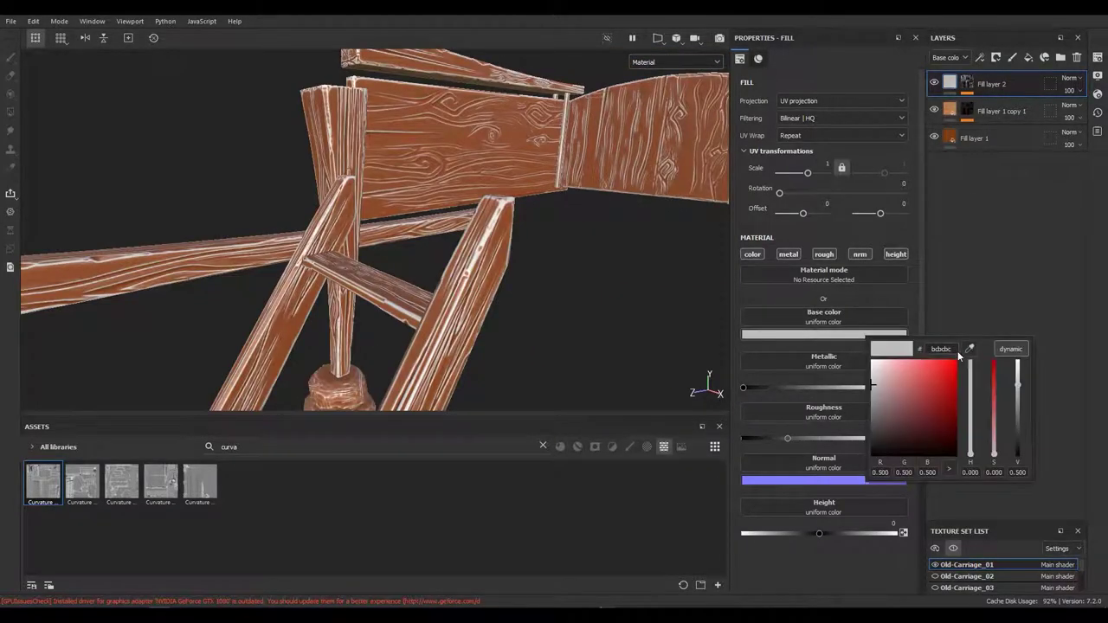
{"action": "left_click_drag", "start_coordinate": [971, 350], "coordinate": [286, 227]}
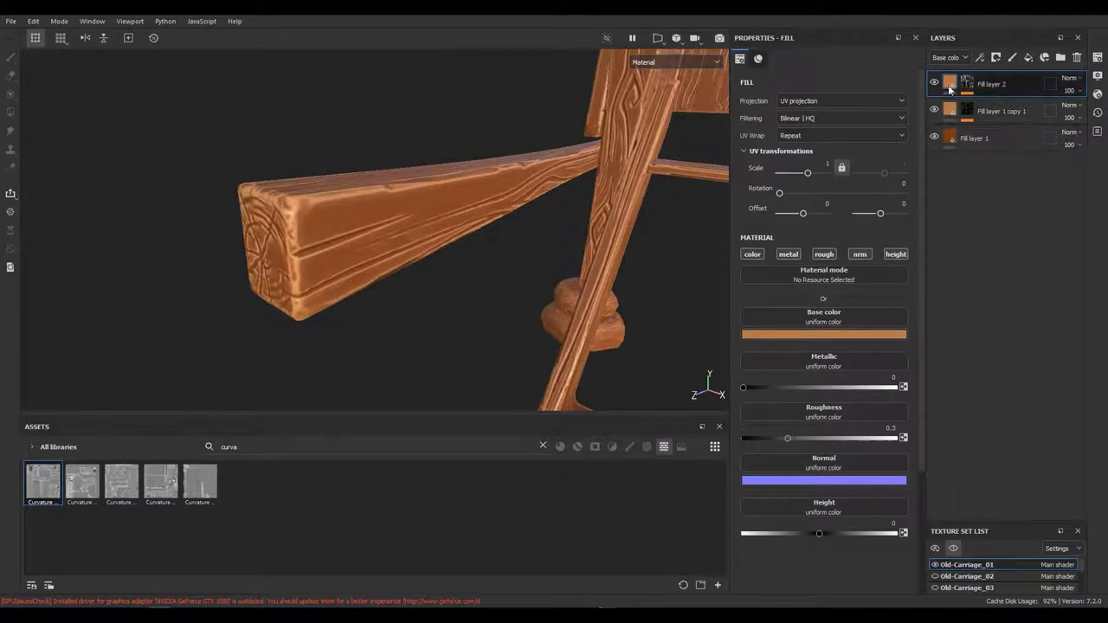
{"action": "left_click", "coordinate": [823, 334]}
{"action": "left_click_drag", "start_coordinate": [902, 389], "coordinate": [899, 385]}
Step: Toggle Fill layer 2 off and on to compare the edge highlights on the beams
{"action": "left_click_drag", "start_coordinate": [519, 372], "coordinate": [242, 231]}
{"action": "left_click", "coordinate": [933, 81]}
{"action": "left_click", "coordinate": [934, 81]}
{"action": "left_click_drag", "start_coordinate": [383, 267], "coordinate": [423, 462]}
{"action": "left_click", "coordinate": [934, 81]}
{"action": "left_click", "coordinate": [934, 81]}
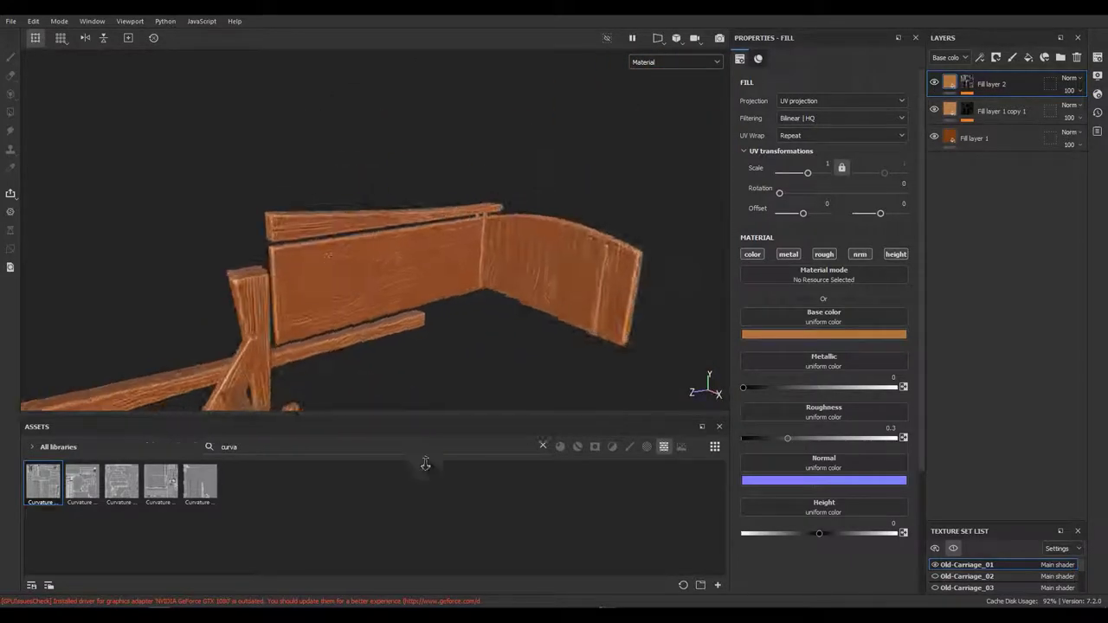
{"action": "scroll", "scroll_direction": "up", "scroll_amount": 3}
{"action": "scroll", "scroll_direction": "down", "scroll_amount": 3}
{"action": "left_click_drag", "start_coordinate": [400, 148], "coordinate": [467, 268]}
{"action": "scroll", "scroll_direction": "down", "scroll_amount": 3}
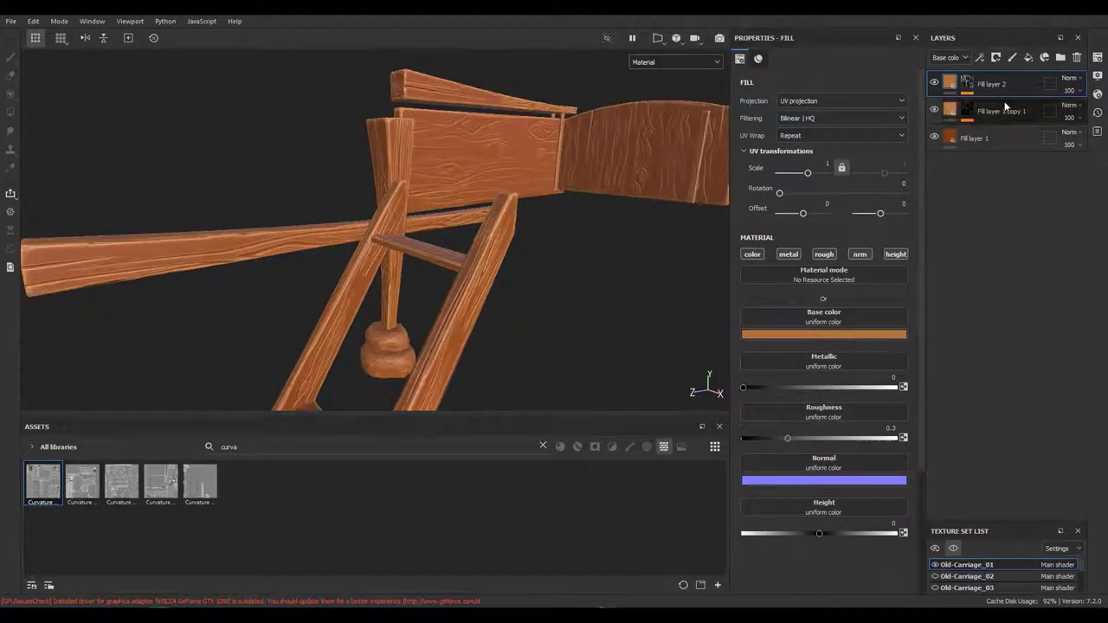
Step: Add a new Fill layer 3 with a black mask on top of the stack
{"action": "left_click", "coordinate": [1029, 59]}
{"action": "right_click", "coordinate": [1000, 75]}
{"action": "left_click", "coordinate": [1005, 95]}
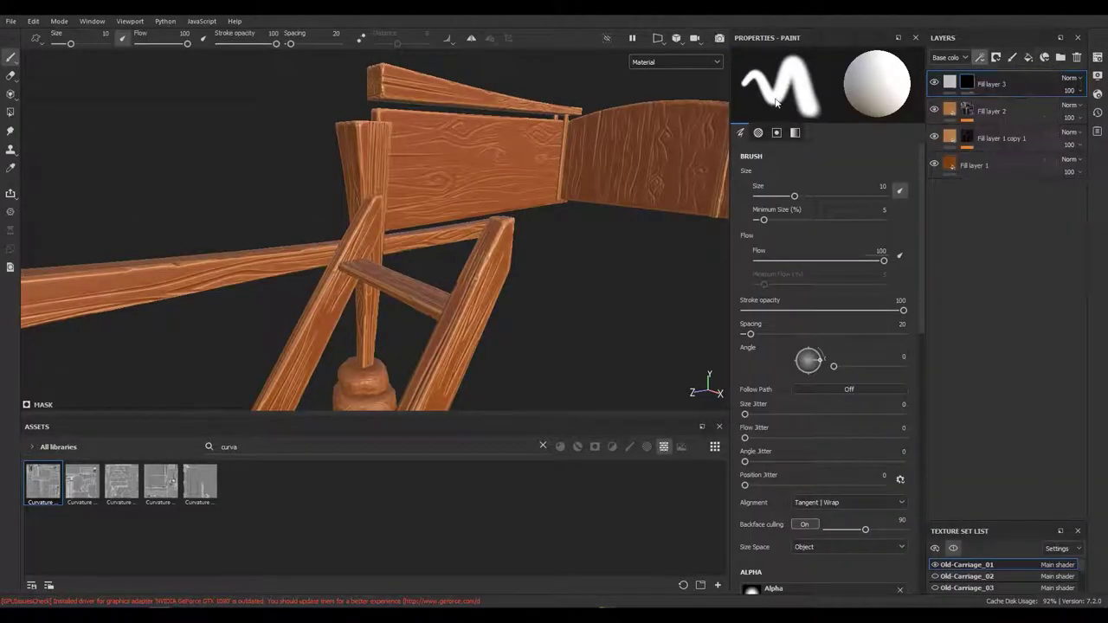
Step: Add a Dirt generator to Fill layer 3's mask and raise Dirt Level and Contrast
{"action": "left_click", "coordinate": [978, 57]}
{"action": "left_click", "coordinate": [1004, 95]}
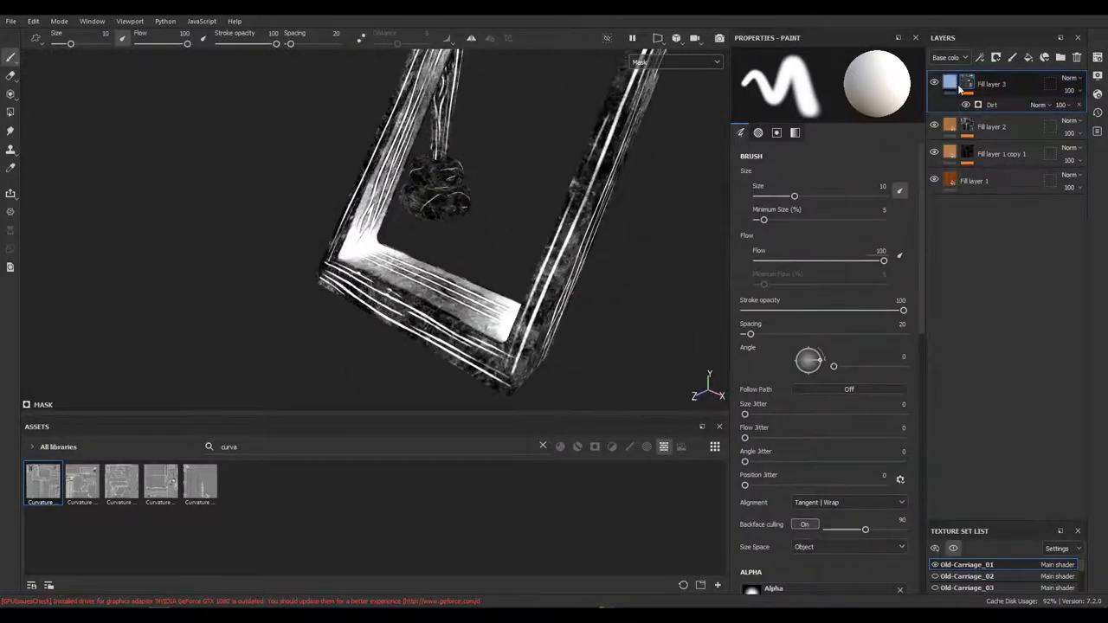
{"action": "left_click", "coordinate": [991, 105]}
{"action": "left_click_drag", "start_coordinate": [869, 168], "coordinate": [865, 192]}
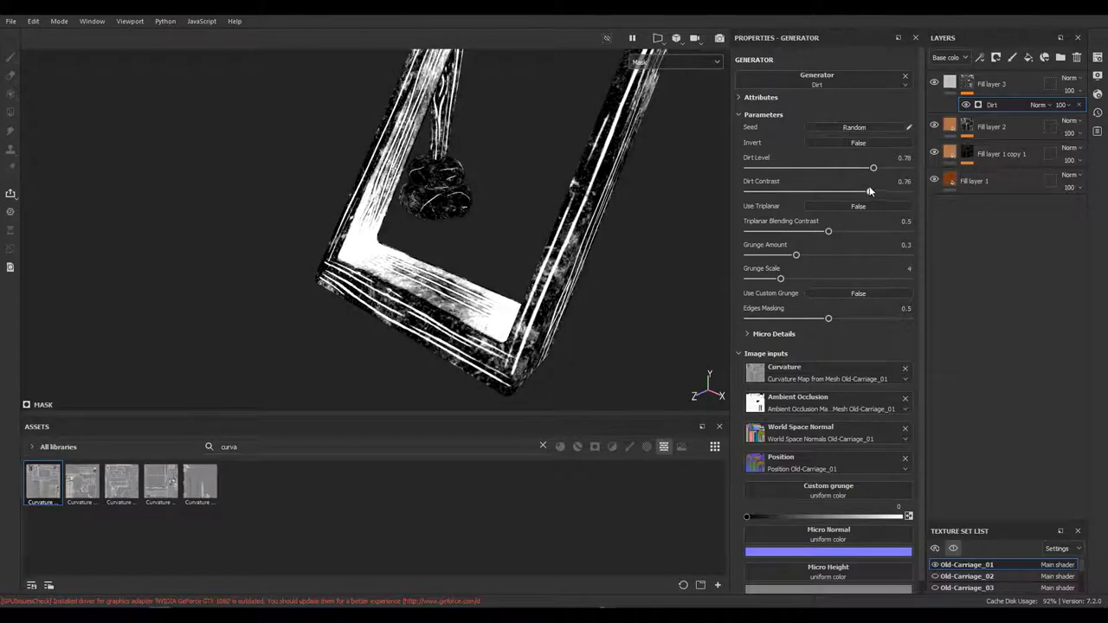
{"action": "left_click_drag", "start_coordinate": [870, 191], "coordinate": [884, 193]}
Step: Limit Fill layer 3 to color and roughness channels with a dark brown base color
{"action": "left_click", "coordinate": [986, 84]}
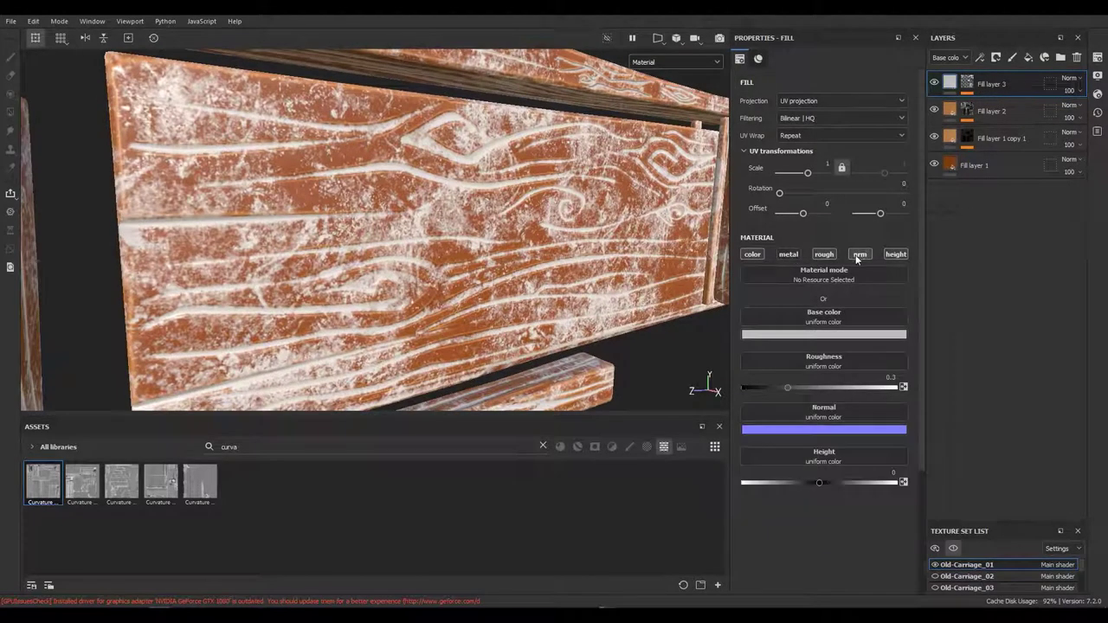
{"action": "left_click", "coordinate": [822, 334]}
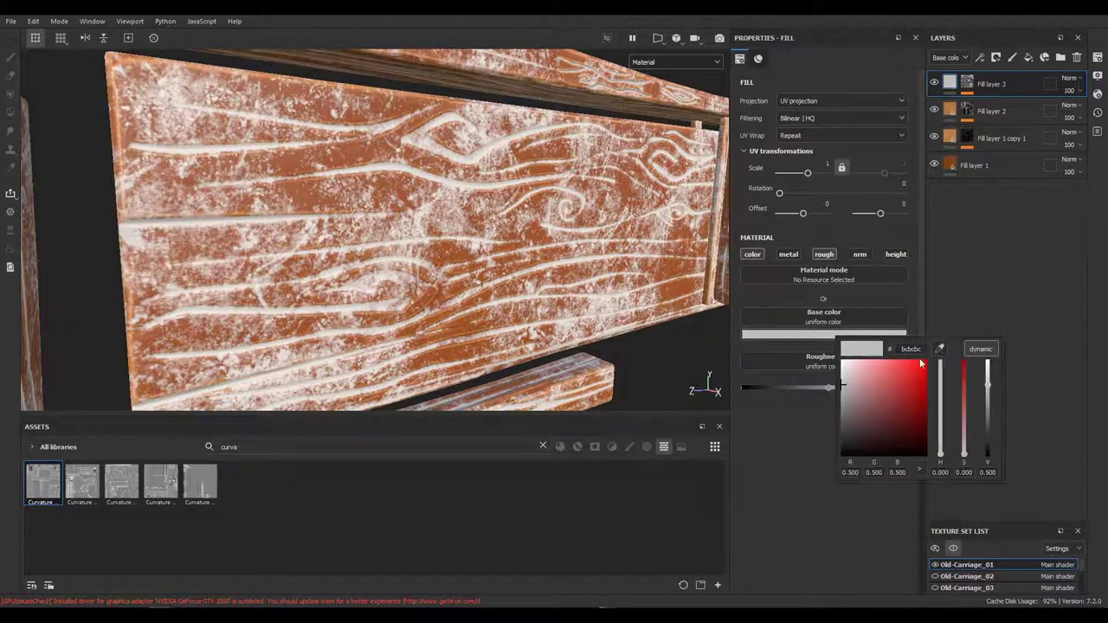
{"action": "left_click", "coordinate": [939, 349]}
{"action": "left_click", "coordinate": [954, 164]}
{"action": "left_click_drag", "start_coordinate": [918, 425], "coordinate": [913, 422]}
{"action": "left_click_drag", "start_coordinate": [459, 298], "coordinate": [352, 346]}
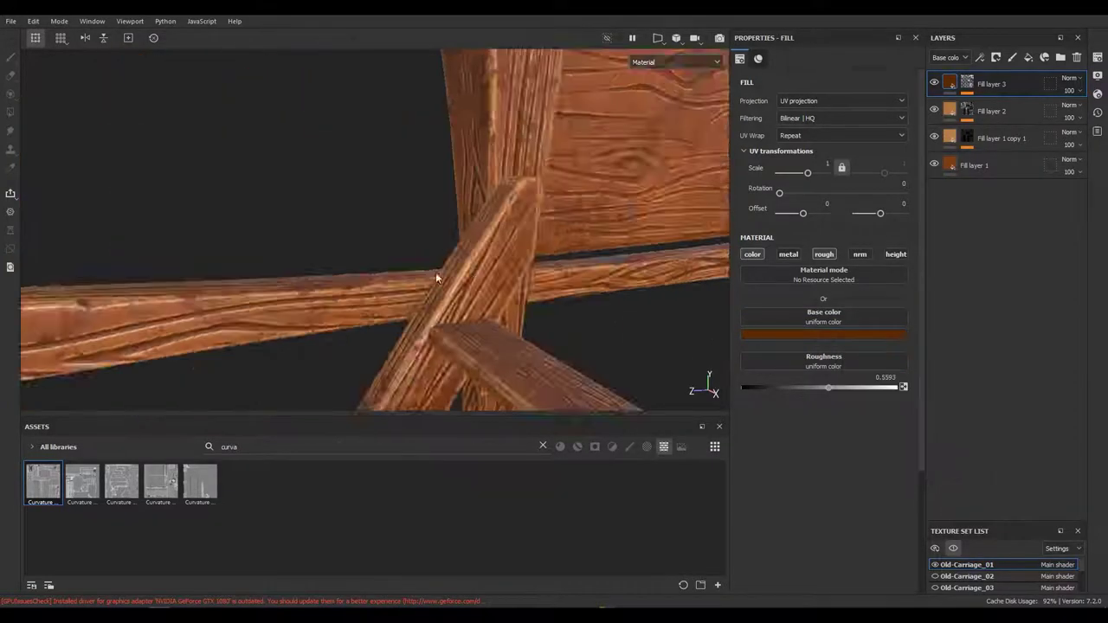
Step: Lower Grunge Amount to 0.14 and raise Dirt Level to 0.88, fine-tuning the dirt
{"action": "left_click_drag", "start_coordinate": [767, 279], "coordinate": [766, 256]}
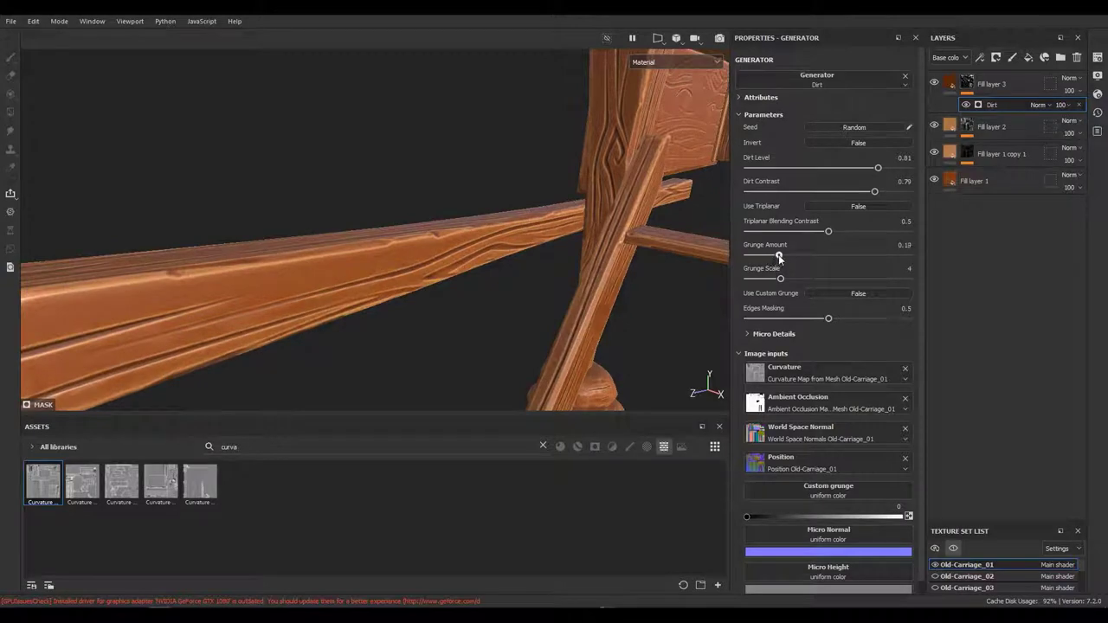
{"action": "left_click_drag", "start_coordinate": [437, 231], "coordinate": [569, 291]}
{"action": "left_click", "coordinate": [888, 168]}
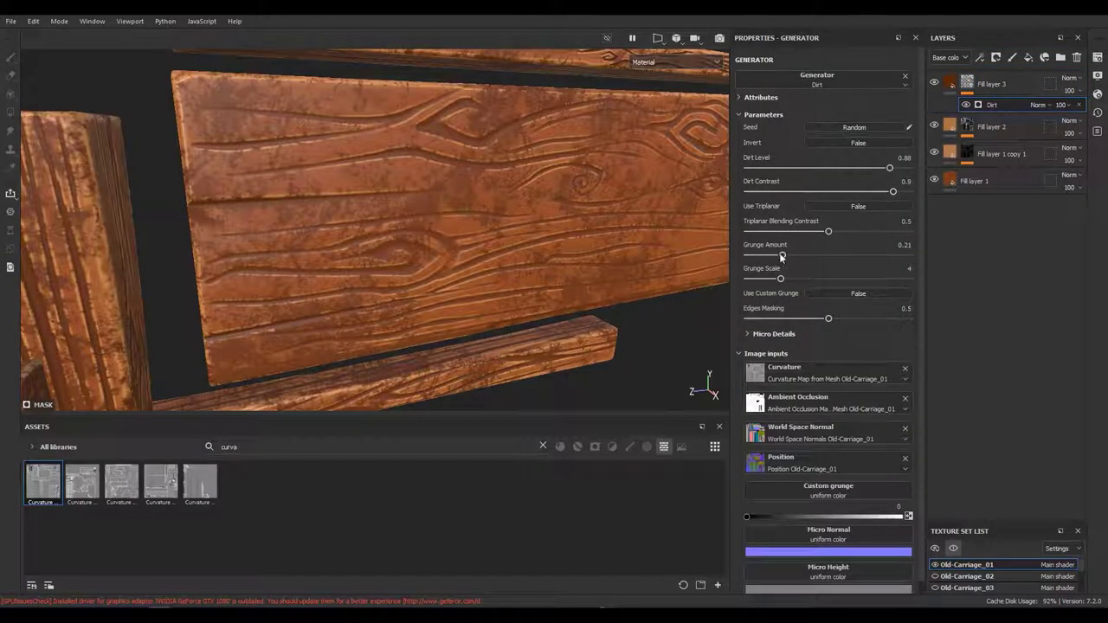
{"action": "left_click_drag", "start_coordinate": [782, 257], "coordinate": [773, 256]}
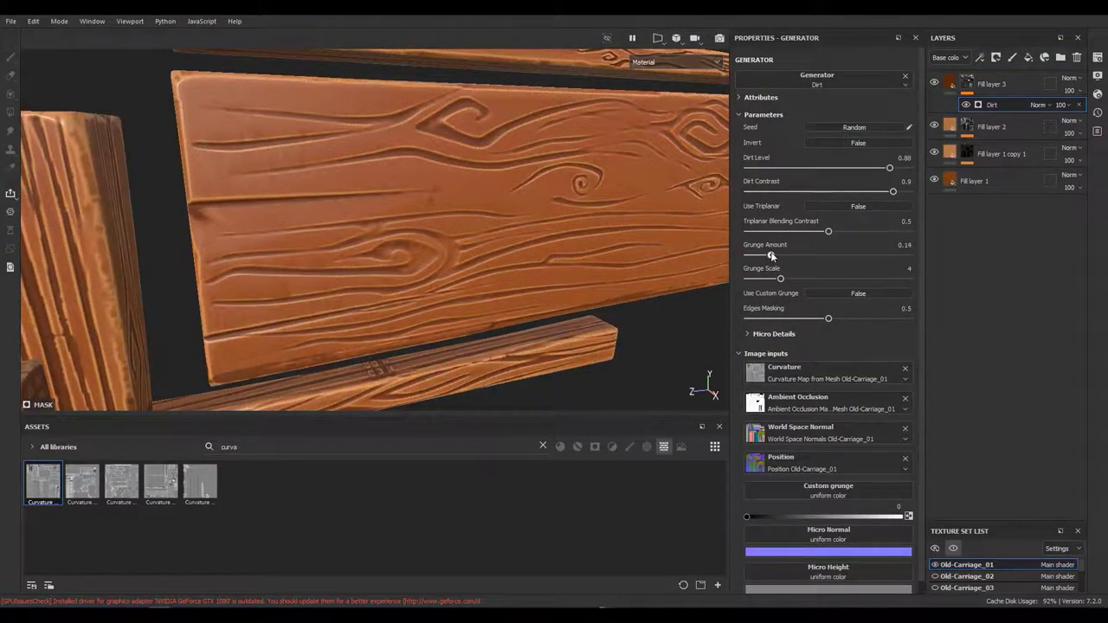
{"action": "left_click_drag", "start_coordinate": [896, 168], "coordinate": [889, 192]}
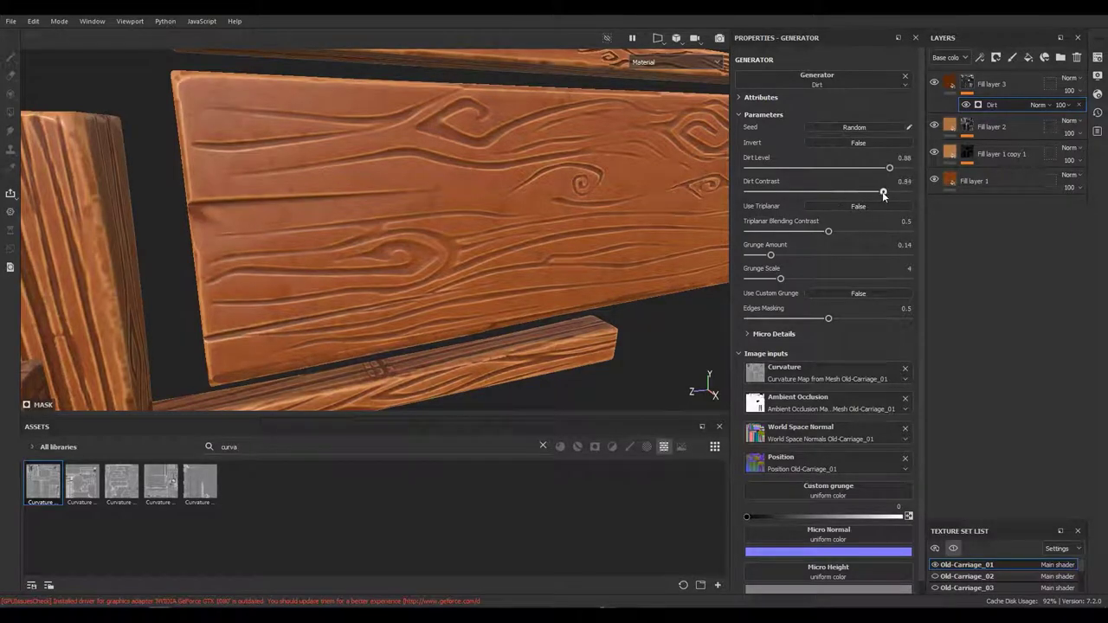
{"action": "left_click_drag", "start_coordinate": [424, 279], "coordinate": [239, 343]}
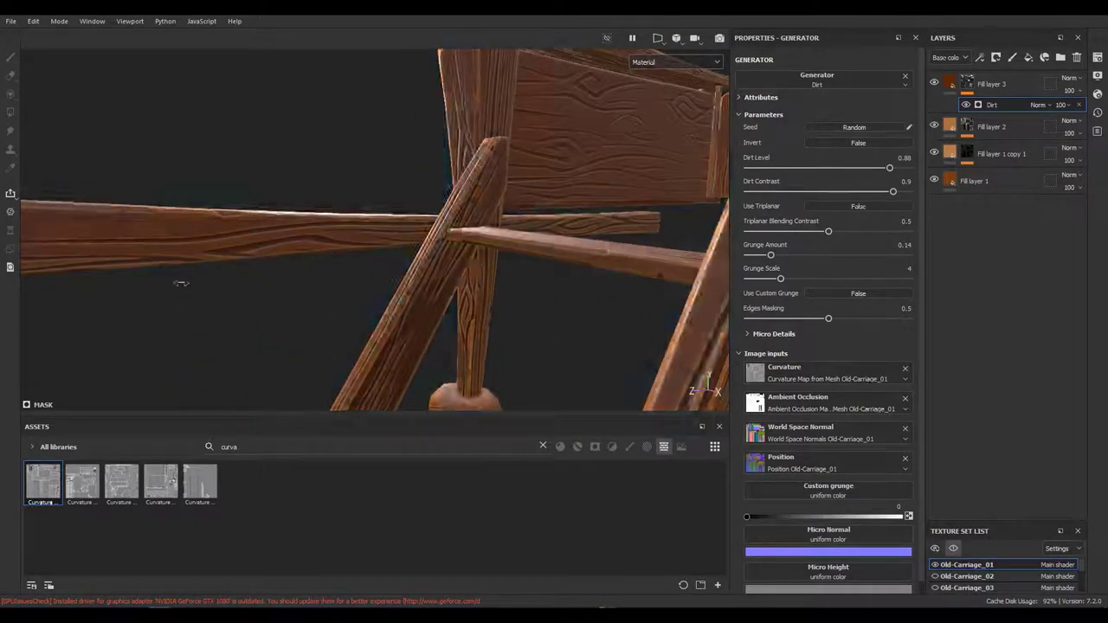
{"action": "left_click", "coordinate": [953, 87]}
Step: Eyedrop a wood brown into Fill layer 3's base color
{"action": "left_click", "coordinate": [859, 337]}
{"action": "left_click", "coordinate": [963, 352]}
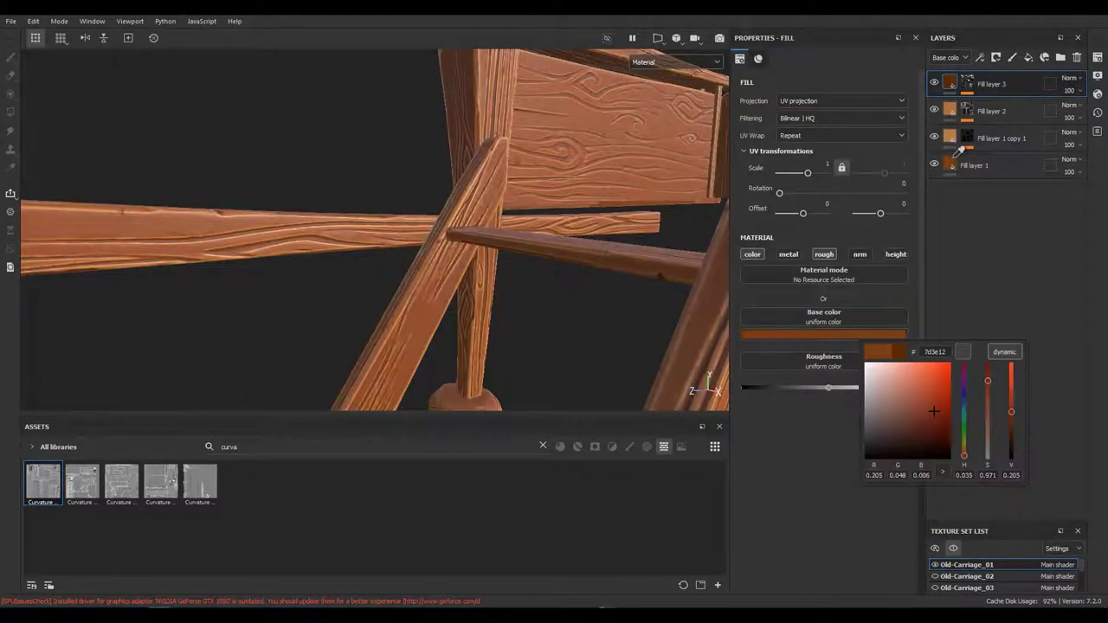
{"action": "left_click", "coordinate": [934, 419]}
{"action": "left_click_drag", "start_coordinate": [450, 260], "coordinate": [420, 353]}
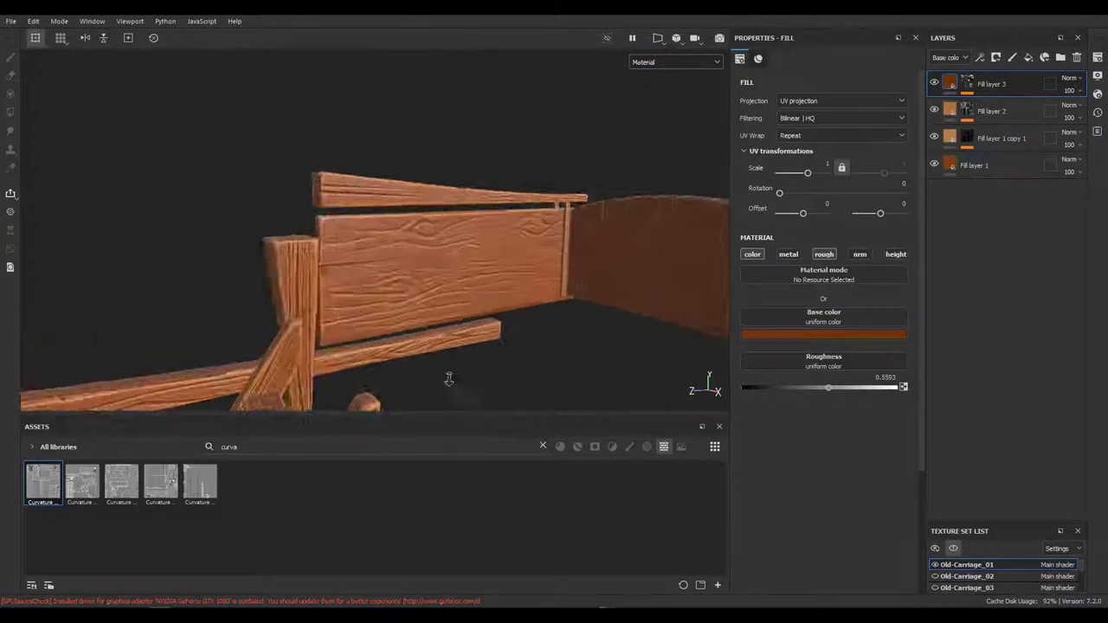
{"action": "left_click_drag", "start_coordinate": [440, 314], "coordinate": [481, 321]}
Step: Lower Dirt Contrast to 0.61 and darken the dirt color to 4f2806
{"action": "key", "text": "ctrl+v"}
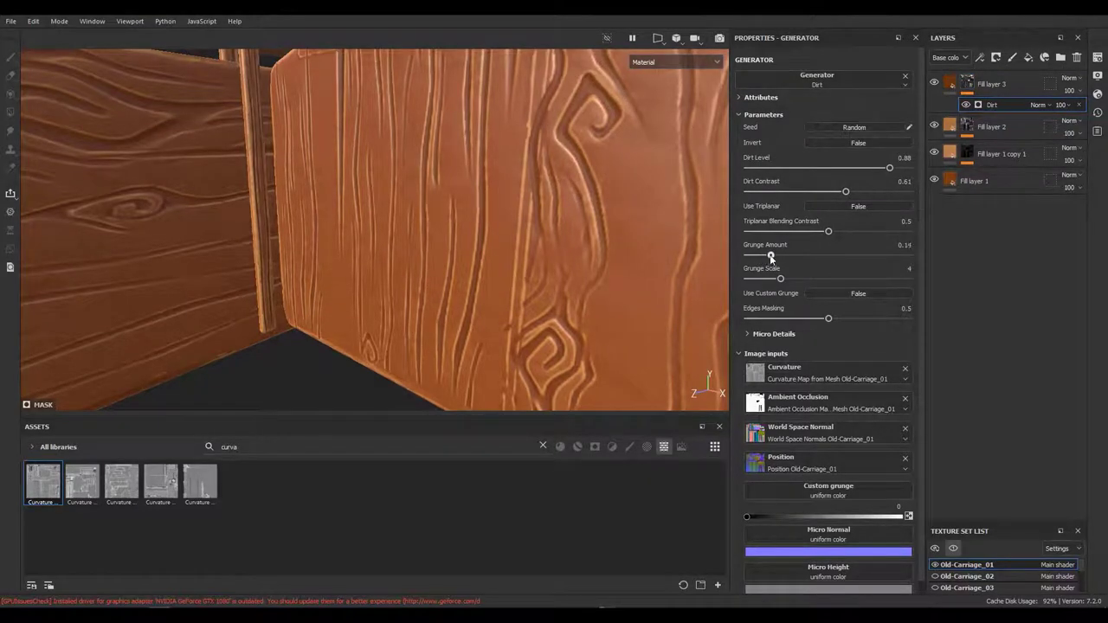
{"action": "left_click_drag", "start_coordinate": [485, 251], "coordinate": [294, 320]}
{"action": "left_click", "coordinate": [966, 84]}
{"action": "left_click", "coordinate": [963, 91]}
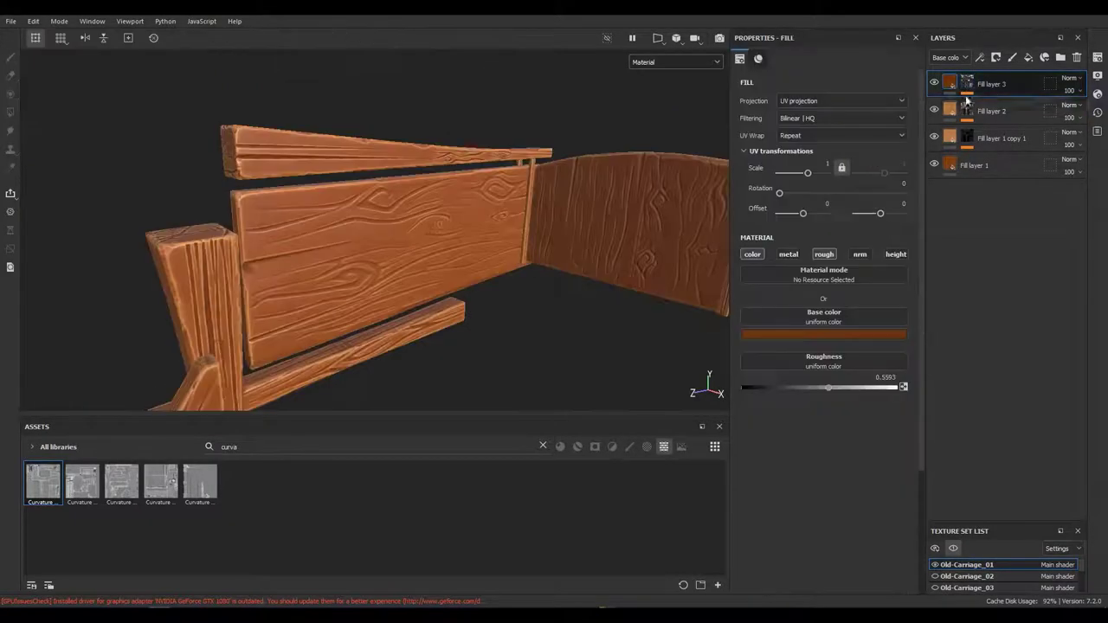
{"action": "left_click", "coordinate": [852, 336]}
{"action": "left_click", "coordinate": [930, 424]}
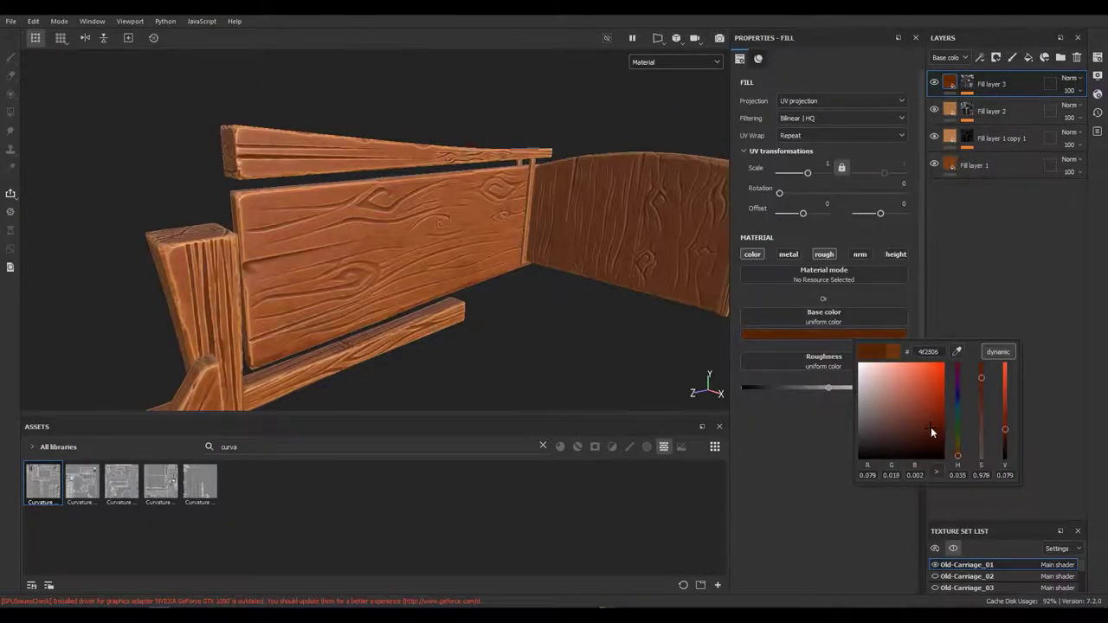
{"action": "left_click_drag", "start_coordinate": [723, 380], "coordinate": [484, 260]}
{"action": "left_click_drag", "start_coordinate": [484, 260], "coordinate": [554, 260]}
{"action": "left_click_drag", "start_coordinate": [554, 260], "coordinate": [920, 189]}
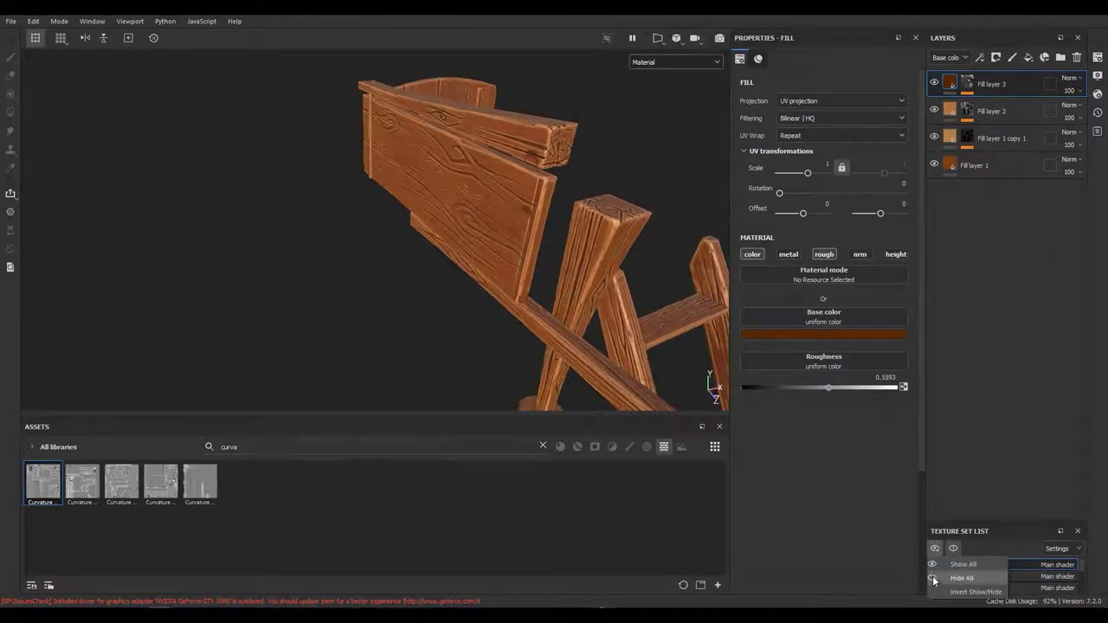
Step: Group all wood layers into a folder named Wood with Ctrl+G
{"action": "left_click", "coordinate": [933, 579]}
{"action": "left_click_drag", "start_coordinate": [589, 380], "coordinate": [418, 257]}
{"action": "left_click", "coordinate": [953, 549]}
{"action": "left_click_drag", "start_coordinate": [589, 286], "coordinate": [393, 235]}
{"action": "left_click", "coordinate": [1014, 172]}
{"action": "key", "text": "ctrl+g"}
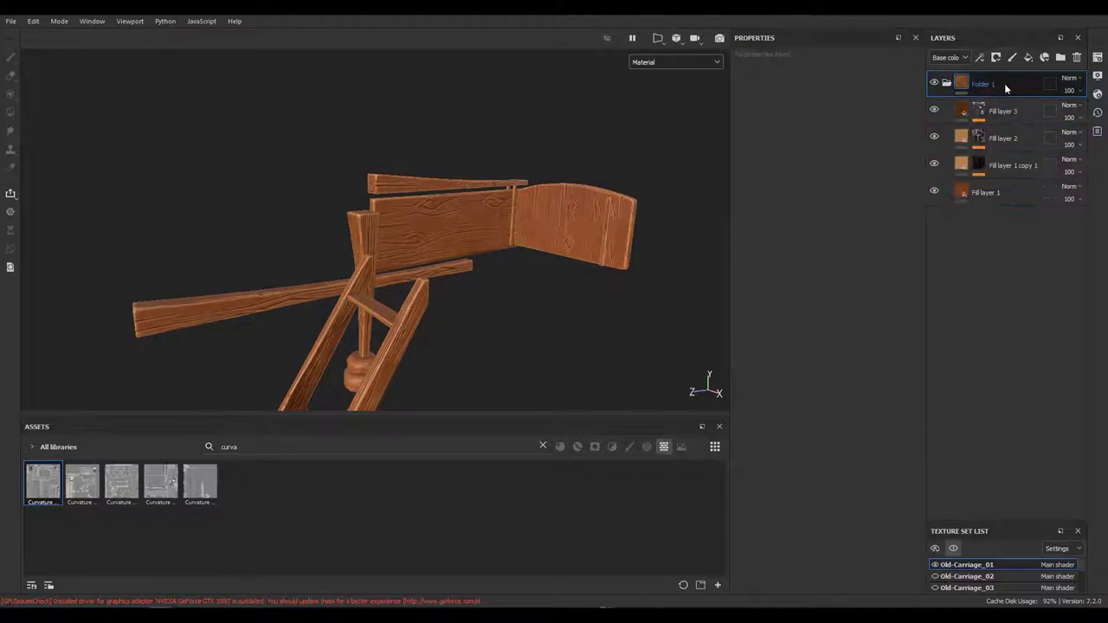
{"action": "key", "text": "Return"}
Step: Give the Wood folder an orange colour tag
{"action": "right_click", "coordinate": [1016, 78]}
{"action": "left_click", "coordinate": [989, 393]}
{"action": "right_click", "coordinate": [1000, 84]}
{"action": "left_click_drag", "start_coordinate": [403, 265], "coordinate": [450, 251]}
{"action": "right_click", "coordinate": [1014, 78]}
Step: Add a white mask to the Wood folder and mesh-fill the base knob black
{"action": "left_click", "coordinate": [983, 80]}
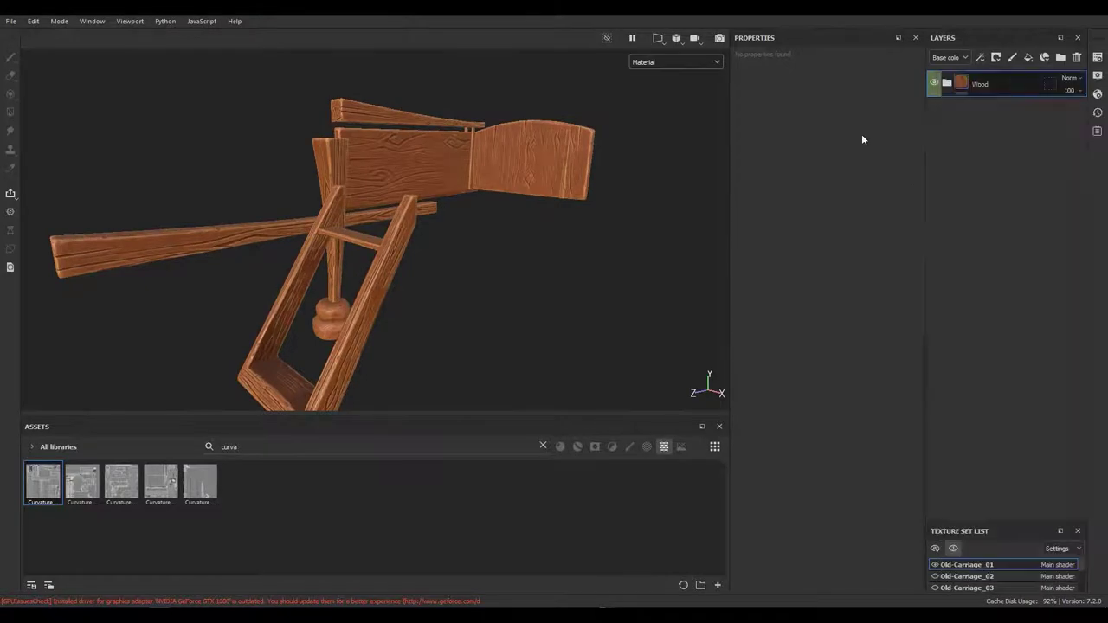
{"action": "key", "text": "4"}
{"action": "left_click", "coordinate": [810, 58]}
{"action": "scroll", "scroll_direction": "up", "scroll_amount": 3}
{"action": "left_click_drag", "start_coordinate": [365, 313], "coordinate": [369, 305]}
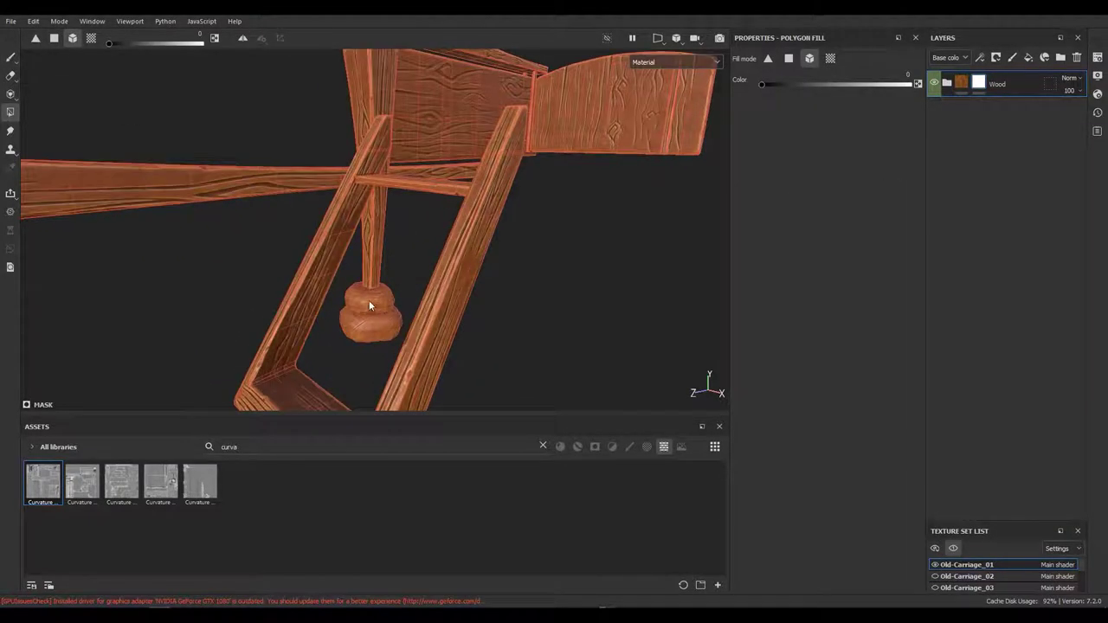
{"action": "left_click", "coordinate": [369, 308]}
Step: Check the masked knob, then expand the Wood folder and select Fill layer 1
{"action": "scroll", "scroll_direction": "down", "scroll_amount": 3}
{"action": "left_click_drag", "start_coordinate": [457, 259], "coordinate": [302, 264]}
{"action": "scroll", "scroll_direction": "up", "scroll_amount": 3}
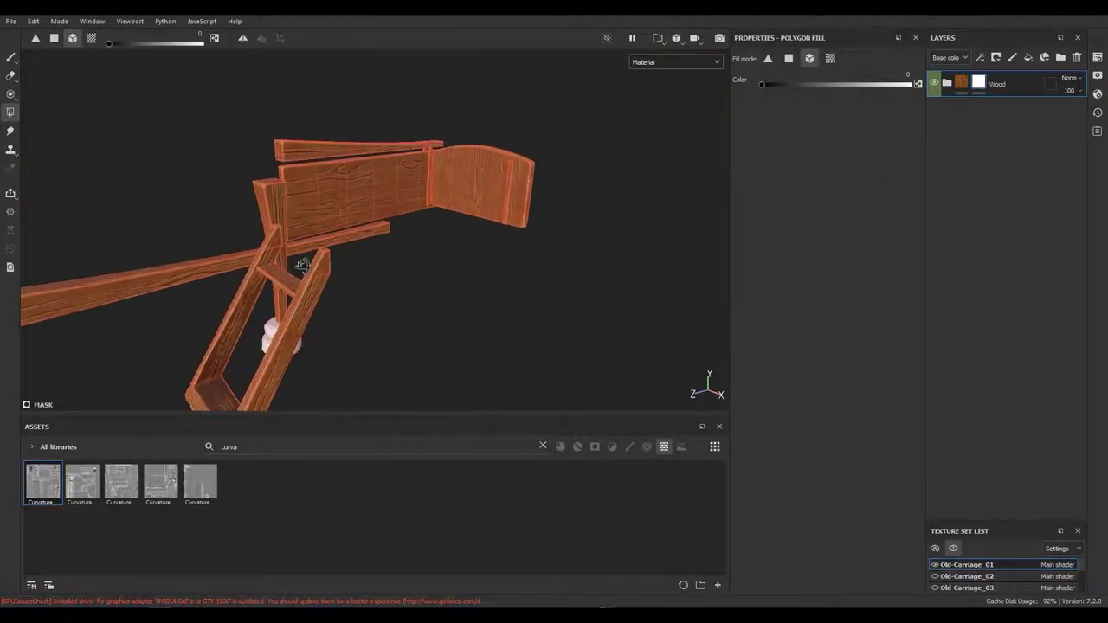
{"action": "key", "text": "1"}
{"action": "left_click_drag", "start_coordinate": [350, 314], "coordinate": [359, 329]}
{"action": "left_click", "coordinate": [947, 83]}
{"action": "left_click", "coordinate": [995, 192]}
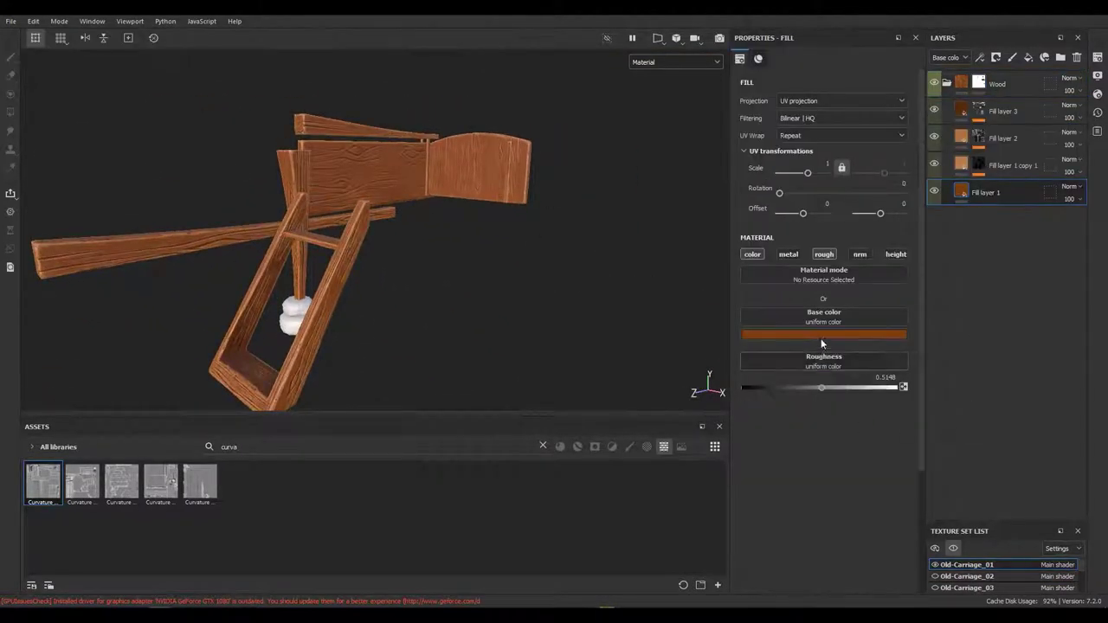
Step: Inspect Fill layer 1's base colour up close on a wooden beam
{"action": "left_click", "coordinate": [820, 336]}
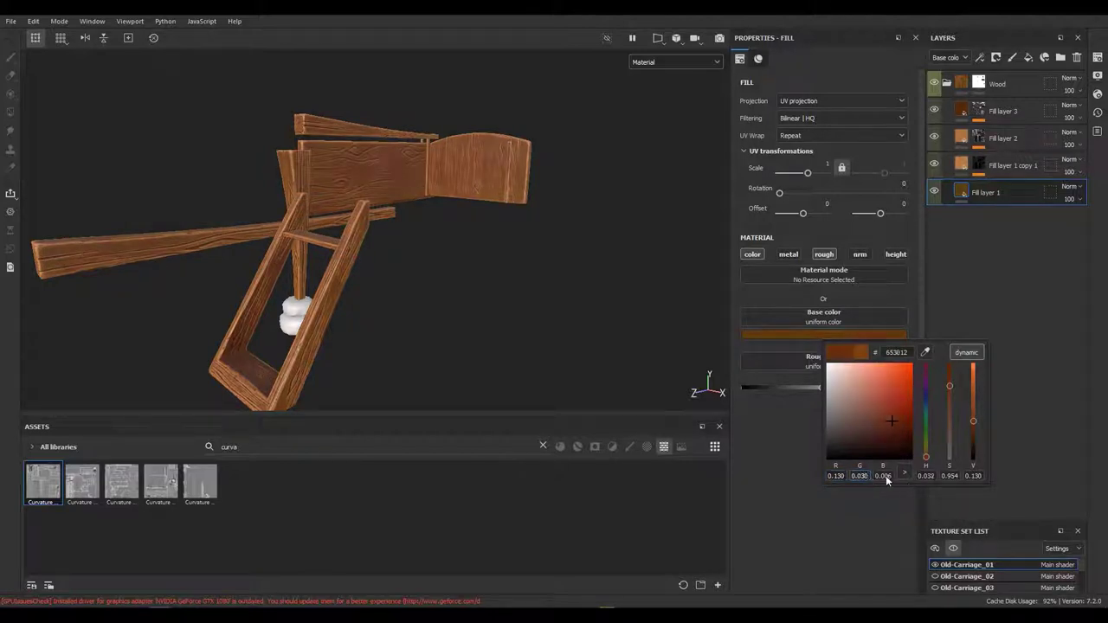
{"action": "left_click_drag", "start_coordinate": [519, 363], "coordinate": [366, 314]}
{"action": "left_click_drag", "start_coordinate": [367, 314], "coordinate": [317, 276]}
{"action": "left_click_drag", "start_coordinate": [317, 276], "coordinate": [413, 316]}
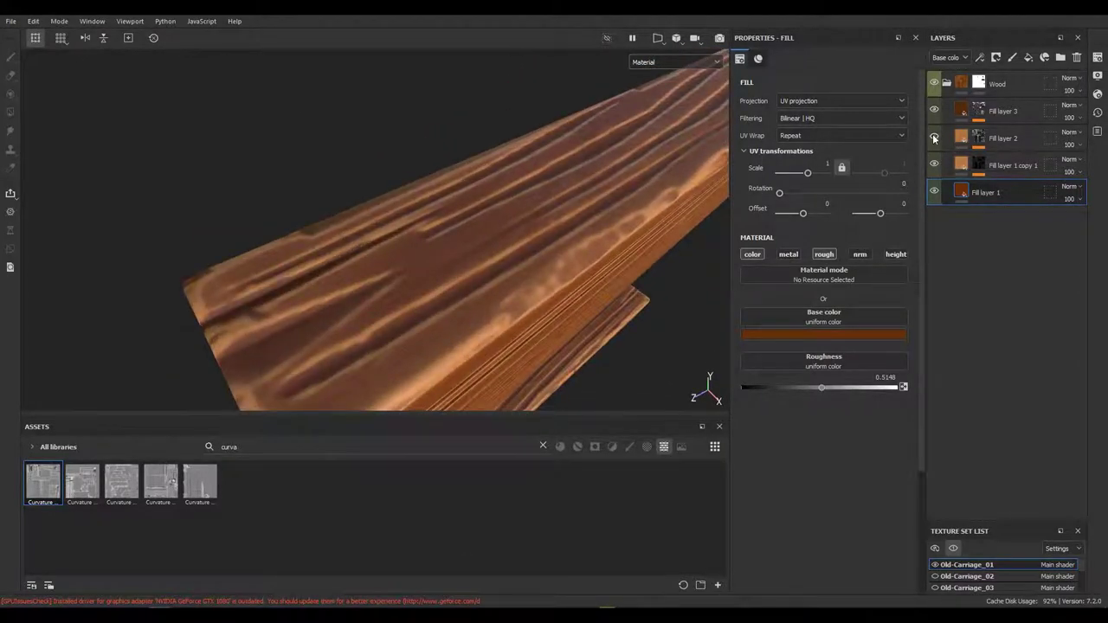
Step: Inspect Fill layer 2's mask, its Levels adjustment and the black-and-white mask on the model
{"action": "left_click", "coordinate": [977, 138]}
{"action": "left_click", "coordinate": [1004, 158]}
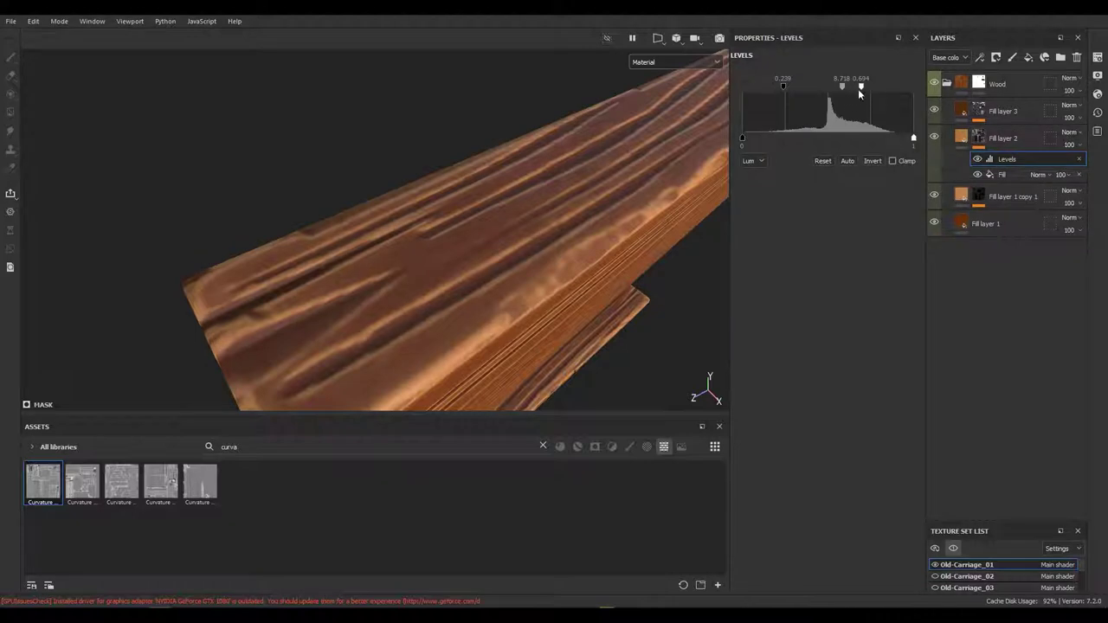
{"action": "left_click", "coordinate": [977, 136]}
{"action": "left_click", "coordinate": [961, 137]}
Step: Turn off the metallic channel on Fill layer 2
{"action": "left_click_drag", "start_coordinate": [525, 255], "coordinate": [468, 226]}
{"action": "left_click_drag", "start_coordinate": [468, 227], "coordinate": [418, 279]}
{"action": "left_click_drag", "start_coordinate": [418, 280], "coordinate": [171, 481]}
{"action": "left_click_drag", "start_coordinate": [184, 305], "coordinate": [433, 306]}
{"action": "scroll", "scroll_direction": "up", "scroll_amount": 3}
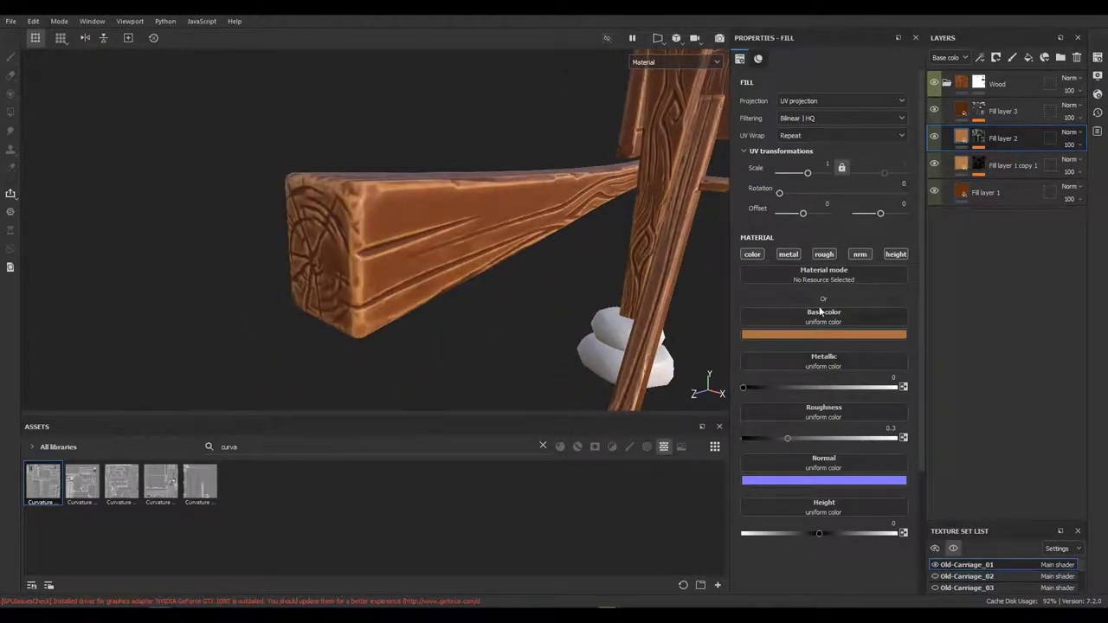
{"action": "left_click", "coordinate": [788, 254]}
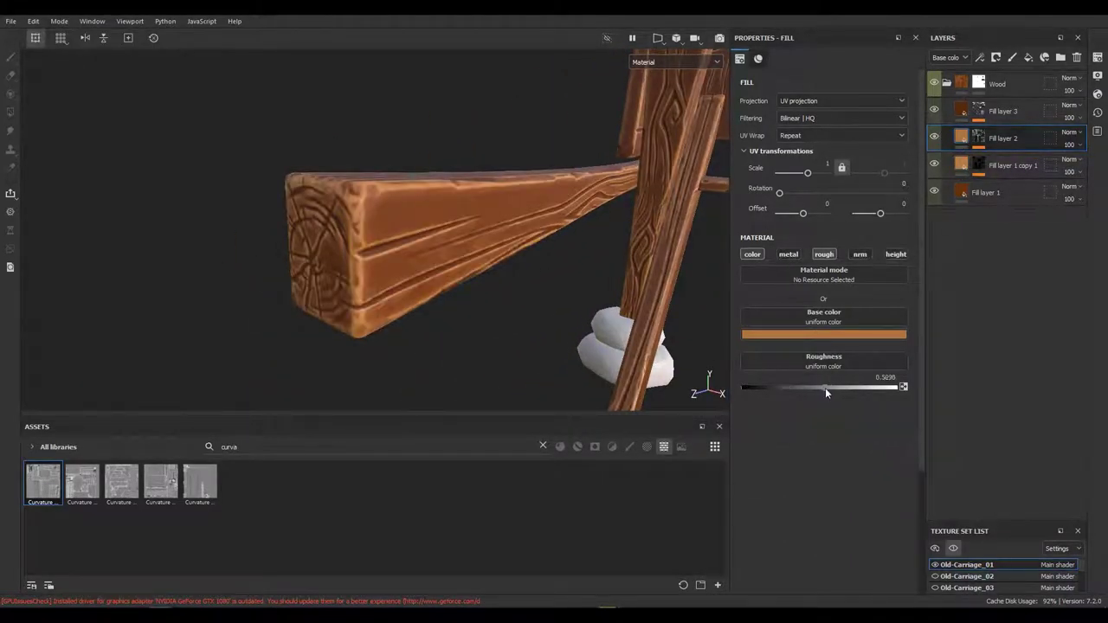
Step: Review the base colours of Fill layer 2 and Fill layer 1 copy 1, then collapse the Wood folder
{"action": "left_click", "coordinate": [785, 335]}
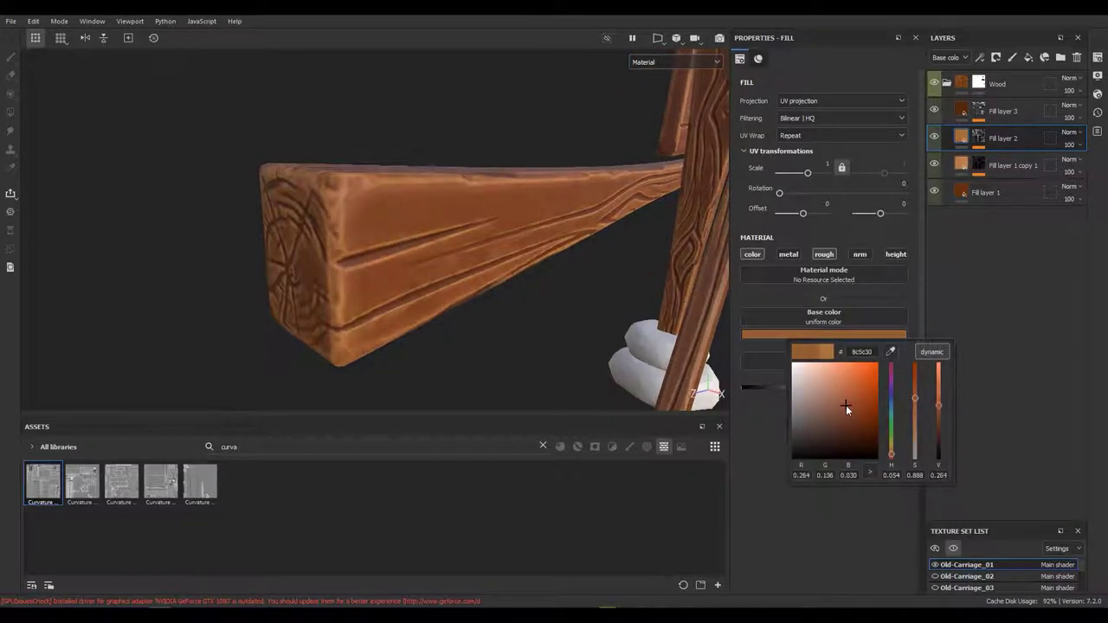
{"action": "left_click_drag", "start_coordinate": [658, 372], "coordinate": [553, 381]}
{"action": "left_click", "coordinate": [1008, 164]}
{"action": "left_click", "coordinate": [830, 334]}
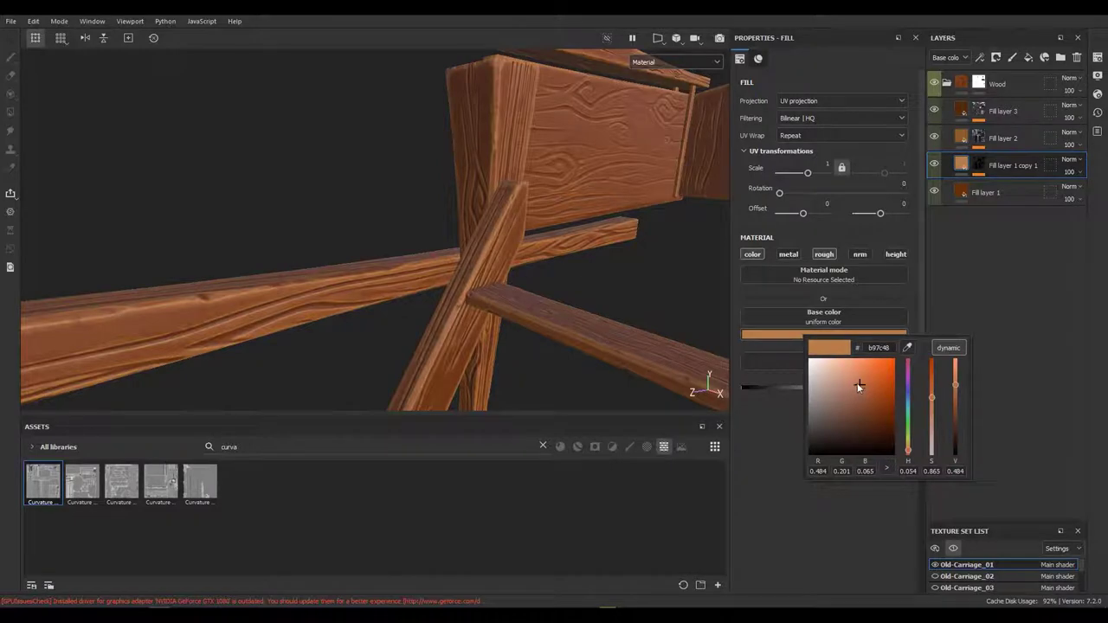
{"action": "left_click_drag", "start_coordinate": [168, 317], "coordinate": [338, 110]}
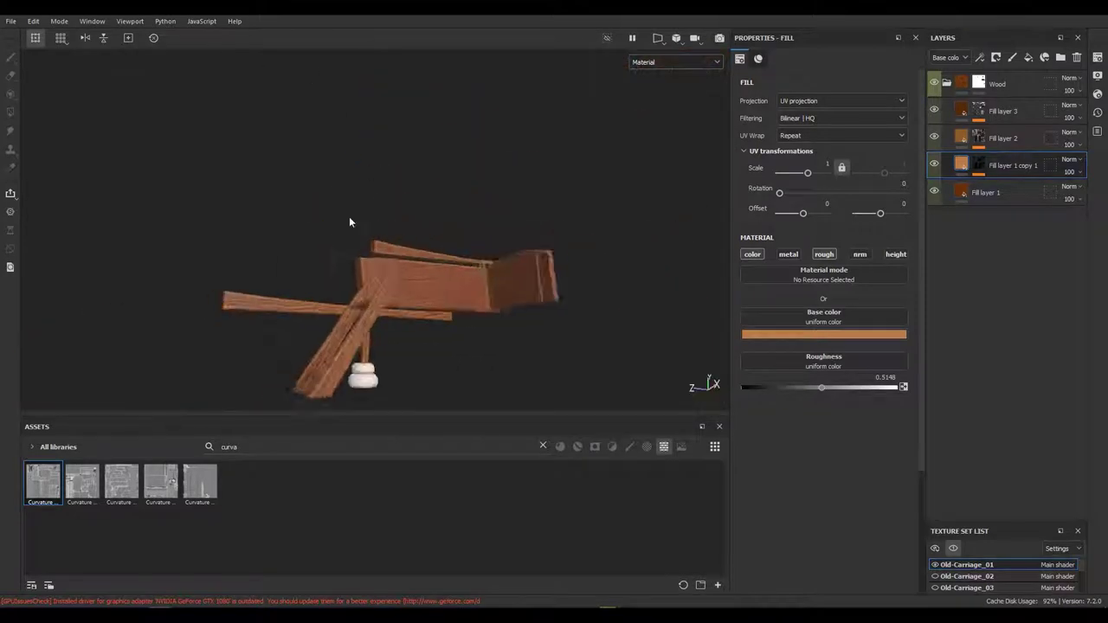
{"action": "left_click", "coordinate": [939, 82]}
{"action": "left_click", "coordinate": [1029, 87]}
{"action": "type", "text": "00_"}
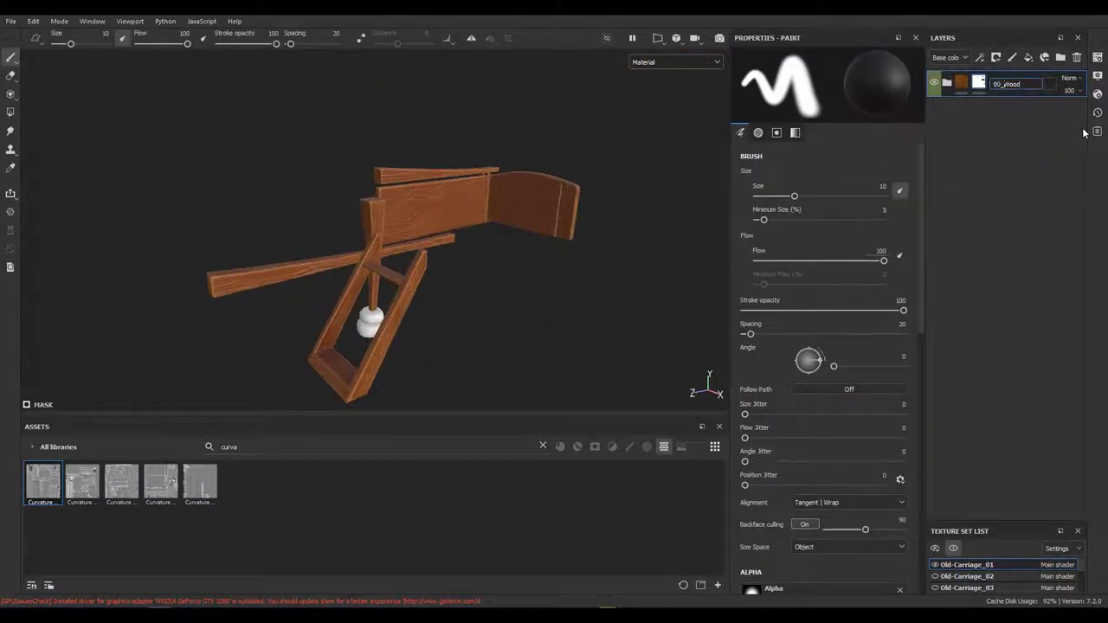
Step: Save the wood folder as the 00_Wood smart material
{"action": "right_click", "coordinate": [1014, 85]}
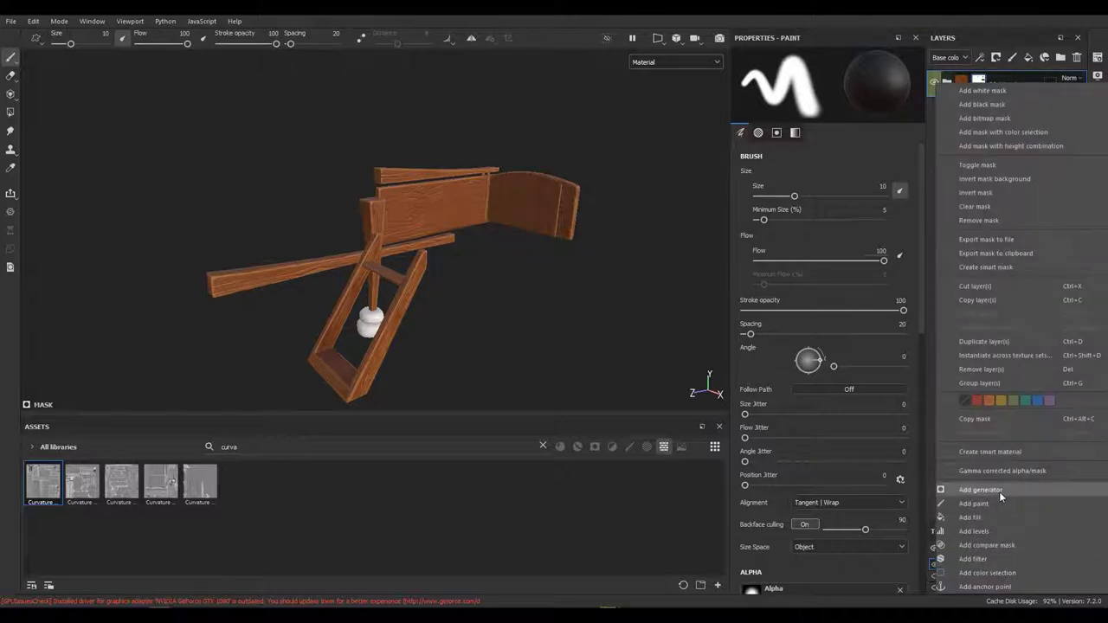
{"action": "left_click", "coordinate": [1011, 452]}
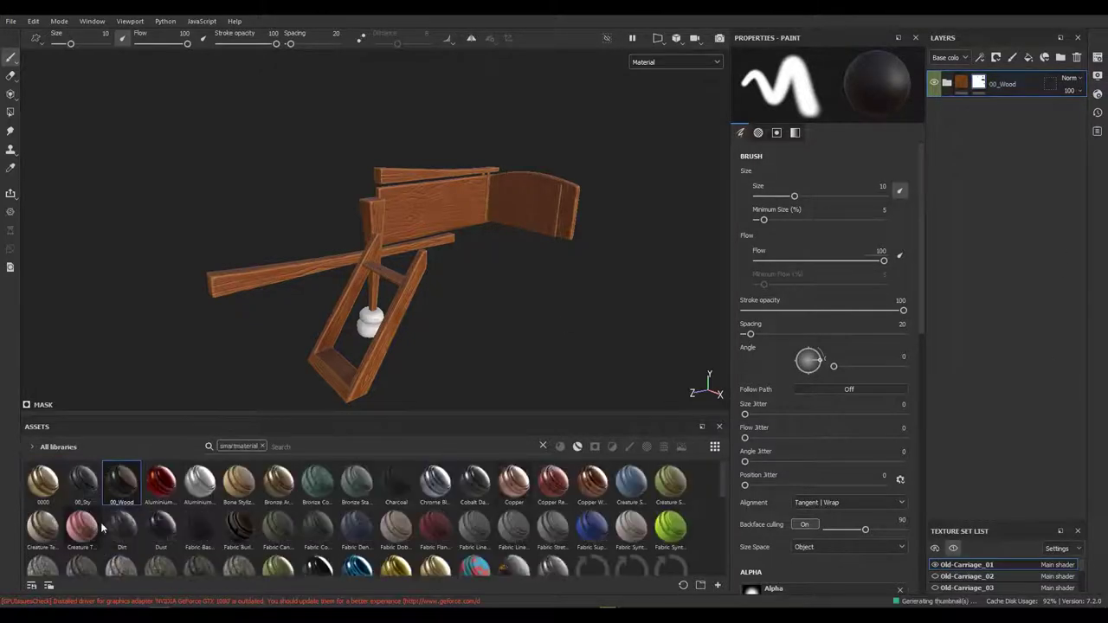
{"action": "left_click", "coordinate": [936, 548]}
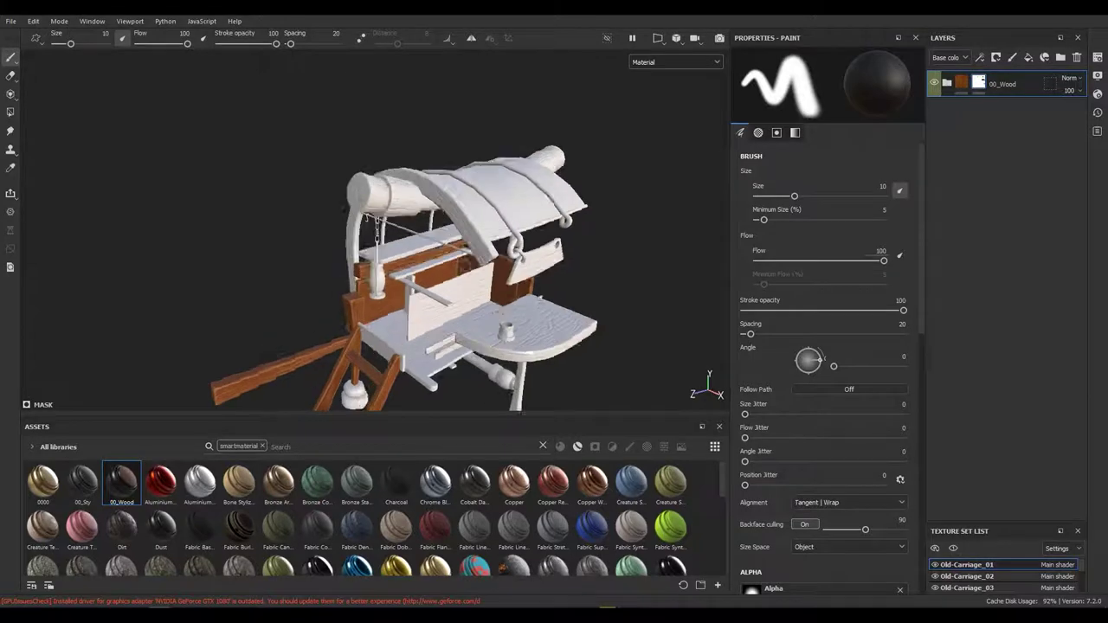
{"action": "left_click", "coordinate": [1097, 76]}
Step: Apply the 00_Wood smart material to the Old-Carriage_02 table and mug
{"action": "left_click", "coordinate": [967, 577]}
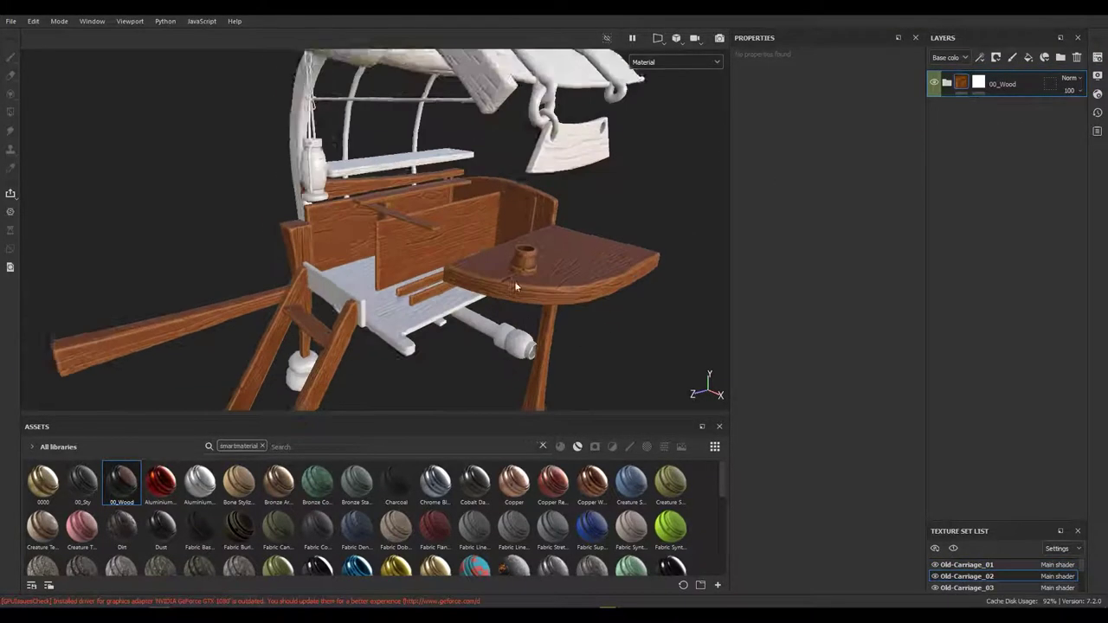
{"action": "left_click", "coordinate": [953, 548]}
{"action": "left_click_drag", "start_coordinate": [683, 295], "coordinate": [259, 260]}
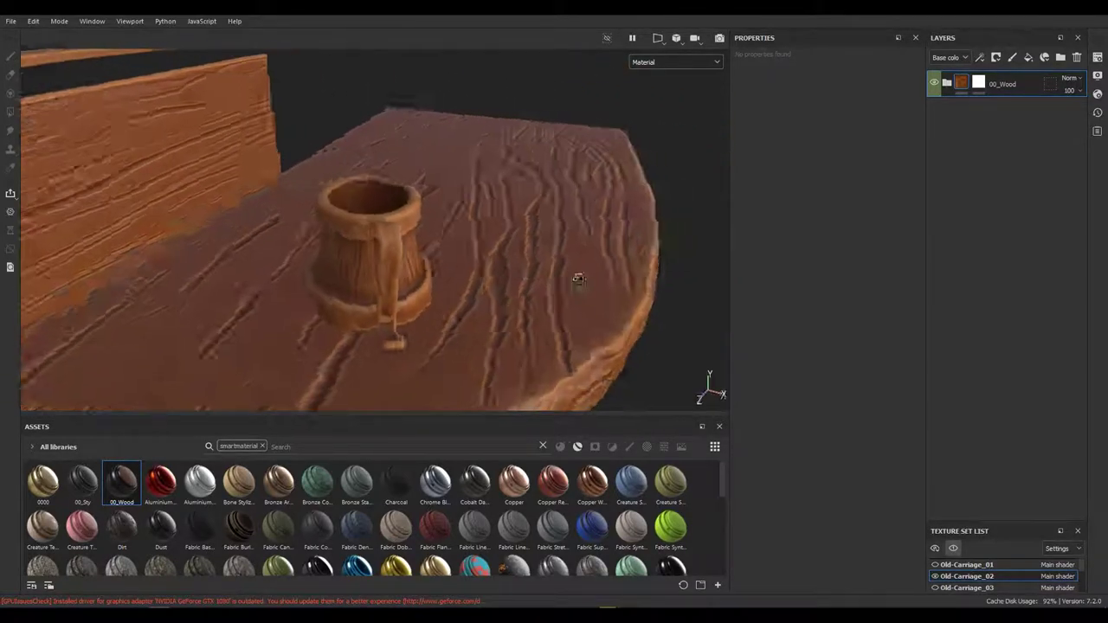
{"action": "right_click", "coordinate": [1002, 83]}
Step: Add a mask to 00_Wood and polygon-fill the wood off the mug body and handle
{"action": "left_click", "coordinate": [990, 100]}
{"action": "left_click", "coordinate": [10, 111]}
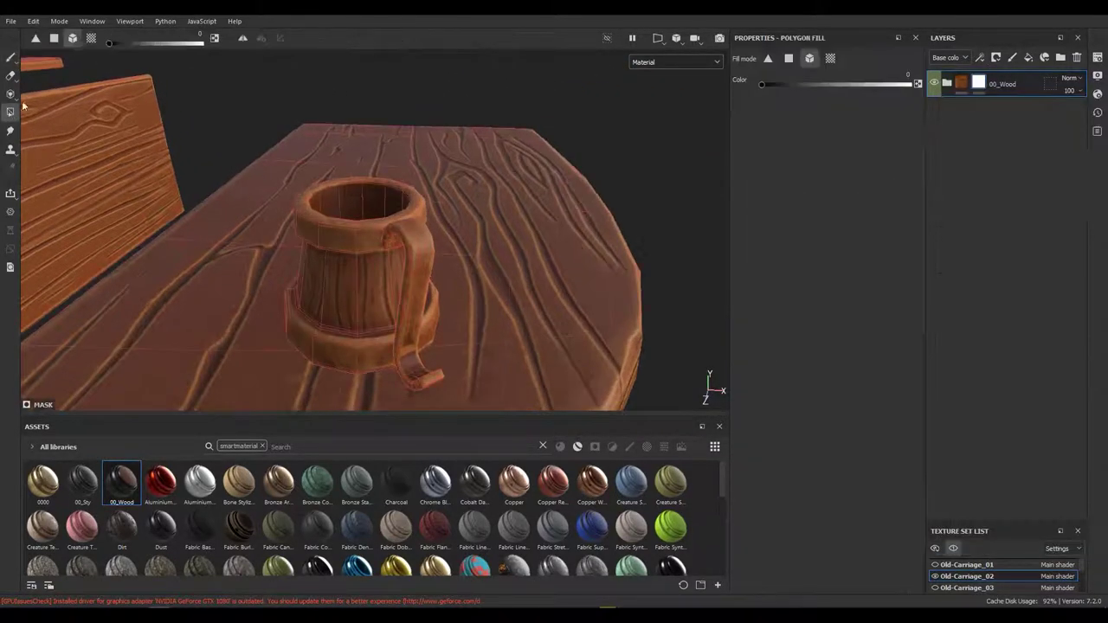
{"action": "left_click_drag", "start_coordinate": [353, 297], "coordinate": [531, 228]}
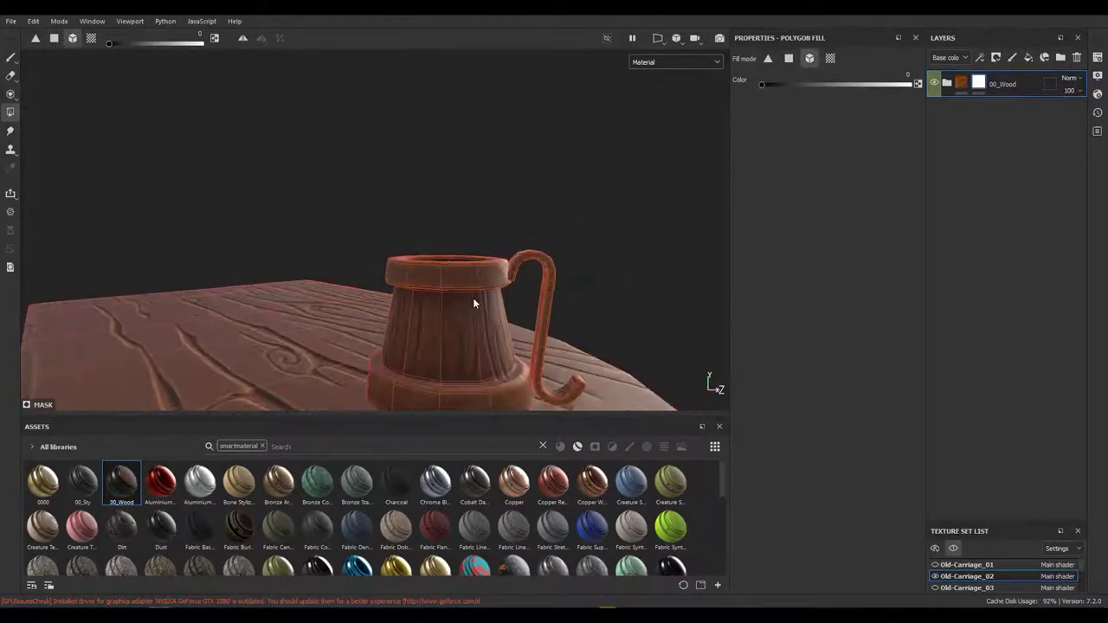
{"action": "left_click_drag", "start_coordinate": [473, 303], "coordinate": [542, 263]}
Step: Restore wood on part of the mug body and its white stripe
{"action": "left_click", "coordinate": [10, 75]}
{"action": "left_click", "coordinate": [11, 110]}
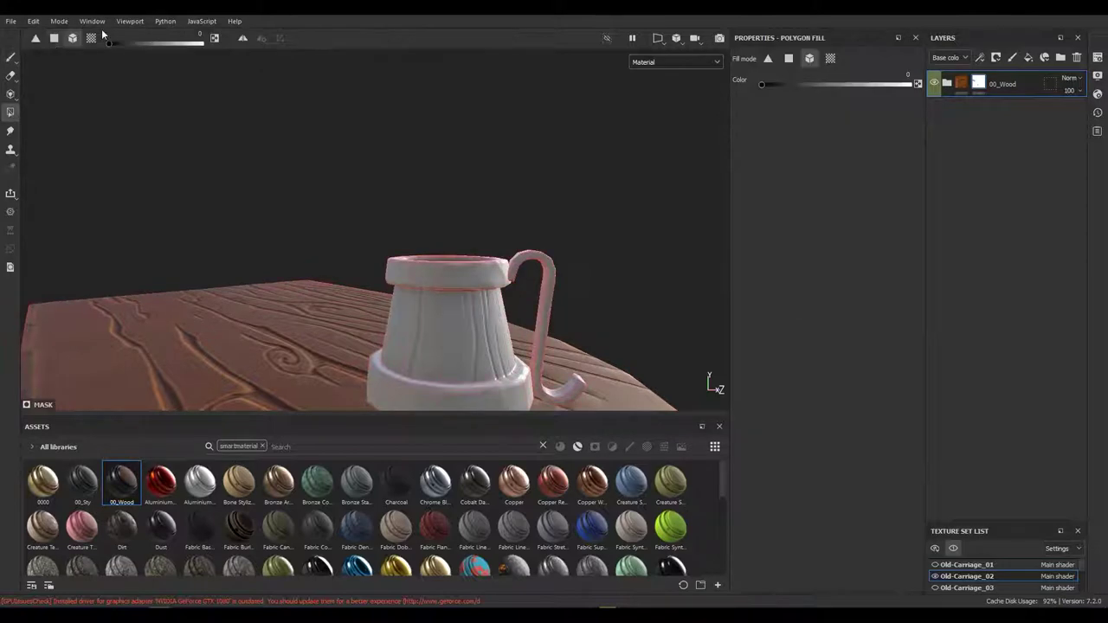
{"action": "scroll", "scroll_direction": "up", "scroll_amount": 3}
{"action": "left_click", "coordinate": [372, 269]}
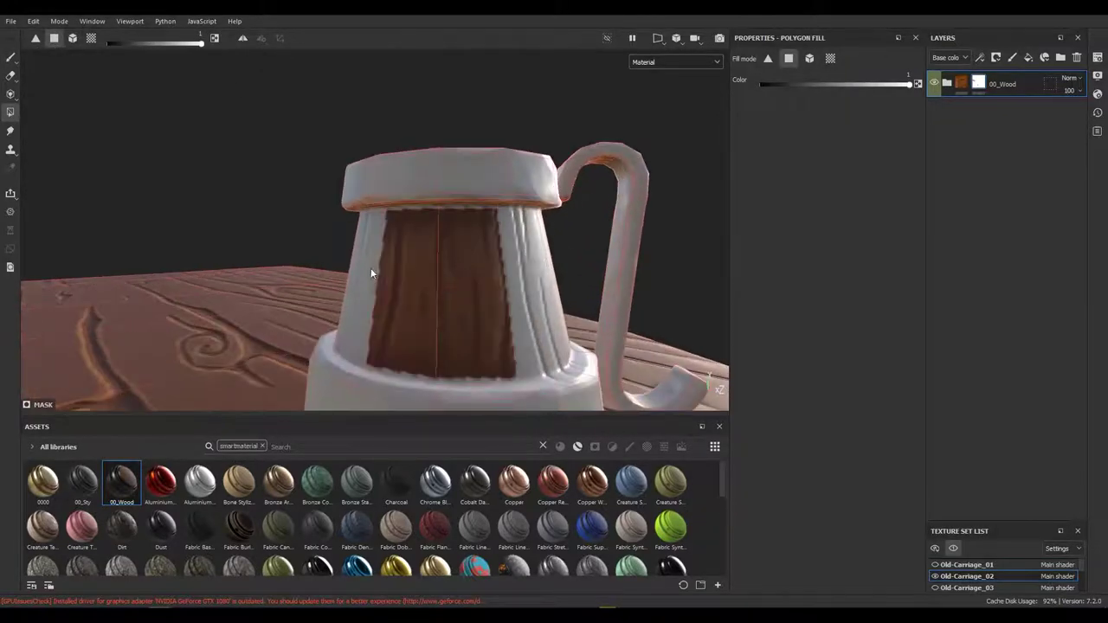
{"action": "scroll", "scroll_direction": "up", "scroll_amount": 3}
{"action": "left_click", "coordinate": [514, 201]}
{"action": "scroll", "scroll_direction": "down", "scroll_amount": 3}
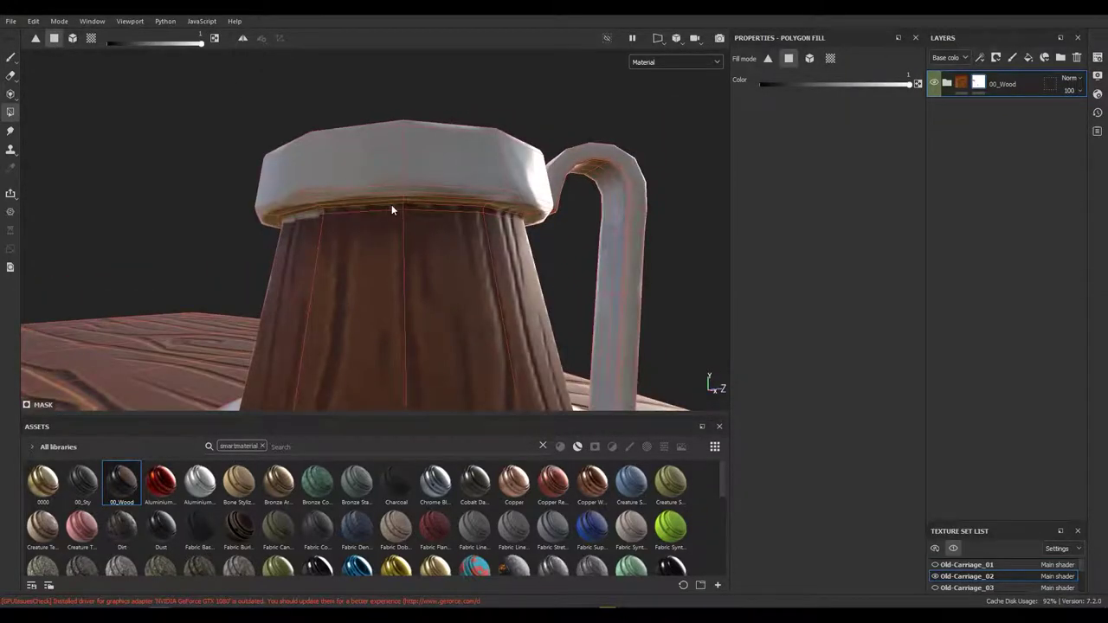
Step: Fill the mug's interior faces with wood
{"action": "left_click_drag", "start_coordinate": [312, 237], "coordinate": [404, 293]}
{"action": "scroll", "scroll_direction": "down", "scroll_amount": 3}
{"action": "left_click_drag", "start_coordinate": [411, 331], "coordinate": [499, 256]}
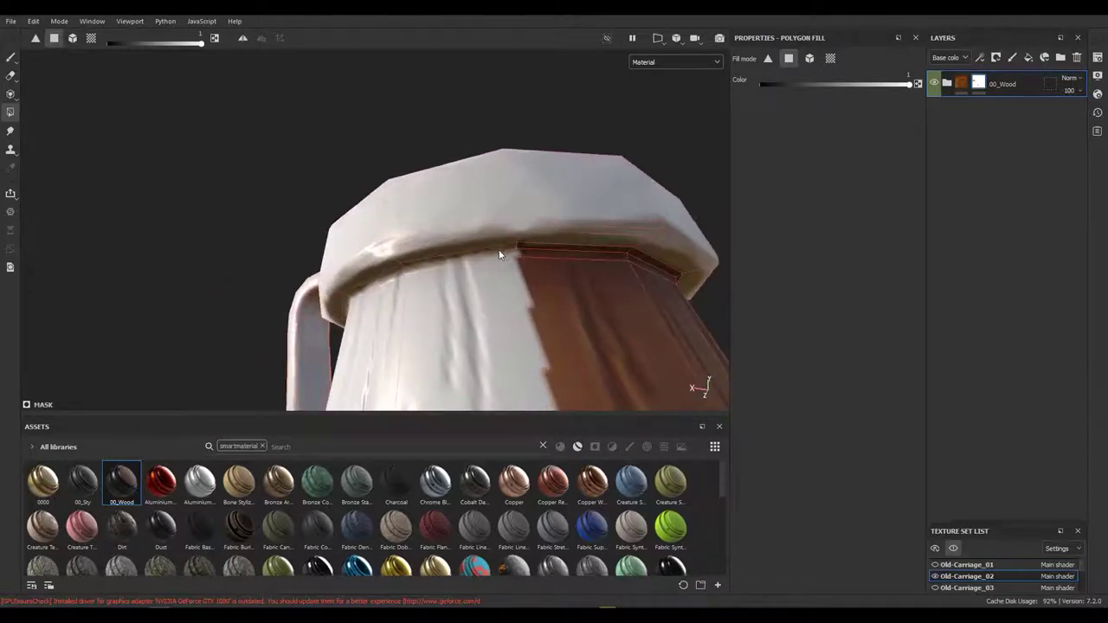
{"action": "left_click_drag", "start_coordinate": [500, 298], "coordinate": [350, 299]}
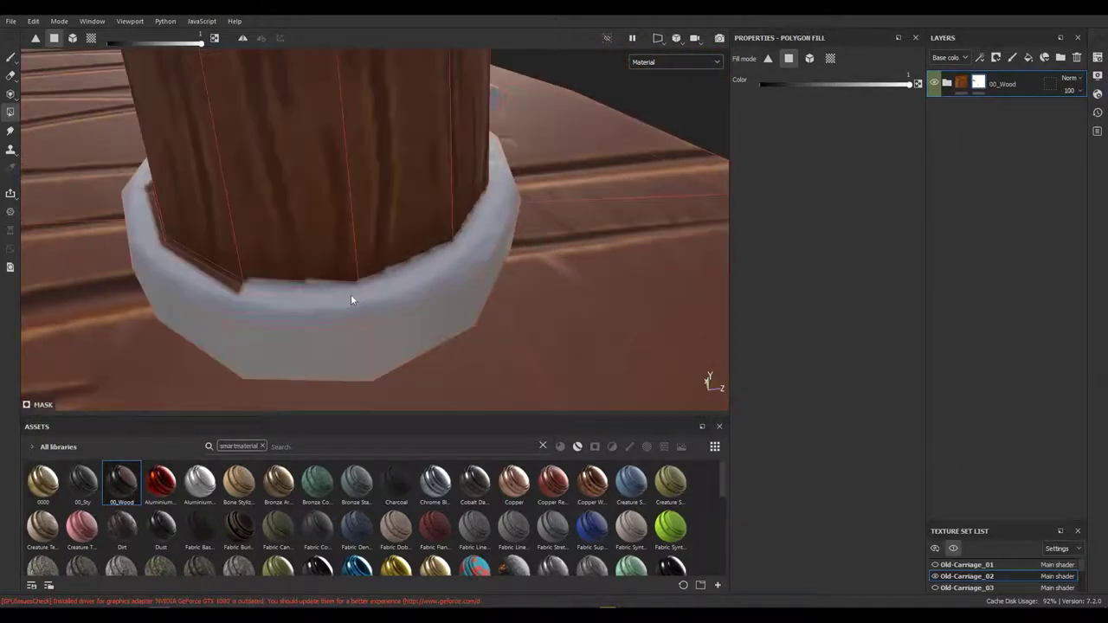
{"action": "left_click_drag", "start_coordinate": [457, 272], "coordinate": [302, 310]}
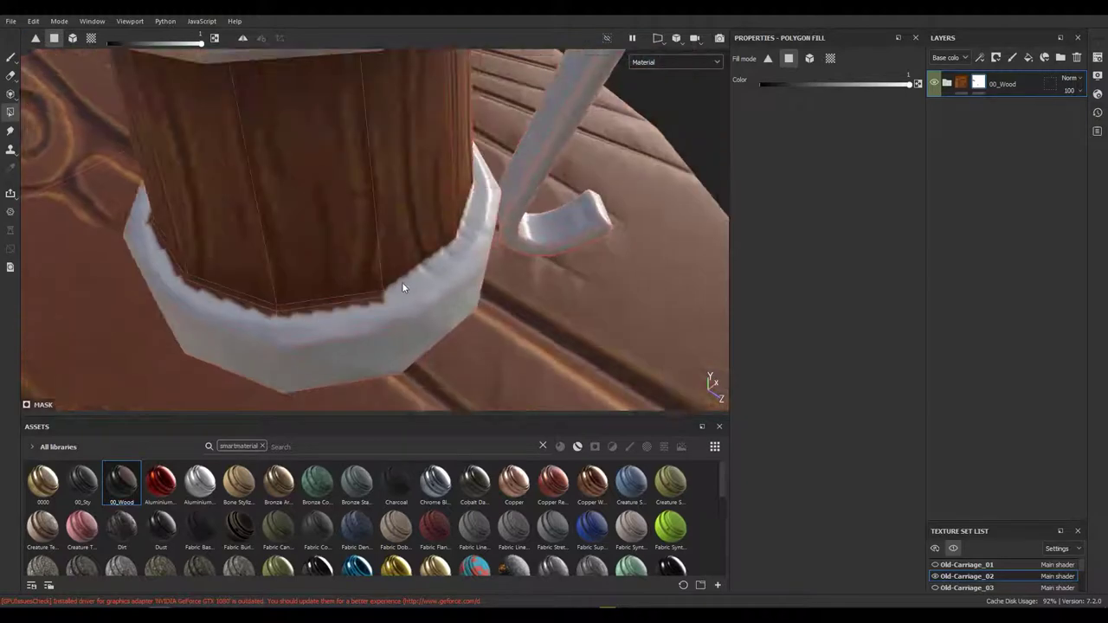
{"action": "left_click_drag", "start_coordinate": [467, 283], "coordinate": [380, 344]}
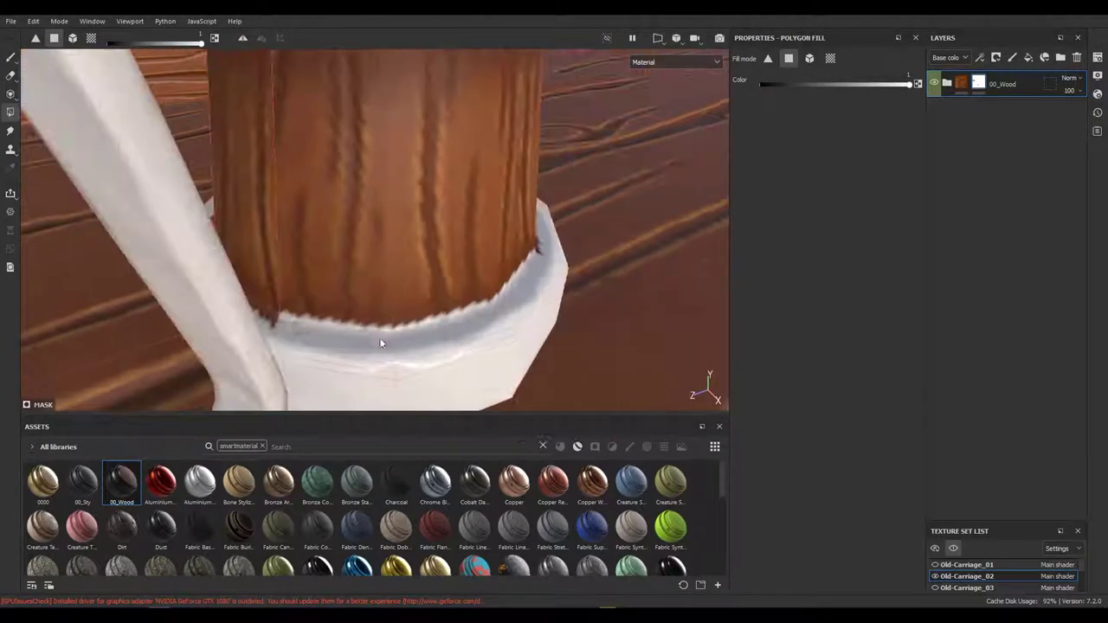
{"action": "left_click_drag", "start_coordinate": [452, 329], "coordinate": [381, 373]}
{"action": "scroll", "scroll_direction": "down", "scroll_amount": 3}
{"action": "scroll", "scroll_direction": "up", "scroll_amount": 3}
{"action": "scroll", "scroll_direction": "up", "scroll_amount": 3}
{"action": "left_click_drag", "start_coordinate": [363, 262], "coordinate": [410, 281]}
{"action": "left_click", "coordinate": [268, 283]}
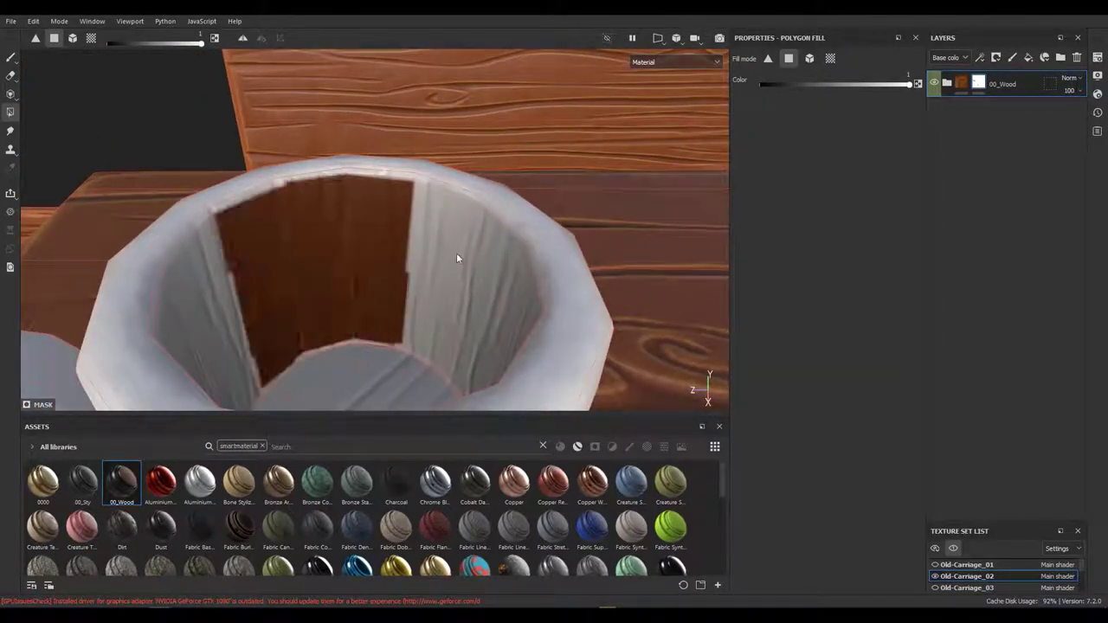
{"action": "left_click", "coordinate": [453, 242]}
{"action": "left_click_drag", "start_coordinate": [449, 230], "coordinate": [484, 234]}
{"action": "left_click", "coordinate": [520, 286]}
Step: Fill the mug's bottom faces, including the grey rim faces, with wood
{"action": "left_click_drag", "start_coordinate": [519, 286], "coordinate": [497, 206]}
{"action": "scroll", "scroll_direction": "down", "scroll_amount": 3}
{"action": "left_click_drag", "start_coordinate": [489, 248], "coordinate": [457, 200]}
{"action": "scroll", "scroll_direction": "up", "scroll_amount": 3}
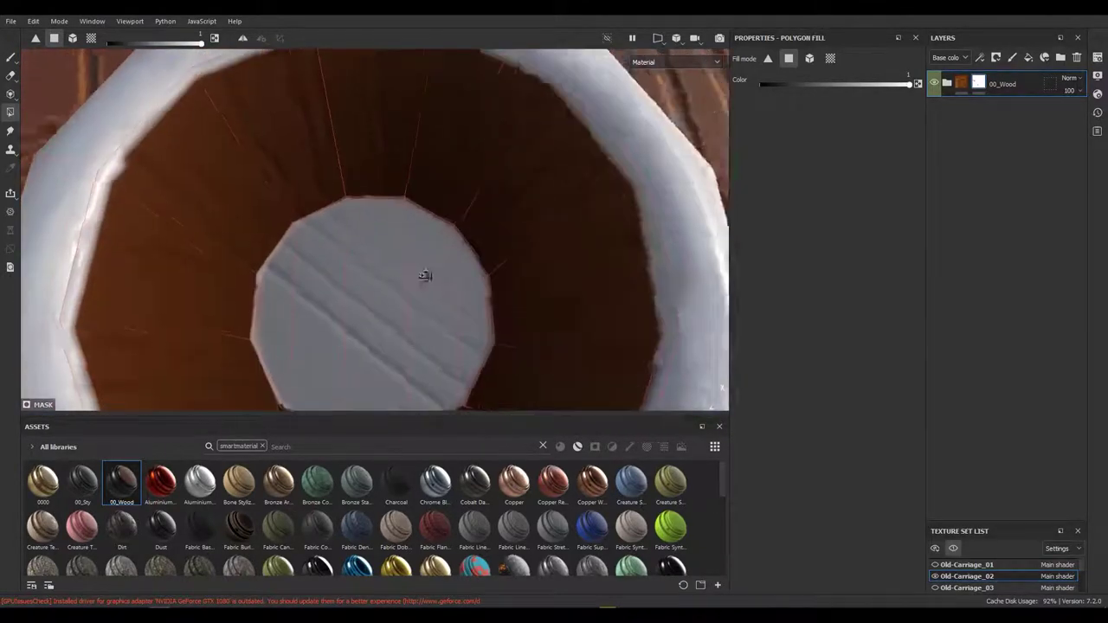
{"action": "scroll", "scroll_direction": "up", "scroll_amount": 3}
{"action": "left_click", "coordinate": [432, 248]}
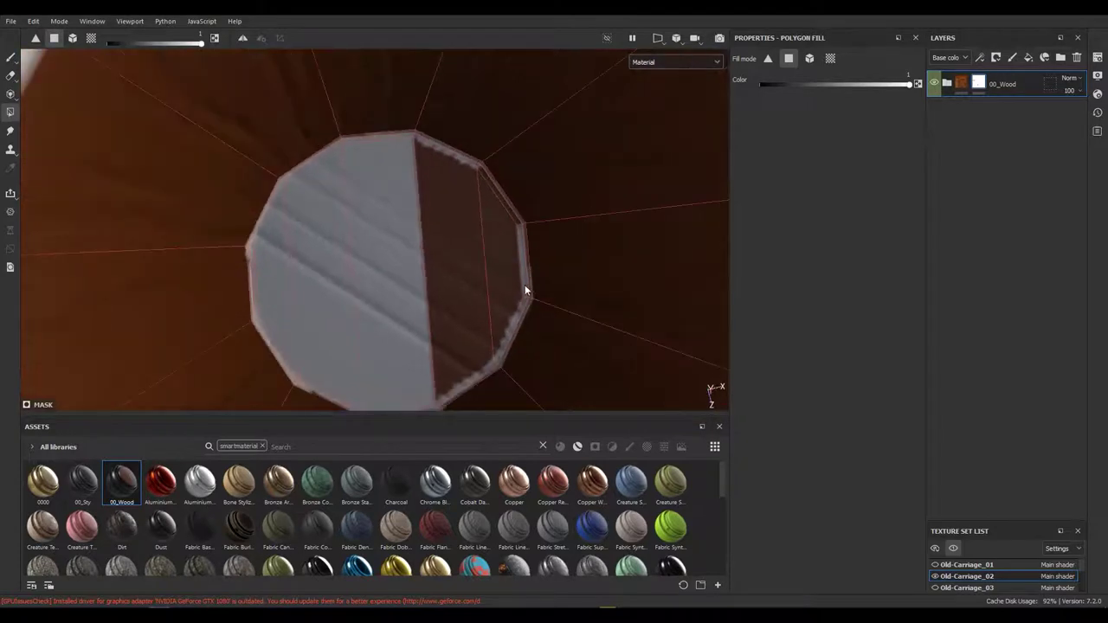
{"action": "left_click_drag", "start_coordinate": [487, 372], "coordinate": [313, 301]}
{"action": "left_click", "coordinate": [314, 304]}
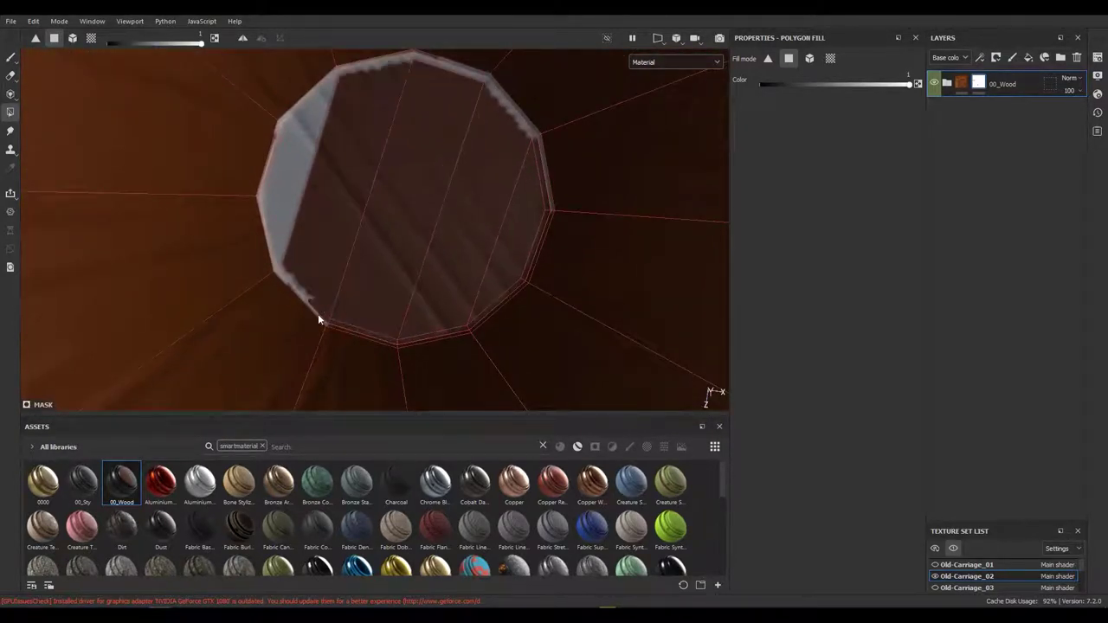
{"action": "left_click_drag", "start_coordinate": [289, 134], "coordinate": [574, 202]}
Step: Use mesh-part fill to cover the whole mug and its underside with wood
{"action": "left_click_drag", "start_coordinate": [224, 124], "coordinate": [140, 42]}
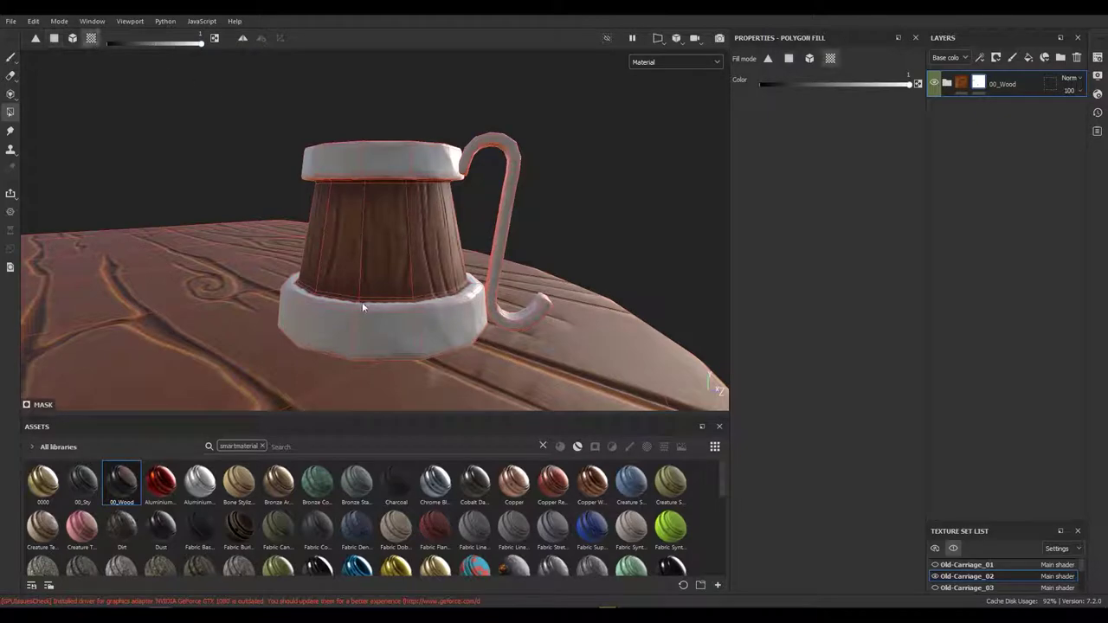
{"action": "left_click", "coordinate": [72, 37]}
{"action": "left_click", "coordinate": [424, 346]}
{"action": "scroll", "scroll_direction": "up", "scroll_amount": 3}
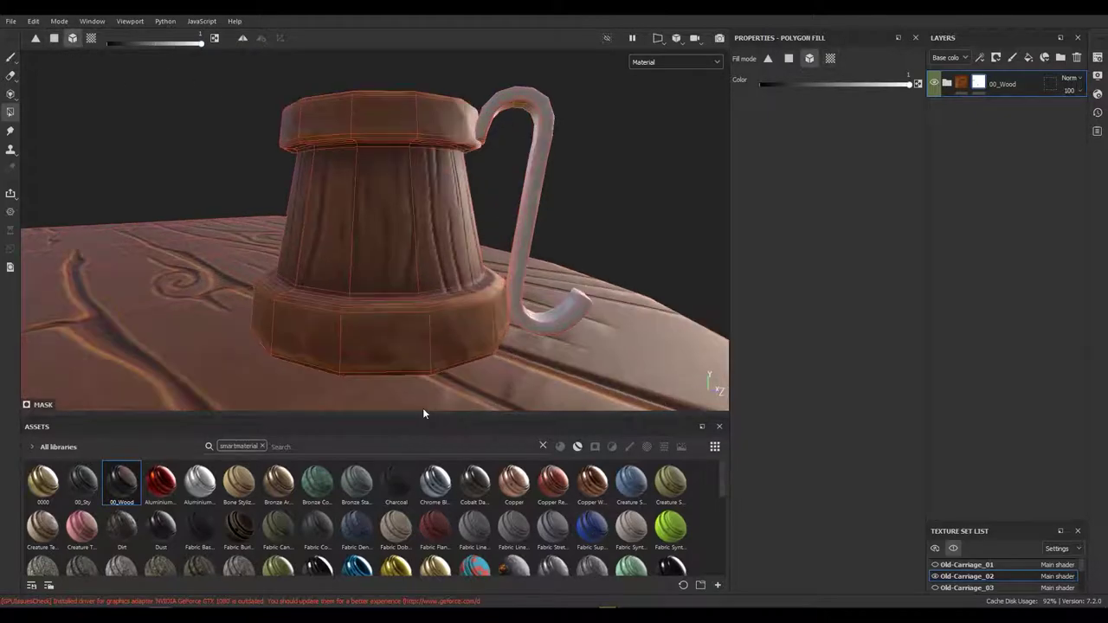
{"action": "left_click_drag", "start_coordinate": [332, 292], "coordinate": [408, 337]}
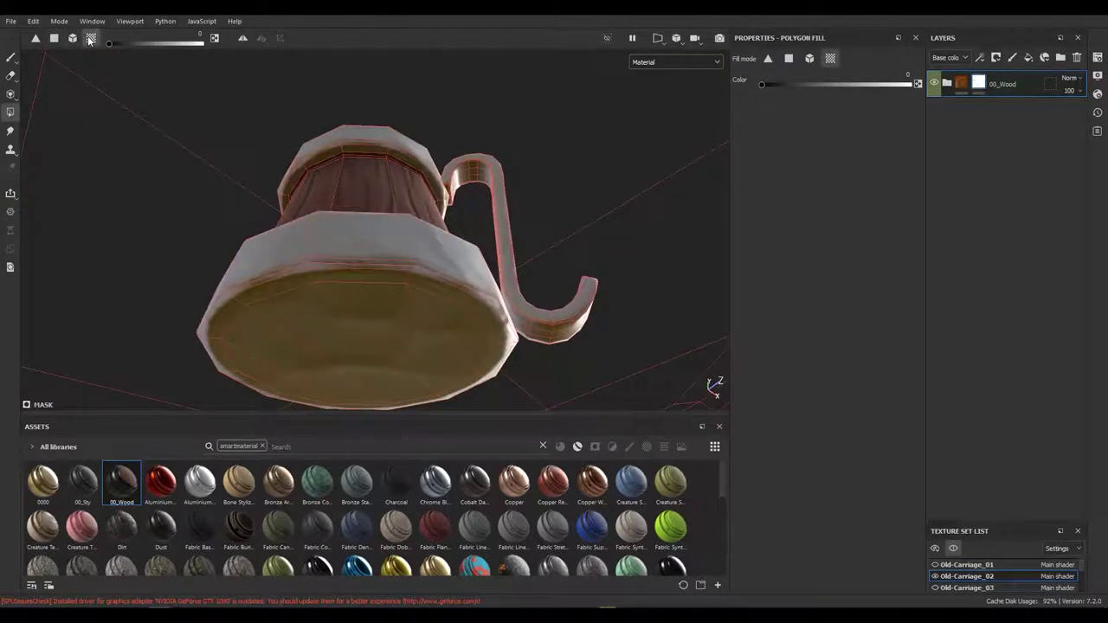
{"action": "left_click", "coordinate": [361, 316]}
Step: Add the remaining underside faces to the wood and review the tabletop grain
{"action": "left_click_drag", "start_coordinate": [415, 291], "coordinate": [396, 293]}
{"action": "scroll", "scroll_direction": "down", "scroll_amount": 3}
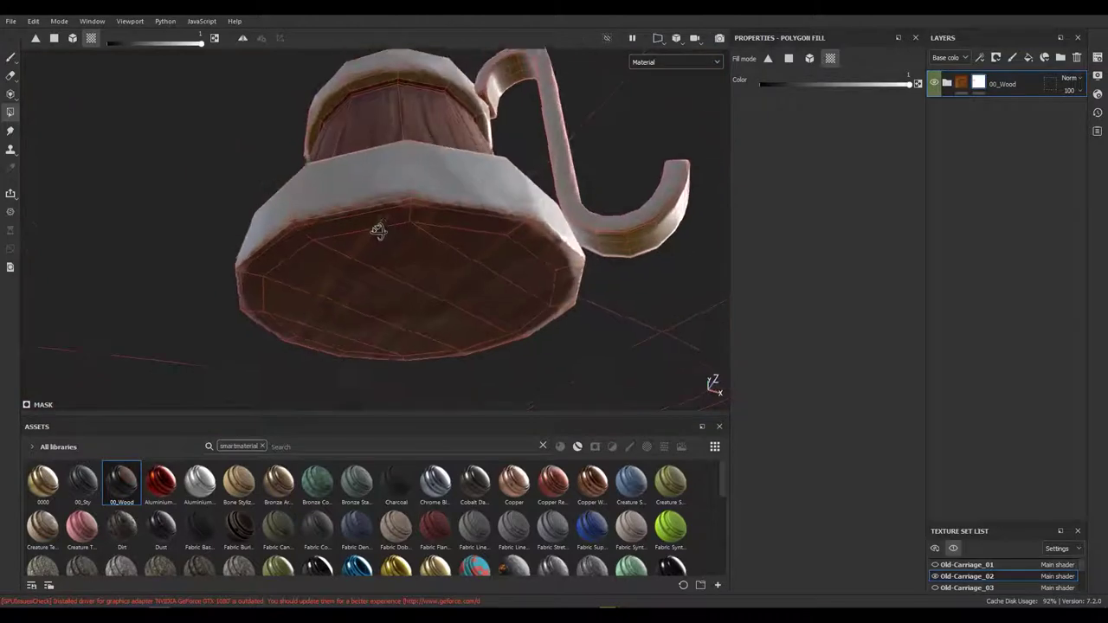
{"action": "left_click_drag", "start_coordinate": [378, 227], "coordinate": [391, 215]}
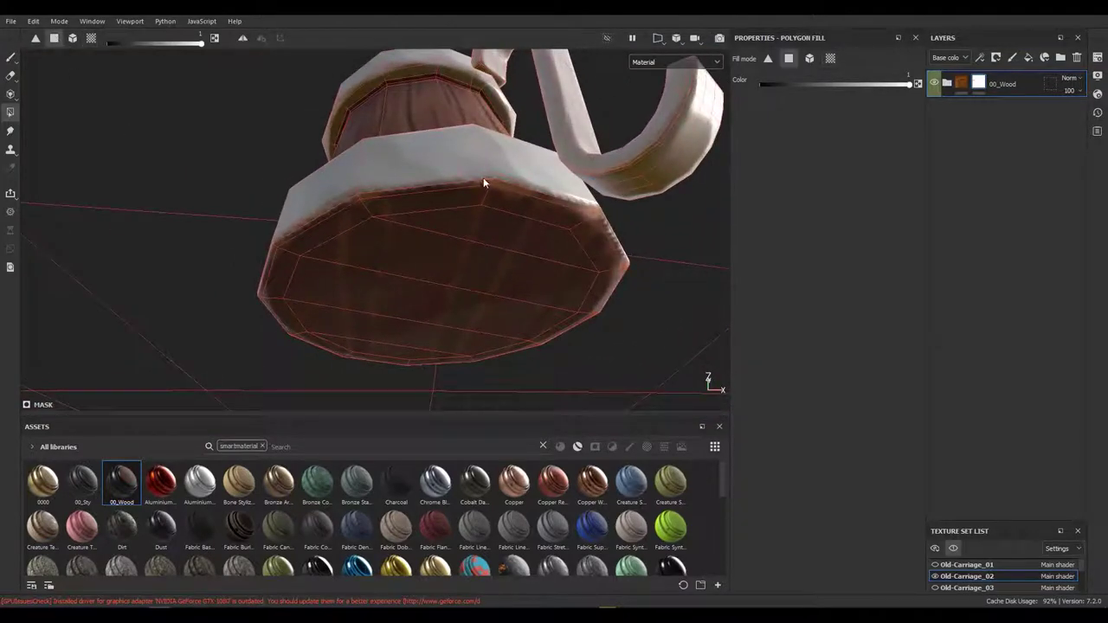
{"action": "left_click_drag", "start_coordinate": [506, 179], "coordinate": [325, 285]}
{"action": "left_click", "coordinate": [524, 216]}
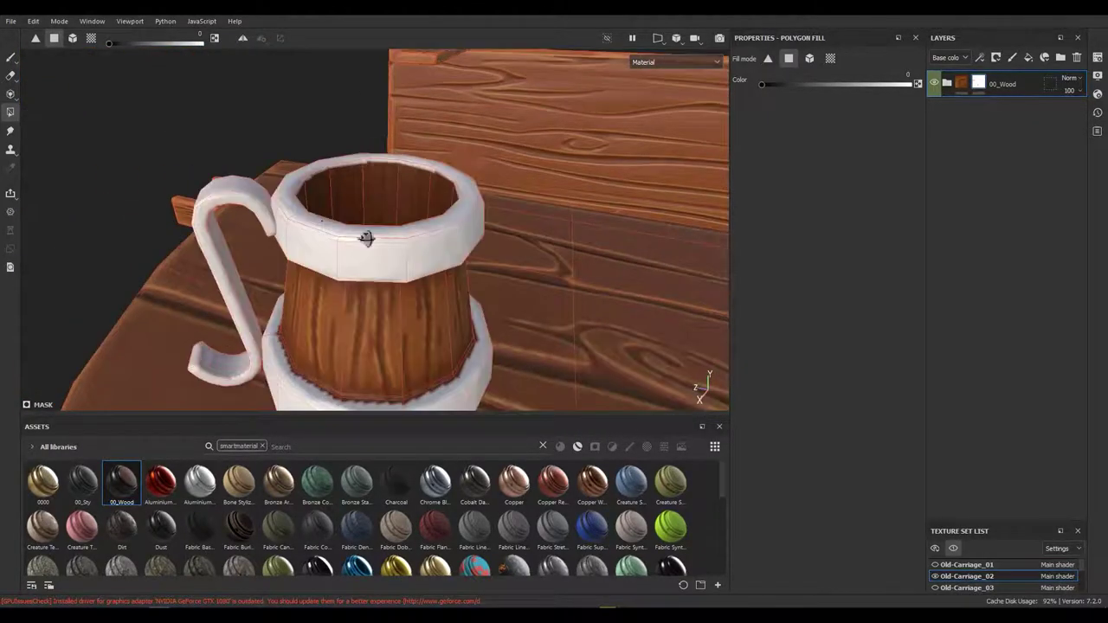
{"action": "left_click_drag", "start_coordinate": [324, 285], "coordinate": [474, 256]}
{"action": "left_click_drag", "start_coordinate": [475, 255], "coordinate": [196, 290]}
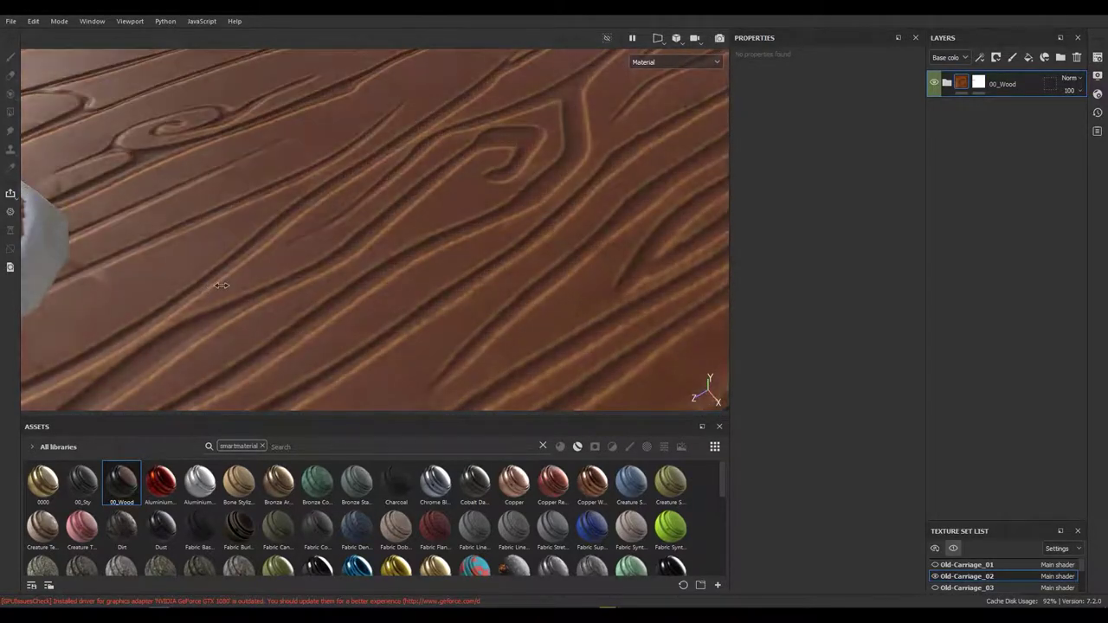
Step: Review the wood on the tabletop, table leg and plank
{"action": "left_click_drag", "start_coordinate": [195, 289], "coordinate": [392, 264]}
{"action": "left_click_drag", "start_coordinate": [392, 263], "coordinate": [522, 352]}
{"action": "left_click_drag", "start_coordinate": [522, 351], "coordinate": [463, 376]}
{"action": "left_click_drag", "start_coordinate": [463, 376], "coordinate": [390, 118]}
Step: Apply the 00_Wood smart material to Old-Carriage_03 and isolate that texture set
{"action": "left_click", "coordinate": [935, 564]}
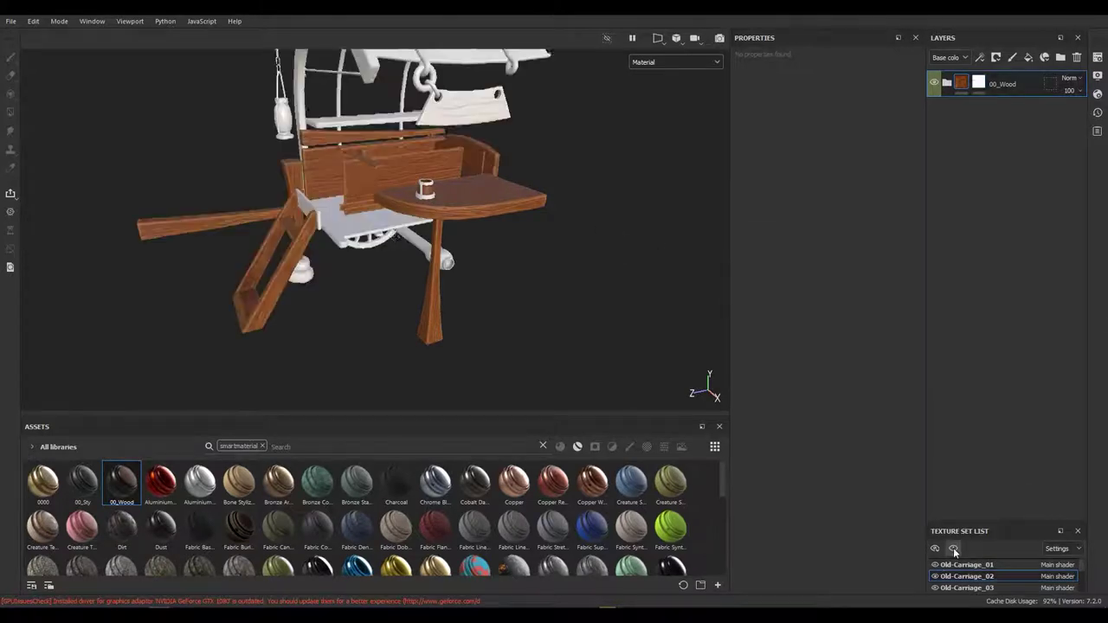
{"action": "left_click", "coordinate": [953, 548]}
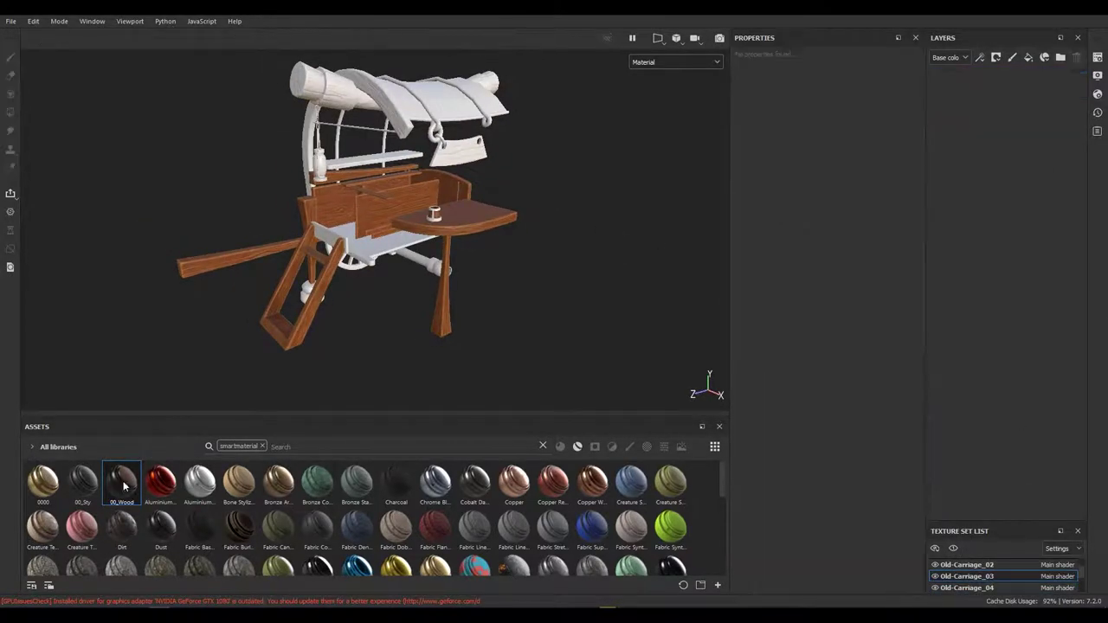
{"action": "left_click_drag", "start_coordinate": [982, 111], "coordinate": [985, 112]}
{"action": "left_click", "coordinate": [953, 548]}
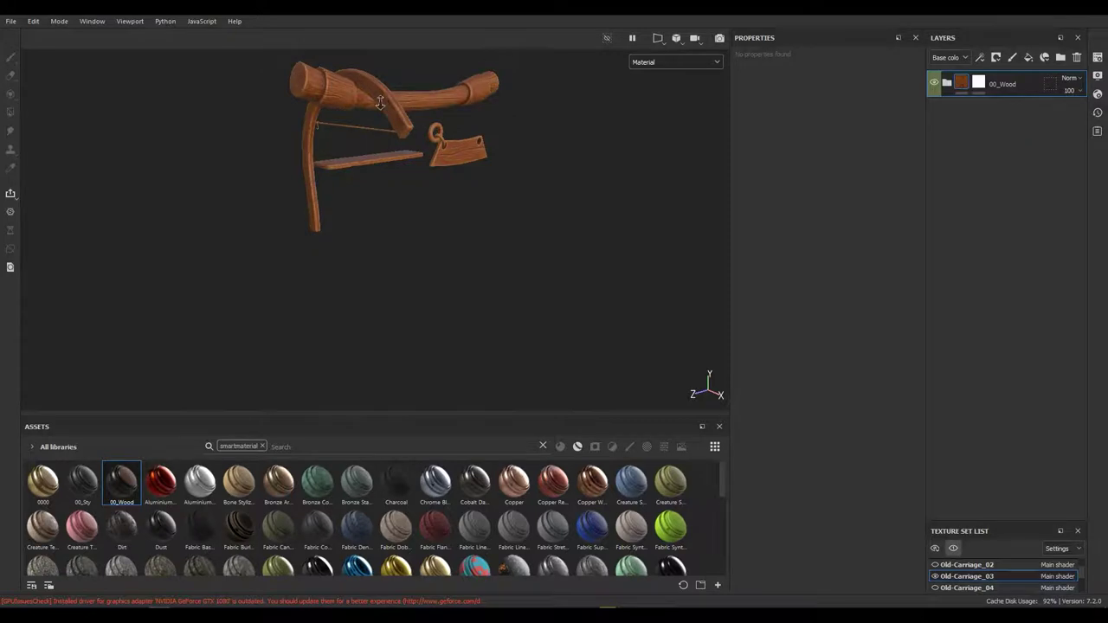
{"action": "scroll", "scroll_direction": "up", "scroll_amount": 3}
{"action": "left_click_drag", "start_coordinate": [347, 216], "coordinate": [358, 153]}
Step: Set the 00_Wood mask fill to black to keep the rope untextured
{"action": "left_click", "coordinate": [979, 82]}
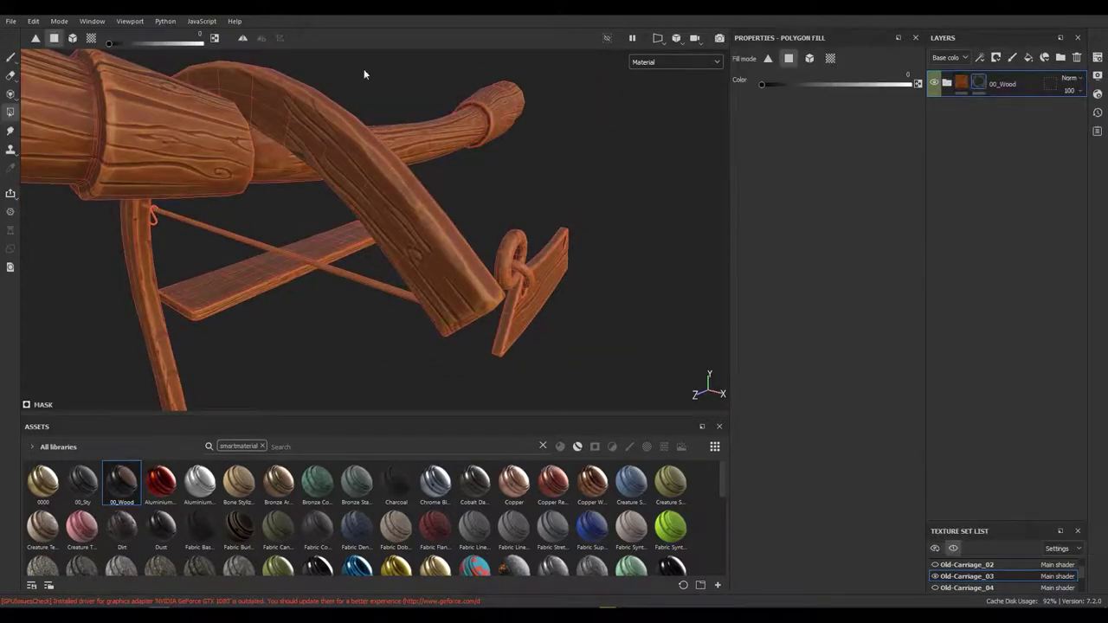
{"action": "key", "text": "x"}
{"action": "left_click_drag", "start_coordinate": [385, 287], "coordinate": [260, 156]}
{"action": "scroll", "scroll_direction": "up", "scroll_amount": 3}
{"action": "left_click_drag", "start_coordinate": [465, 221], "coordinate": [588, 260]}
{"action": "scroll", "scroll_direction": "down", "scroll_amount": 3}
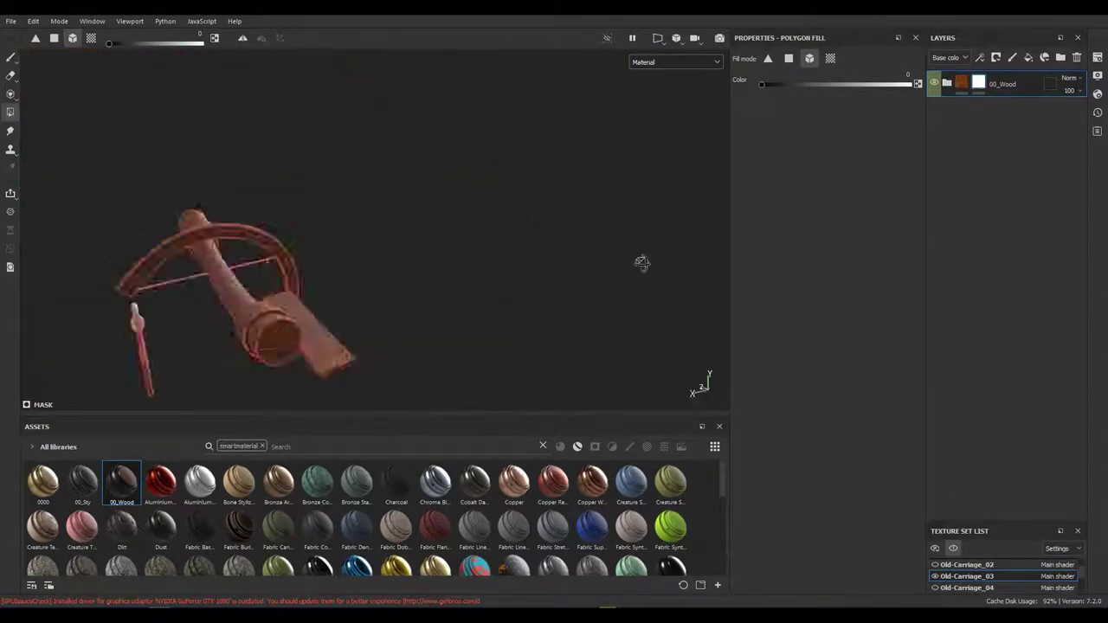
{"action": "scroll", "scroll_direction": "up", "scroll_amount": 3}
Step: Switch back to the brush, review the beams, and select the Old-Carriage_04 texture set
{"action": "key", "text": "1"}
{"action": "scroll", "scroll_direction": "up", "scroll_amount": 3}
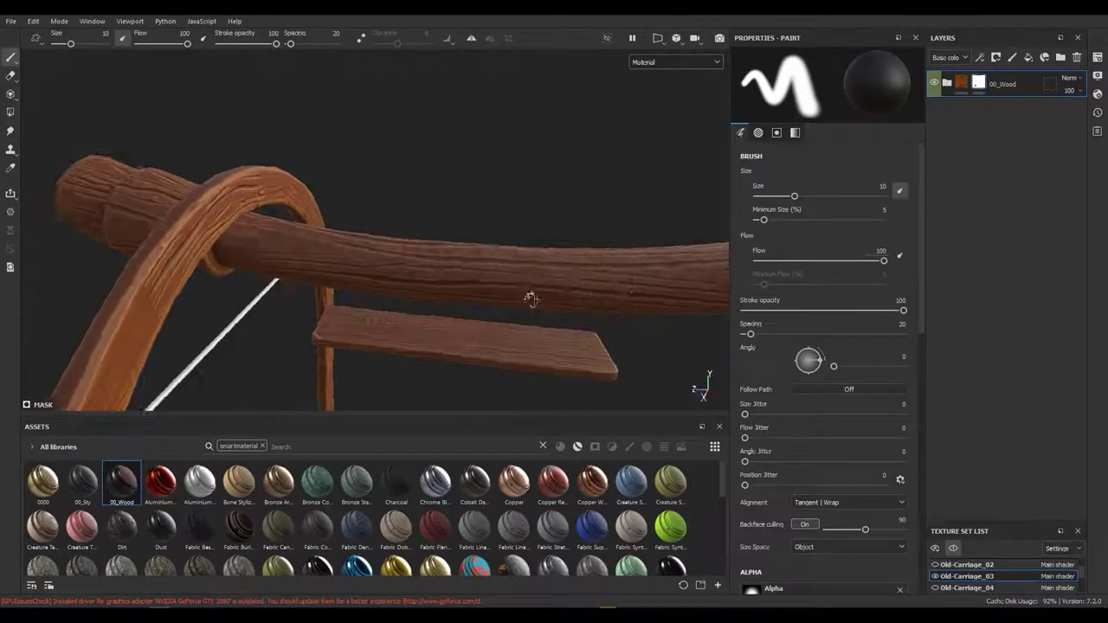
{"action": "scroll", "scroll_direction": "up", "scroll_amount": 3}
{"action": "left_click_drag", "start_coordinate": [588, 297], "coordinate": [569, 264]}
{"action": "scroll", "scroll_direction": "down", "scroll_amount": 3}
{"action": "scroll", "scroll_direction": "down", "scroll_amount": 3}
{"action": "scroll", "scroll_direction": "up", "scroll_amount": 3}
{"action": "left_click", "coordinate": [1098, 76]}
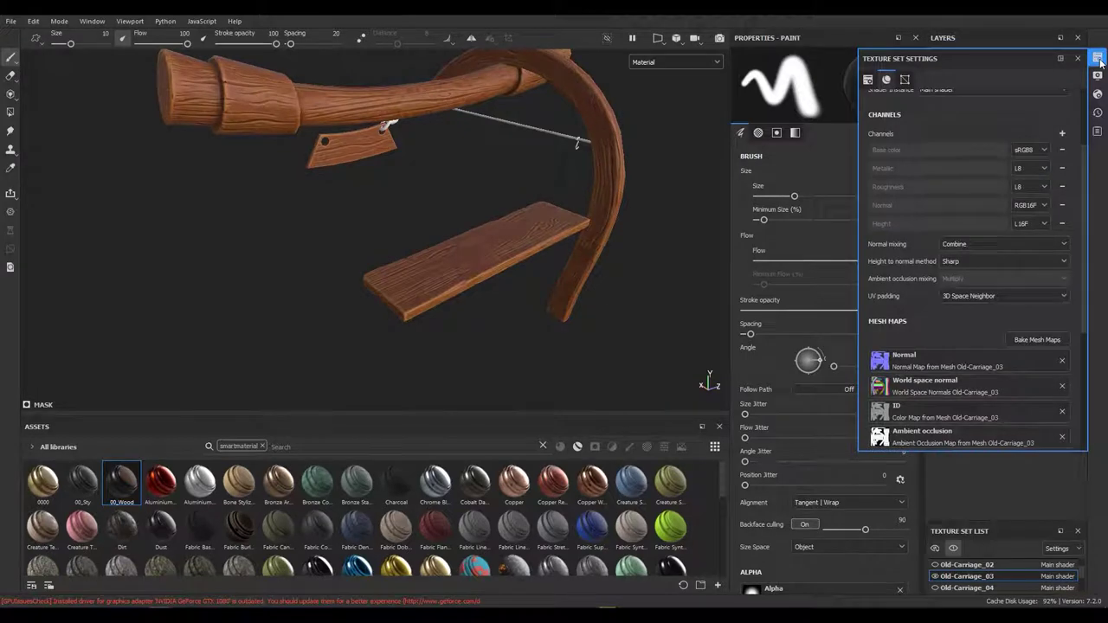
{"action": "left_click", "coordinate": [1006, 568]}
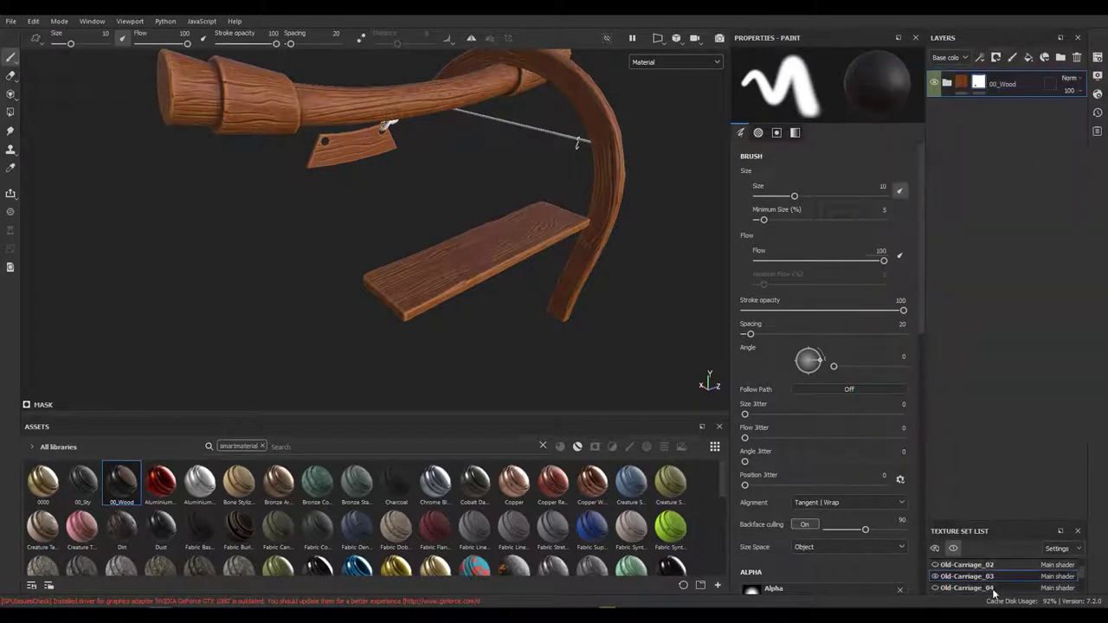
{"action": "left_click", "coordinate": [992, 588]}
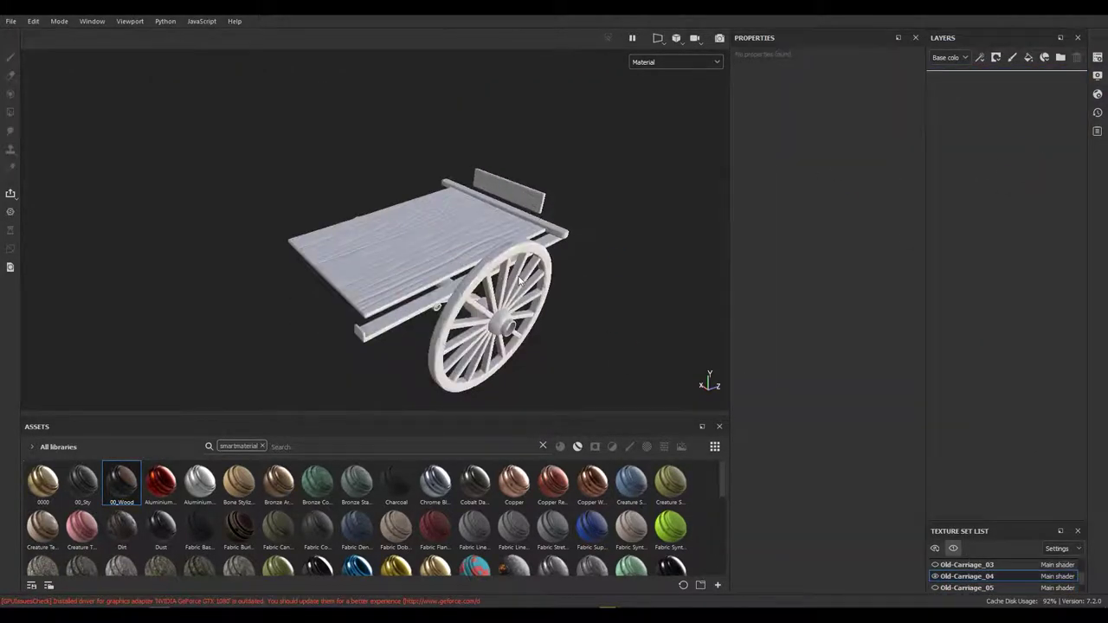
Step: Apply the 00_Wood smart material to the Old-Carriage_04 cart
{"action": "left_click_drag", "start_coordinate": [520, 282], "coordinate": [520, 283]}
{"action": "left_click_drag", "start_coordinate": [502, 323], "coordinate": [73, 537]}
{"action": "left_click_drag", "start_coordinate": [367, 301], "coordinate": [302, 309]}
Step: Polygon-fill the wheel rim and hub out of the wood layer's mask
{"action": "left_click", "coordinate": [979, 84]}
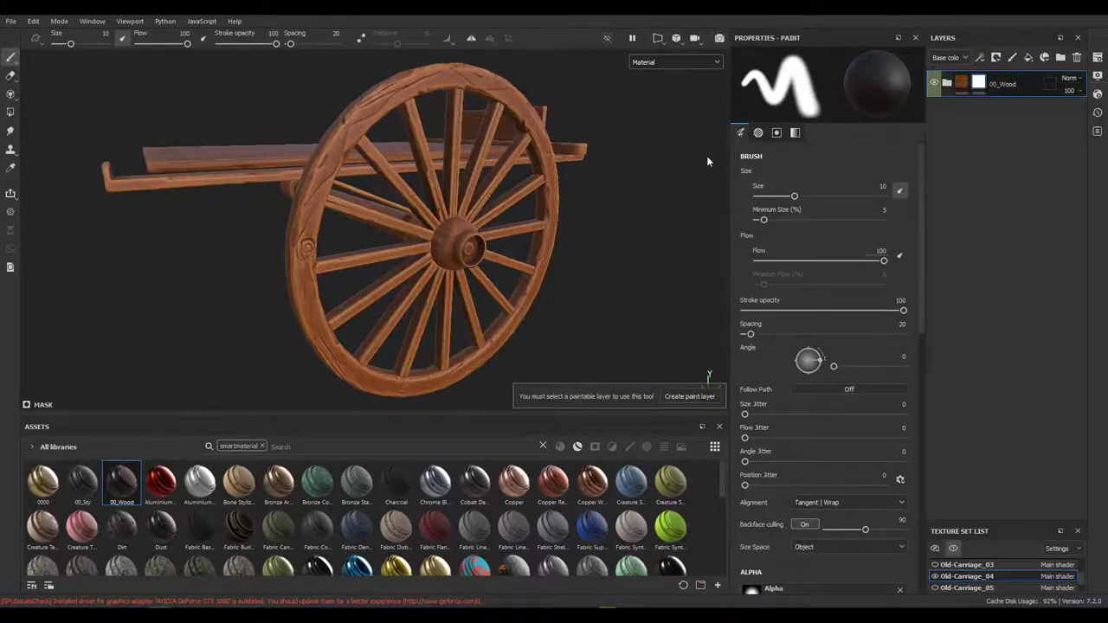
{"action": "left_click", "coordinate": [10, 112]}
{"action": "left_click", "coordinate": [545, 216]}
{"action": "scroll", "scroll_direction": "up", "scroll_amount": 3}
{"action": "left_click", "coordinate": [468, 251]}
{"action": "left_click_drag", "start_coordinate": [467, 251], "coordinate": [367, 296]}
{"action": "key", "text": "1"}
{"action": "left_click_drag", "start_coordinate": [329, 230], "coordinate": [277, 270]}
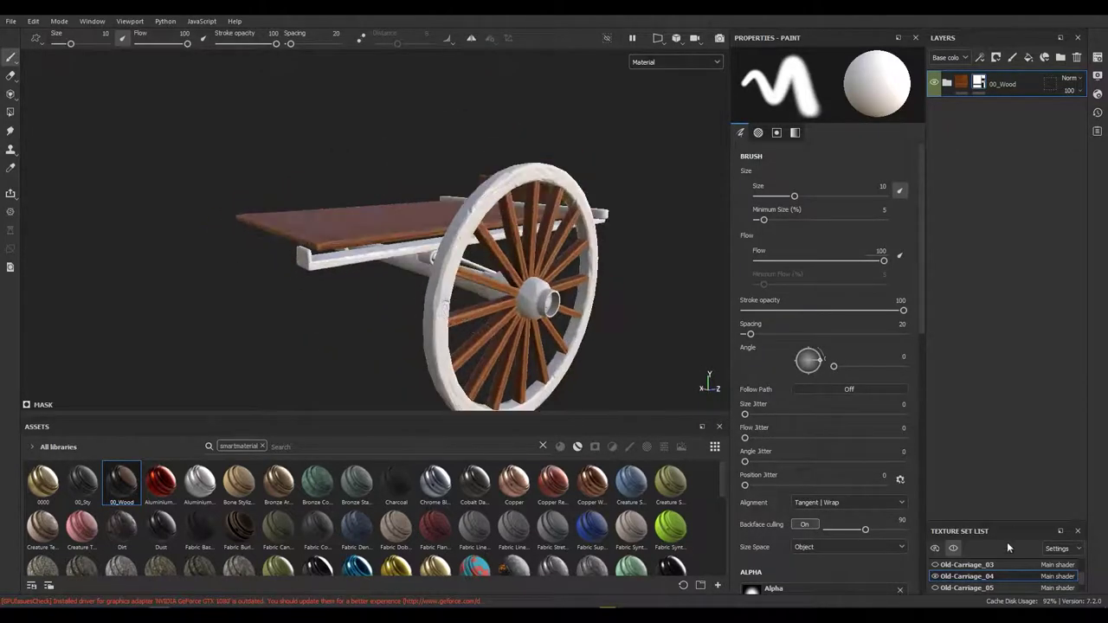
Step: Inspect the untextured lantern and canopy on Old-Carriage_05, then return to Old-Carriage_01
{"action": "left_click", "coordinate": [963, 588]}
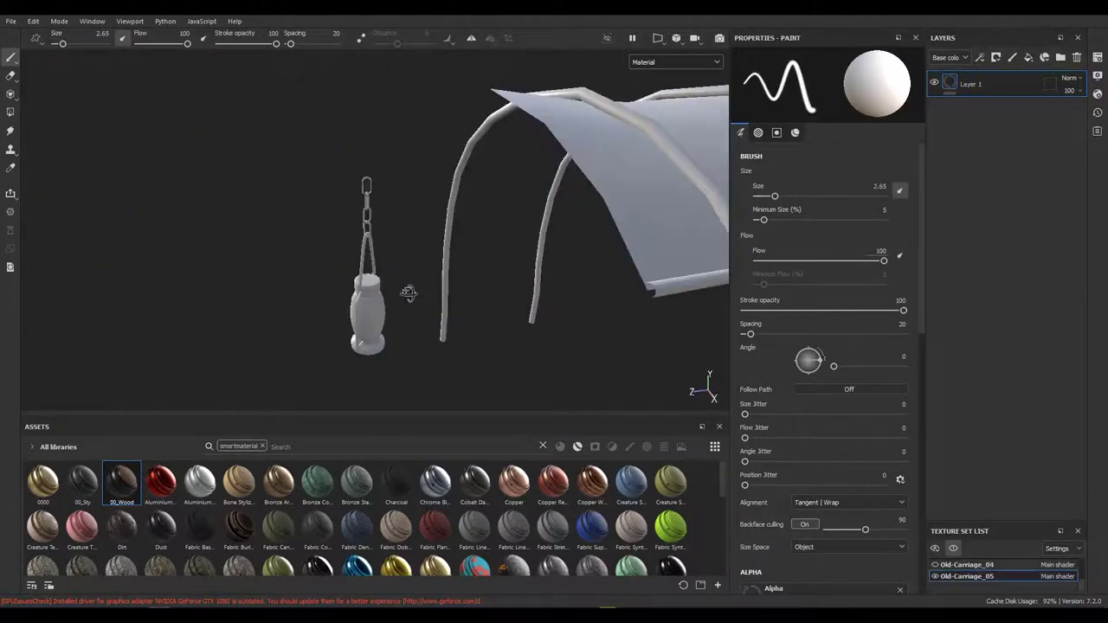
{"action": "left_click_drag", "start_coordinate": [329, 249], "coordinate": [291, 302]}
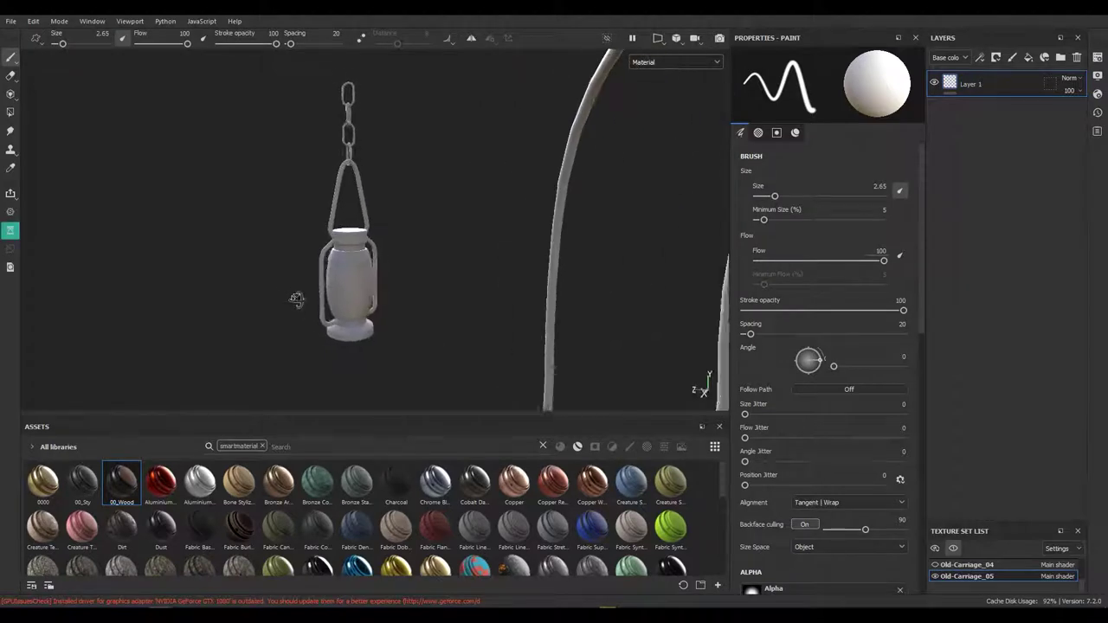
{"action": "left_click_drag", "start_coordinate": [364, 259], "coordinate": [346, 285]}
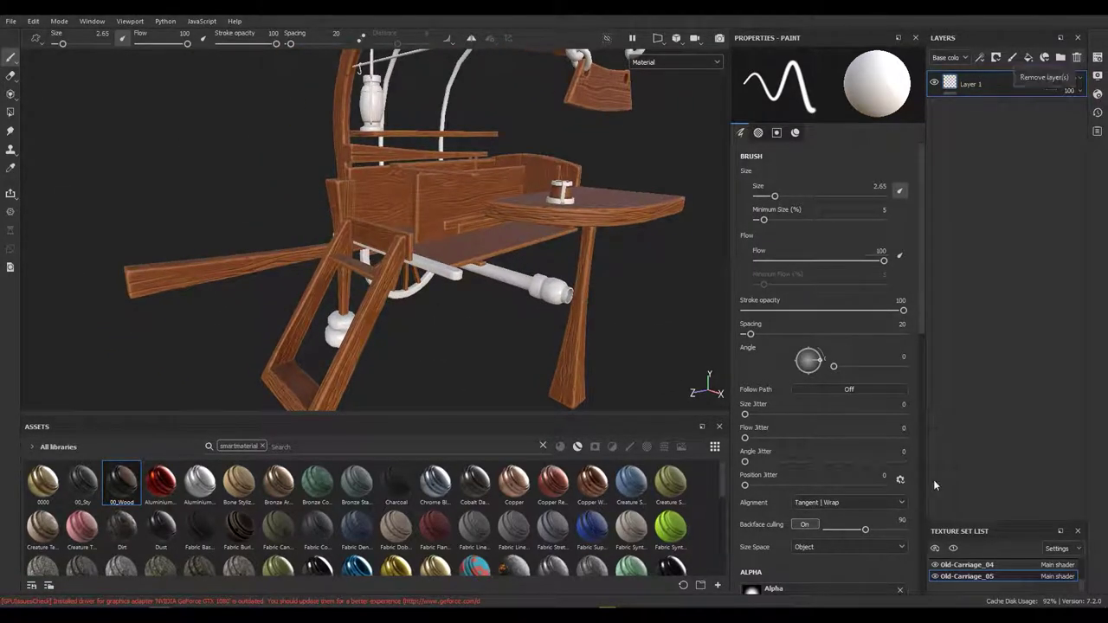
{"action": "left_click", "coordinate": [986, 566]}
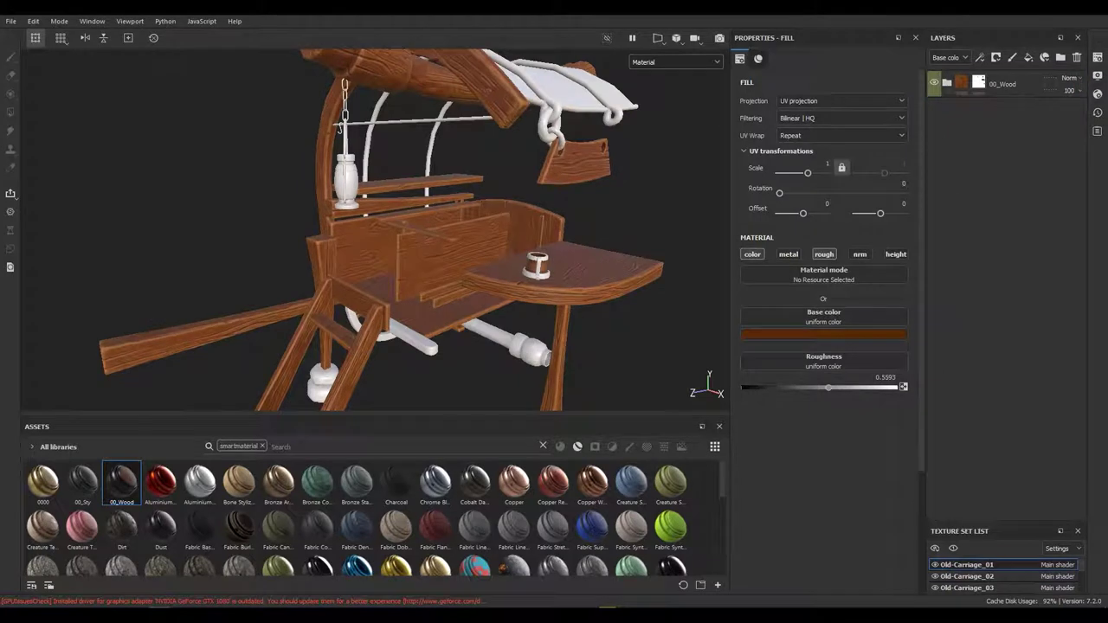
Step: Switch to the Old-Carriage_04 texture set and frame its wheel
{"action": "key", "text": "f"}
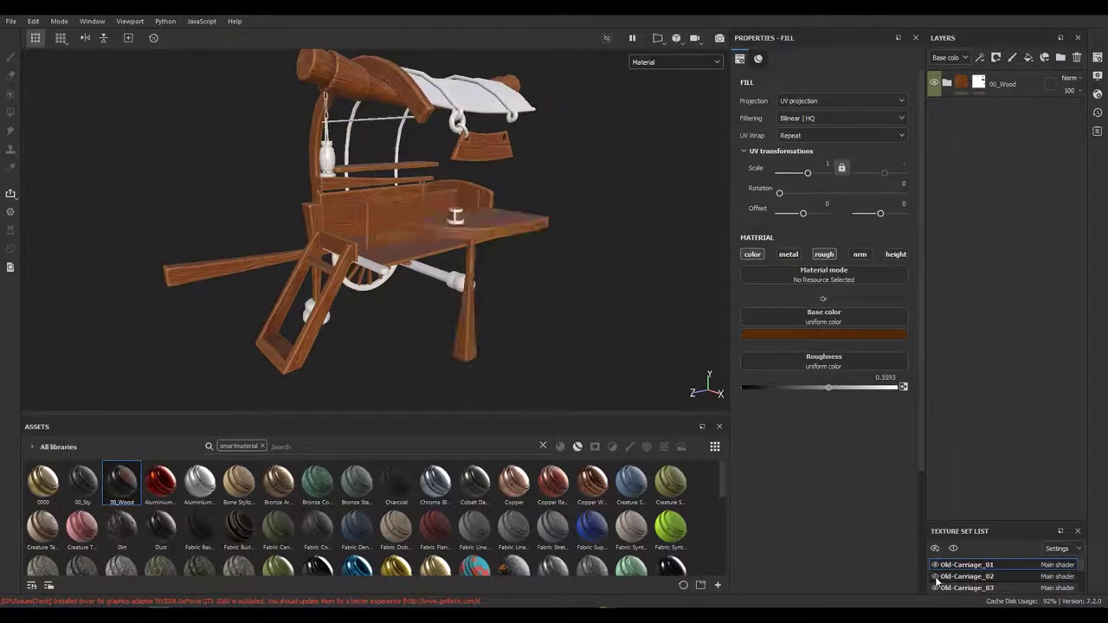
{"action": "scroll", "scroll_direction": "down", "scroll_amount": 3}
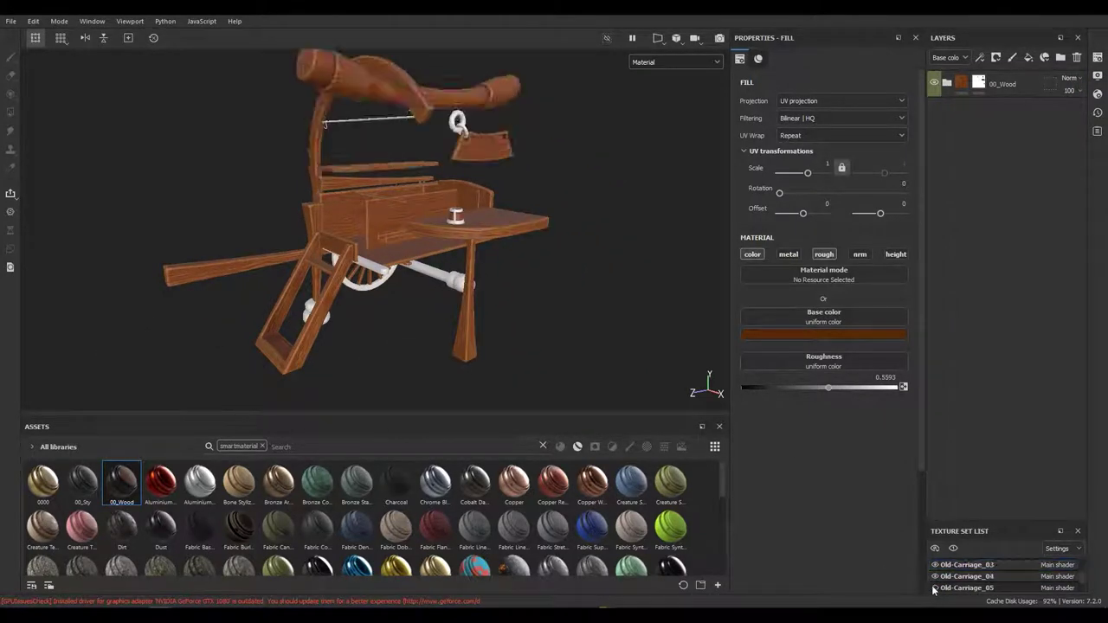
{"action": "left_click", "coordinate": [967, 576]}
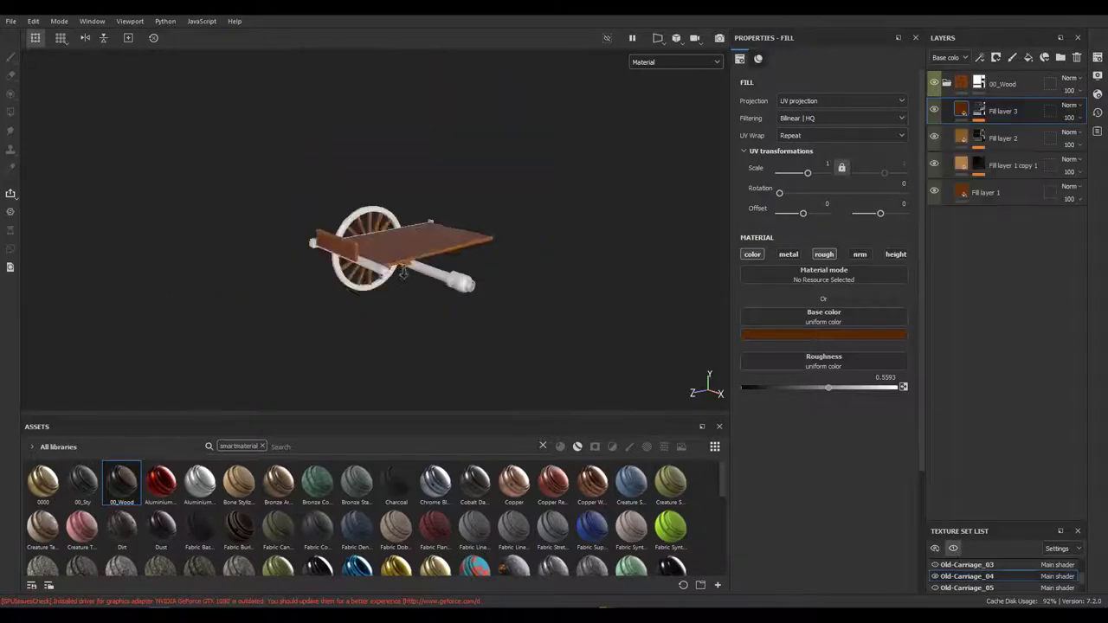
{"action": "left_click_drag", "start_coordinate": [469, 239], "coordinate": [225, 355]}
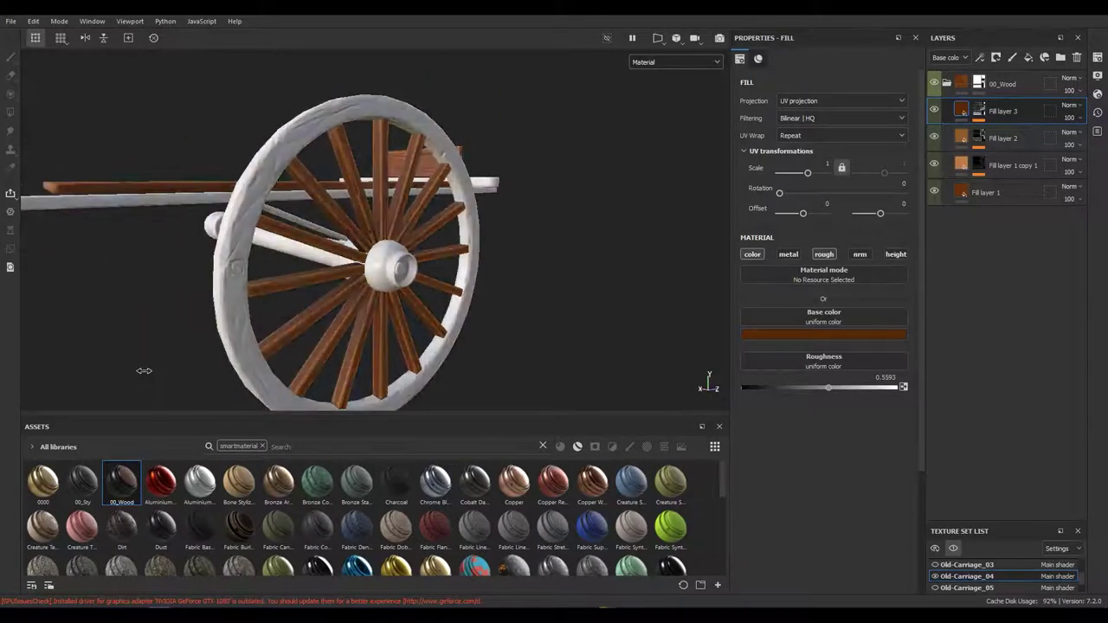
{"action": "left_click", "coordinate": [947, 83]}
Step: Add a fill layer and group it into a folder named Metal
{"action": "left_click", "coordinate": [1027, 57]}
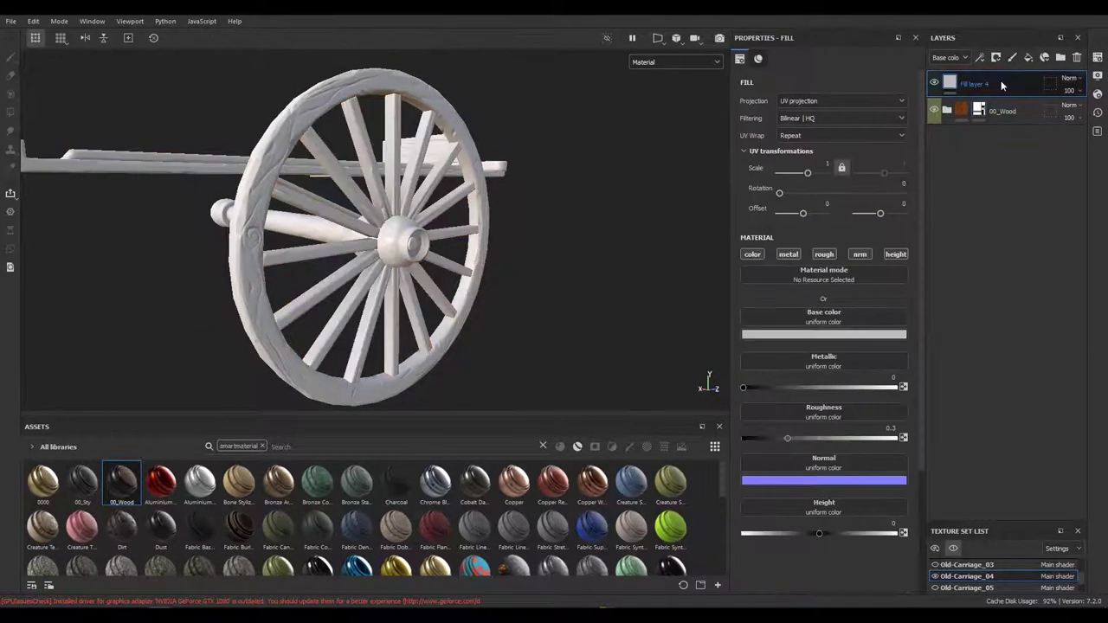
{"action": "key", "text": "ctrl+g"}
{"action": "double_click", "coordinate": [998, 80]}
{"action": "type", "text": "Metal"}
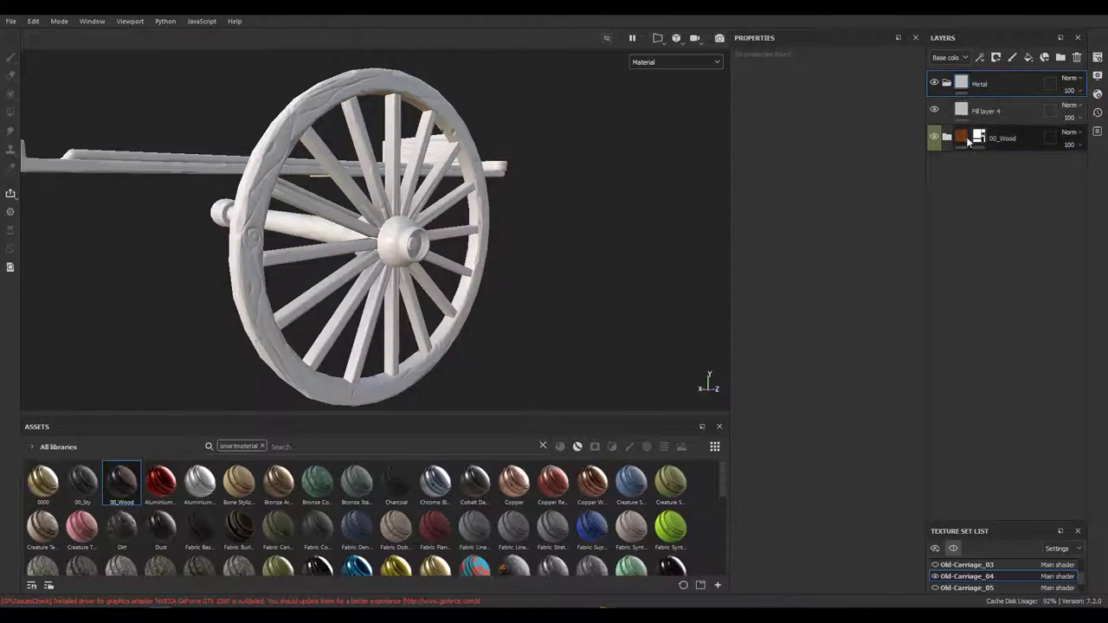
Step: Give the Metal folder a white mask adjusted so the wood spokes show through
{"action": "right_click", "coordinate": [968, 143]}
{"action": "left_click", "coordinate": [996, 455]}
{"action": "right_click", "coordinate": [977, 85]}
{"action": "left_click", "coordinate": [983, 84]}
{"action": "right_click", "coordinate": [979, 82]}
{"action": "left_click", "coordinate": [995, 413]}
{"action": "right_click", "coordinate": [982, 87]}
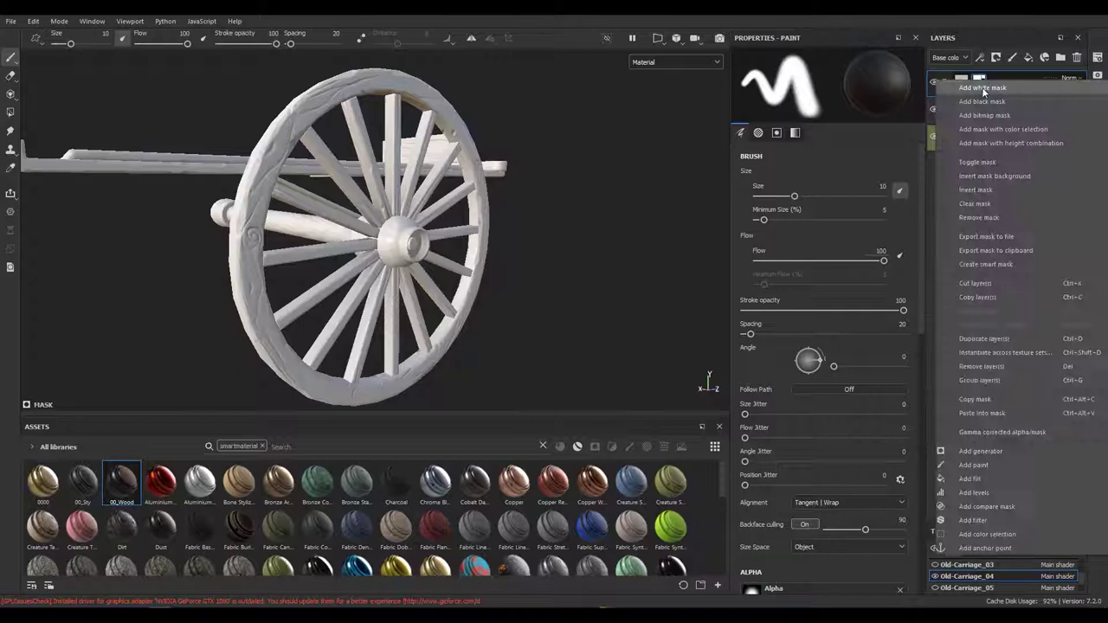
{"action": "left_click", "coordinate": [999, 190]}
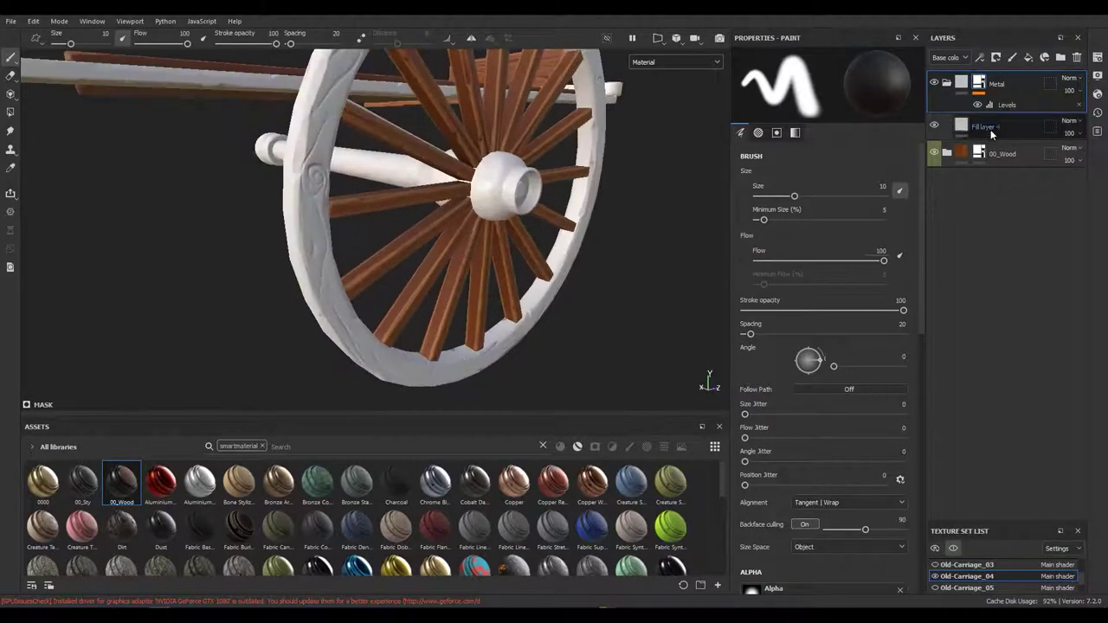
Step: Raise Fill layer 4's metallic value and give it a dark base colour
{"action": "left_click", "coordinate": [987, 126]}
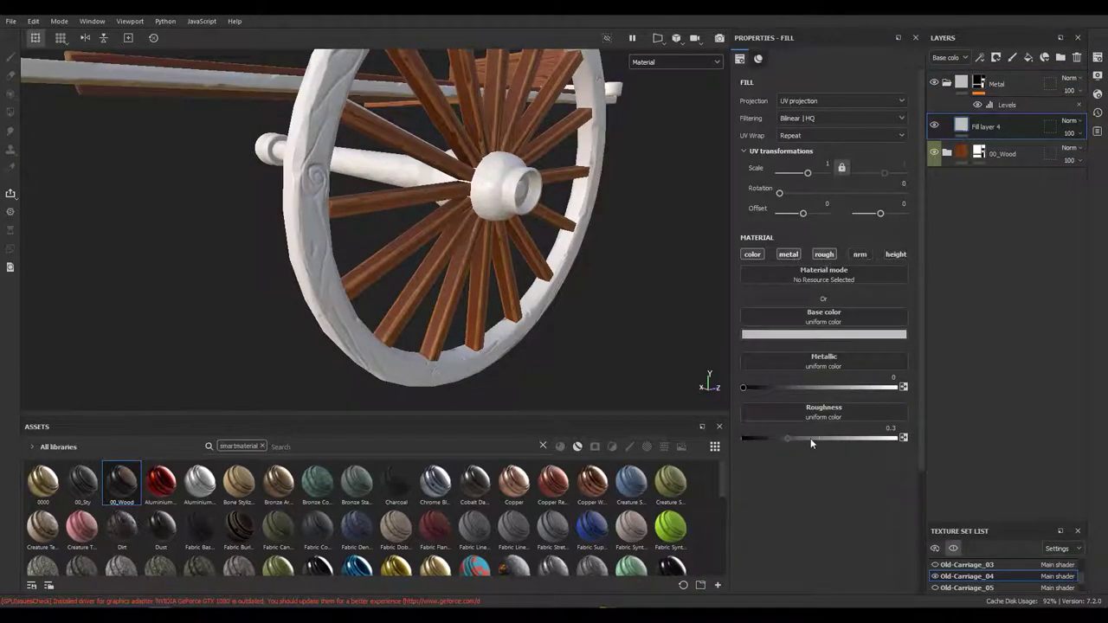
{"action": "left_click_drag", "start_coordinate": [765, 388], "coordinate": [829, 387]}
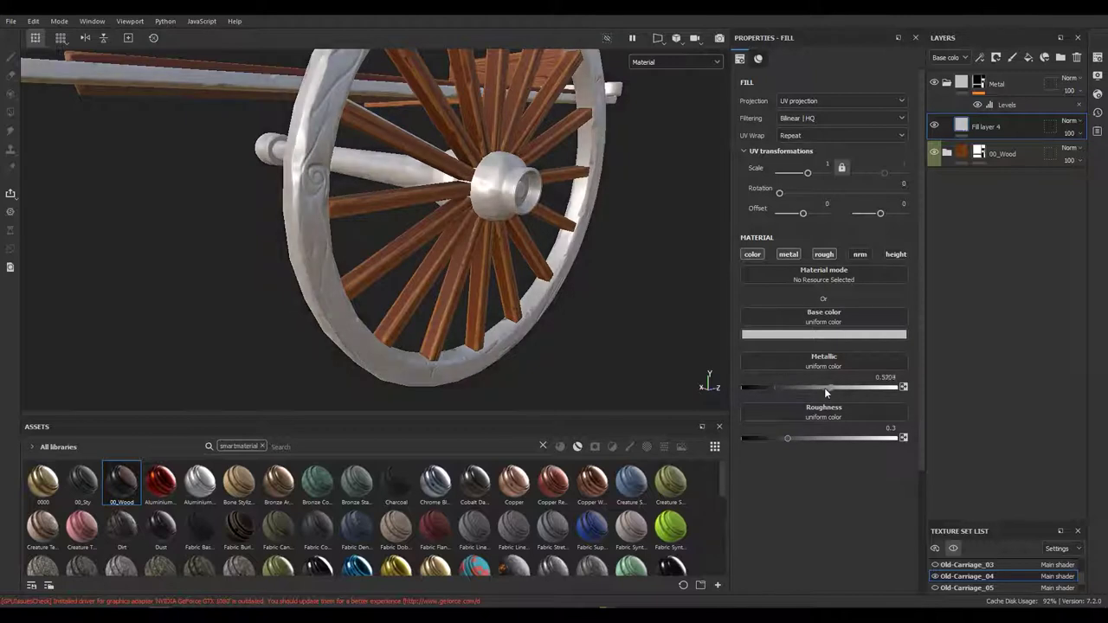
{"action": "left_click", "coordinate": [802, 335]}
{"action": "left_click_drag", "start_coordinate": [816, 430], "coordinate": [816, 444]}
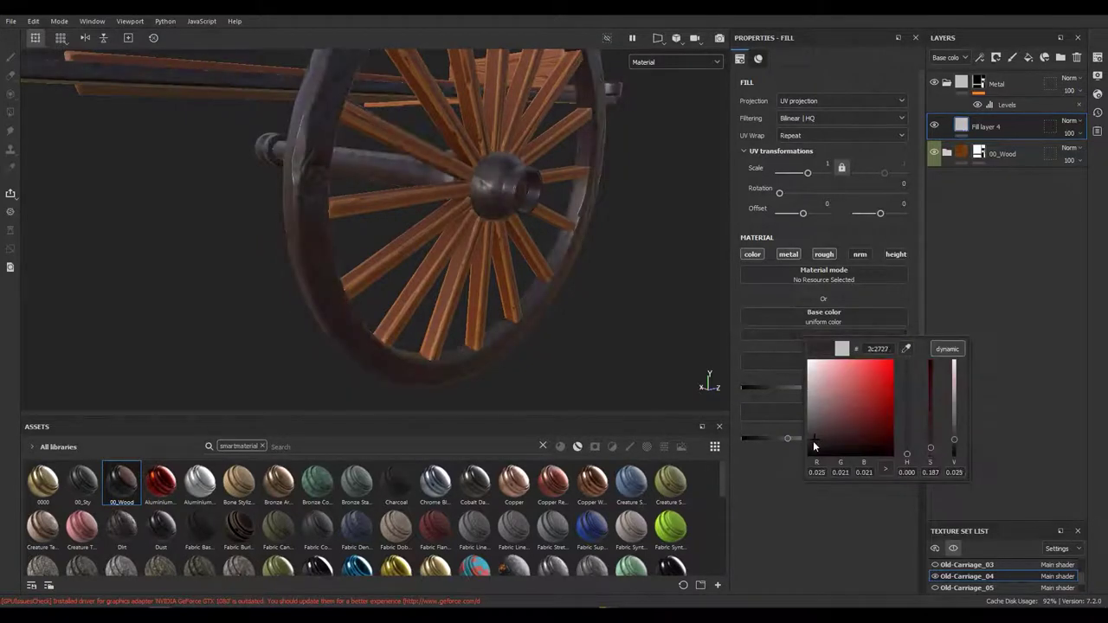
{"action": "left_click_drag", "start_coordinate": [907, 447], "coordinate": [905, 406]}
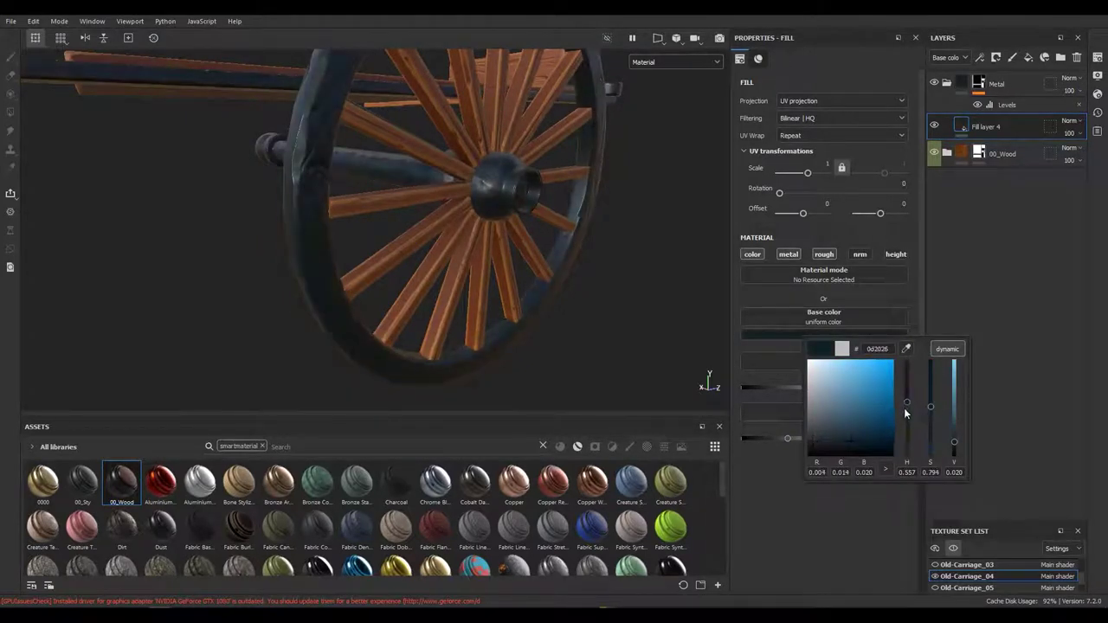
{"action": "left_click", "coordinate": [830, 435]}
Step: Rework Fill layer 4's base colour into a near-black dark blue
{"action": "left_click_drag", "start_coordinate": [692, 407], "coordinate": [268, 321]}
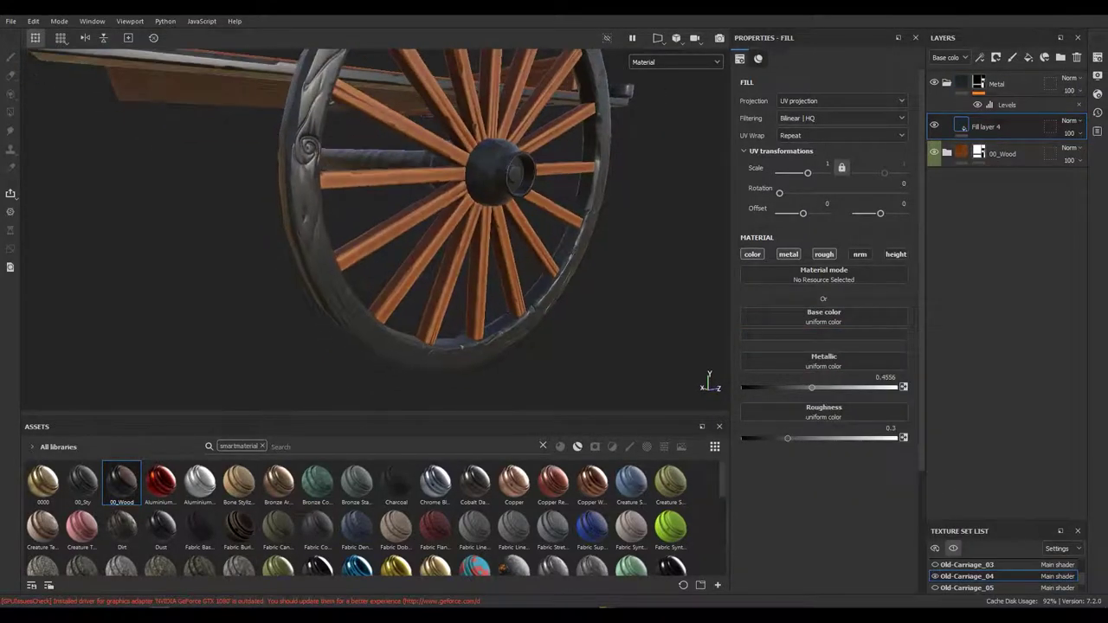
{"action": "left_click_drag", "start_coordinate": [268, 321], "coordinate": [719, 476]}
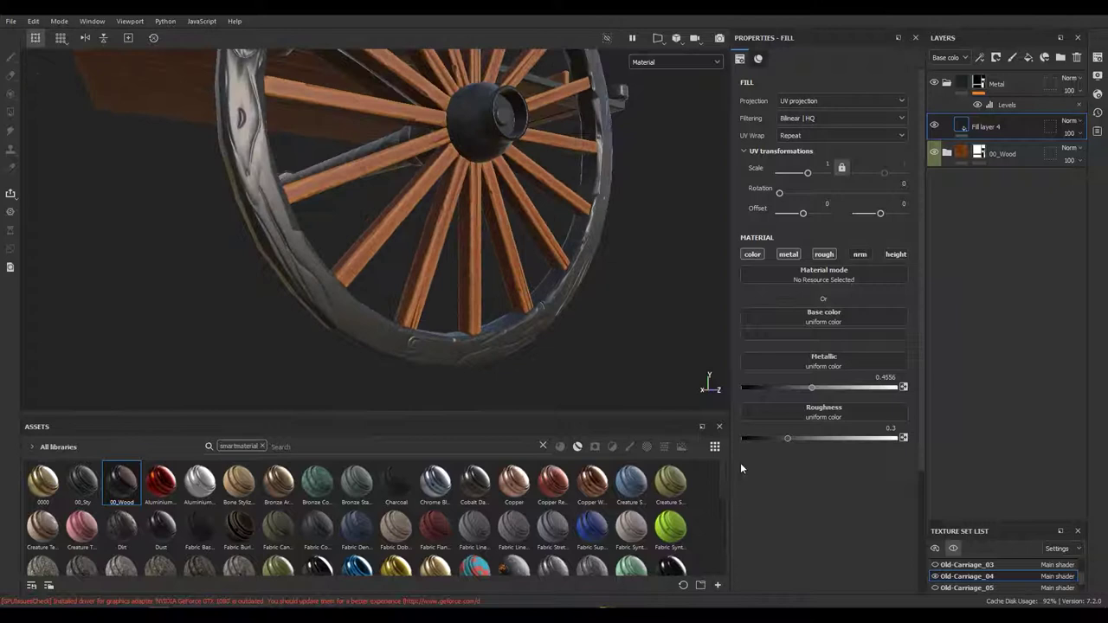
{"action": "left_click", "coordinate": [844, 334]}
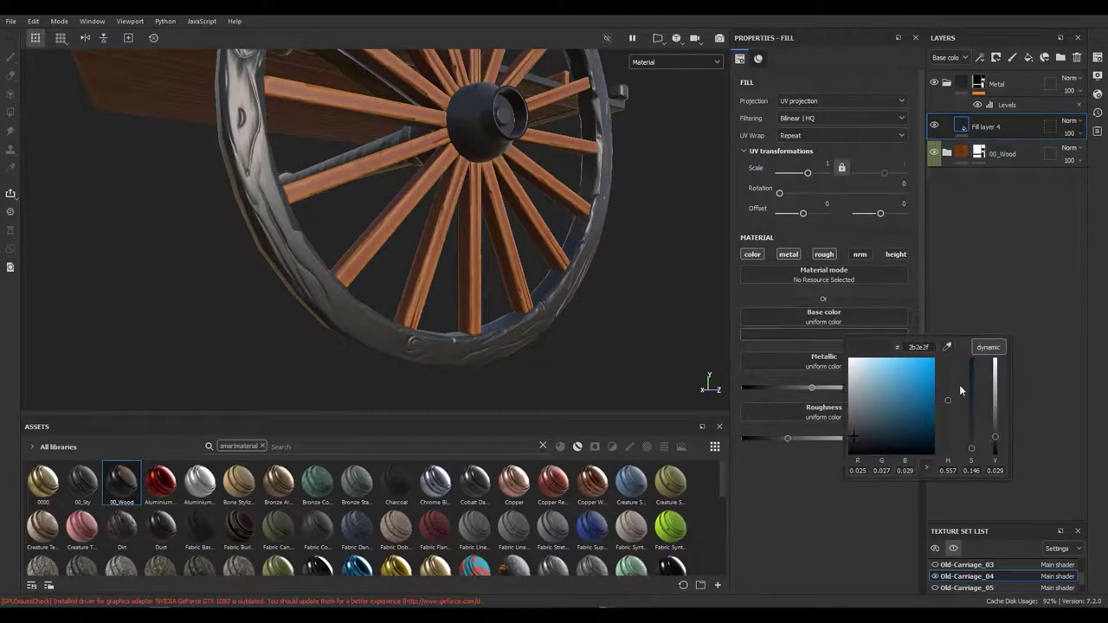
{"action": "left_click", "coordinate": [904, 399]}
{"action": "left_click_drag", "start_coordinate": [995, 405], "coordinate": [994, 439]}
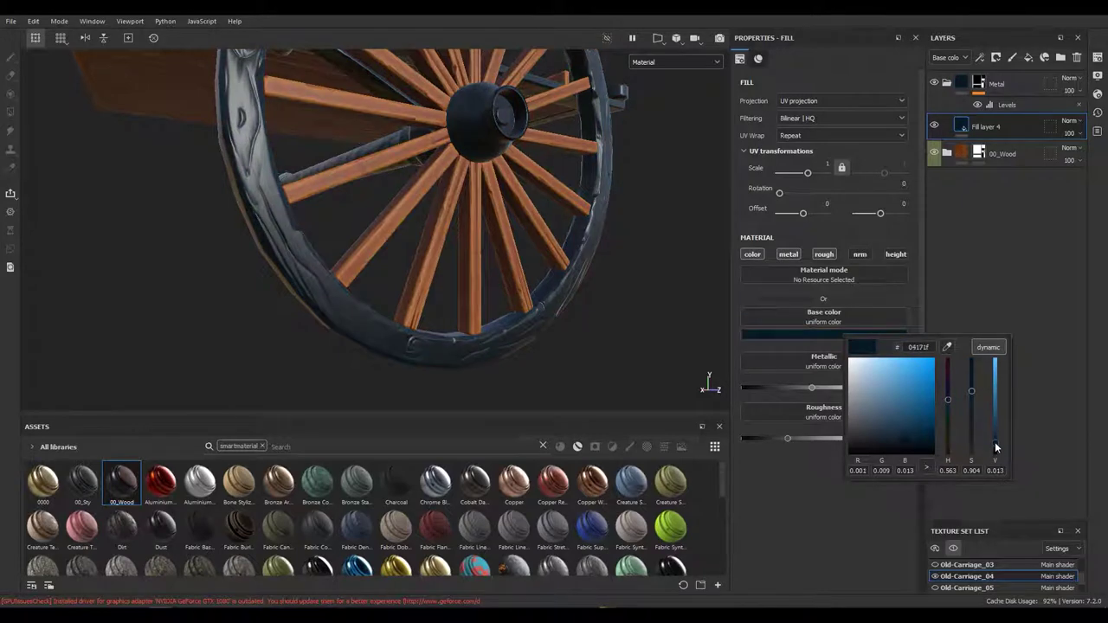
{"action": "left_click_drag", "start_coordinate": [902, 444], "coordinate": [885, 439]}
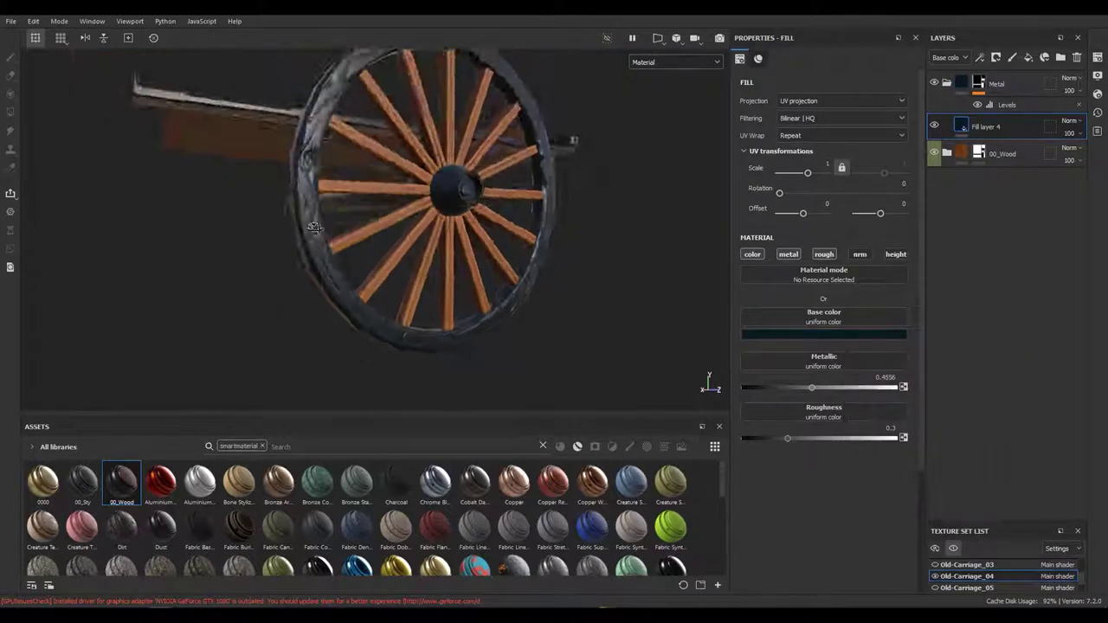
Step: Tune the metal to about 0.33 metallic and 0.31 roughness
{"action": "left_click_drag", "start_coordinate": [817, 393], "coordinate": [804, 396]}
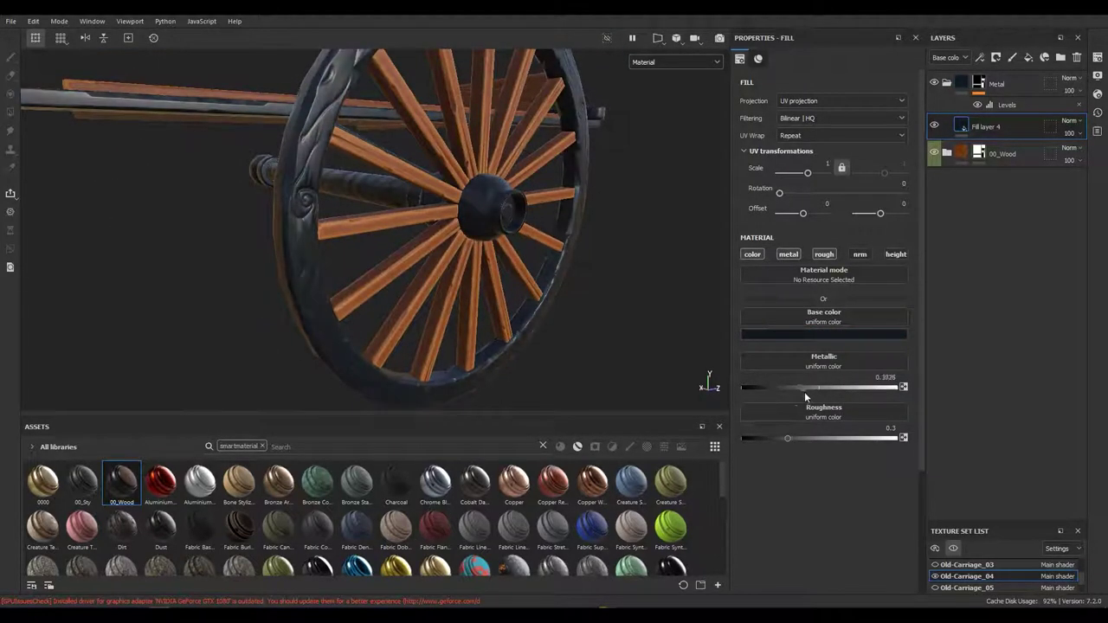
{"action": "left_click_drag", "start_coordinate": [821, 439], "coordinate": [799, 439]}
{"action": "left_click_drag", "start_coordinate": [385, 338], "coordinate": [321, 248]}
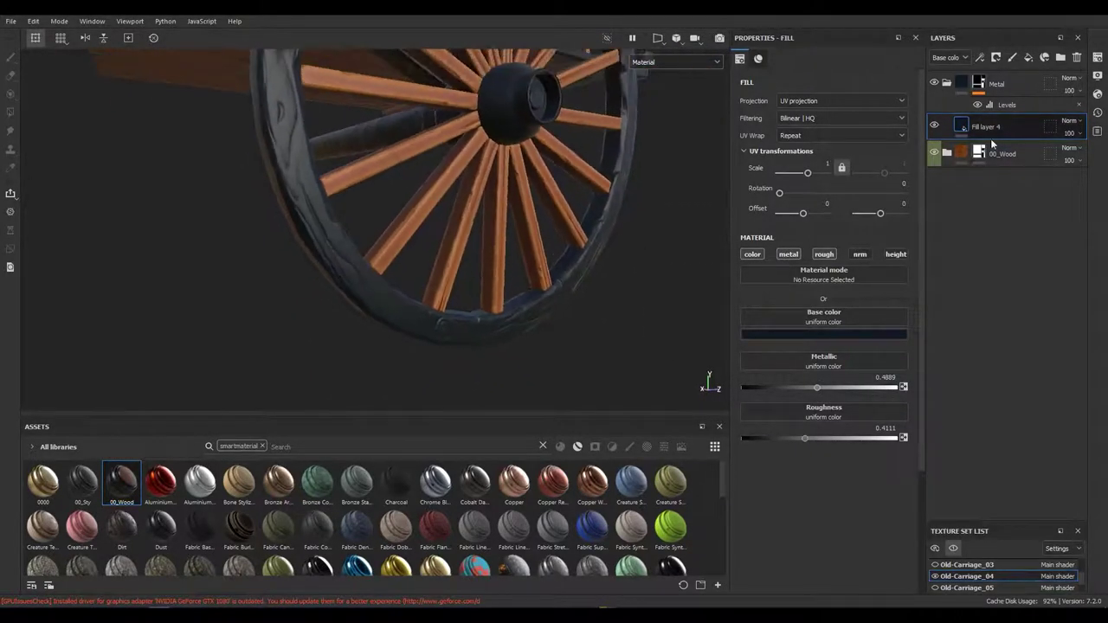
{"action": "left_click_drag", "start_coordinate": [250, 354], "coordinate": [353, 267]}
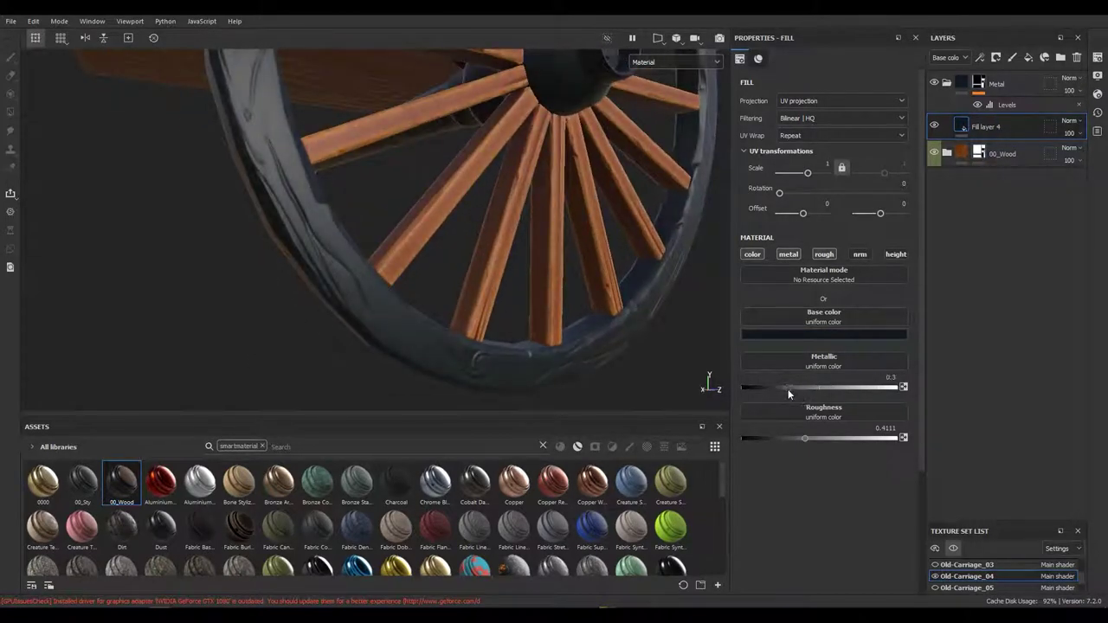
{"action": "left_click_drag", "start_coordinate": [782, 438], "coordinate": [787, 438]}
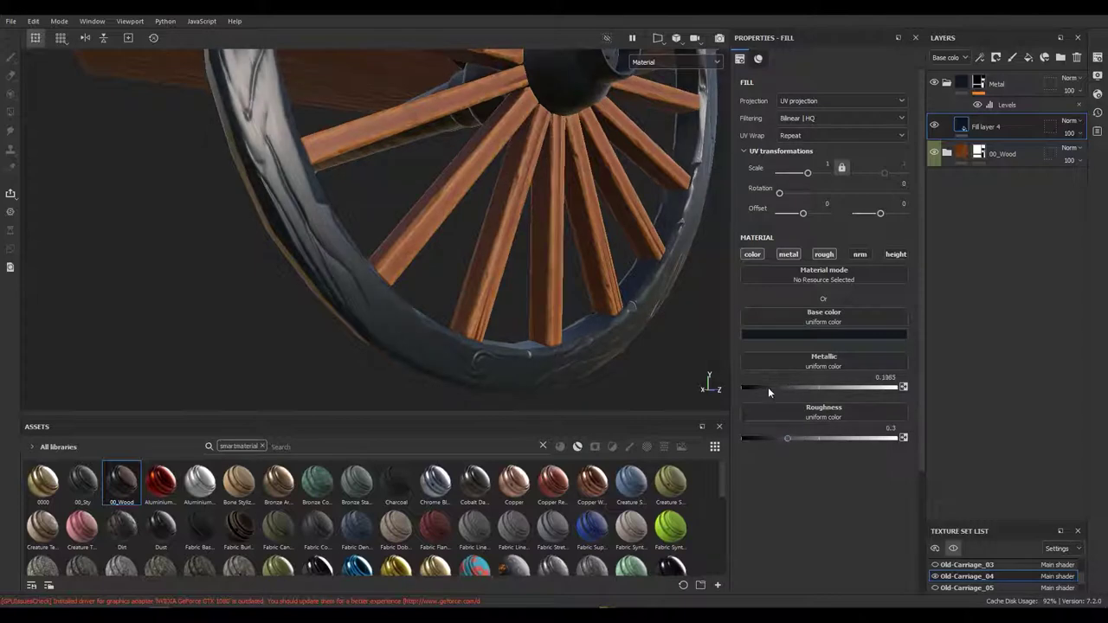
{"action": "left_click_drag", "start_coordinate": [790, 387], "coordinate": [803, 388]}
{"action": "left_click_drag", "start_coordinate": [786, 436], "coordinate": [748, 430]}
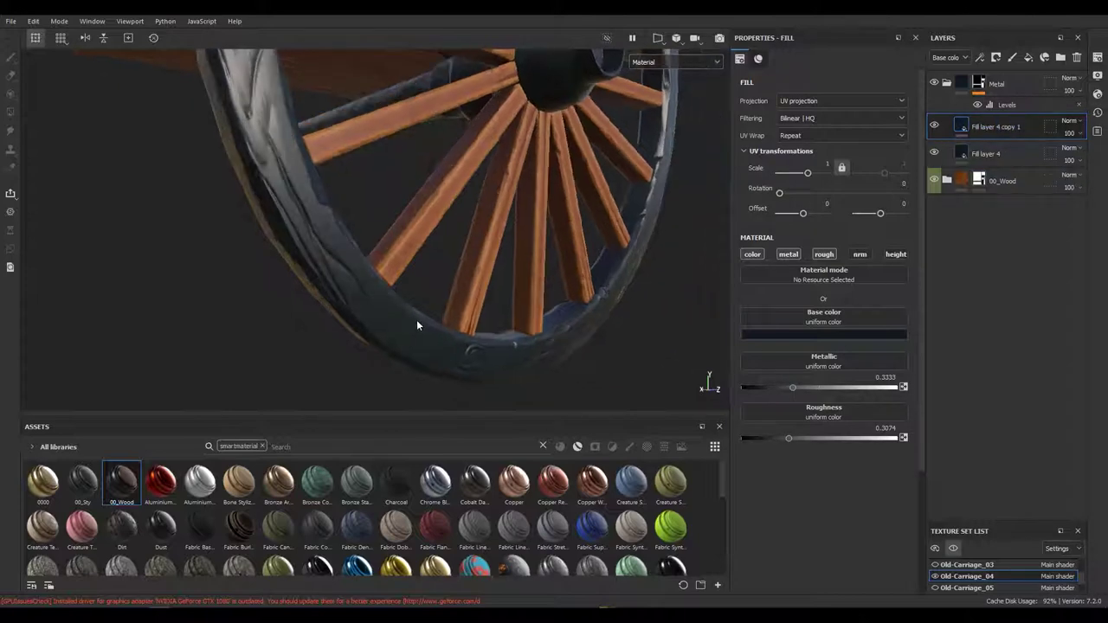
Step: Change Fill layer 4 copy 1's base colour to blue-grey 3b535f
{"action": "left_click_drag", "start_coordinate": [418, 320], "coordinate": [381, 321]}
{"action": "left_click", "coordinate": [823, 334]}
{"action": "left_click", "coordinate": [856, 425]}
{"action": "left_click_drag", "start_coordinate": [856, 425], "coordinate": [878, 430]}
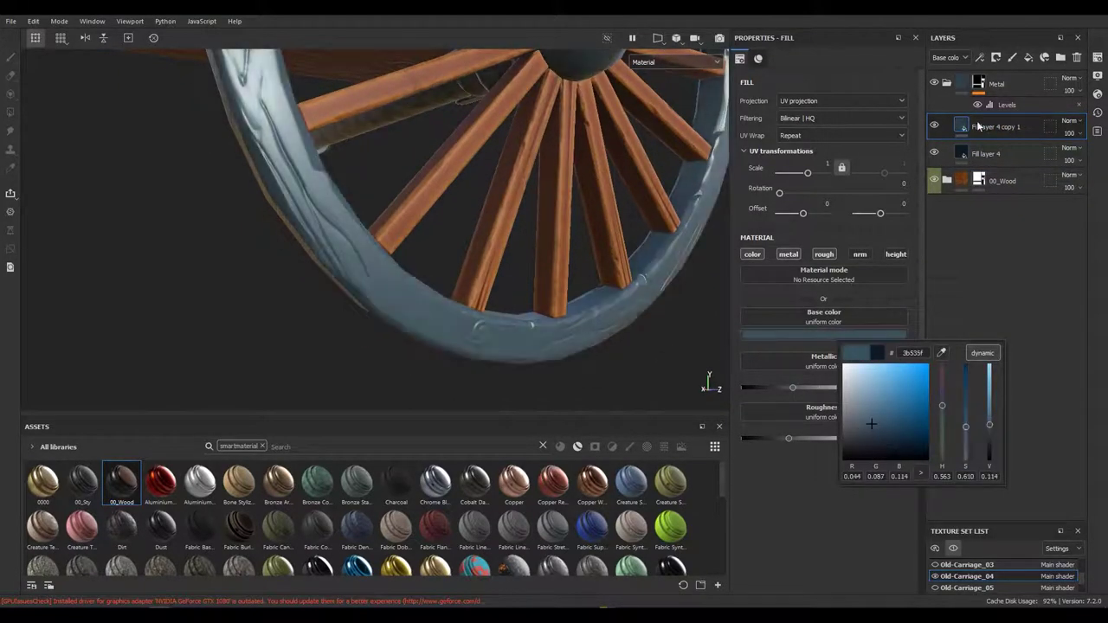
Step: Add a black mask to the copy and fill it with the Old-Carriage_04 curvature map
{"action": "right_click", "coordinate": [1004, 126]}
{"action": "left_click", "coordinate": [972, 33]}
{"action": "left_click", "coordinate": [626, 449]}
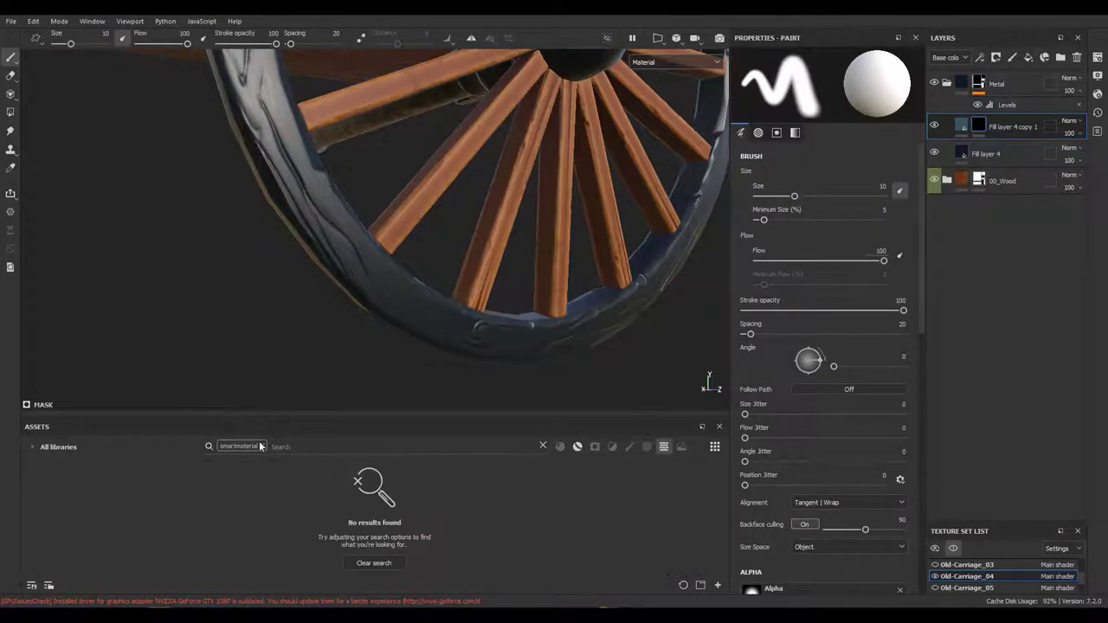
{"action": "left_click", "coordinate": [262, 447]}
{"action": "type", "text": "urvatu"}
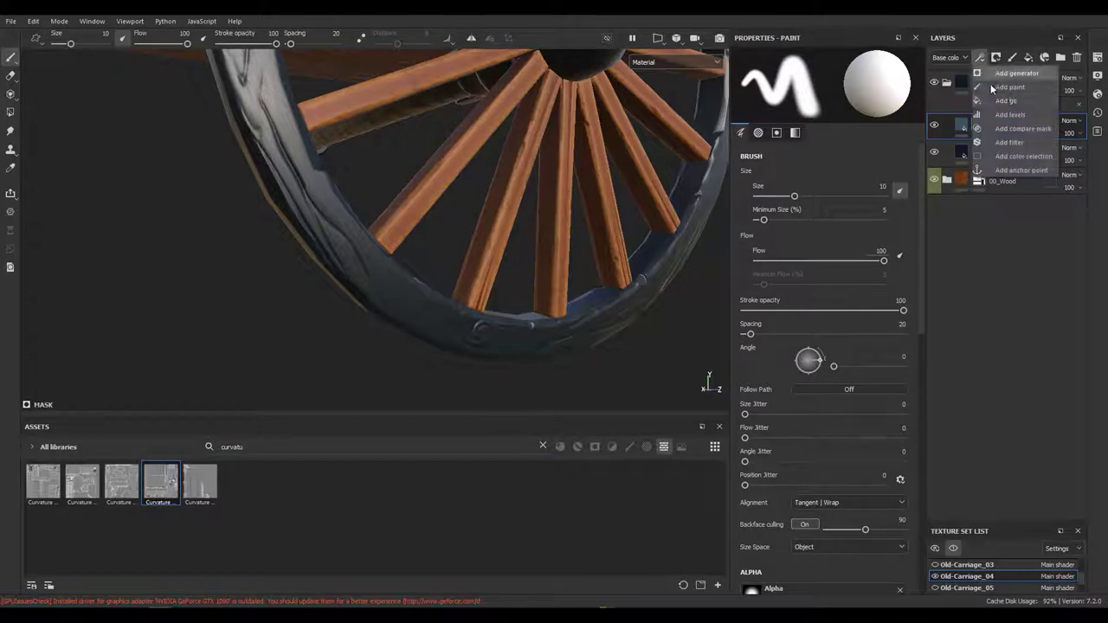
{"action": "left_click_drag", "start_coordinate": [159, 485], "coordinate": [978, 127]}
{"action": "left_click_drag", "start_coordinate": [372, 312], "coordinate": [501, 318]}
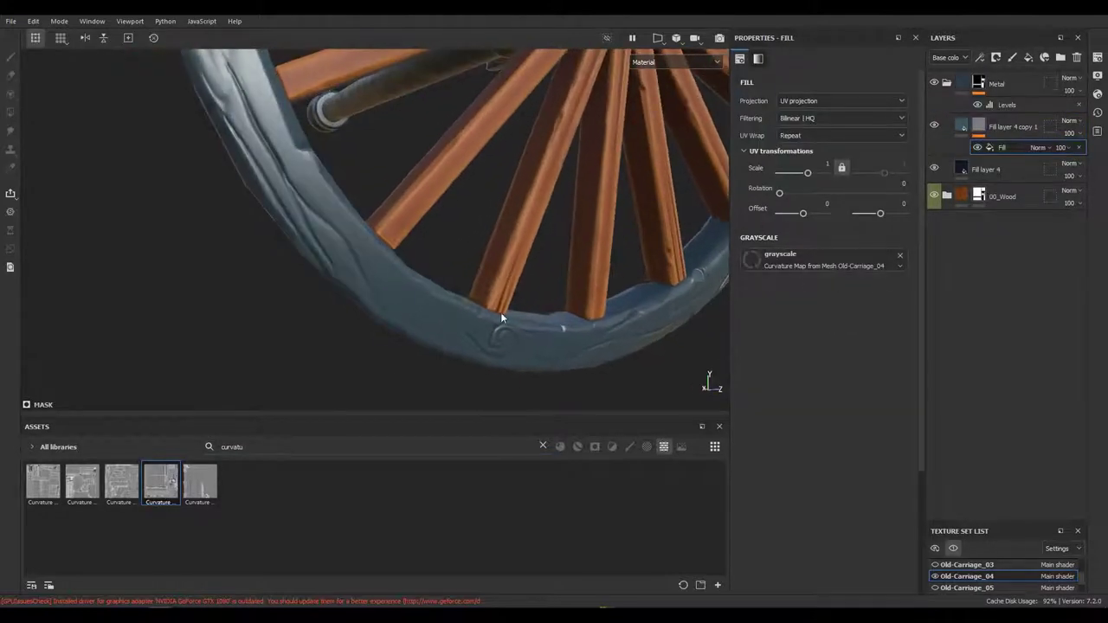
{"action": "left_click", "coordinate": [980, 128]}
Step: Add a Mask Editor generator and tune its Global Balance, Global Contrast and Curvature Opacity
{"action": "left_click", "coordinate": [1078, 148]}
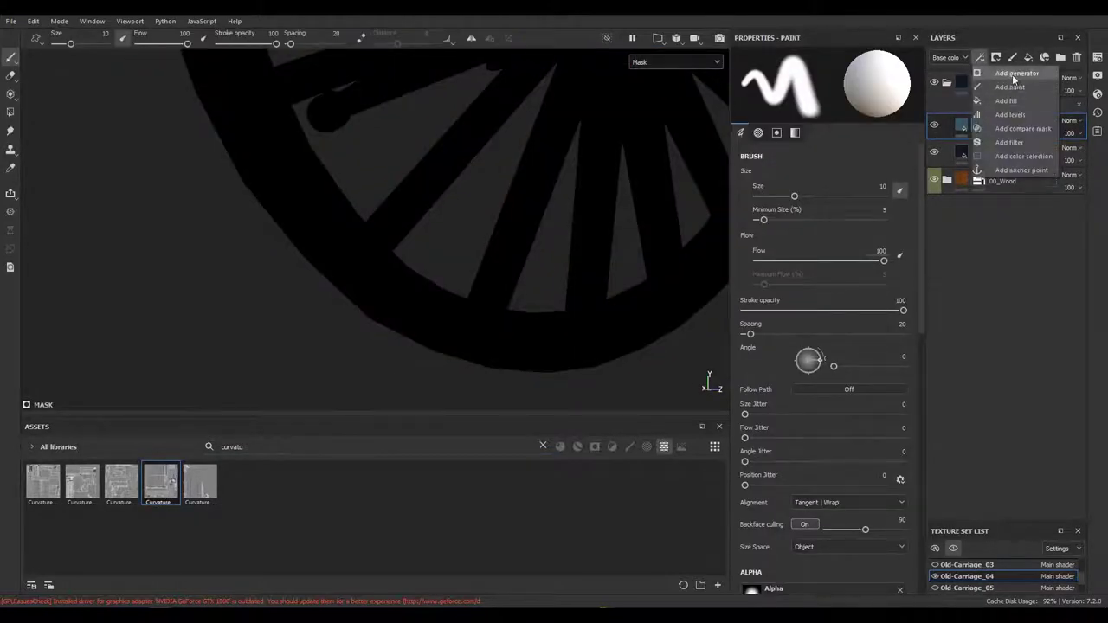
{"action": "left_click", "coordinate": [1012, 74]}
{"action": "left_click", "coordinate": [927, 192]}
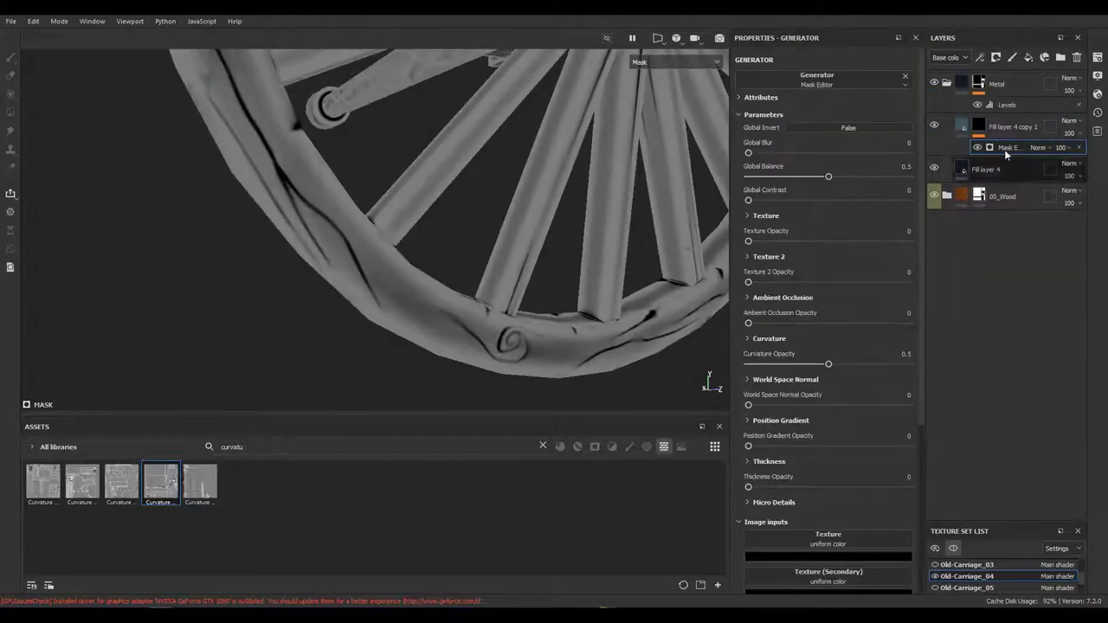
{"action": "left_click_drag", "start_coordinate": [830, 176], "coordinate": [840, 177]}
{"action": "left_click_drag", "start_coordinate": [783, 197], "coordinate": [867, 204]}
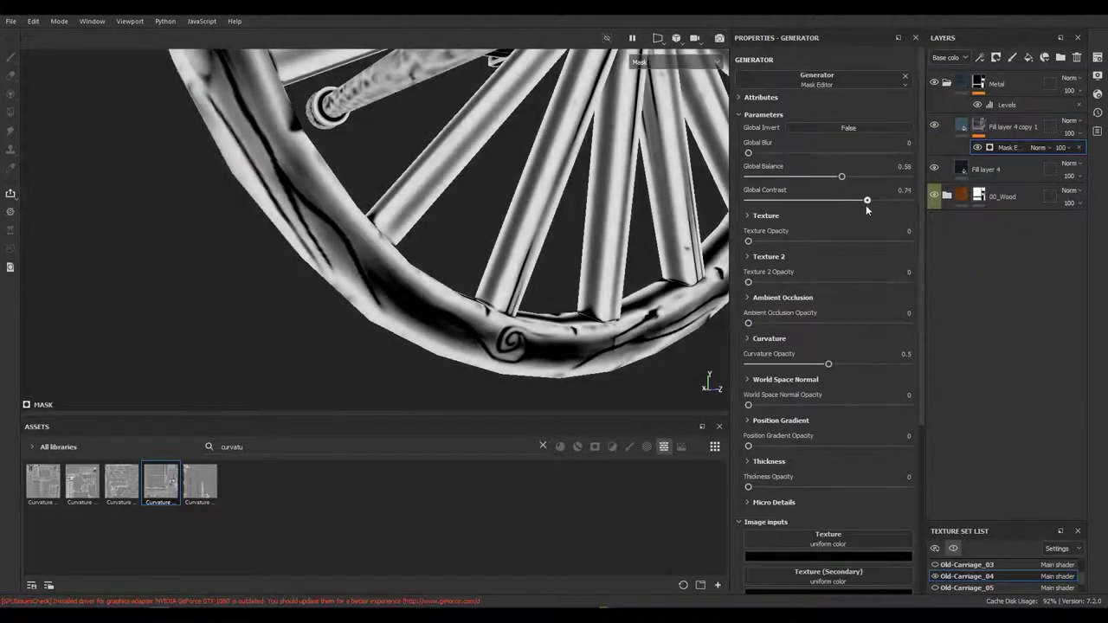
{"action": "left_click_drag", "start_coordinate": [836, 365], "coordinate": [819, 363]}
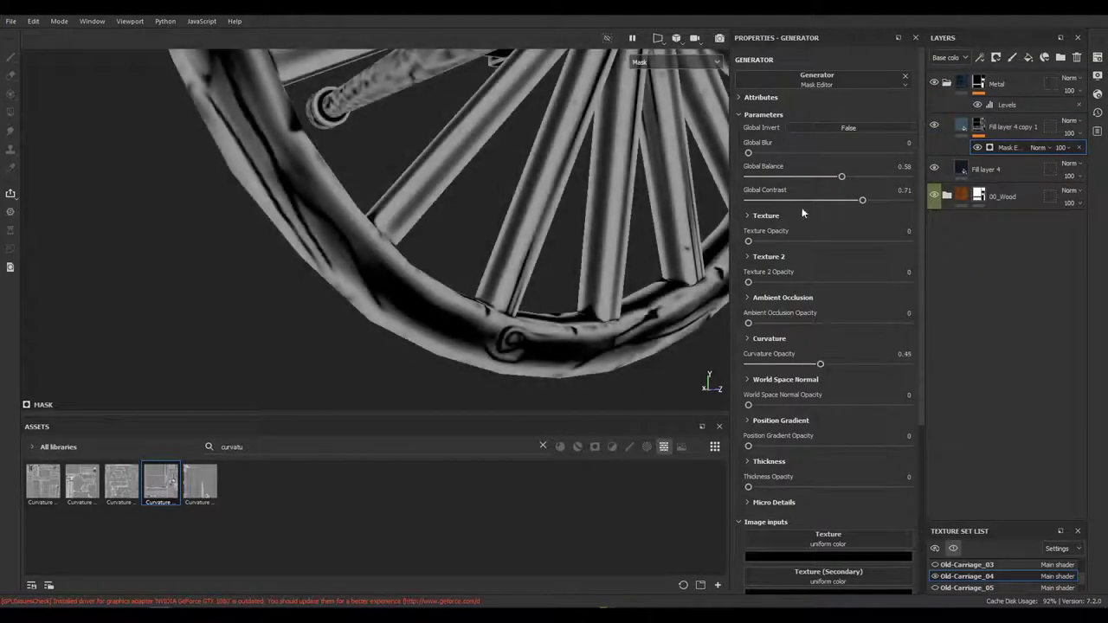
{"action": "left_click_drag", "start_coordinate": [841, 178], "coordinate": [825, 178]}
Step: Nudge the curvature opacity up and lower the copy layer's opacity to about 40
{"action": "left_click", "coordinate": [962, 126]}
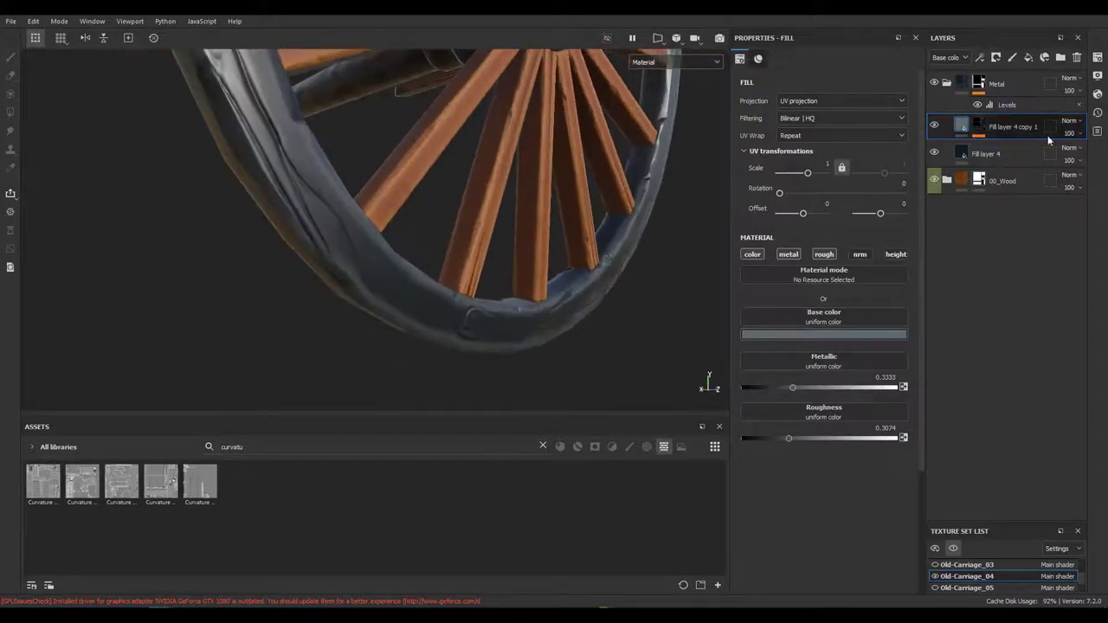
{"action": "left_click", "coordinate": [1007, 148]}
{"action": "left_click", "coordinate": [1007, 148]}
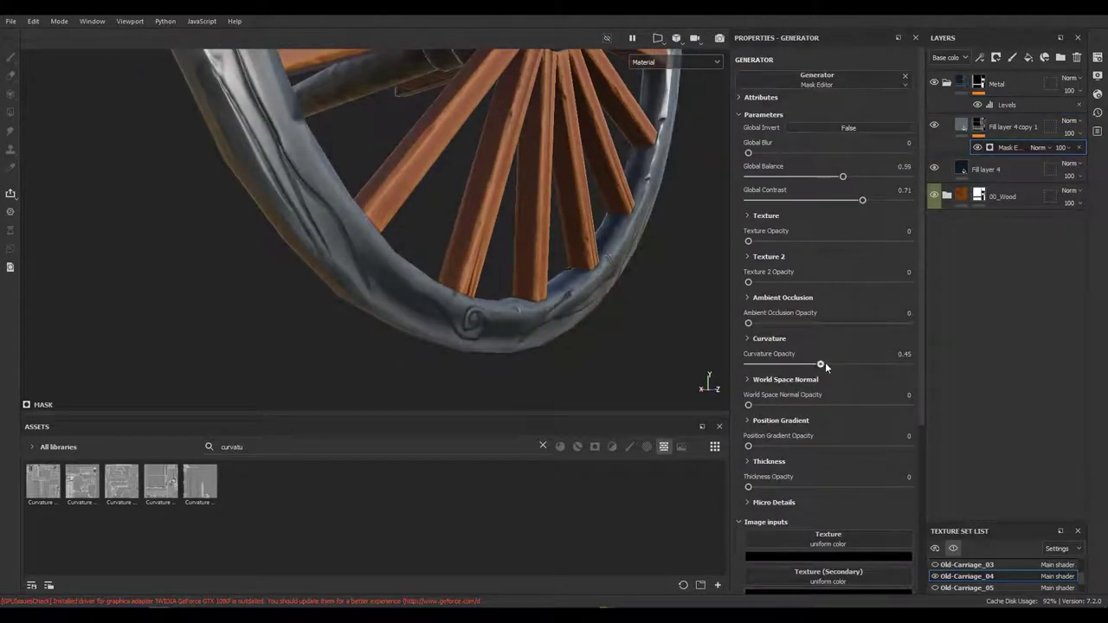
{"action": "left_click_drag", "start_coordinate": [825, 366], "coordinate": [827, 366]}
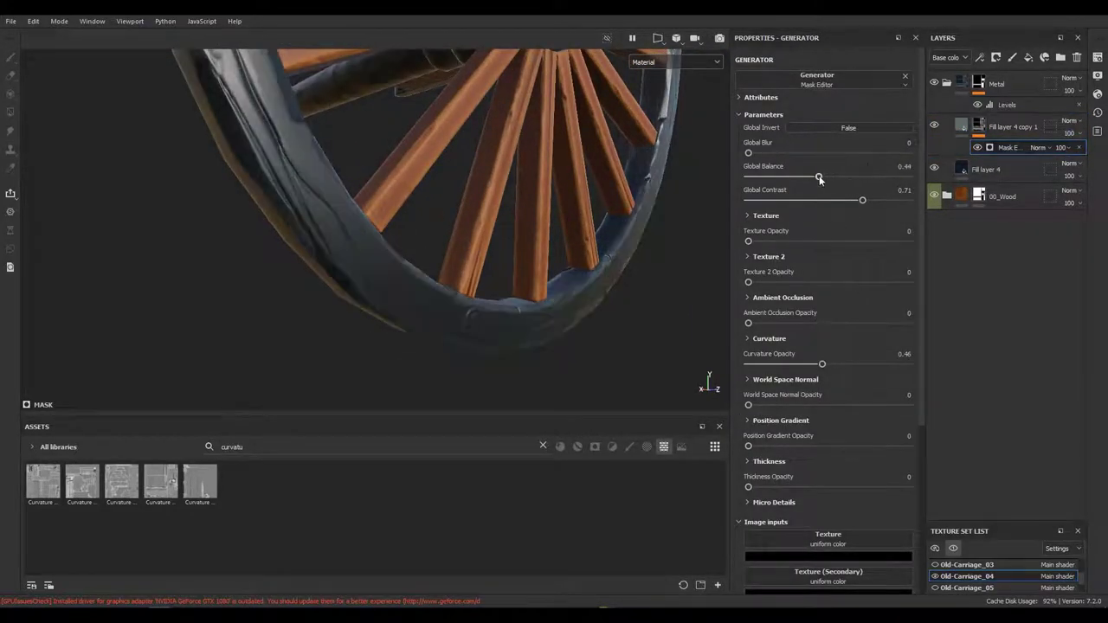
{"action": "left_click_drag", "start_coordinate": [1101, 153], "coordinate": [1082, 154]}
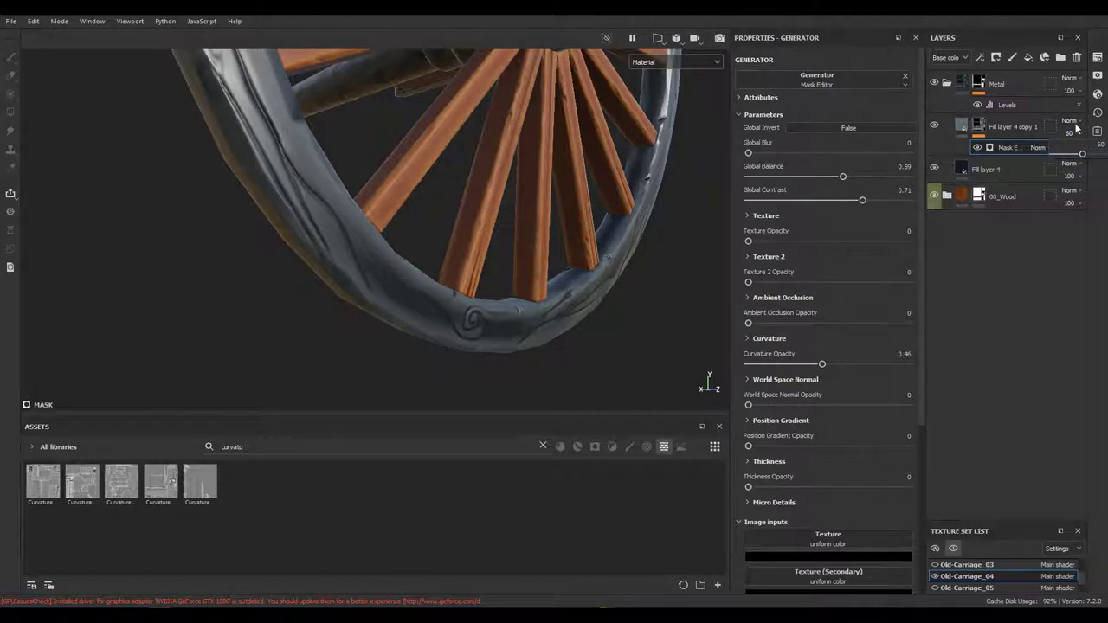
{"action": "left_click_drag", "start_coordinate": [317, 190], "coordinate": [422, 257]}
{"action": "left_click_drag", "start_coordinate": [422, 257], "coordinate": [433, 216]}
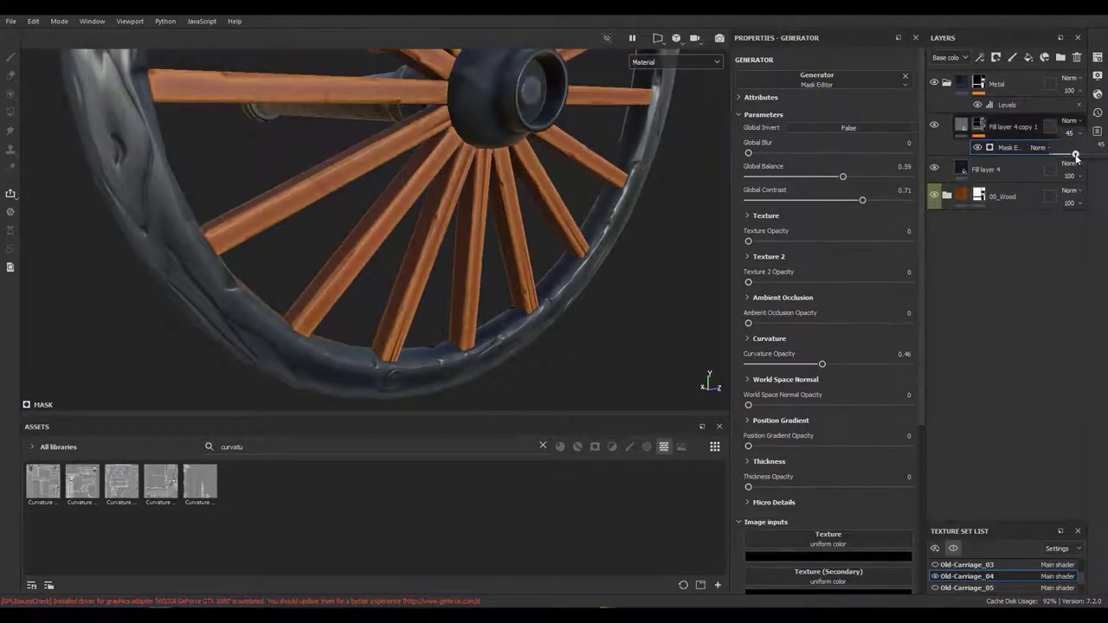
{"action": "left_click_drag", "start_coordinate": [288, 281], "coordinate": [373, 342]}
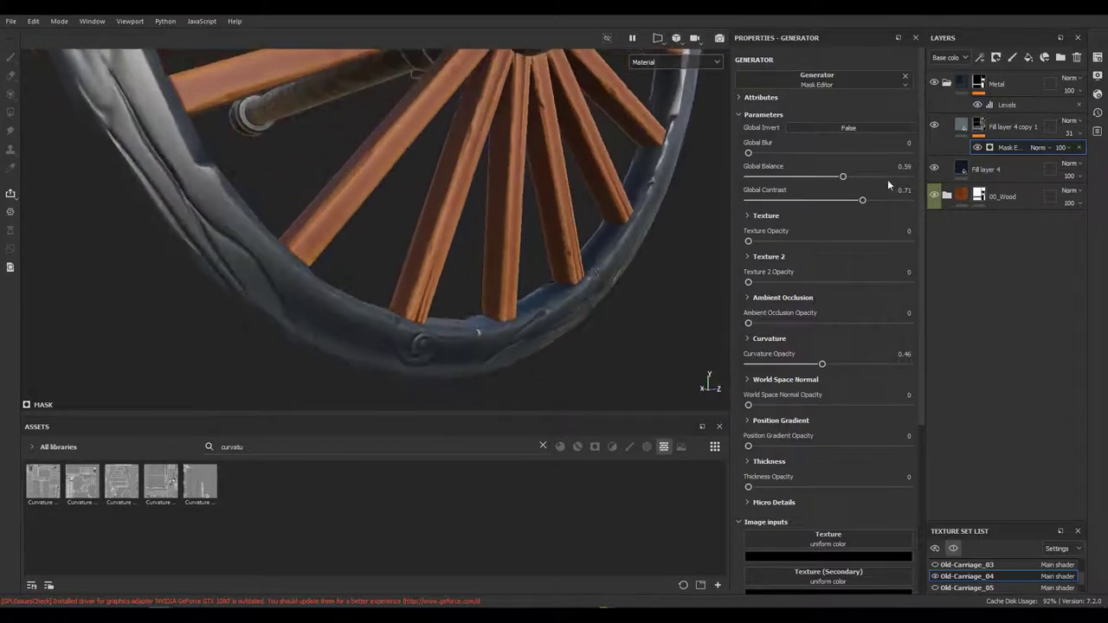
Step: Darken Fill layer 4's base colour and drop curvature opacity to 0.43
{"action": "left_click", "coordinate": [961, 171]}
{"action": "left_click", "coordinate": [789, 336]}
{"action": "left_click_drag", "start_coordinate": [831, 444], "coordinate": [822, 445]}
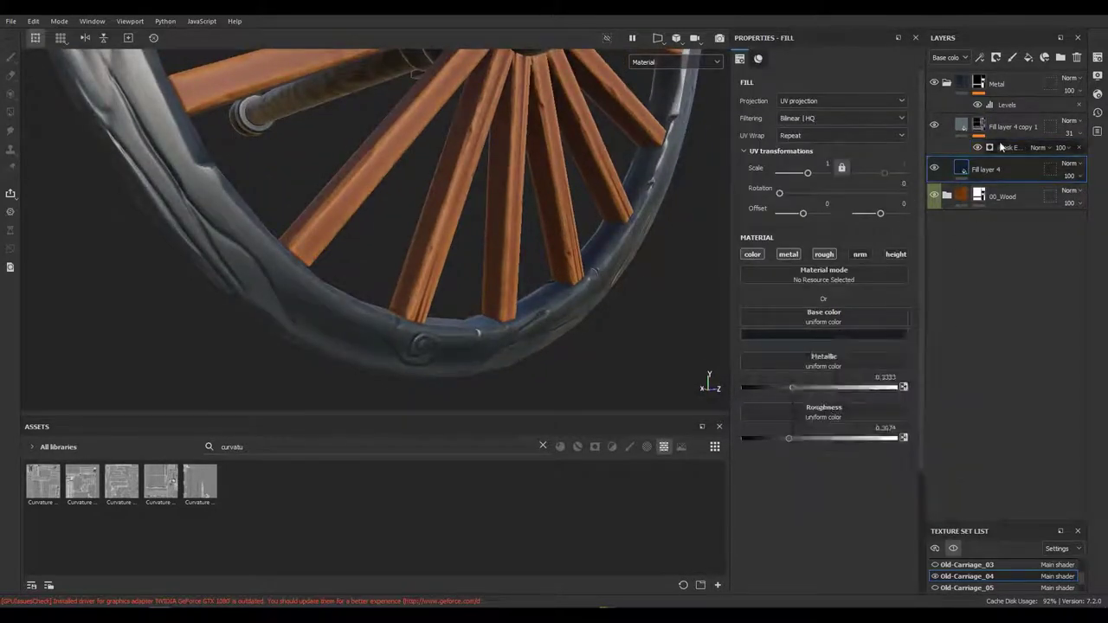
{"action": "left_click", "coordinate": [1004, 147]}
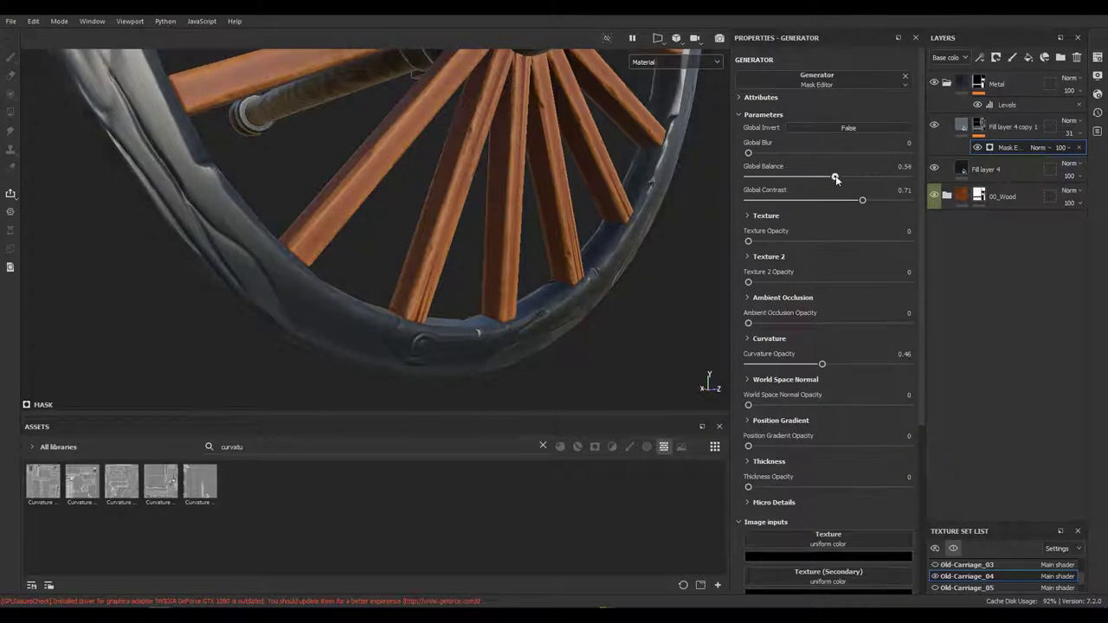
{"action": "left_click_drag", "start_coordinate": [822, 364], "coordinate": [816, 363]}
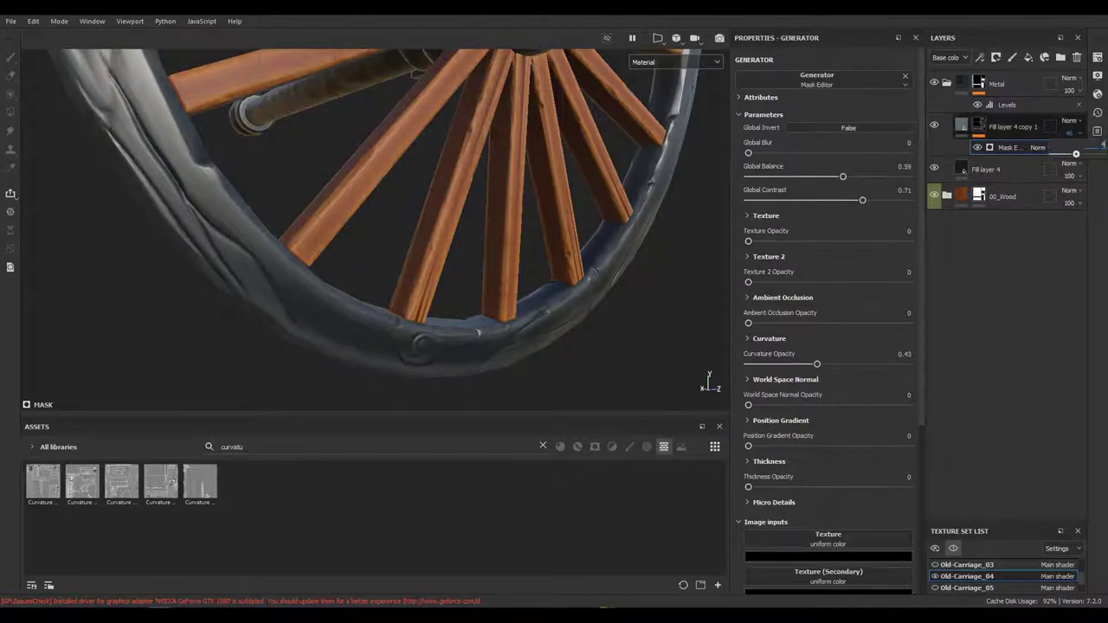
{"action": "left_click_drag", "start_coordinate": [473, 258], "coordinate": [450, 295]}
{"action": "left_click_drag", "start_coordinate": [450, 294], "coordinate": [371, 263]}
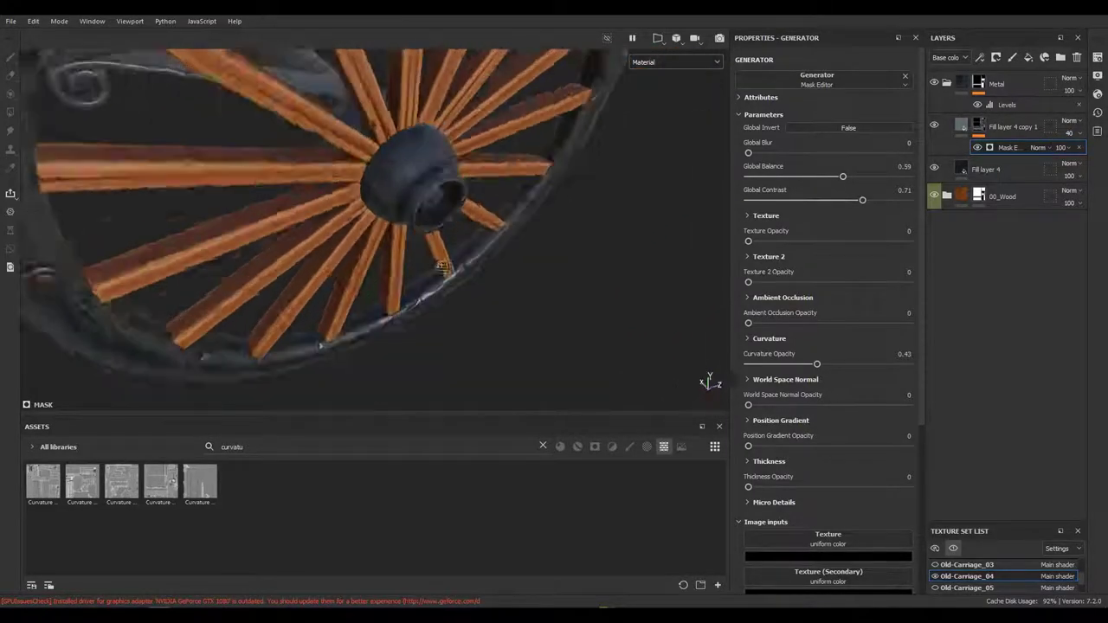
Step: Duplicate the layer and mask it with a curvature map levelled between 0.293 and 0.64
{"action": "key", "text": "ctrl+d"}
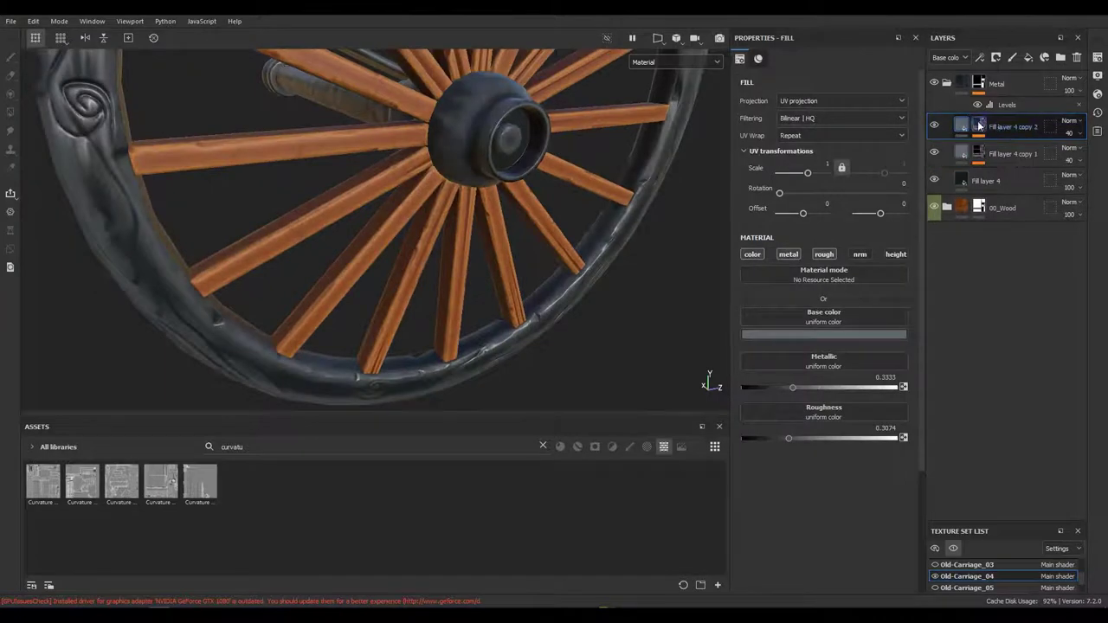
{"action": "left_click", "coordinate": [978, 126]}
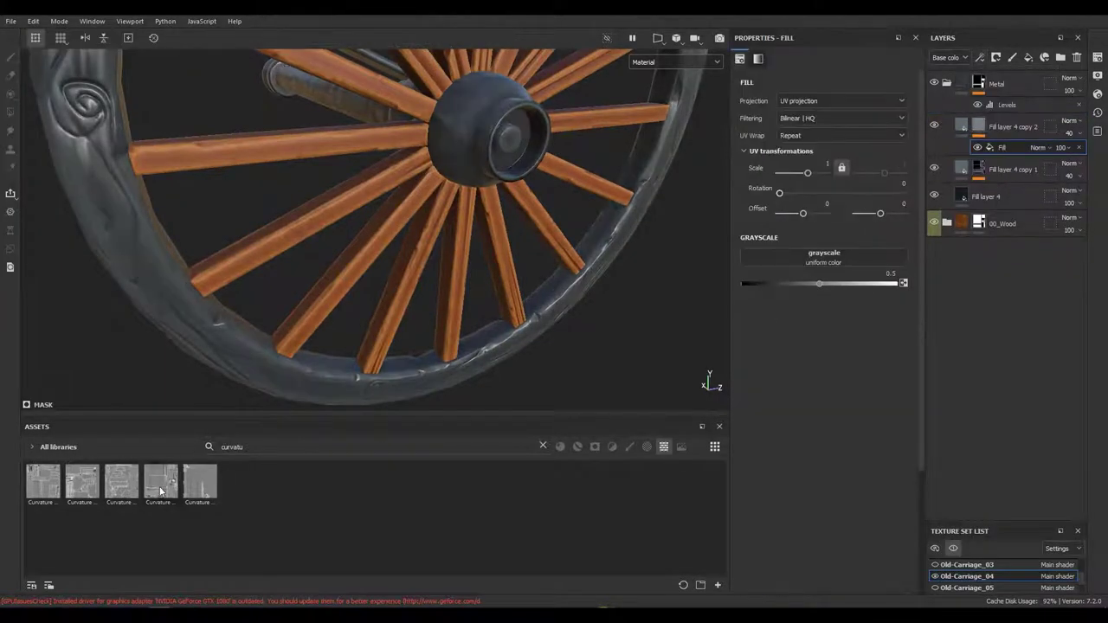
{"action": "left_click_drag", "start_coordinate": [345, 327], "coordinate": [381, 294]}
{"action": "left_click", "coordinate": [979, 58]}
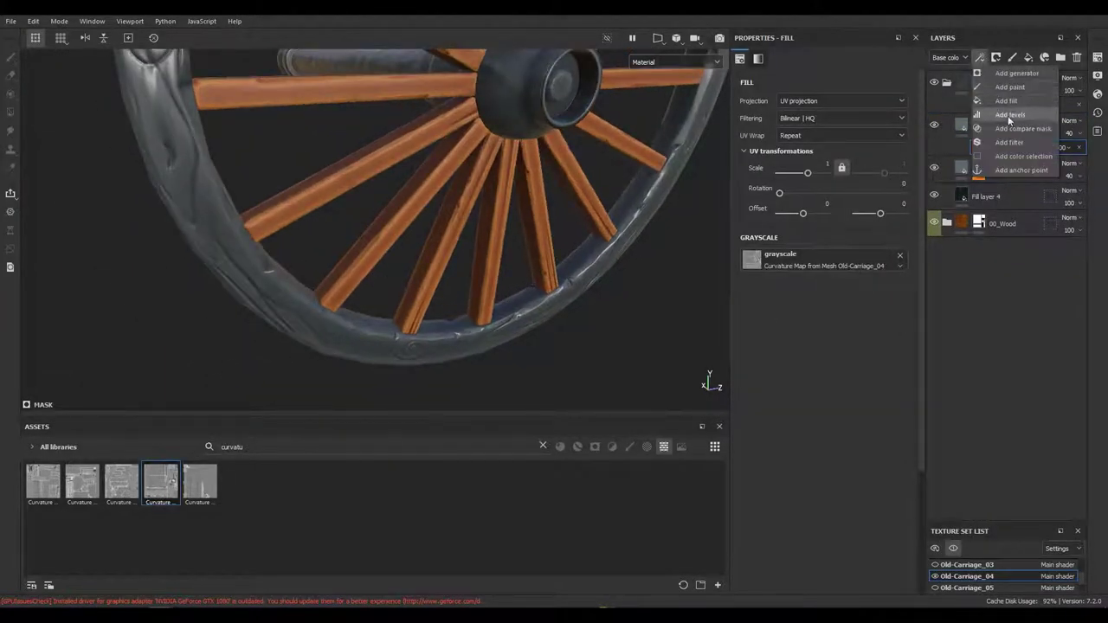
{"action": "left_click", "coordinate": [1007, 115]}
{"action": "left_click_drag", "start_coordinate": [912, 86], "coordinate": [852, 87]}
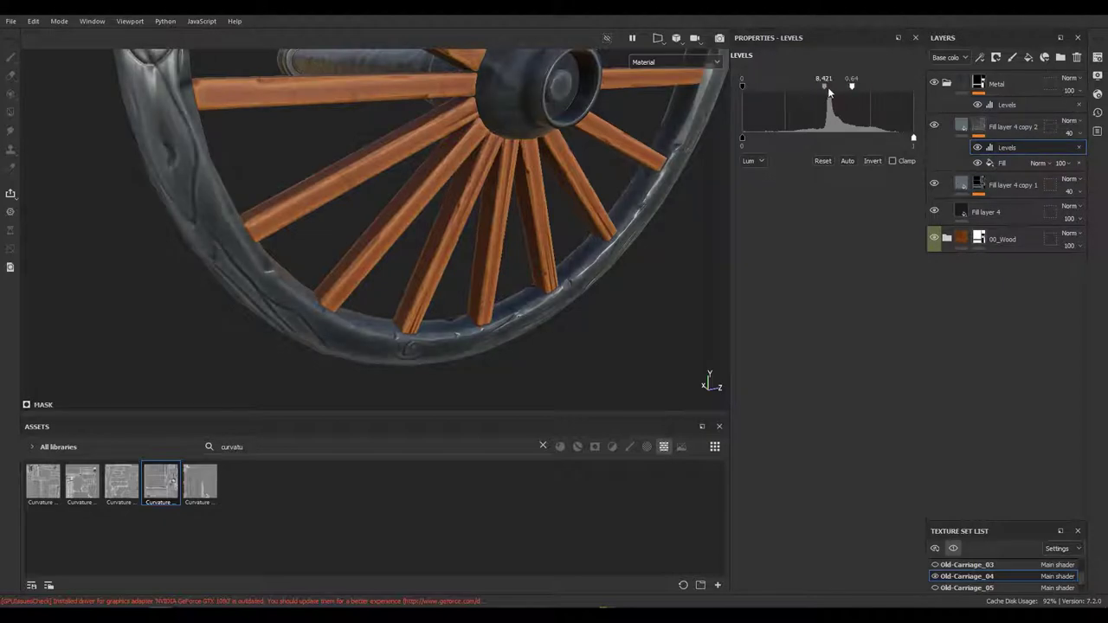
{"action": "left_click_drag", "start_coordinate": [742, 85], "coordinate": [792, 86]}
{"action": "left_click_drag", "start_coordinate": [367, 283], "coordinate": [363, 216]}
Step: Give Fill layer 4 copy 2 a subtle 0.005 height on the metal edges
{"action": "left_click", "coordinate": [1013, 127]}
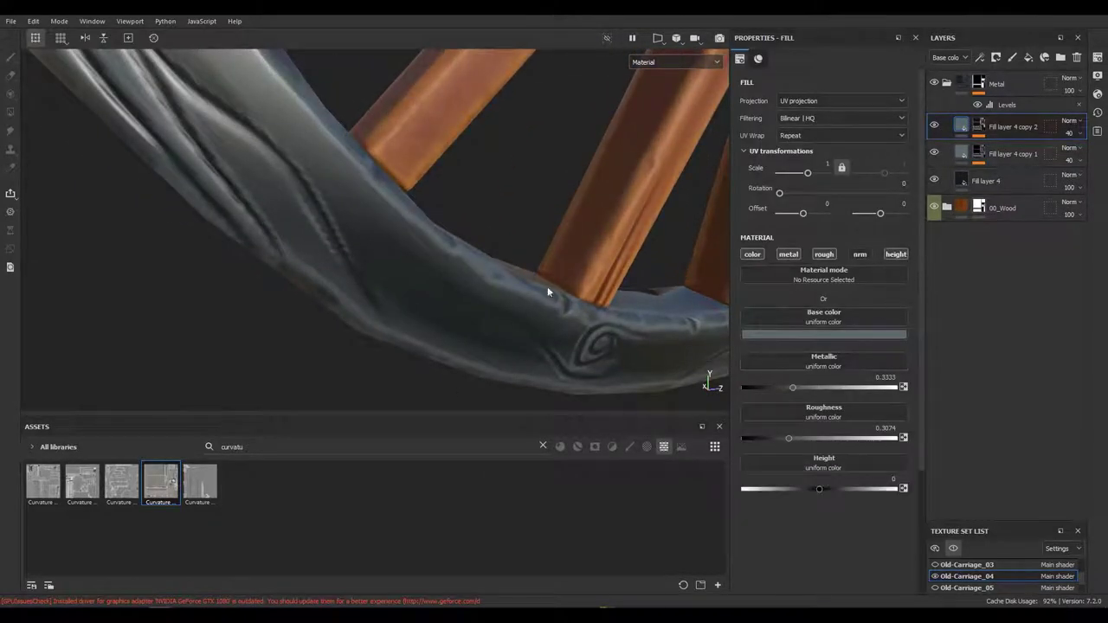
{"action": "left_click_drag", "start_coordinate": [819, 488], "coordinate": [825, 490]}
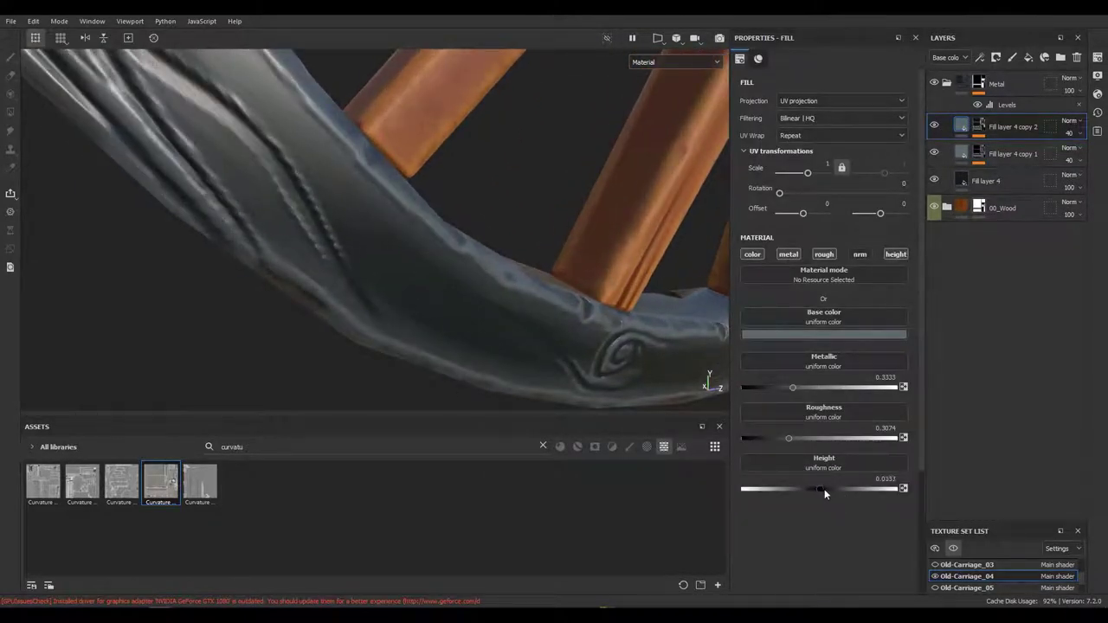
{"action": "left_click_drag", "start_coordinate": [363, 260], "coordinate": [387, 311]}
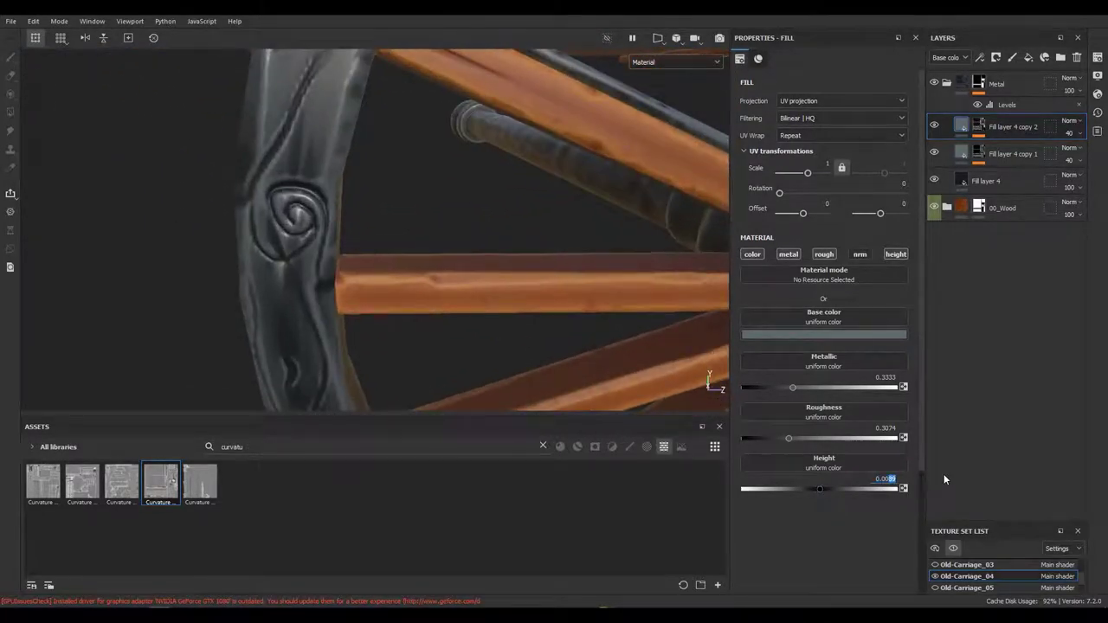
{"action": "left_click", "coordinate": [901, 256]}
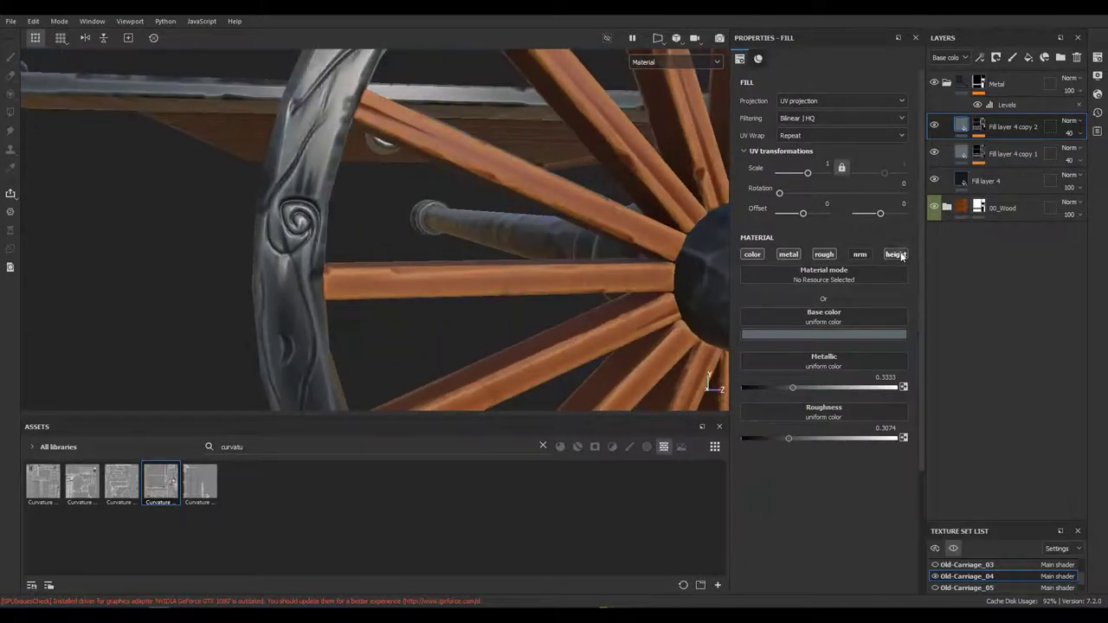
{"action": "left_click", "coordinate": [901, 256]}
{"action": "left_click_drag", "start_coordinate": [380, 257], "coordinate": [489, 237]}
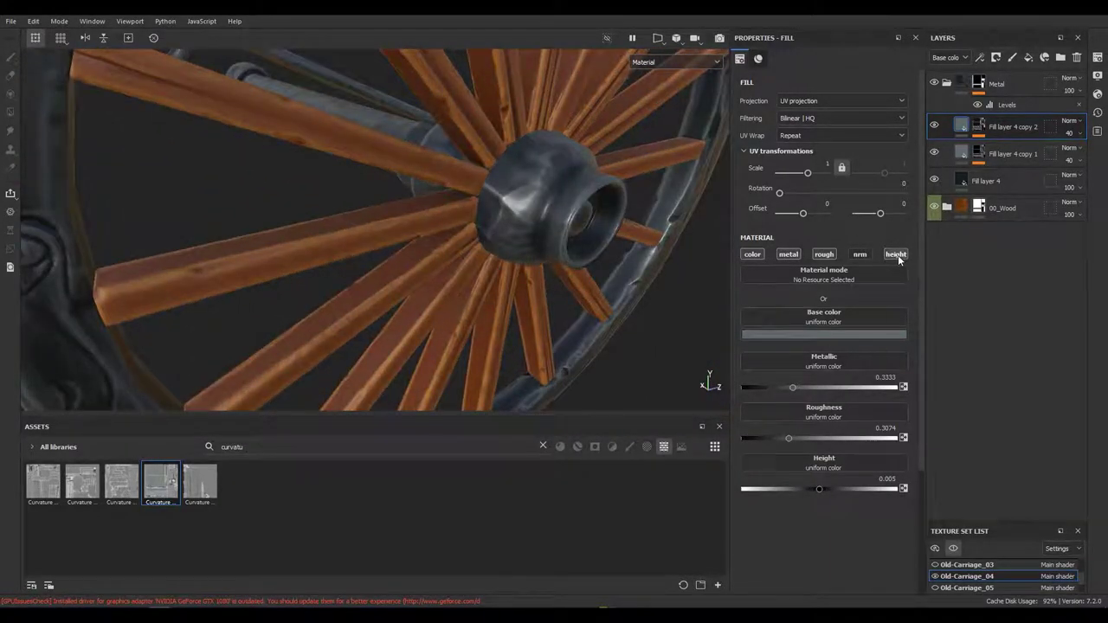
{"action": "scroll", "scroll_direction": "down", "scroll_amount": 3}
{"action": "left_click_drag", "start_coordinate": [365, 193], "coordinate": [378, 296]}
{"action": "scroll", "scroll_direction": "down", "scroll_amount": 3}
{"action": "scroll", "scroll_direction": "up", "scroll_amount": 3}
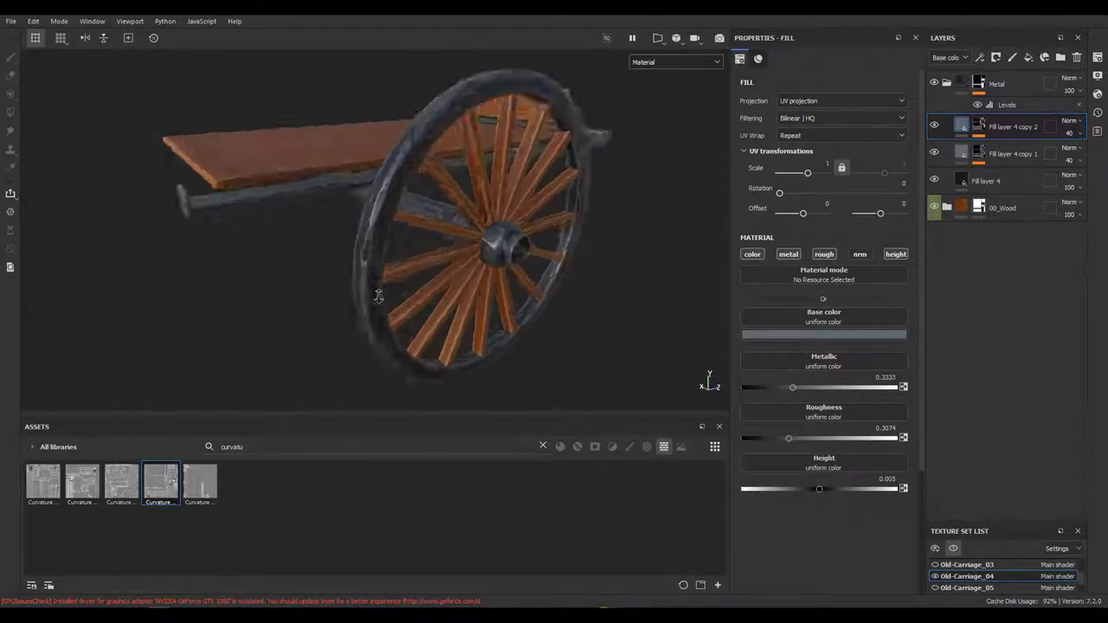
Step: Adjust Fill layer 4 copy 2's base colour
{"action": "scroll", "scroll_direction": "up", "scroll_amount": 3}
{"action": "left_click", "coordinate": [823, 335]}
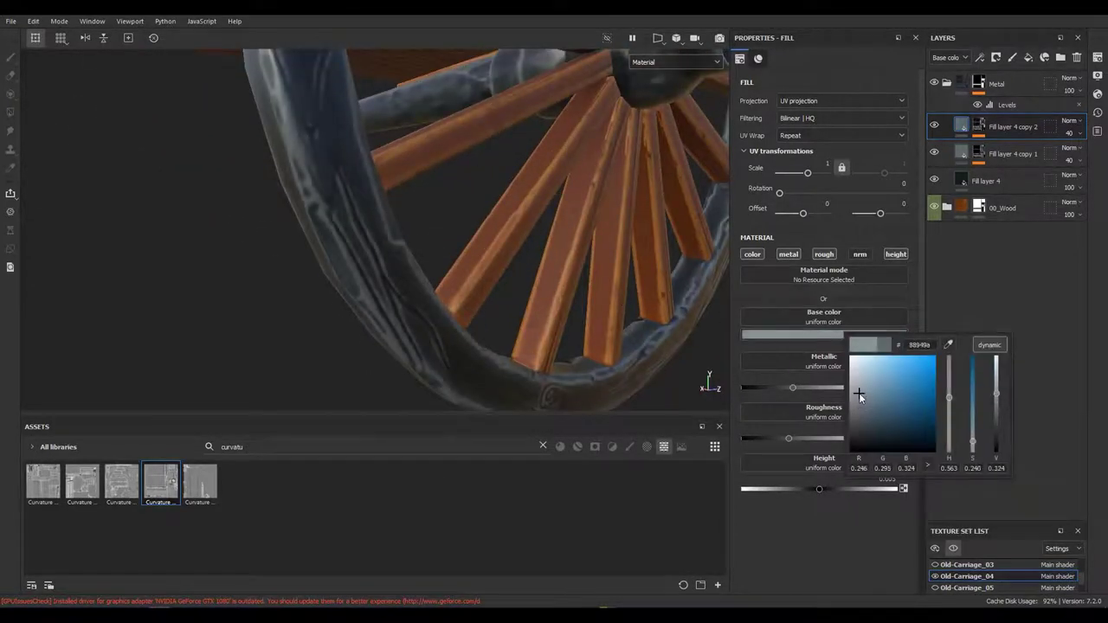
{"action": "scroll", "scroll_direction": "down", "scroll_amount": 3}
{"action": "left_click_drag", "start_coordinate": [451, 216], "coordinate": [554, 285]}
{"action": "scroll", "scroll_direction": "up", "scroll_amount": 3}
{"action": "scroll", "scroll_direction": "up", "scroll_amount": 3}
Step: Recolour Fill layer 4 copy 1's base to a paler bluish grey
{"action": "left_click", "coordinate": [1011, 153]}
{"action": "left_click", "coordinate": [823, 334]}
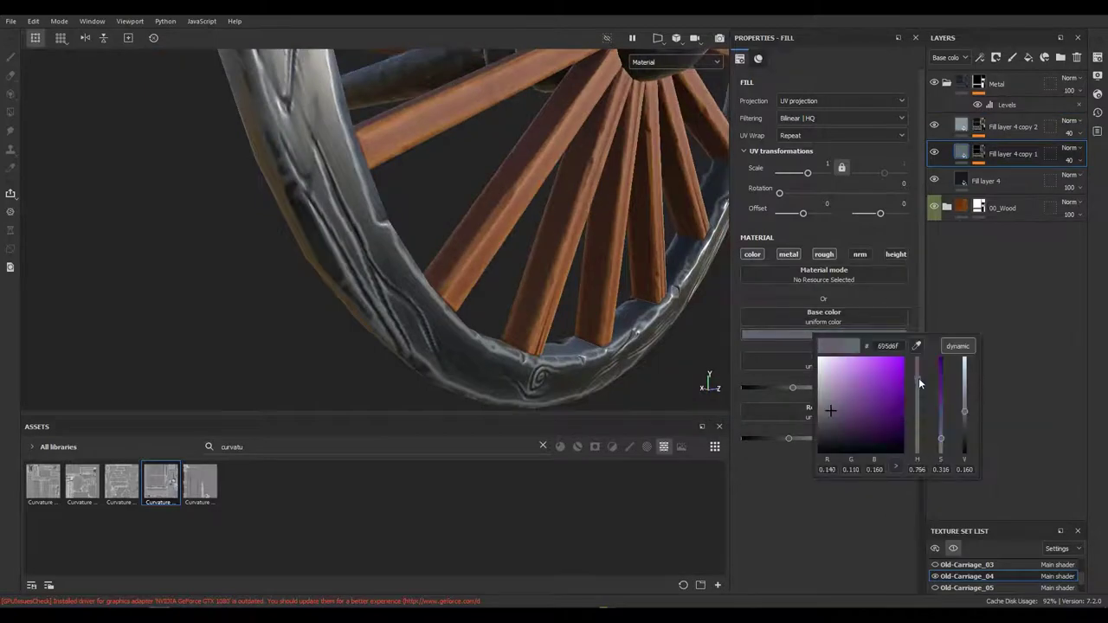
{"action": "left_click_drag", "start_coordinate": [344, 316], "coordinate": [484, 225]}
{"action": "left_click", "coordinate": [857, 336]}
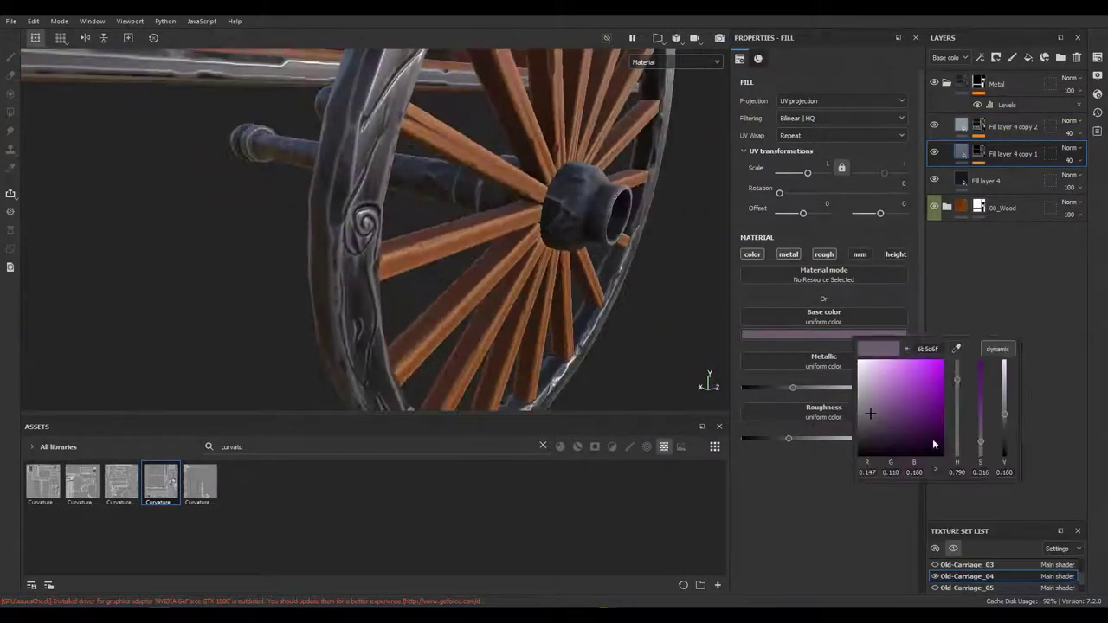
{"action": "left_click_drag", "start_coordinate": [520, 381], "coordinate": [550, 323]}
{"action": "key", "text": "ctrl+z"}
{"action": "left_click", "coordinate": [1051, 143]}
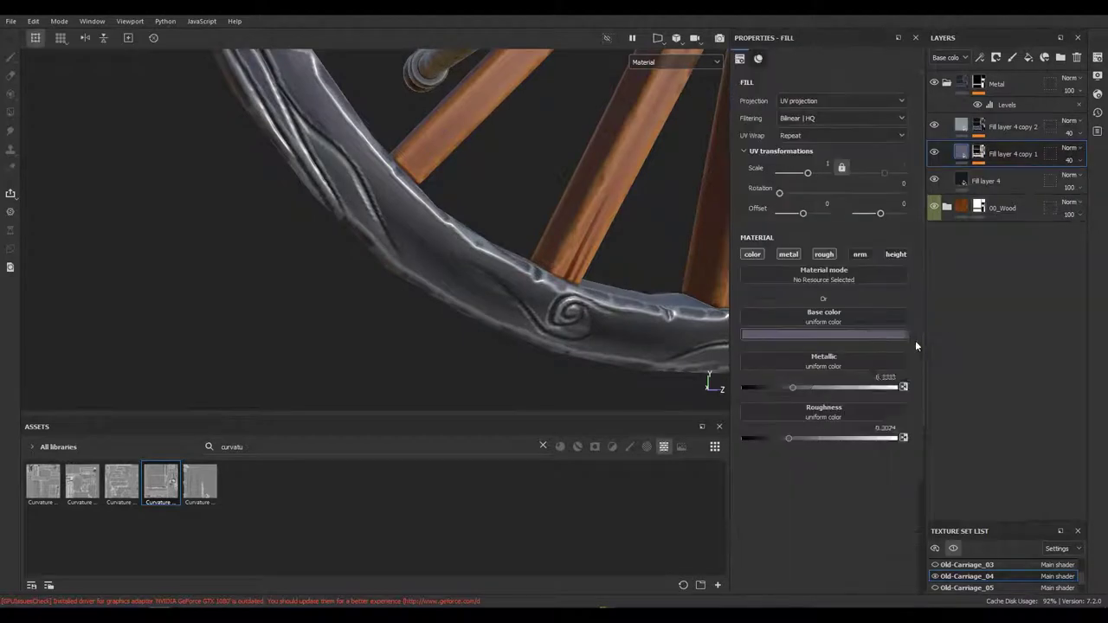
{"action": "left_click", "coordinate": [900, 335]}
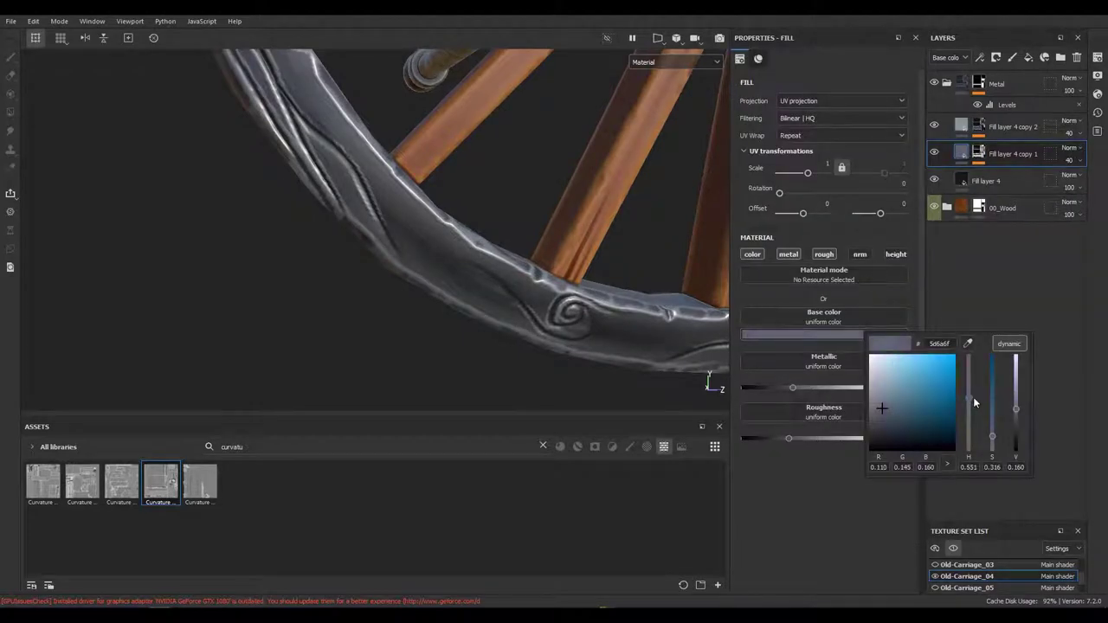
{"action": "left_click_drag", "start_coordinate": [306, 208], "coordinate": [605, 364]}
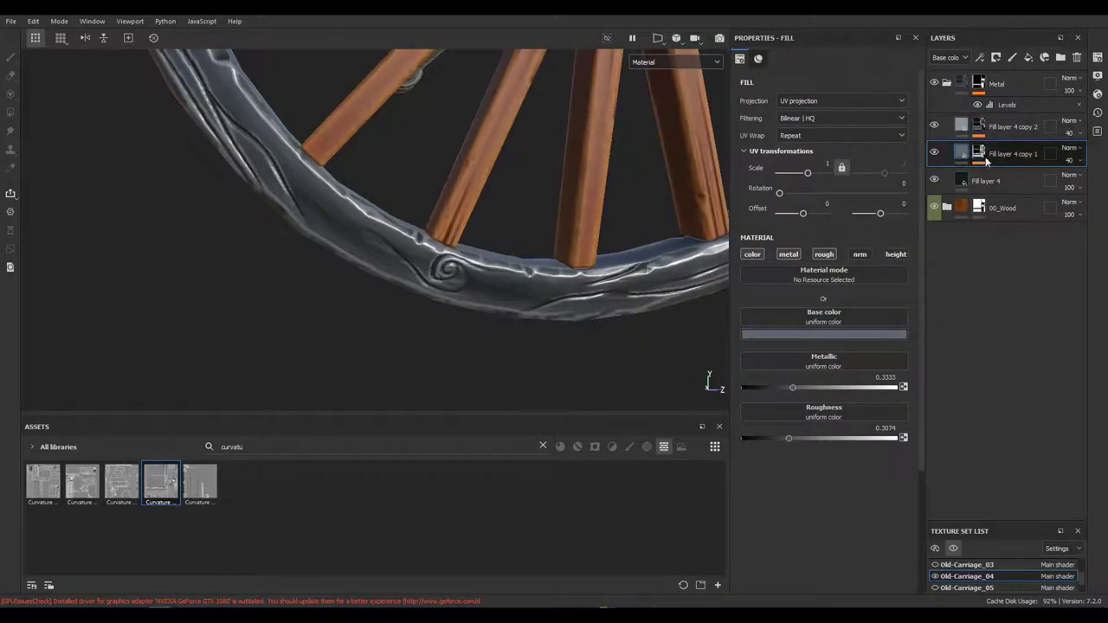
Step: Lower the rim mask generator's Global Balance to 0.59
{"action": "left_click", "coordinate": [979, 154]}
{"action": "left_click_drag", "start_coordinate": [856, 177], "coordinate": [840, 178]}
{"action": "scroll", "scroll_direction": "down", "scroll_amount": 3}
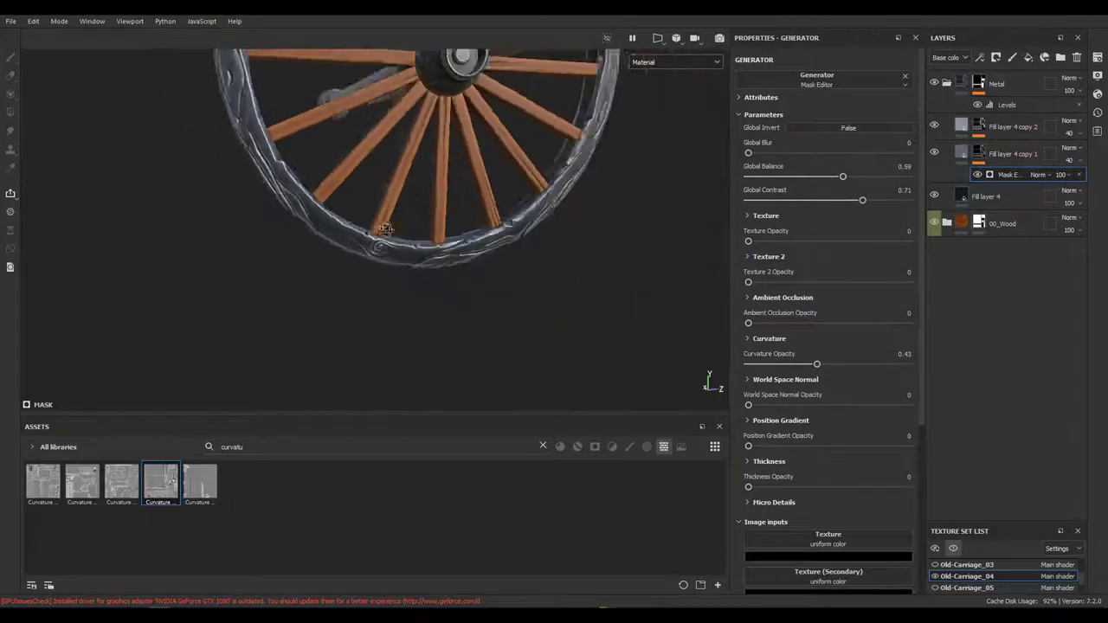
{"action": "left_click_drag", "start_coordinate": [364, 208], "coordinate": [325, 245]}
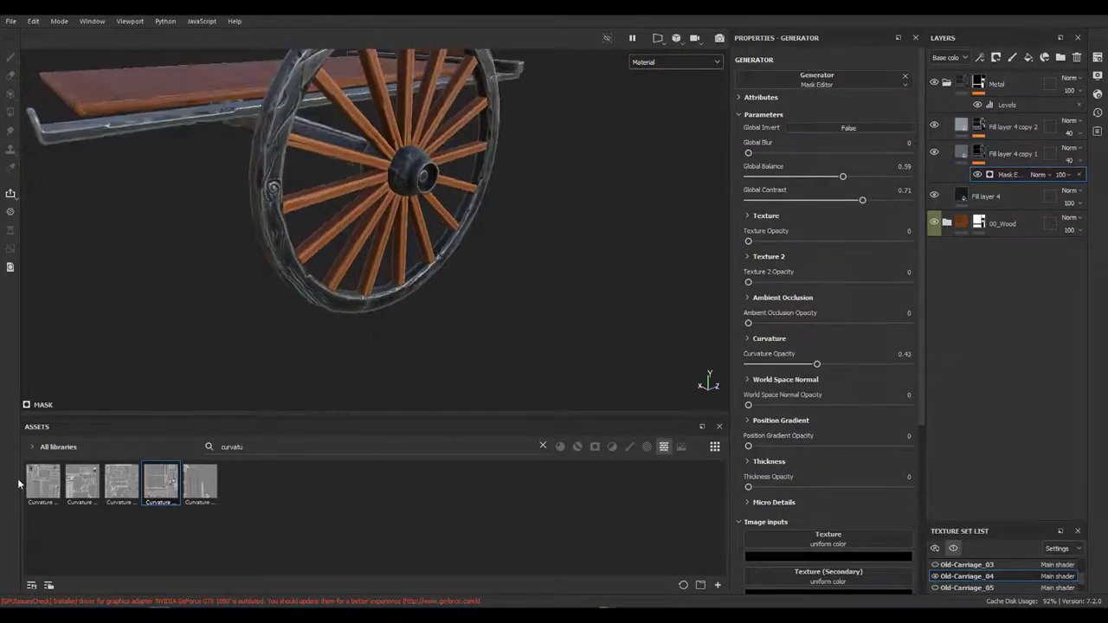
{"action": "scroll", "scroll_direction": "down", "scroll_amount": 3}
{"action": "left_click_drag", "start_coordinate": [374, 243], "coordinate": [606, 370]}
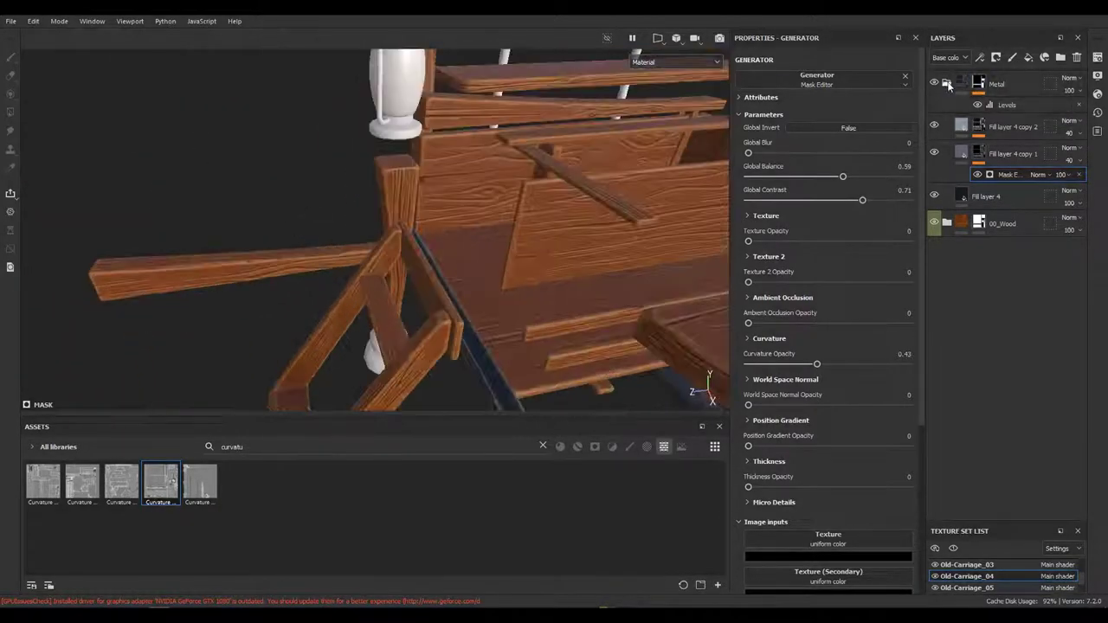
Step: Rename the Metal folder to 00_Metal
{"action": "left_click", "coordinate": [948, 84]}
{"action": "right_click", "coordinate": [1002, 83]}
{"action": "left_click", "coordinate": [1000, 86]}
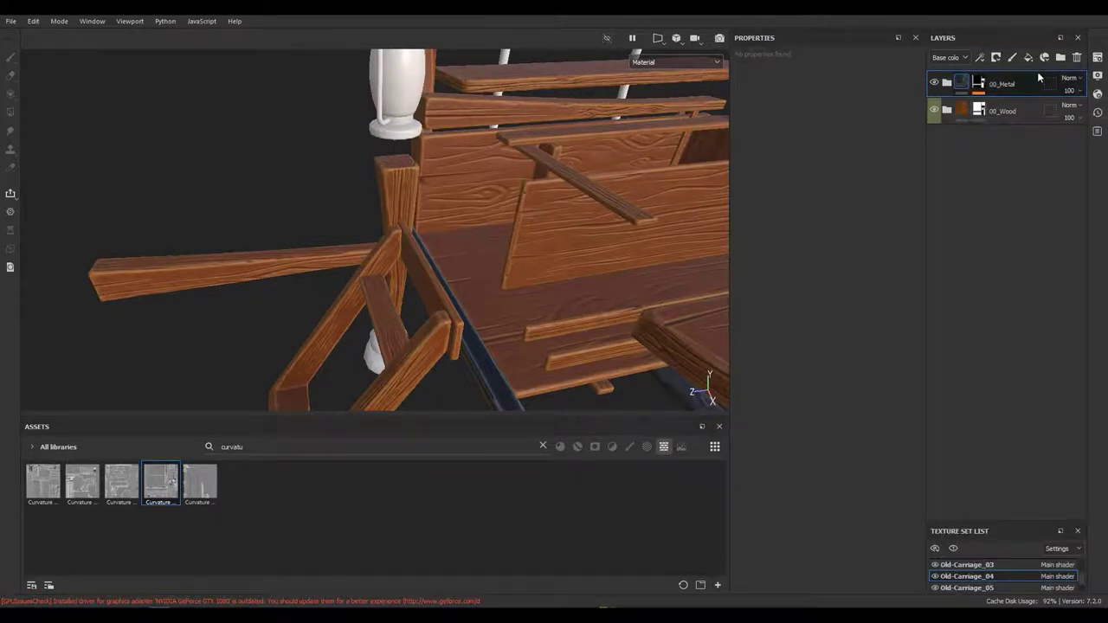
{"action": "right_click", "coordinate": [1038, 77]}
{"action": "left_click", "coordinate": [863, 413]}
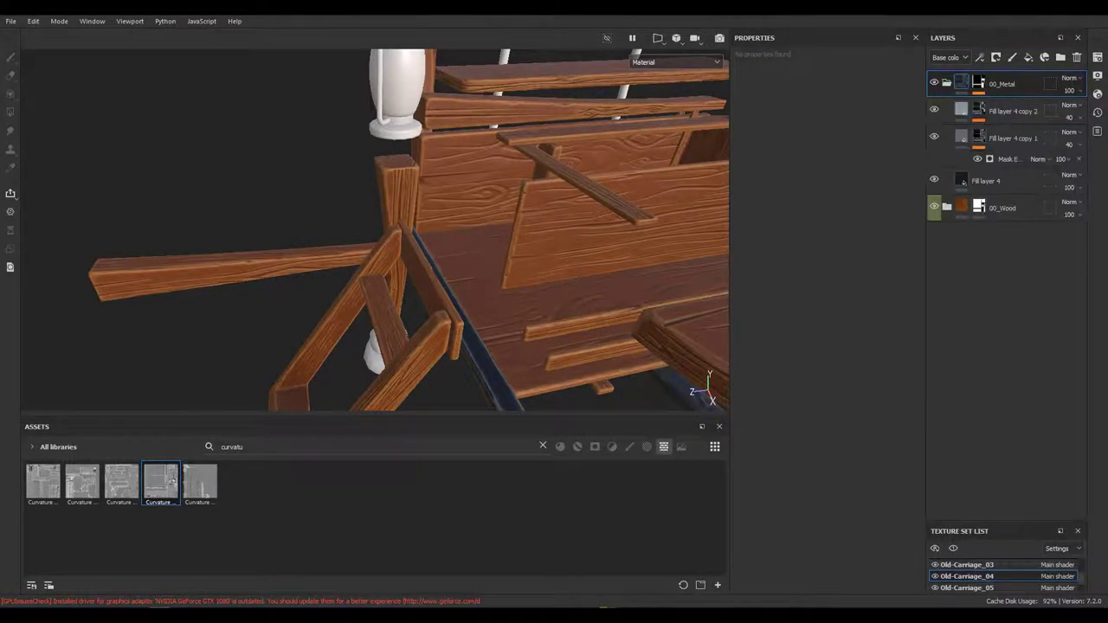
{"action": "left_click_drag", "start_coordinate": [484, 260], "coordinate": [460, 252]}
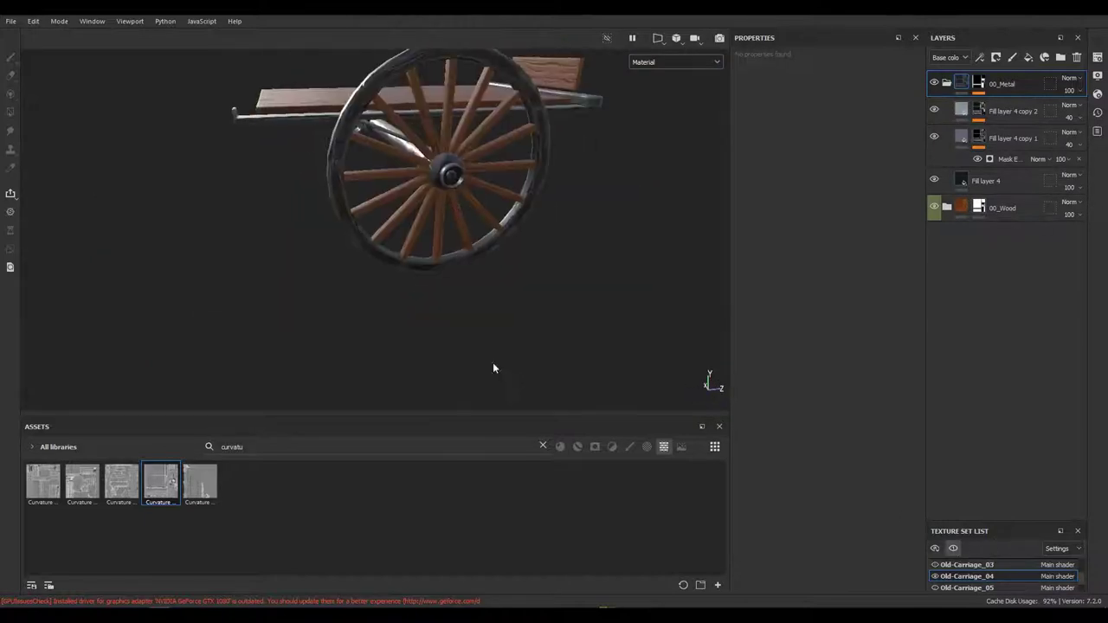
{"action": "left_click_drag", "start_coordinate": [459, 252], "coordinate": [381, 347]}
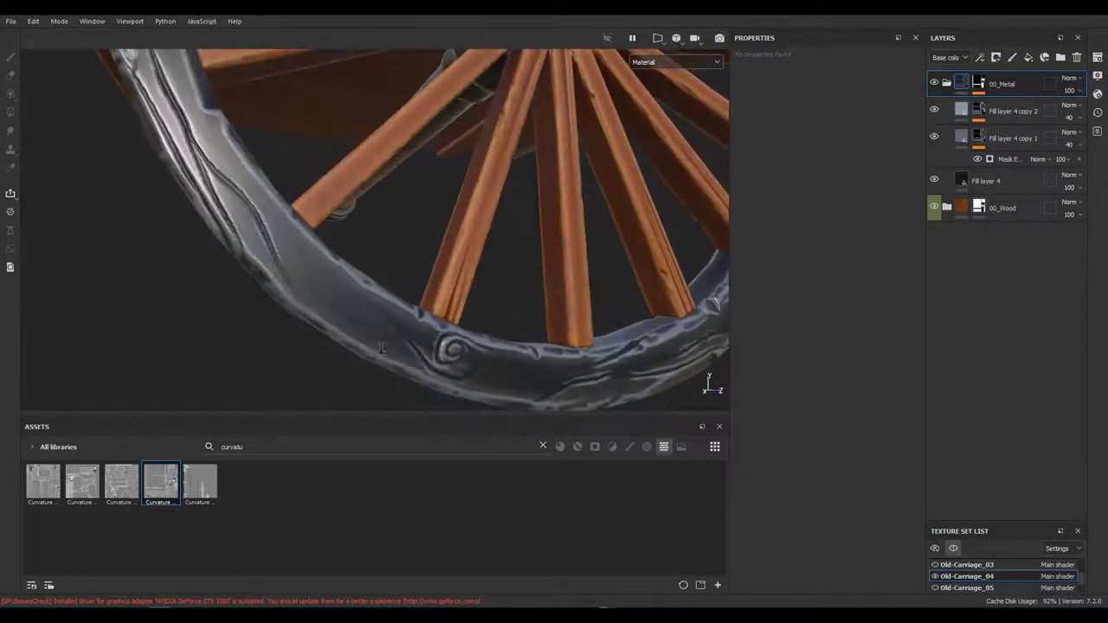
{"action": "left_click_drag", "start_coordinate": [381, 347], "coordinate": [520, 225]}
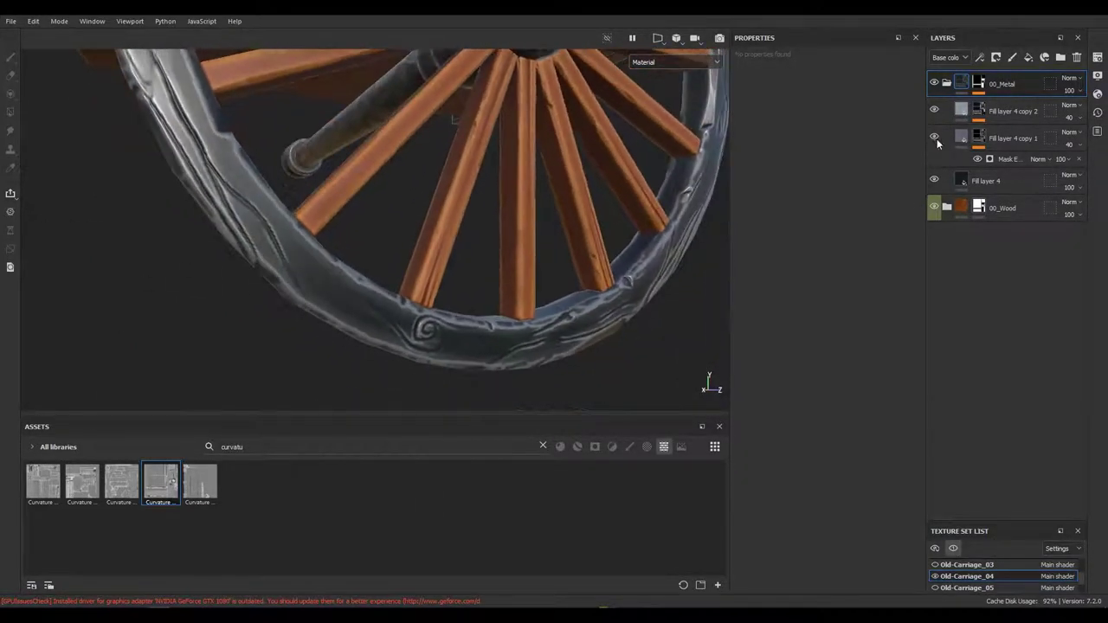
Step: Add Fill layer 5 to 00_Metal with colour, metallic and normal channels disabled
{"action": "left_click", "coordinate": [1028, 57]}
{"action": "left_click", "coordinate": [860, 253]}
{"action": "left_click", "coordinate": [788, 254]}
{"action": "left_click", "coordinate": [752, 254]}
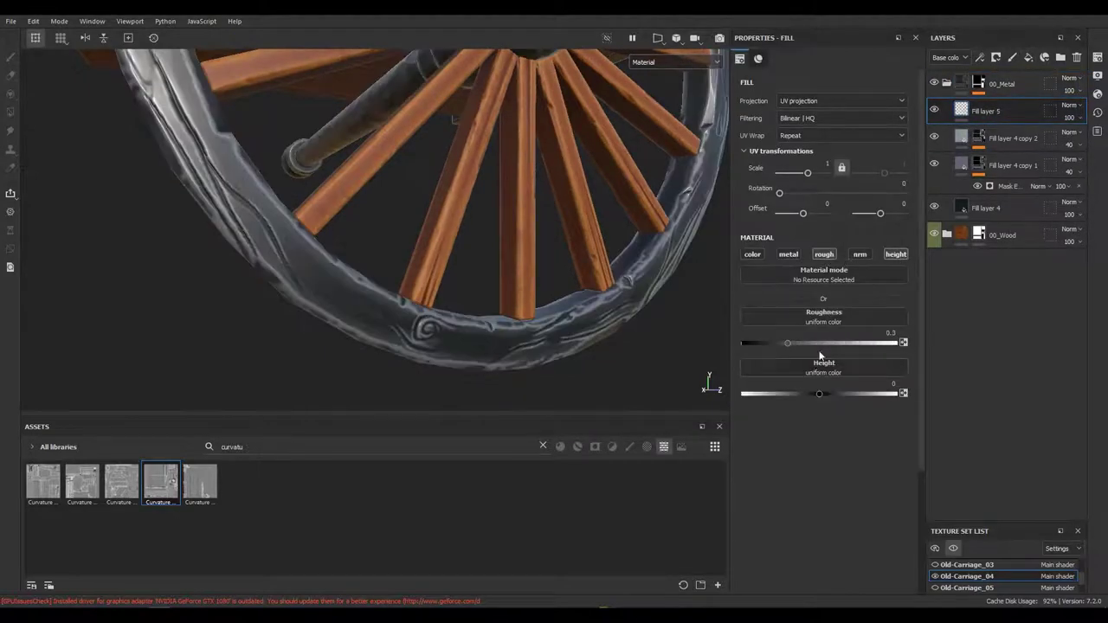
Step: Tweak Fill layer 5's height and roughness, then give it a black mask
{"action": "left_click", "coordinate": [815, 395]}
{"action": "left_click", "coordinate": [824, 343]}
{"action": "right_click", "coordinate": [1022, 102]}
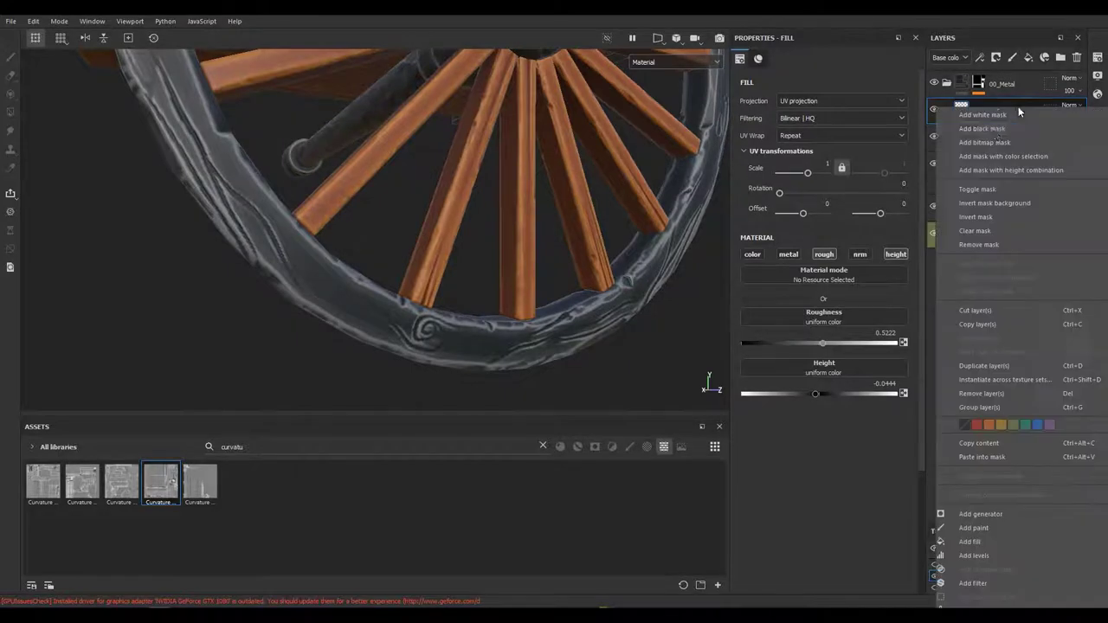
{"action": "left_click", "coordinate": [1013, 128]}
Step: Fill Fill layer 5's mask with the Dirt 5 texture
{"action": "left_click", "coordinate": [1009, 60]}
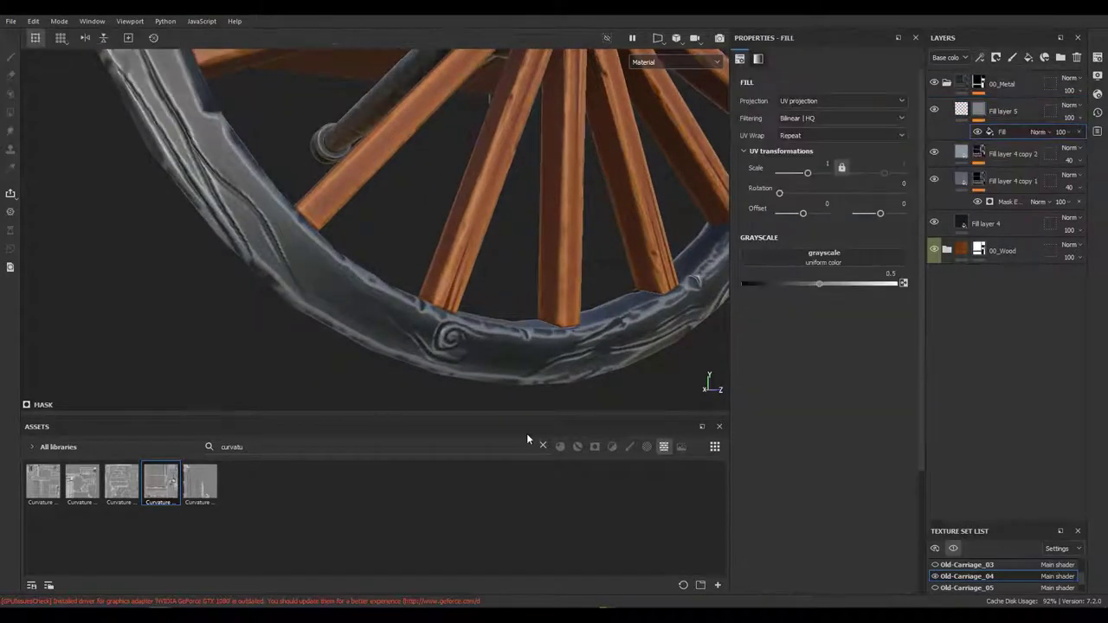
{"action": "left_click", "coordinate": [543, 446]}
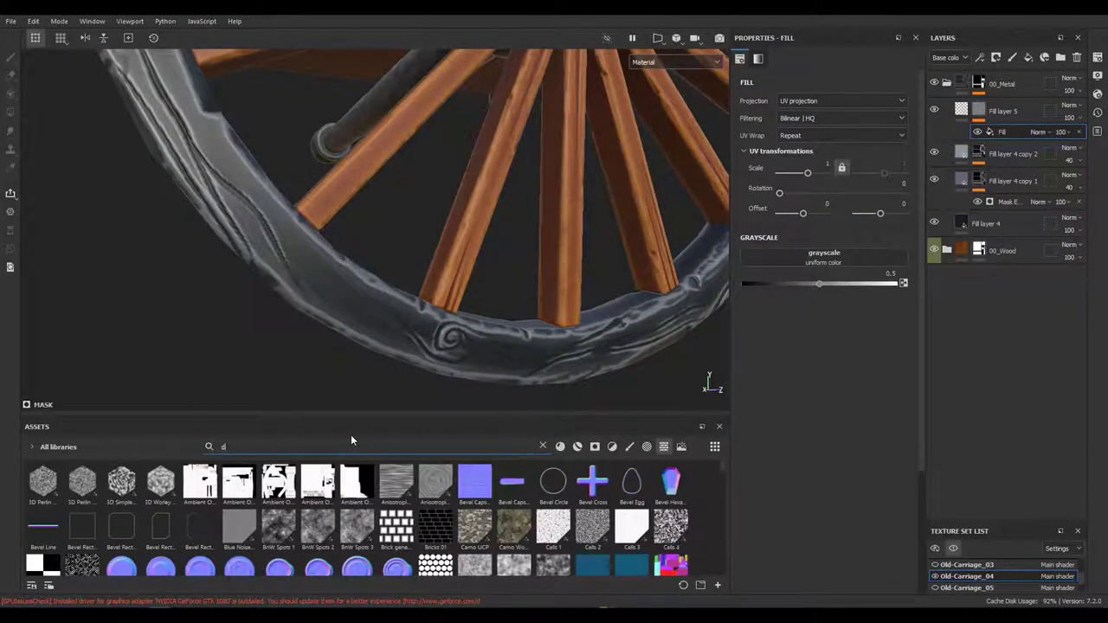
{"action": "type", "text": "dir"}
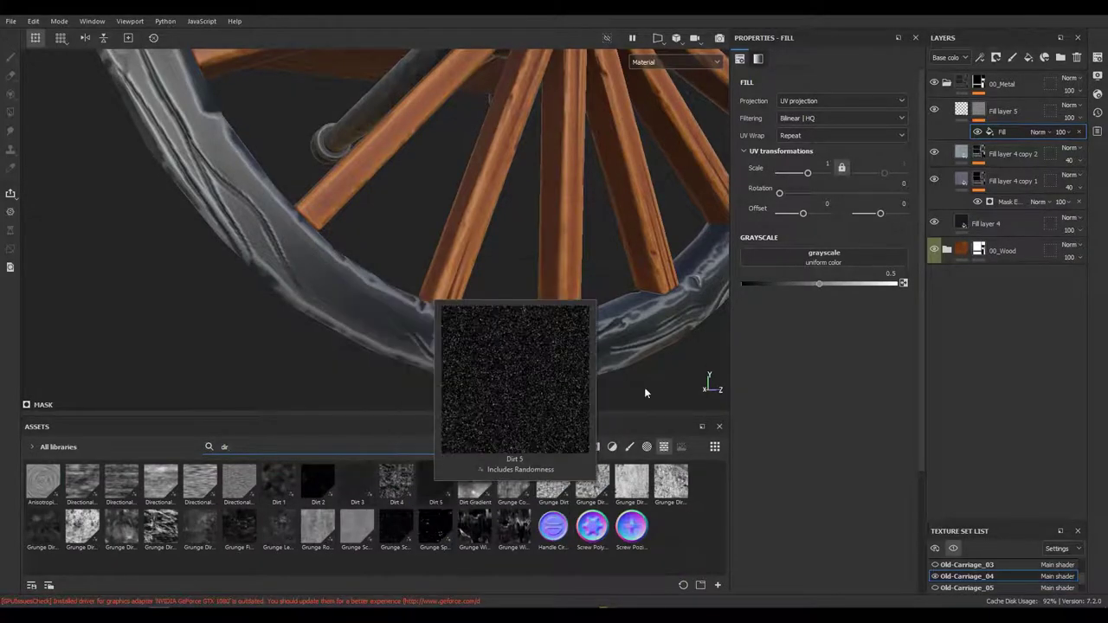
{"action": "left_click_drag", "start_coordinate": [435, 483], "coordinate": [823, 256]}
{"action": "left_click_drag", "start_coordinate": [520, 294], "coordinate": [285, 295]}
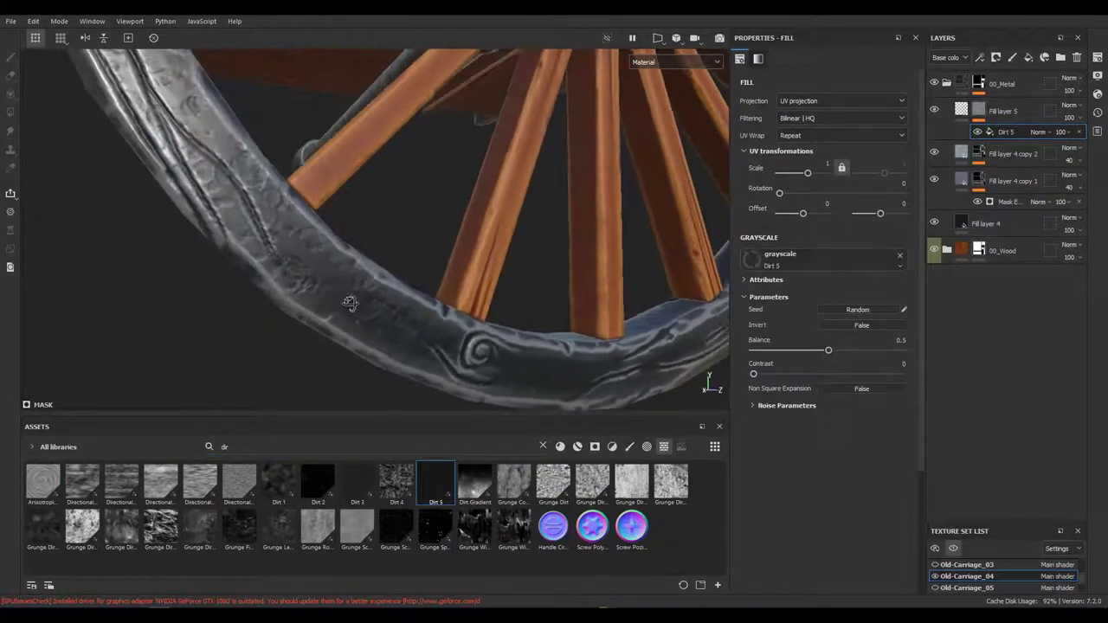
Step: Make the Dirt 5 mask finer with UV Scale 12.74 and balance 0.33
{"action": "left_click", "coordinate": [978, 111]}
{"action": "left_click", "coordinate": [1002, 111]}
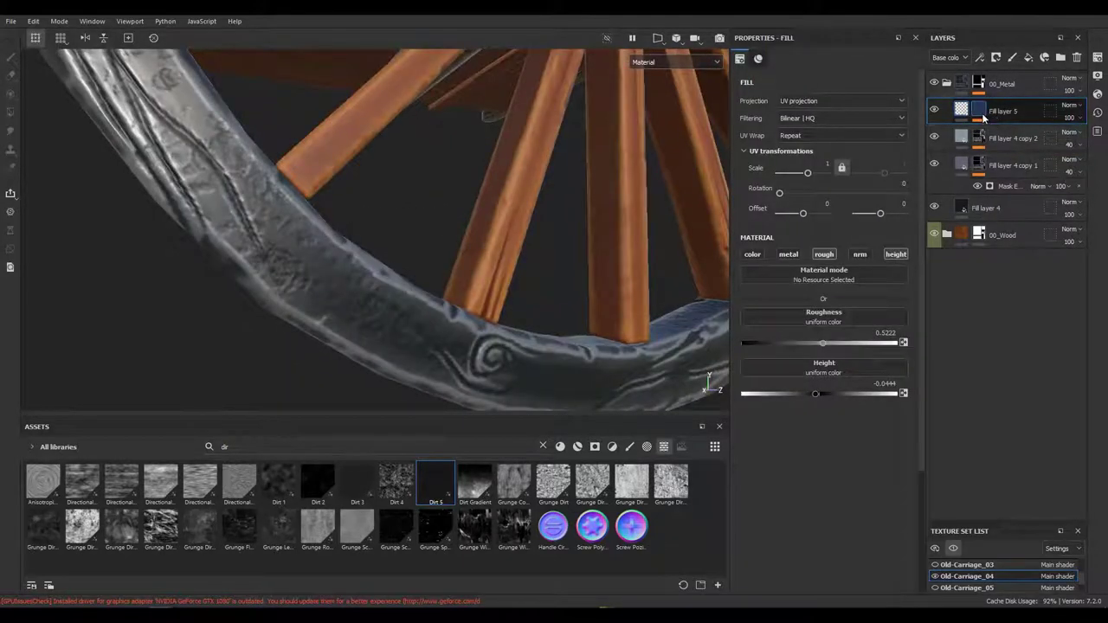
{"action": "left_click", "coordinate": [982, 112]}
{"action": "left_click_drag", "start_coordinate": [807, 172], "coordinate": [779, 194]}
{"action": "left_click_drag", "start_coordinate": [829, 349], "coordinate": [803, 355]}
{"action": "left_click_drag", "start_coordinate": [432, 259], "coordinate": [260, 337]}
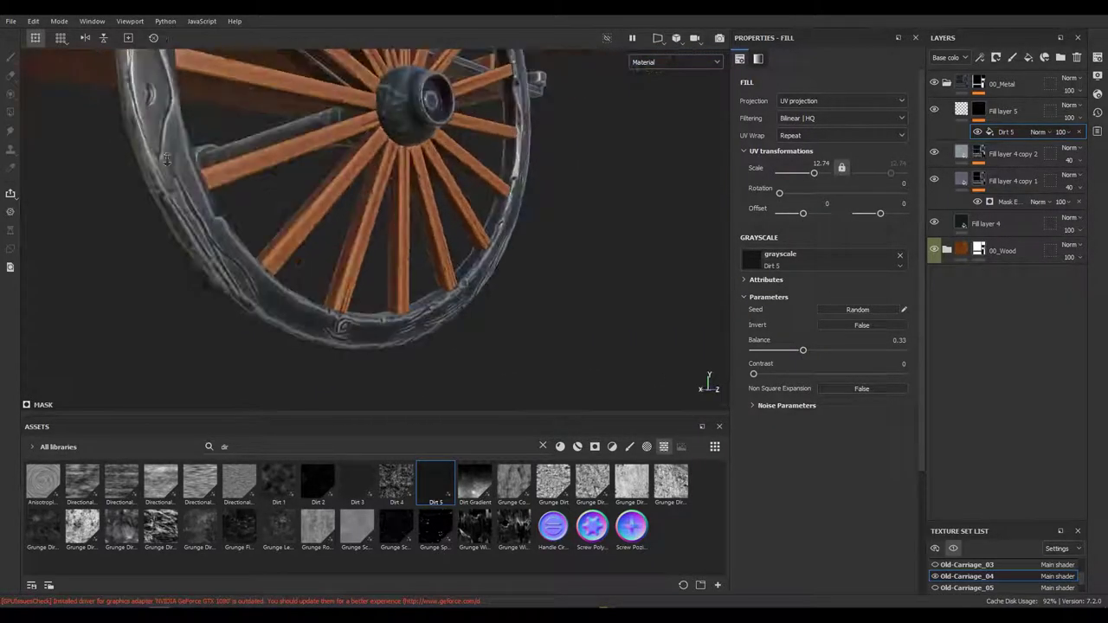
{"action": "scroll", "scroll_direction": "up", "scroll_amount": 3}
{"action": "key", "text": "Delete"}
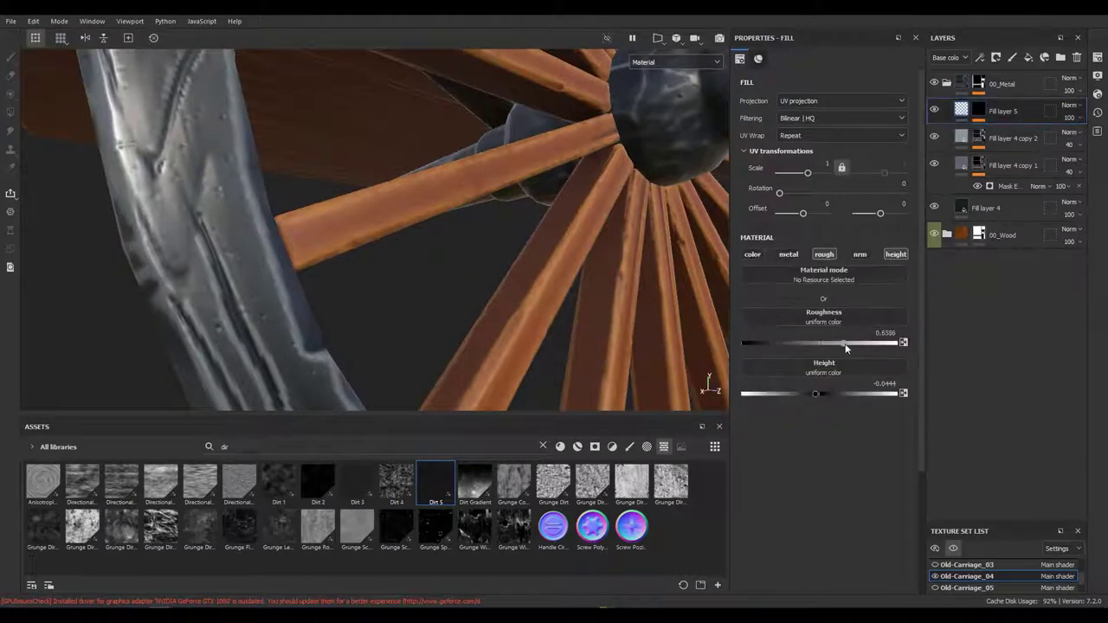
Step: Raise Fill layer 5's roughness to 0.8556, set height -0.0519, and add Fill layer 6 above
{"action": "left_click_drag", "start_coordinate": [812, 394], "coordinate": [815, 394]}
{"action": "left_click_drag", "start_coordinate": [166, 180], "coordinate": [450, 286]}
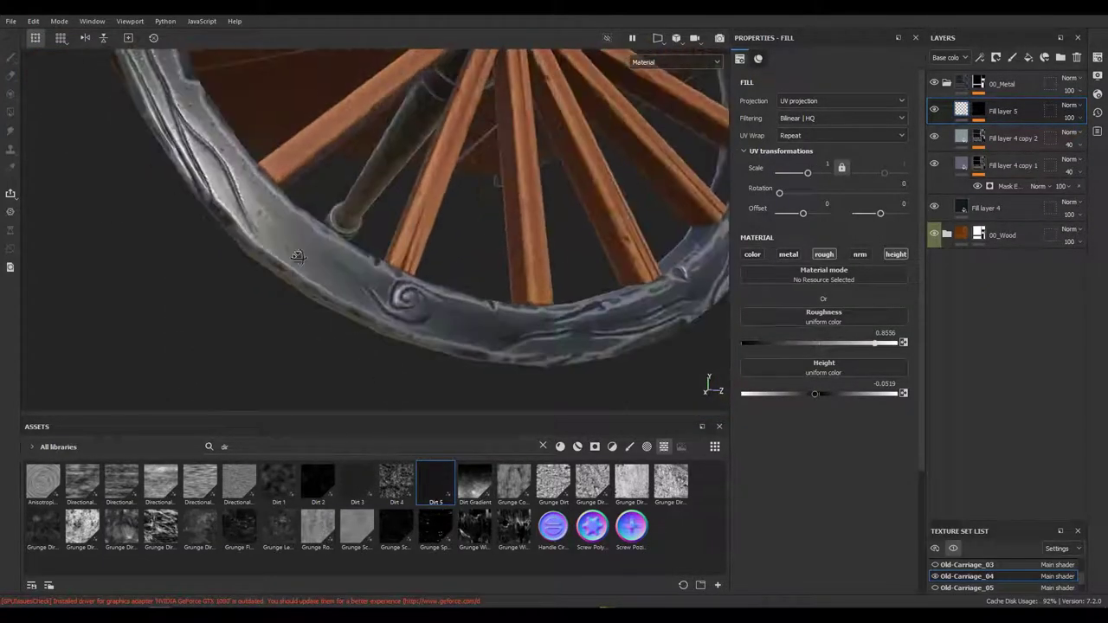
{"action": "left_click", "coordinate": [1028, 57]}
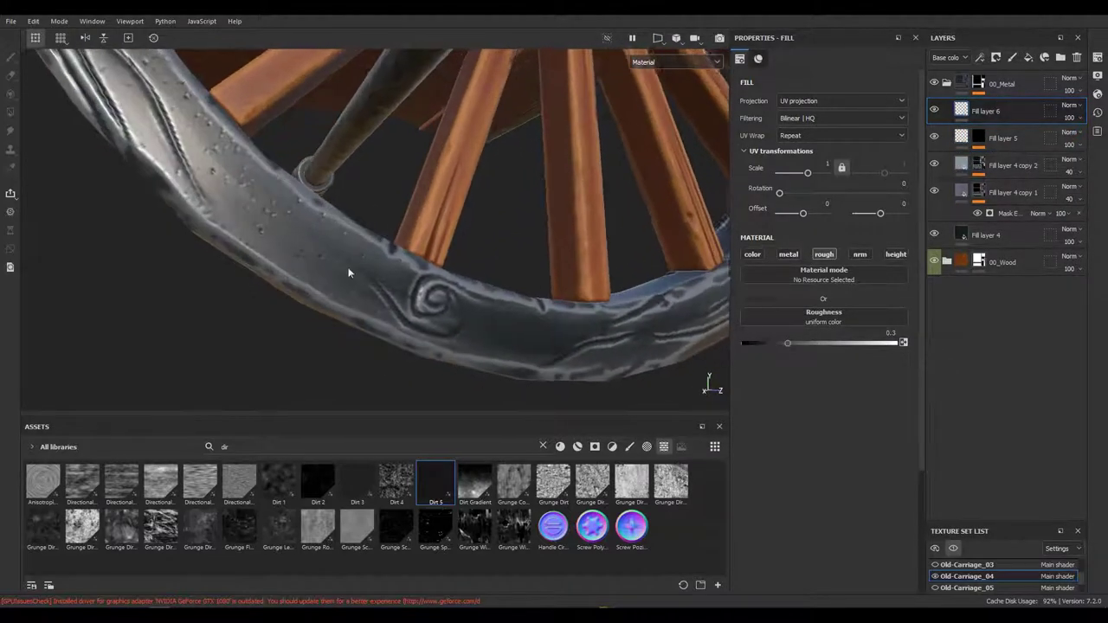
Step: Mask Fill layer 6 with a Grunge Wipe Directional fill scaled to 14.86
{"action": "left_click", "coordinate": [981, 58]}
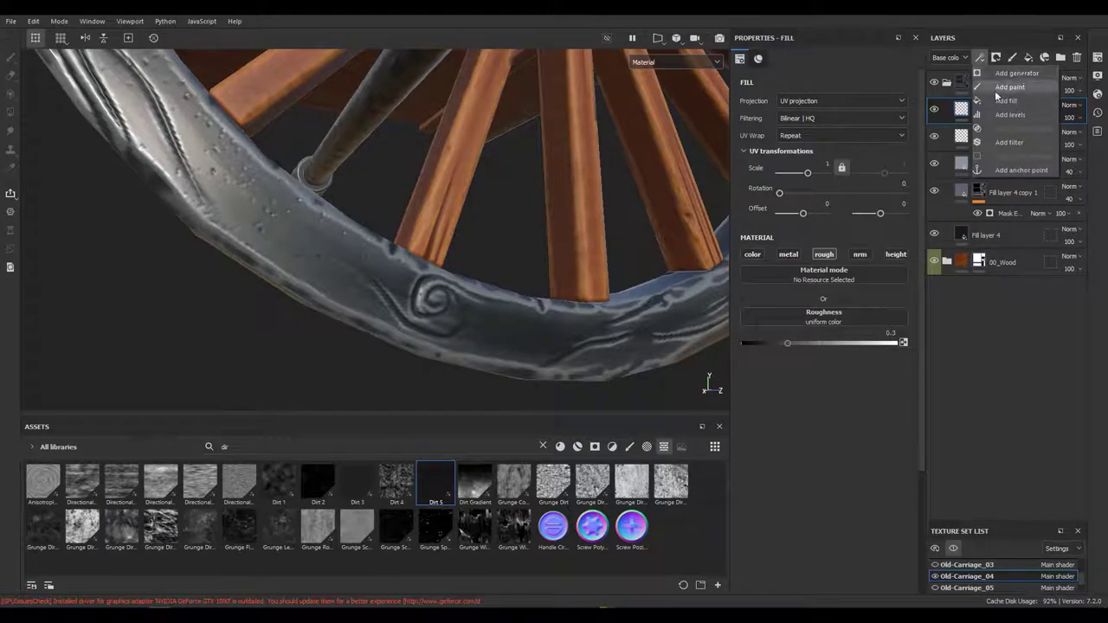
{"action": "key", "text": "Escape"}
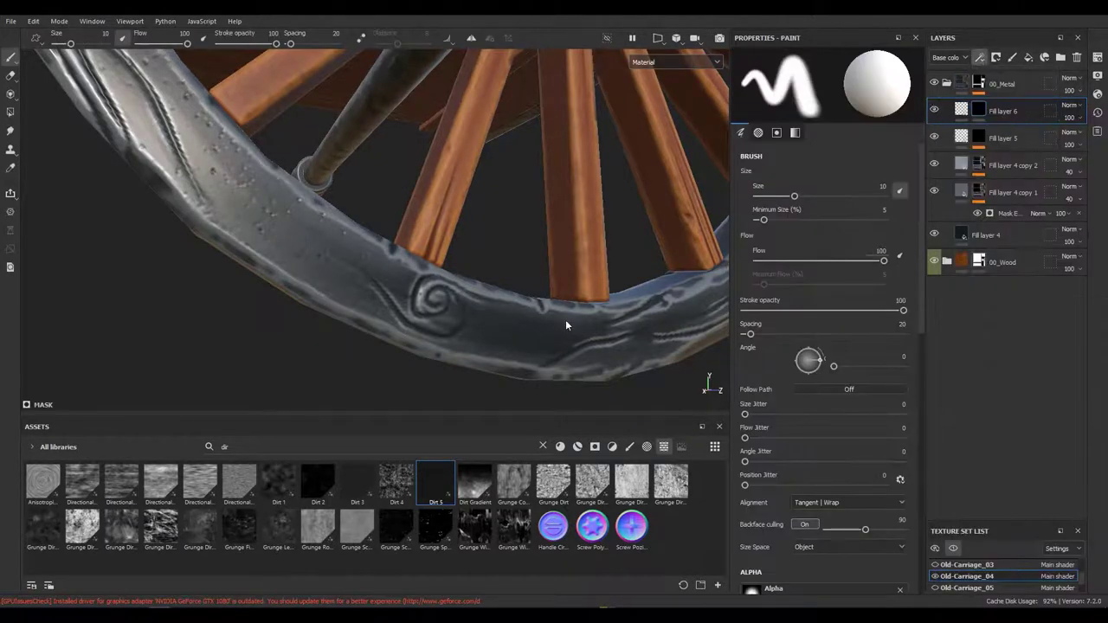
{"action": "left_click", "coordinate": [999, 103]}
{"action": "mouse_move", "coordinate": [513, 526]}
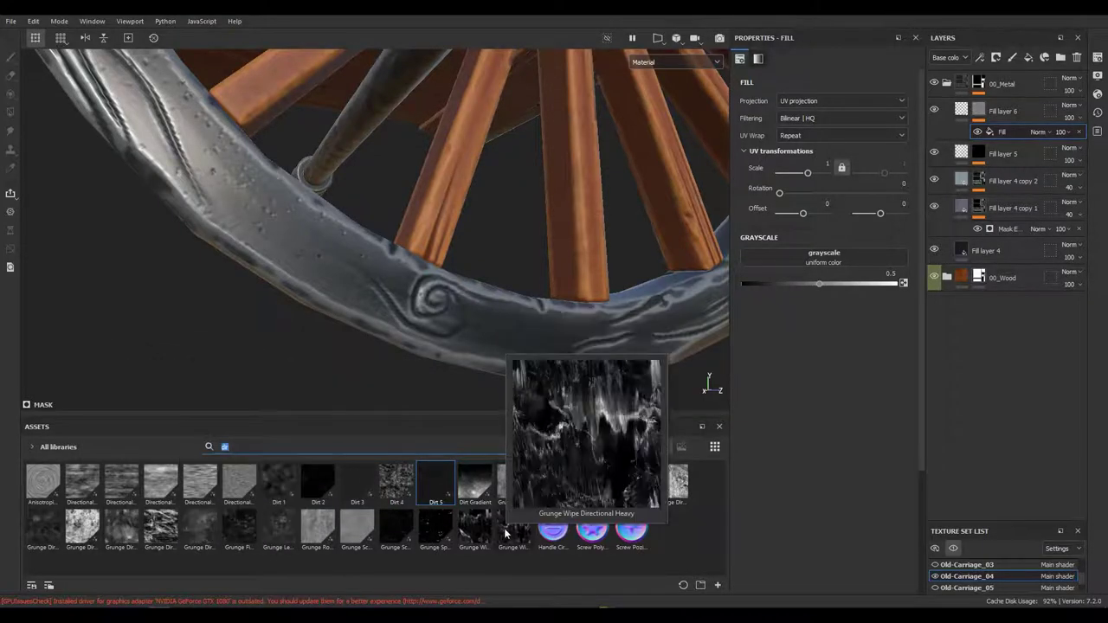
{"action": "left_click_drag", "start_coordinate": [489, 535], "coordinate": [822, 257]}
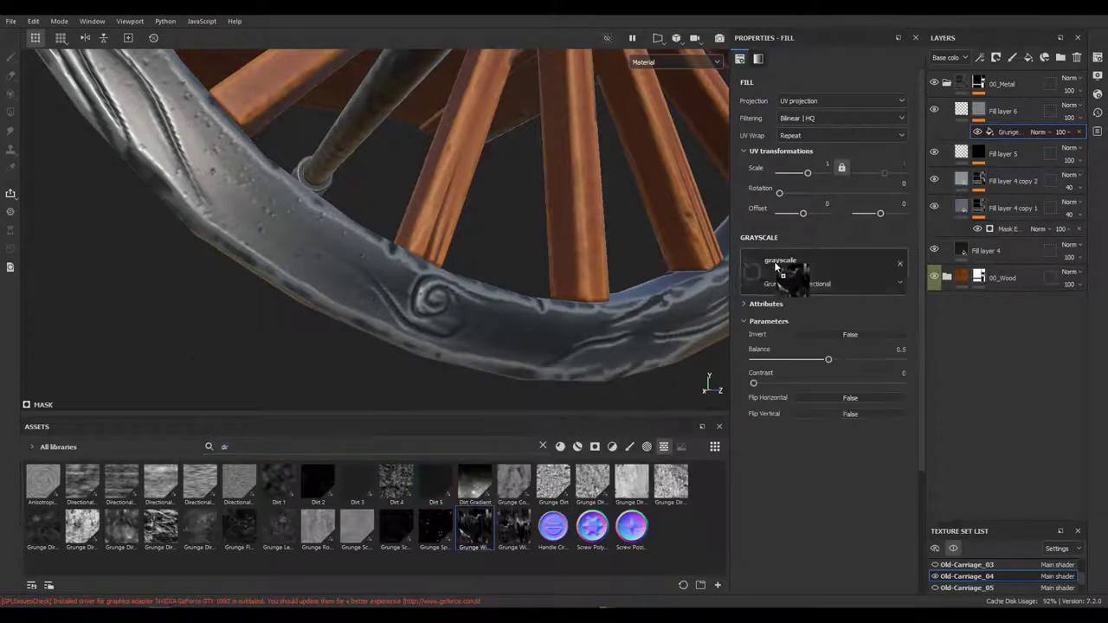
{"action": "left_click", "coordinate": [978, 111]}
{"action": "left_click", "coordinate": [1004, 132]}
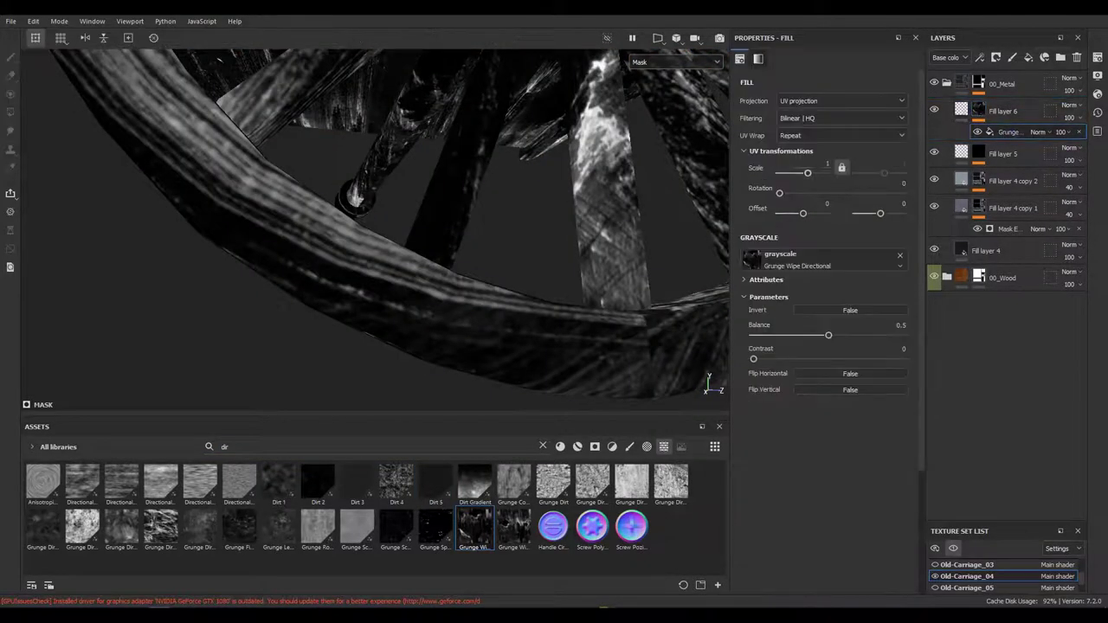
{"action": "left_click_drag", "start_coordinate": [795, 174], "coordinate": [813, 175]}
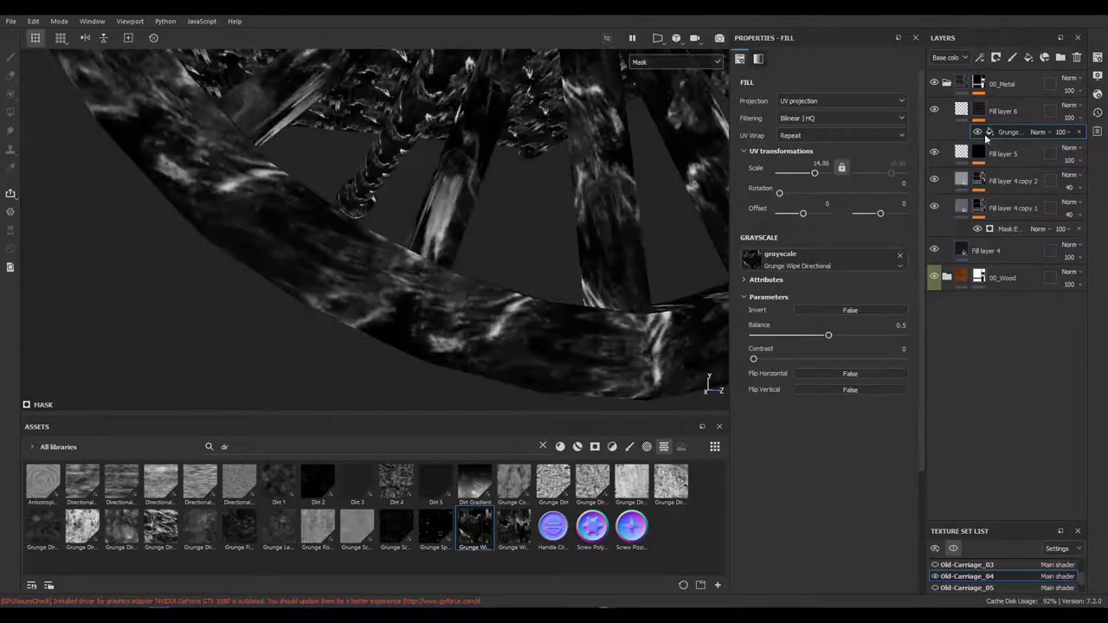
Step: Adjust Fill layer 6's roughness, settling at 0.6185
{"action": "left_click", "coordinate": [995, 111]}
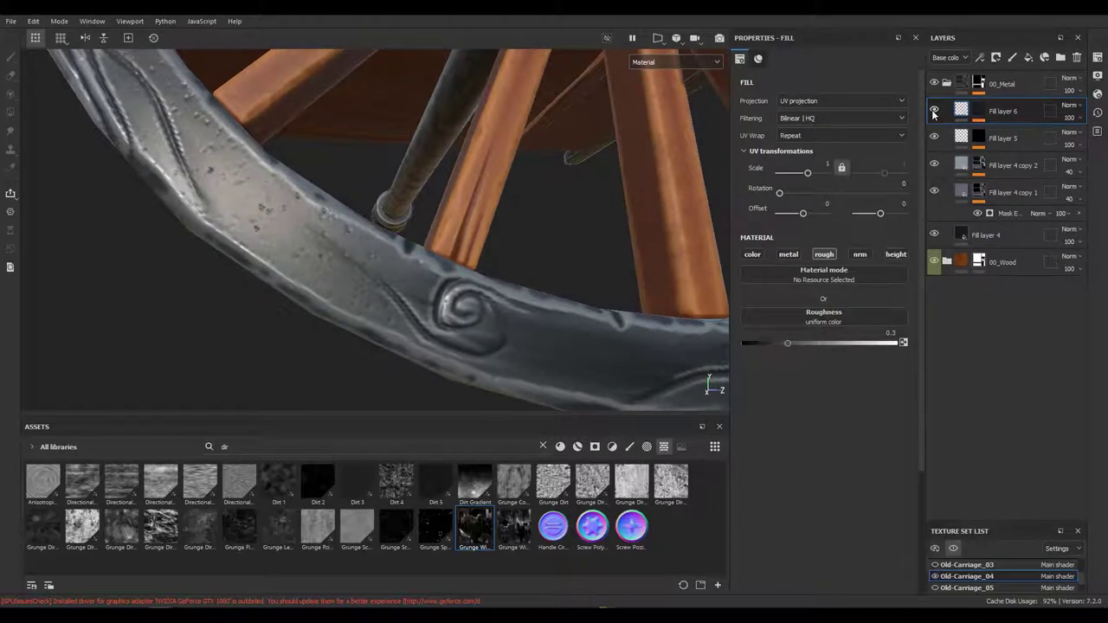
{"action": "left_click_drag", "start_coordinate": [838, 343], "coordinate": [922, 342]}
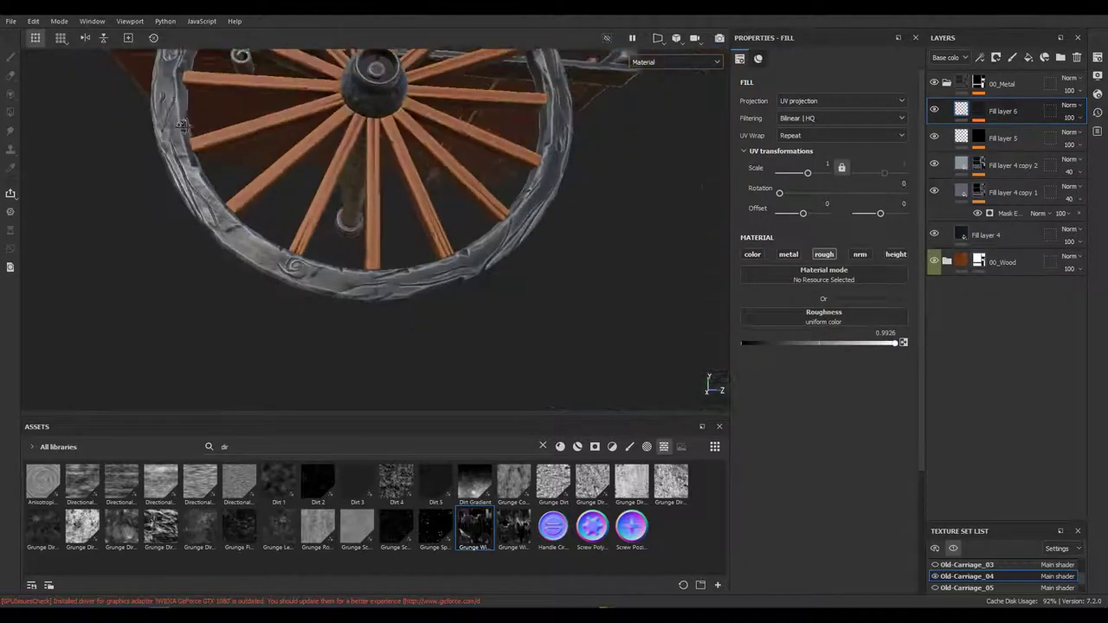
{"action": "left_click_drag", "start_coordinate": [346, 242], "coordinate": [286, 225]}
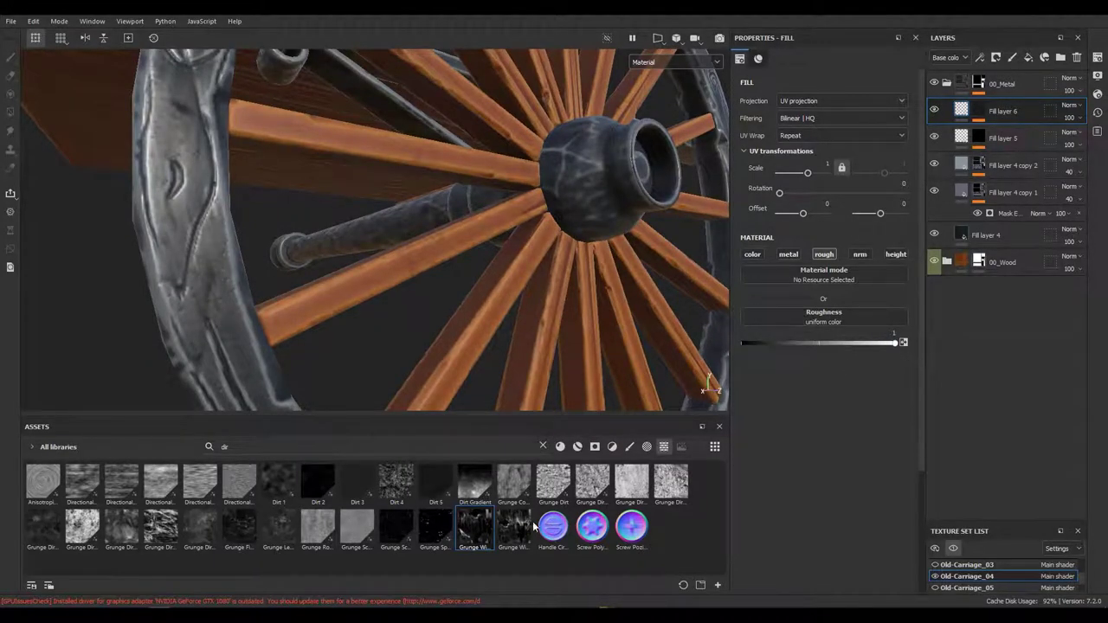
{"action": "left_click_drag", "start_coordinate": [985, 104], "coordinate": [996, 111]}
{"action": "left_click_drag", "start_coordinate": [346, 242], "coordinate": [286, 290]}
Step: Swap the mask pattern to Grunge Leak Dirty and inspect the wheel rim
{"action": "left_click", "coordinate": [1008, 132]}
{"action": "key", "text": "ctrl+z"}
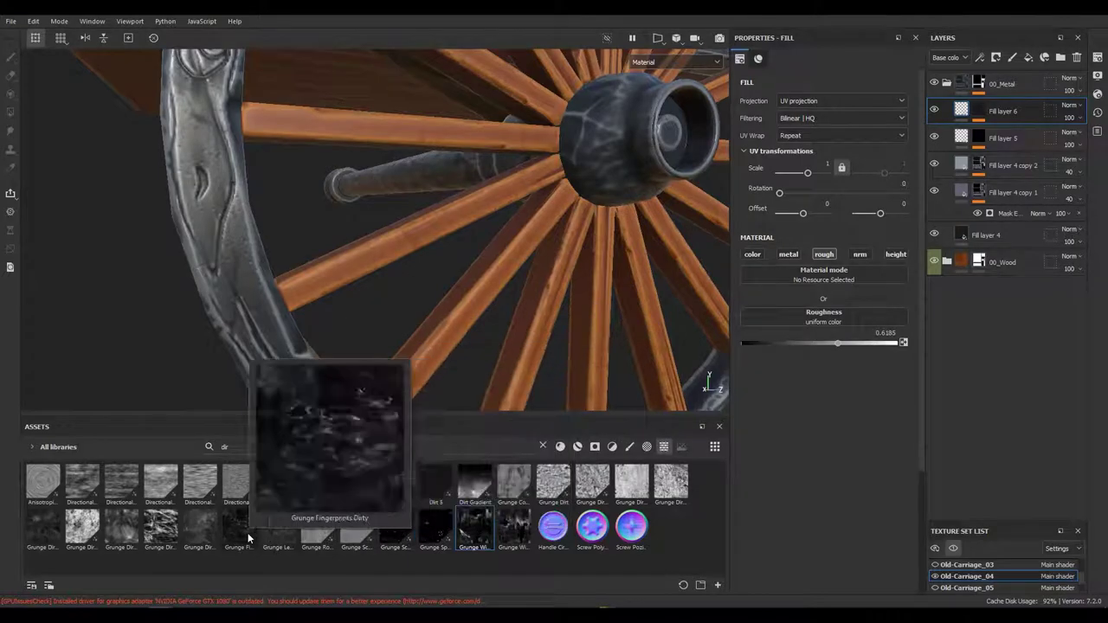
{"action": "key", "text": "ctrl+y"}
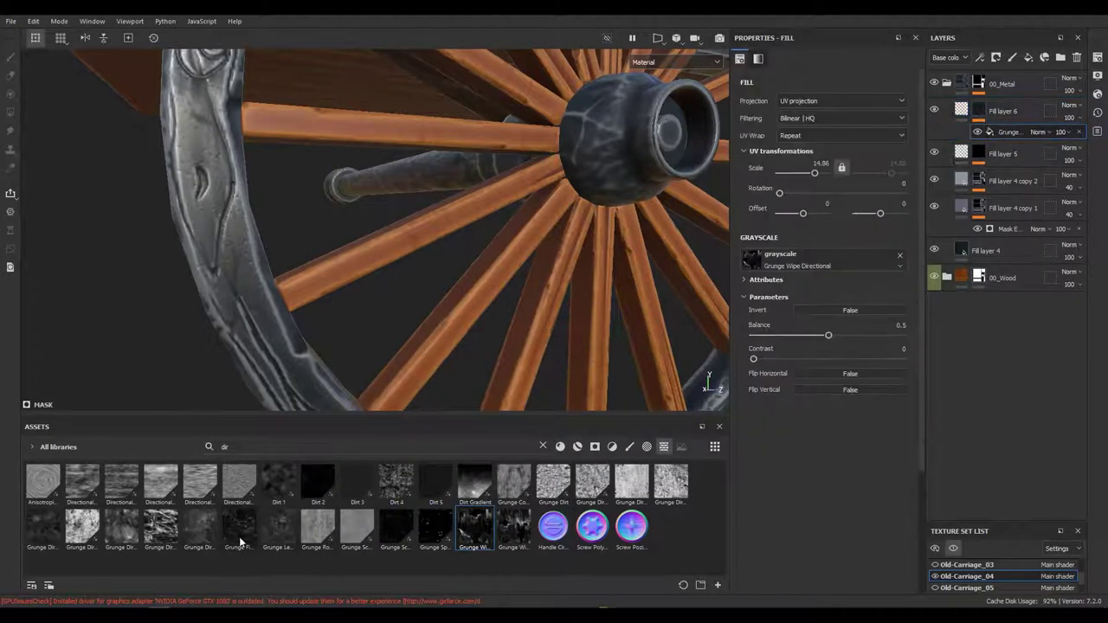
{"action": "left_click", "coordinate": [241, 538]}
{"action": "left_click_drag", "start_coordinate": [234, 282], "coordinate": [862, 275]}
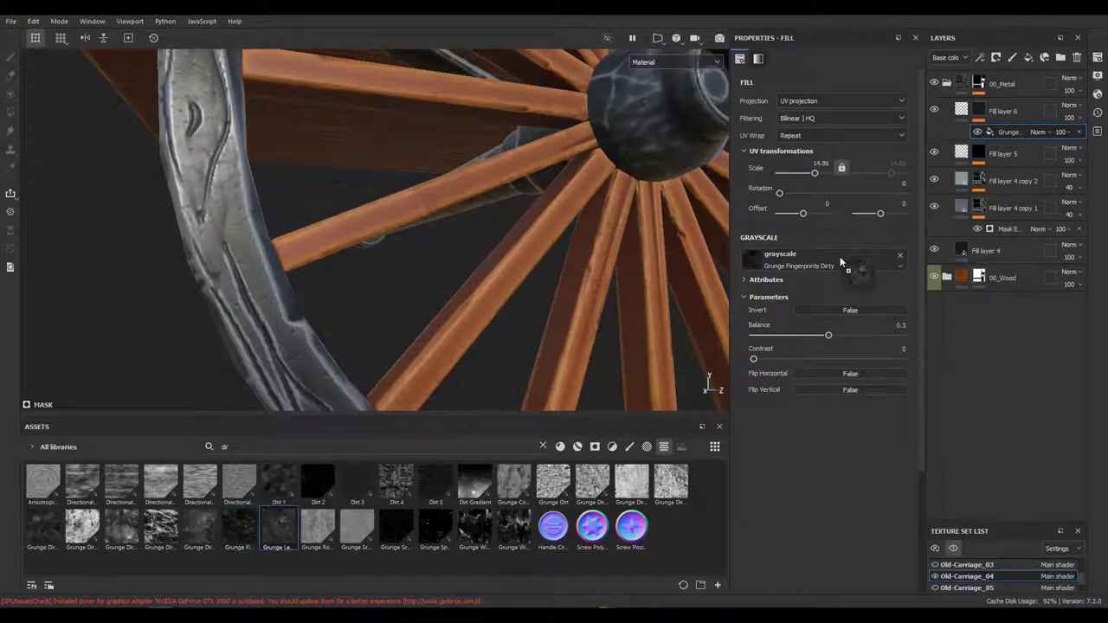
{"action": "left_click_drag", "start_coordinate": [675, 294], "coordinate": [718, 225]}
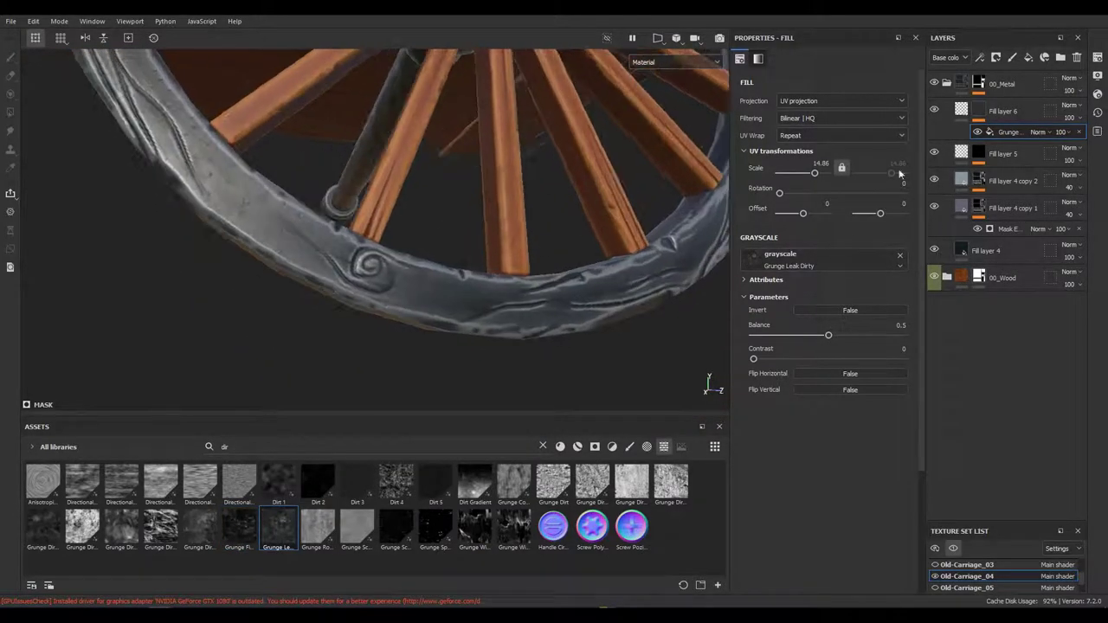
{"action": "left_click_drag", "start_coordinate": [536, 260], "coordinate": [366, 279]}
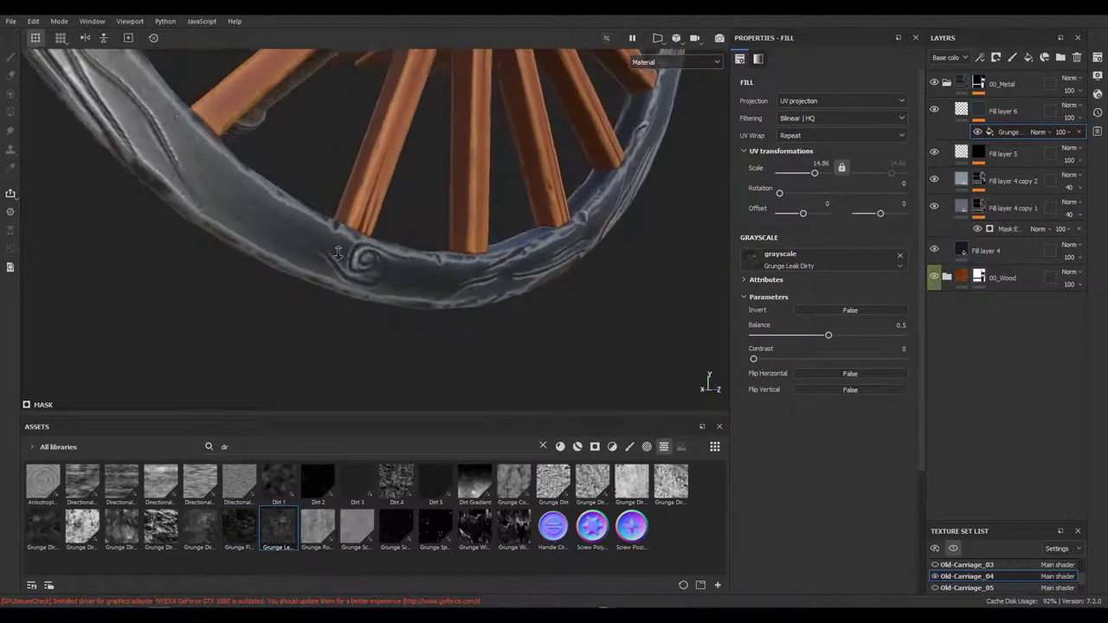
{"action": "left_click", "coordinate": [1001, 141]}
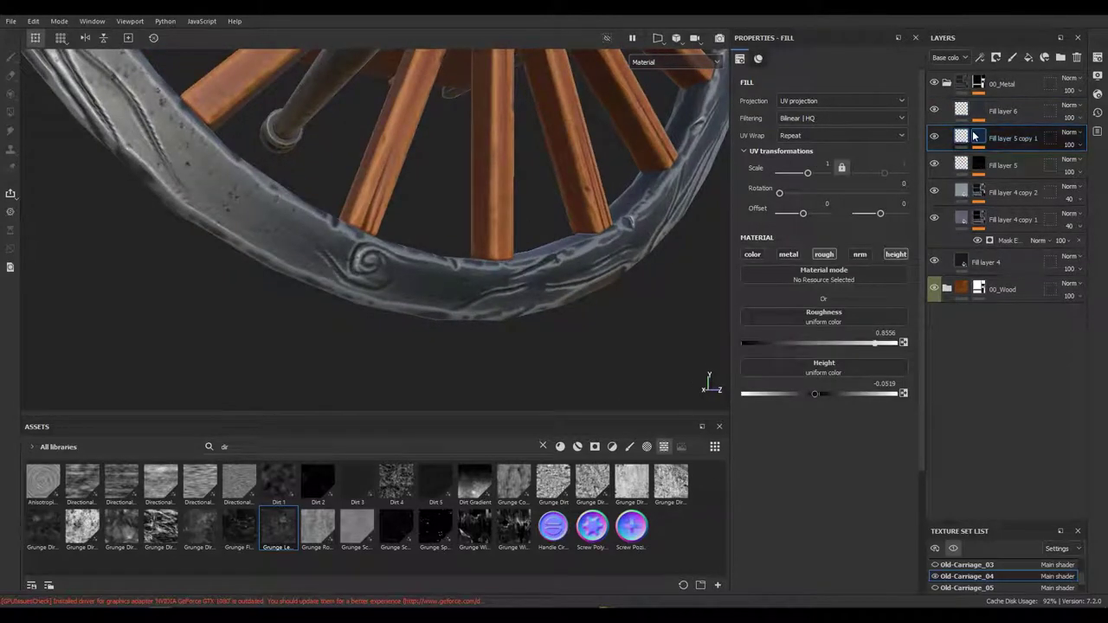
Step: Duplicate Fill layer 5 and add a fill effect to the copy's mask
{"action": "right_click", "coordinate": [1004, 139]}
{"action": "left_click", "coordinate": [988, 158]}
{"action": "left_click", "coordinate": [977, 62]}
{"action": "left_click", "coordinate": [1004, 83]}
{"action": "left_click", "coordinate": [1030, 158]}
{"action": "left_click", "coordinate": [1078, 159]}
{"action": "left_click", "coordinate": [977, 62]}
{"action": "left_click", "coordinate": [1004, 95]}
Step: Use Grunge Scratches Rough in the mask: scale 6.27, balance 0.65, dirtiness 0.47
{"action": "left_click_drag", "start_coordinate": [398, 543], "coordinate": [779, 257]}
{"action": "left_click", "coordinate": [978, 136]}
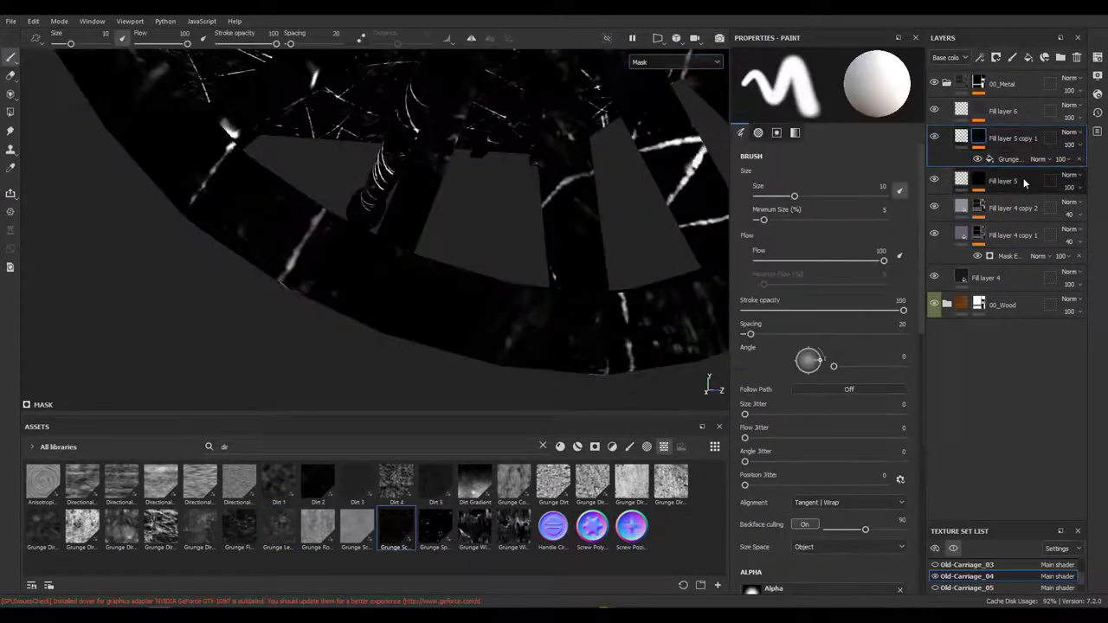
{"action": "left_click", "coordinate": [1008, 160]}
{"action": "left_click_drag", "start_coordinate": [810, 175], "coordinate": [812, 175]}
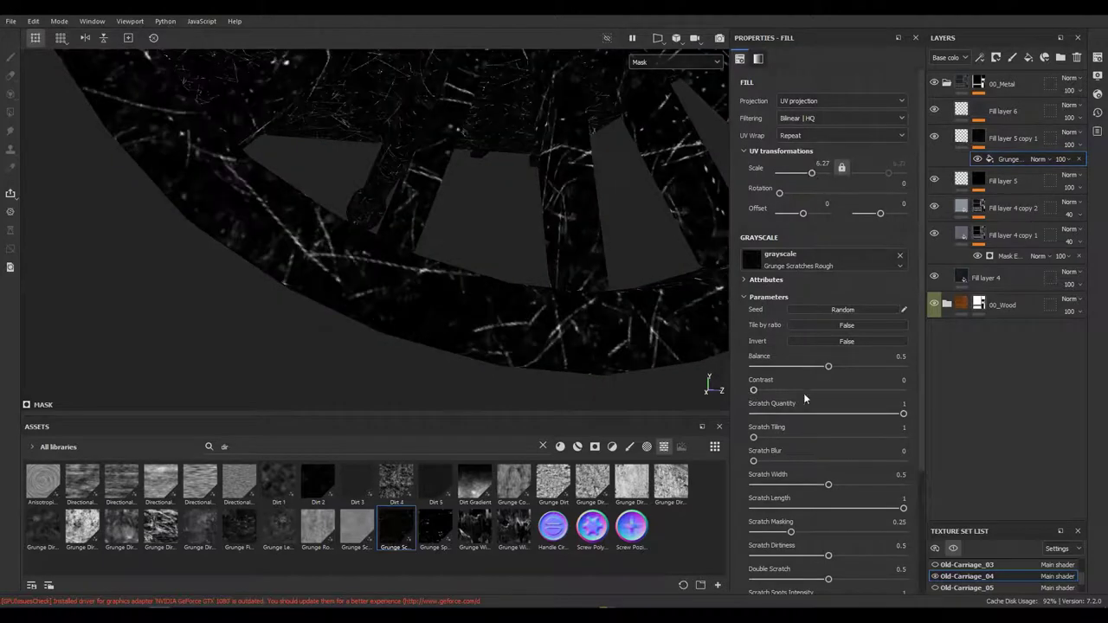
{"action": "left_click_drag", "start_coordinate": [840, 367], "coordinate": [851, 370]}
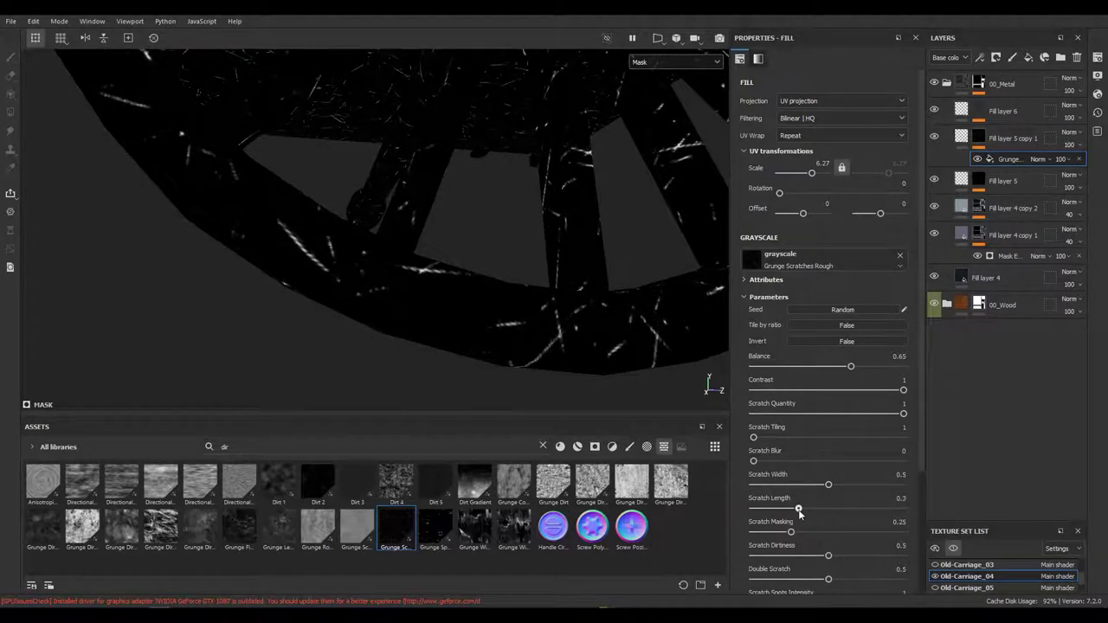
{"action": "left_click_drag", "start_coordinate": [859, 558], "coordinate": [824, 558]}
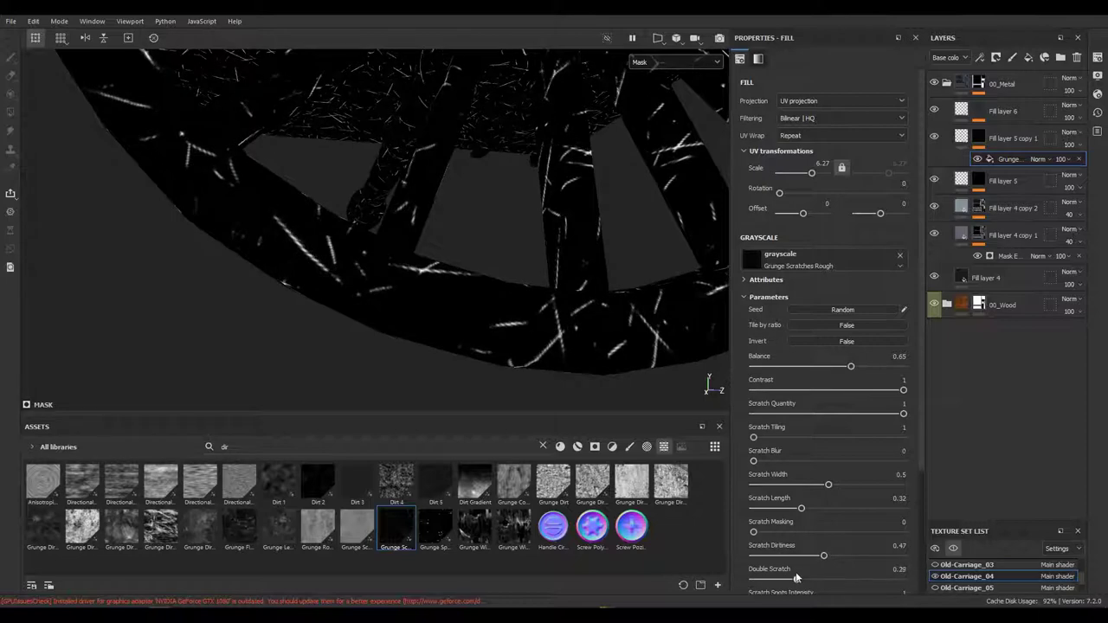
Step: Thin the scratches to width 0.12 and turn the scratched layer back on
{"action": "left_click_drag", "start_coordinate": [544, 259], "coordinate": [265, 216]}
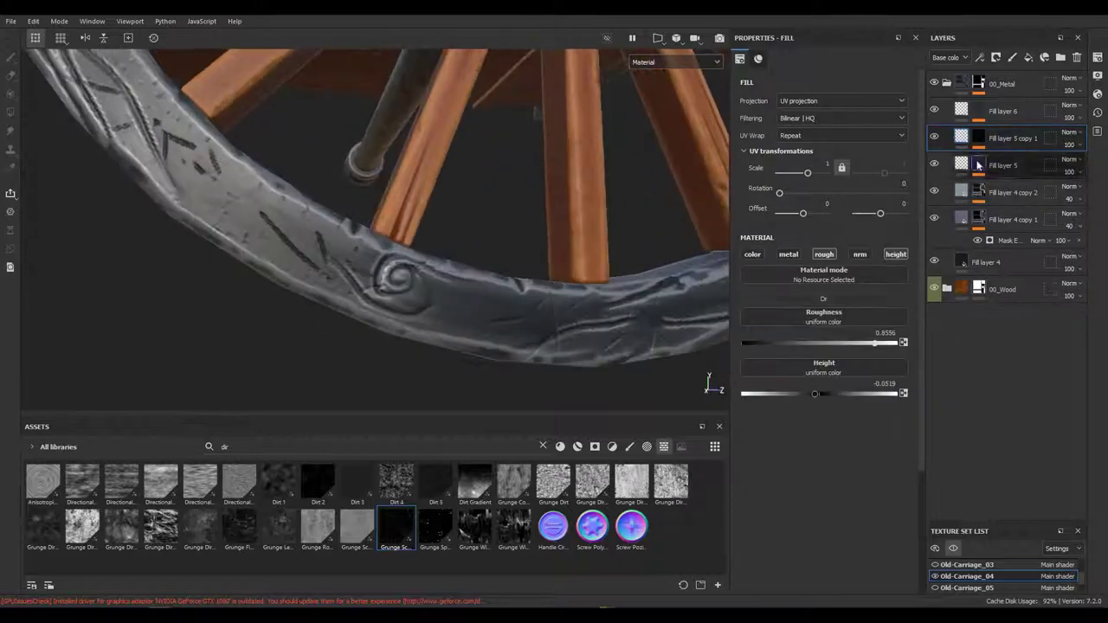
{"action": "left_click", "coordinate": [978, 138]}
{"action": "left_click", "coordinate": [1003, 160]}
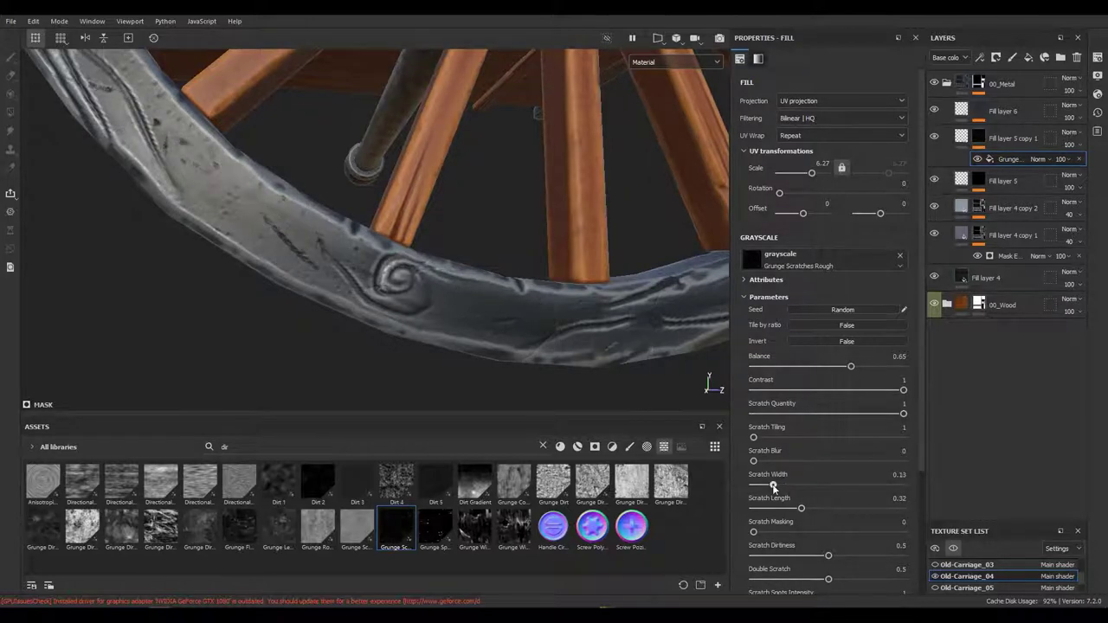
{"action": "left_click_drag", "start_coordinate": [767, 487], "coordinate": [770, 485]}
{"action": "left_click_drag", "start_coordinate": [450, 225], "coordinate": [235, 238]}
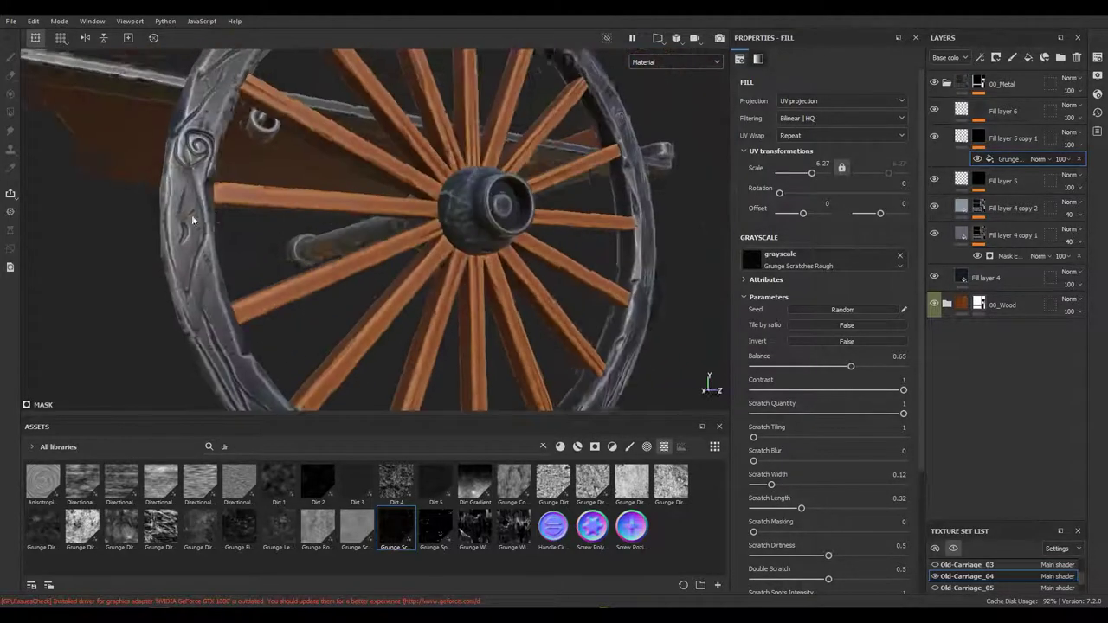
{"action": "left_click", "coordinate": [933, 137]}
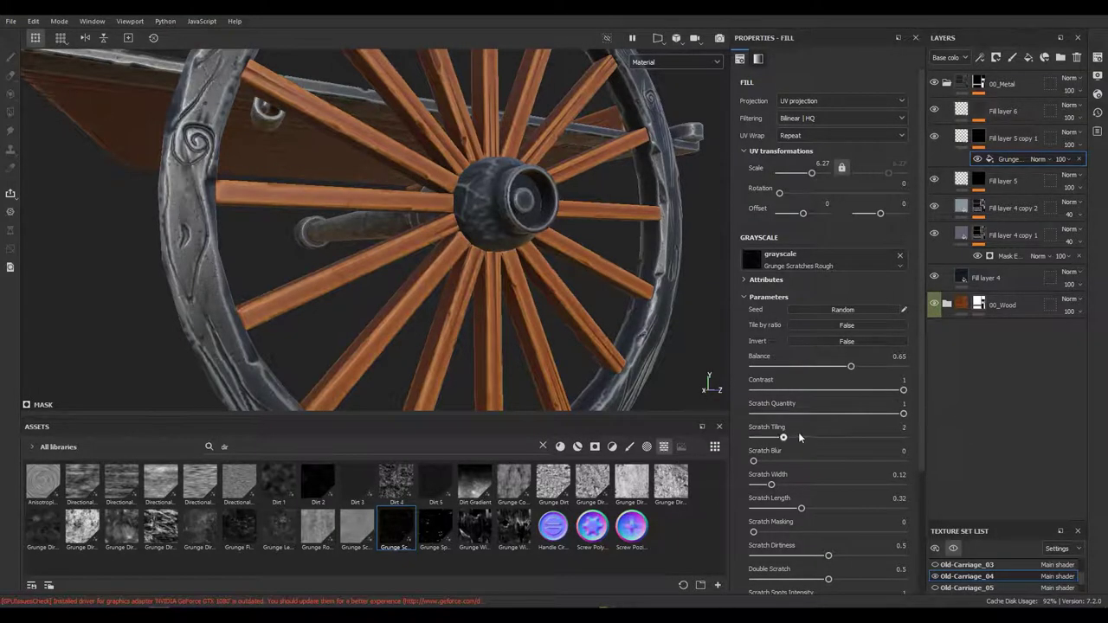
Step: Inspect the scratched wheel rim and hub up close
{"action": "left_click_drag", "start_coordinate": [390, 259], "coordinate": [309, 266]}
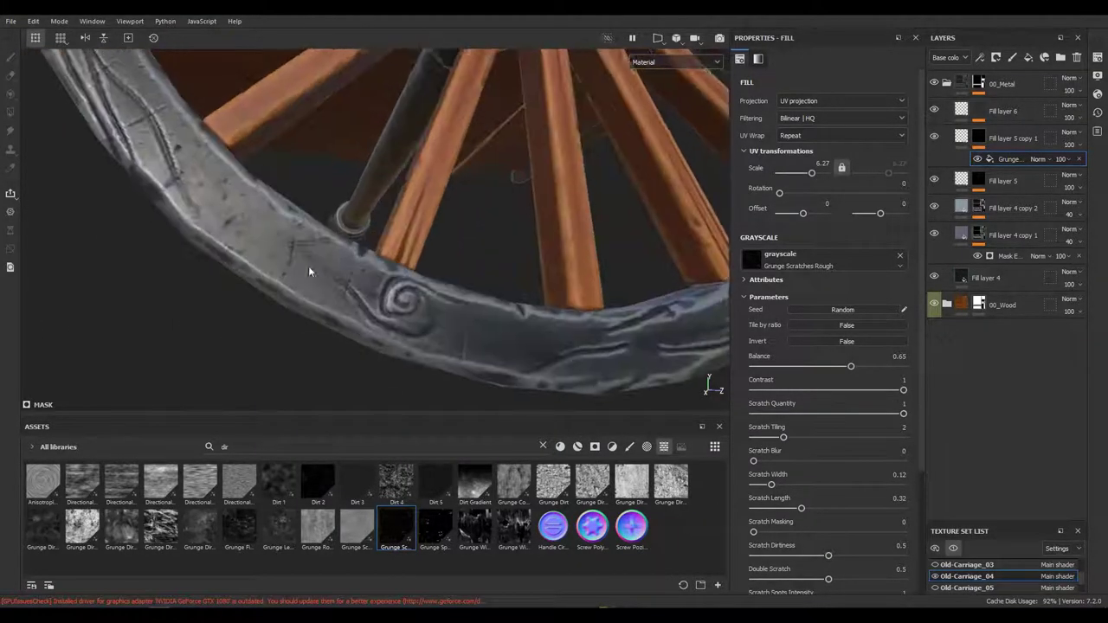
{"action": "scroll", "scroll_direction": "down", "scroll_amount": 3}
{"action": "left_click_drag", "start_coordinate": [278, 189], "coordinate": [404, 163]}
{"action": "scroll", "scroll_direction": "up", "scroll_amount": 3}
{"action": "left_click_drag", "start_coordinate": [257, 173], "coordinate": [248, 265]}
{"action": "scroll", "scroll_direction": "down", "scroll_amount": 3}
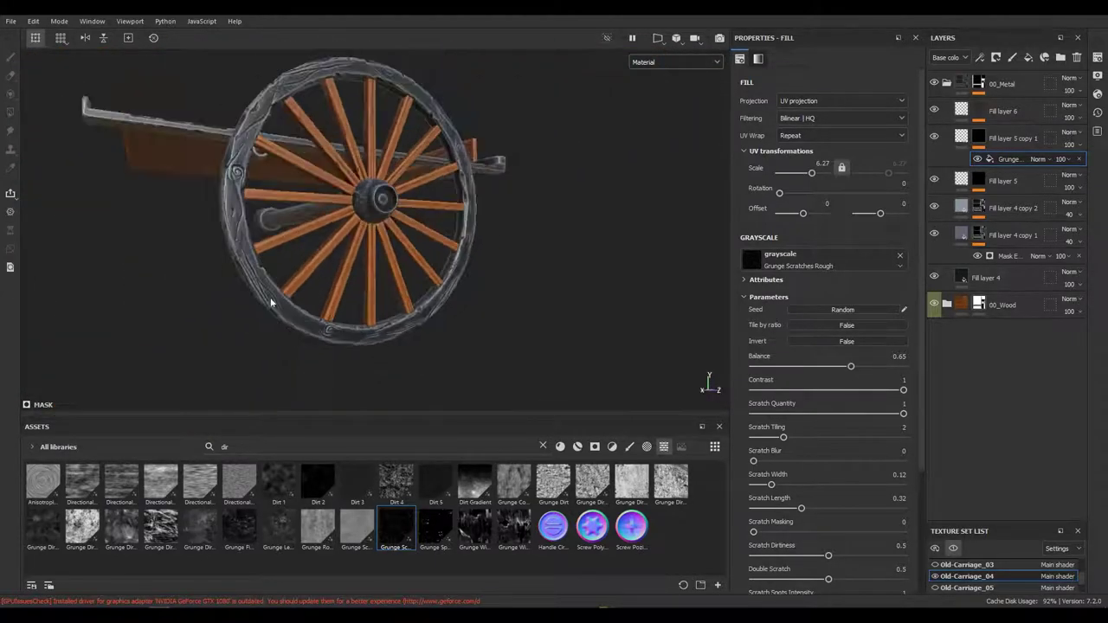
{"action": "left_click_drag", "start_coordinate": [272, 302], "coordinate": [283, 307]}
{"action": "scroll", "scroll_direction": "up", "scroll_amount": 3}
{"action": "scroll", "scroll_direction": "down", "scroll_amount": 3}
{"action": "left_click_drag", "start_coordinate": [315, 291], "coordinate": [260, 286]}
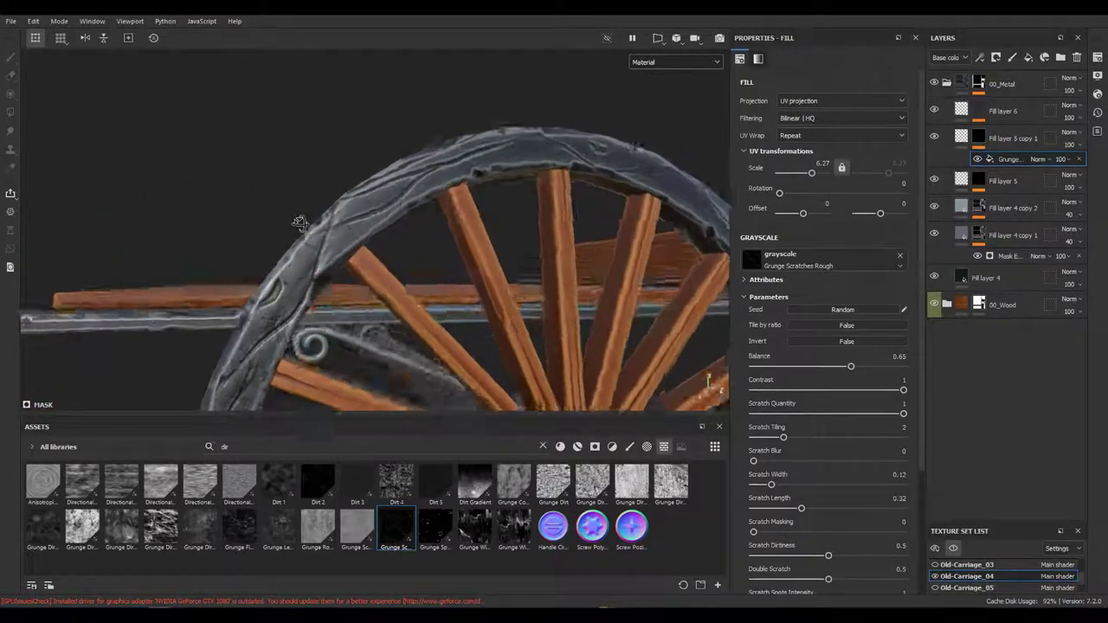
{"action": "left_click", "coordinate": [996, 57]}
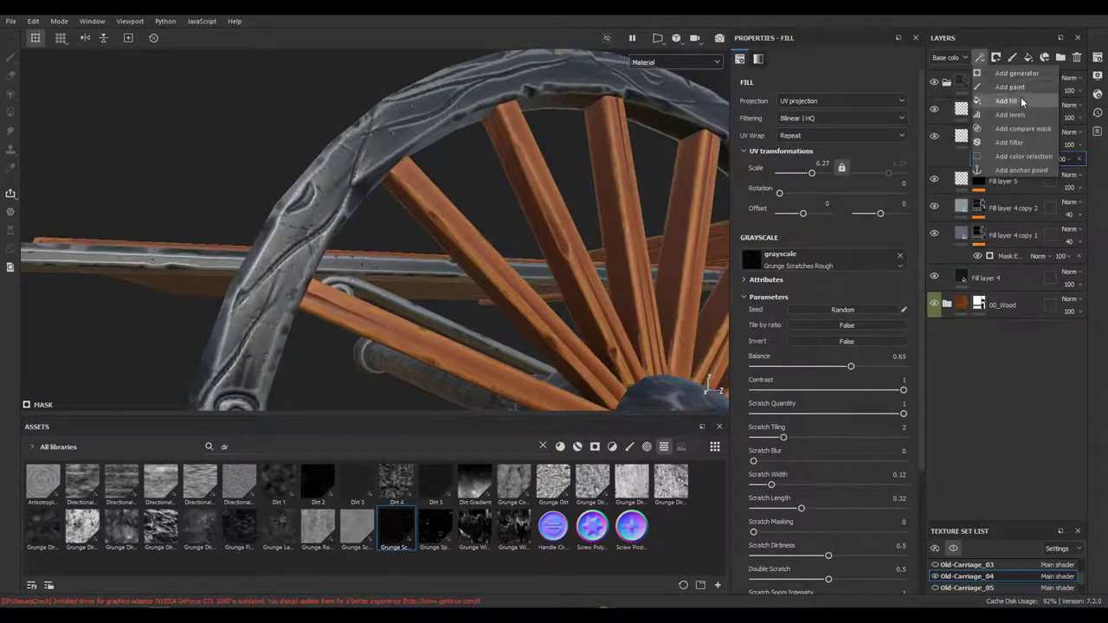
Step: Add a fill to the copy's mask with Clouds 2 as its grayscale
{"action": "left_click", "coordinate": [1020, 97]}
{"action": "left_click", "coordinate": [273, 446]}
{"action": "key", "text": "BackSpace"}
{"action": "key", "text": "BackSpace"}
{"action": "type", "text": "ou"}
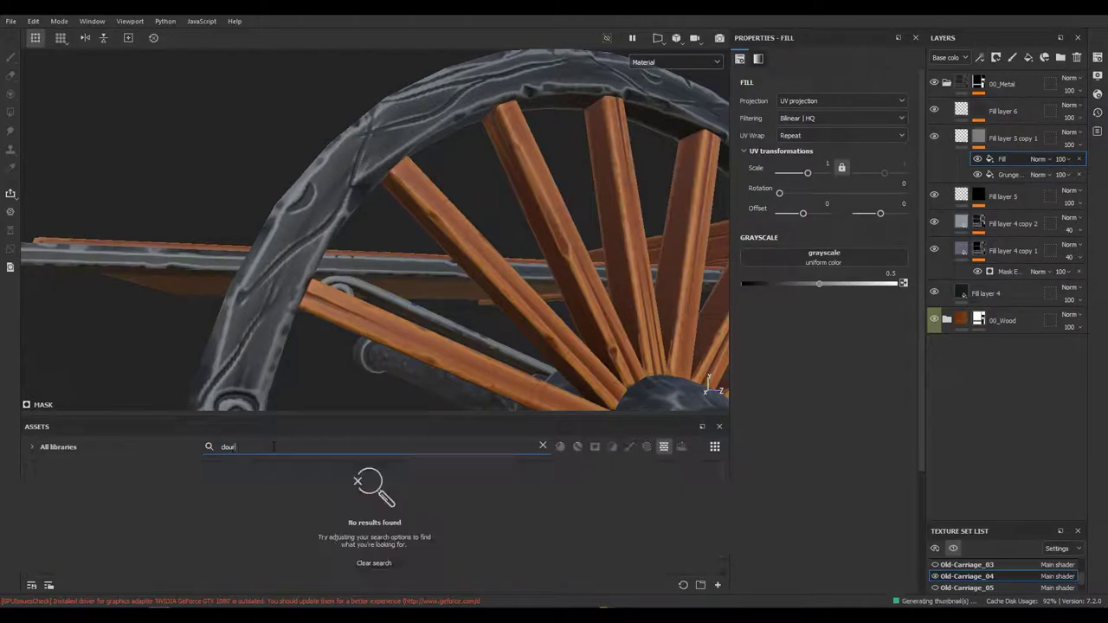
{"action": "type", "text": "l"}
{"action": "mouse_move", "coordinate": [161, 483]}
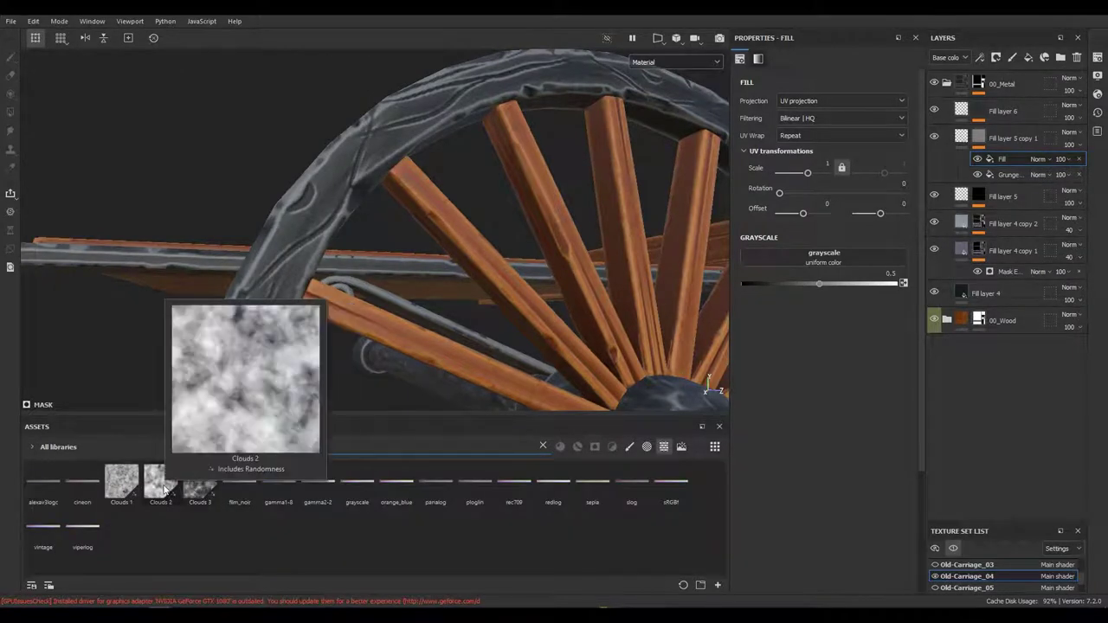
{"action": "left_click_drag", "start_coordinate": [165, 490], "coordinate": [783, 258]}
Step: Raise the Clouds 2 contrast and scale, lower its balance, and set blend to Multiply
{"action": "left_click", "coordinate": [1009, 159]}
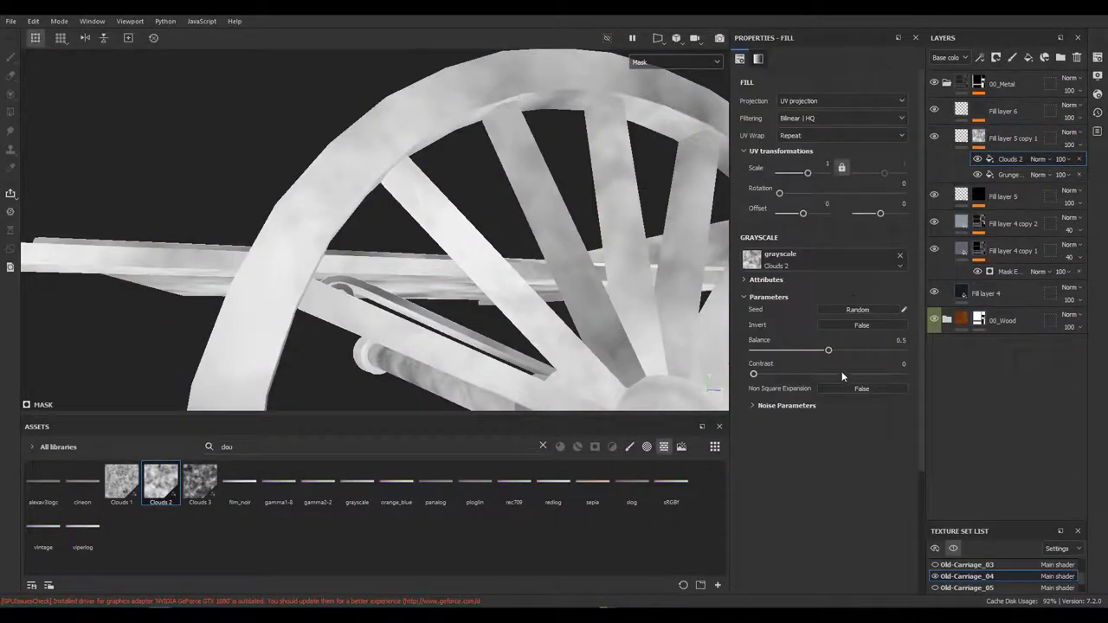
{"action": "left_click_drag", "start_coordinate": [842, 374], "coordinate": [873, 374]}
{"action": "left_click_drag", "start_coordinate": [807, 174], "coordinate": [817, 173]}
{"action": "left_click_drag", "start_coordinate": [827, 350], "coordinate": [791, 350]}
{"action": "left_click", "coordinate": [1042, 160]}
{"action": "left_click", "coordinate": [1049, 214]}
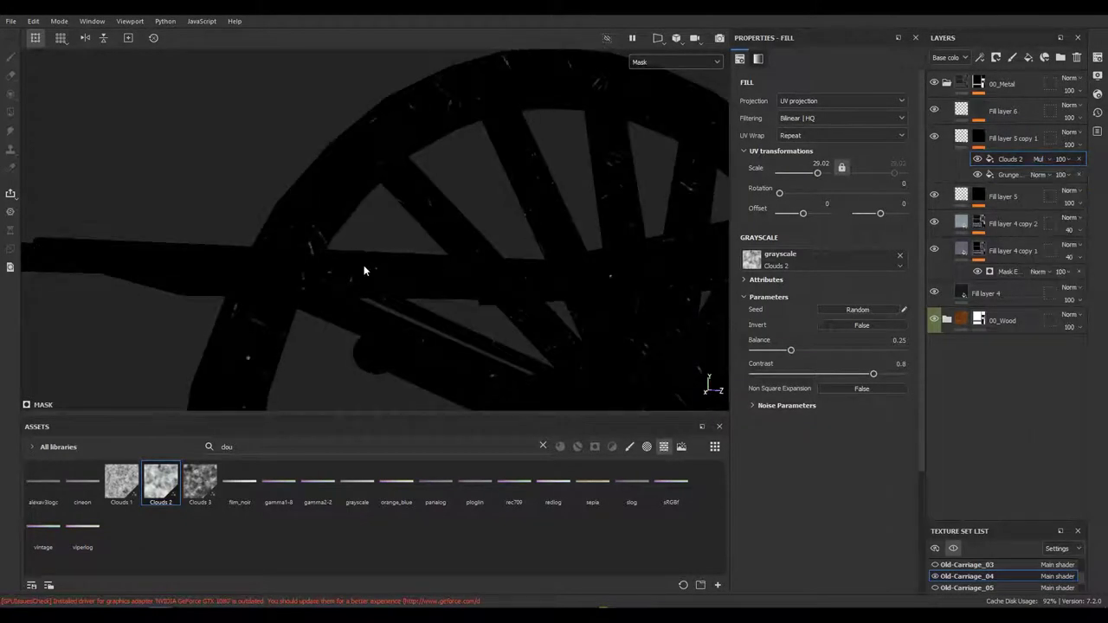
Step: Lower the cloud mask balance to 0.37 while checking the rim in full material view
{"action": "key", "text": "m"}
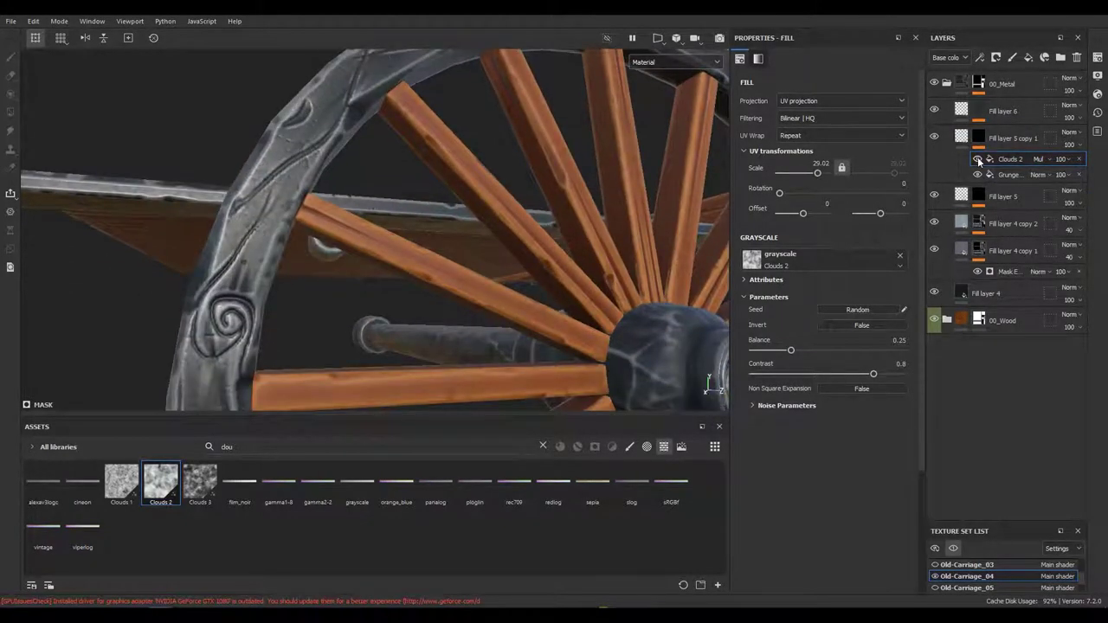
{"action": "key", "text": "f"}
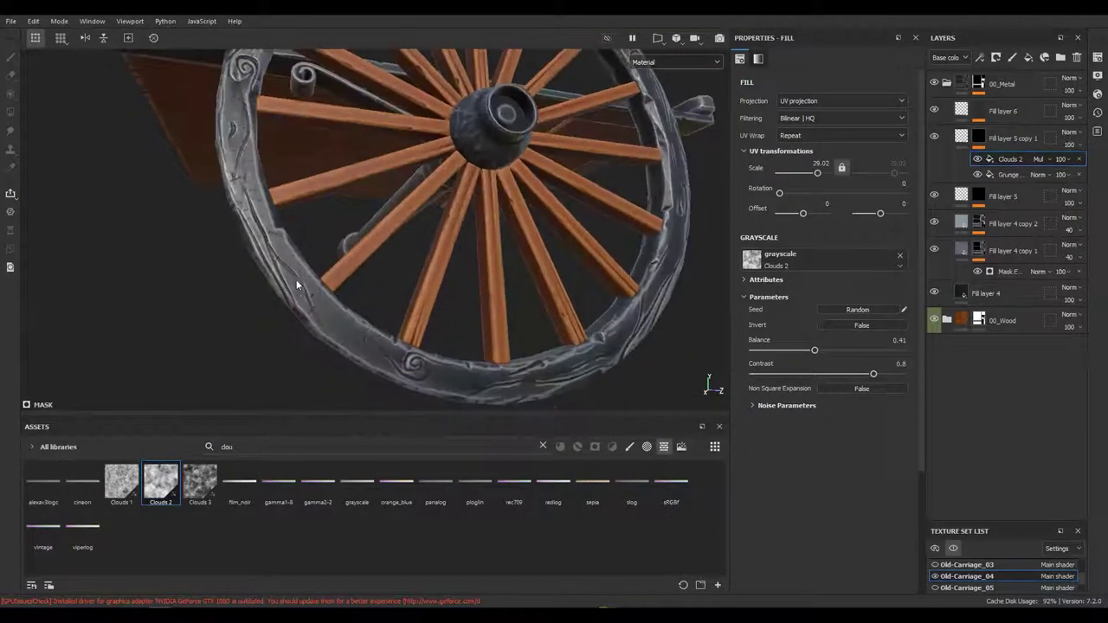
{"action": "left_click_drag", "start_coordinate": [296, 279], "coordinate": [458, 405]}
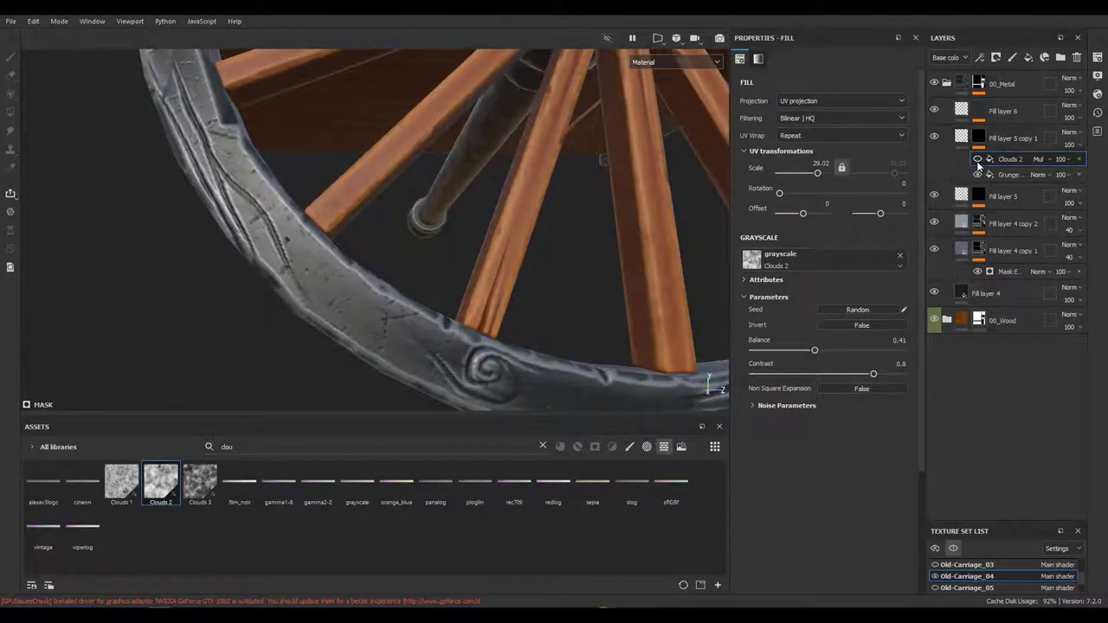
{"action": "left_click_drag", "start_coordinate": [814, 350], "coordinate": [787, 350]}
{"action": "left_click", "coordinate": [987, 155]}
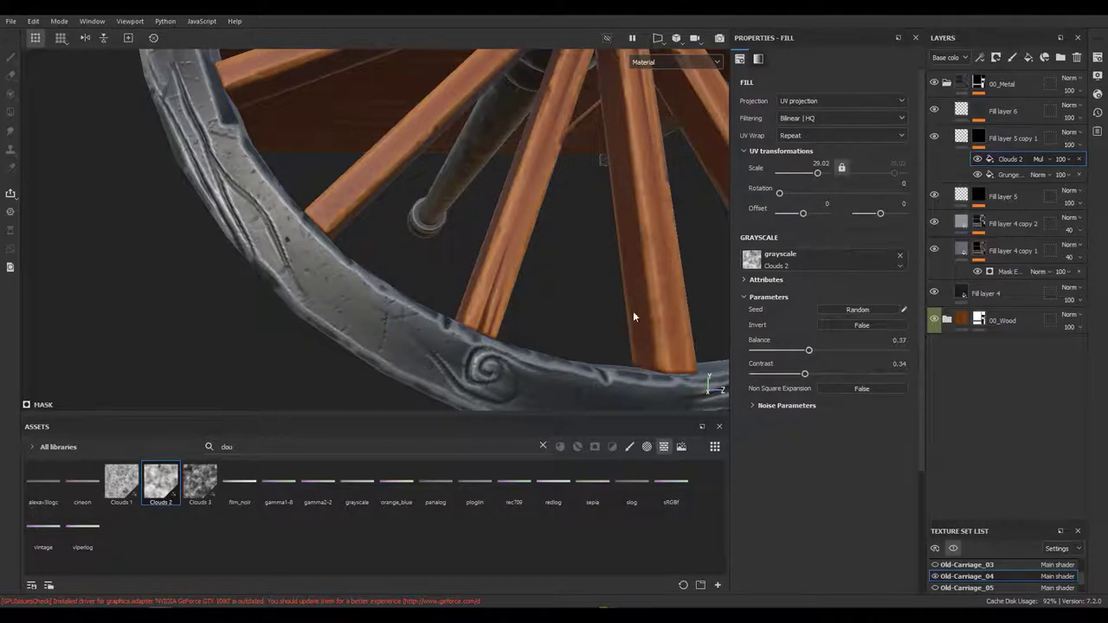
{"action": "scroll", "scroll_direction": "down", "scroll_amount": 3}
{"action": "left_click_drag", "start_coordinate": [633, 317], "coordinate": [245, 199]}
{"action": "scroll", "scroll_direction": "up", "scroll_amount": 3}
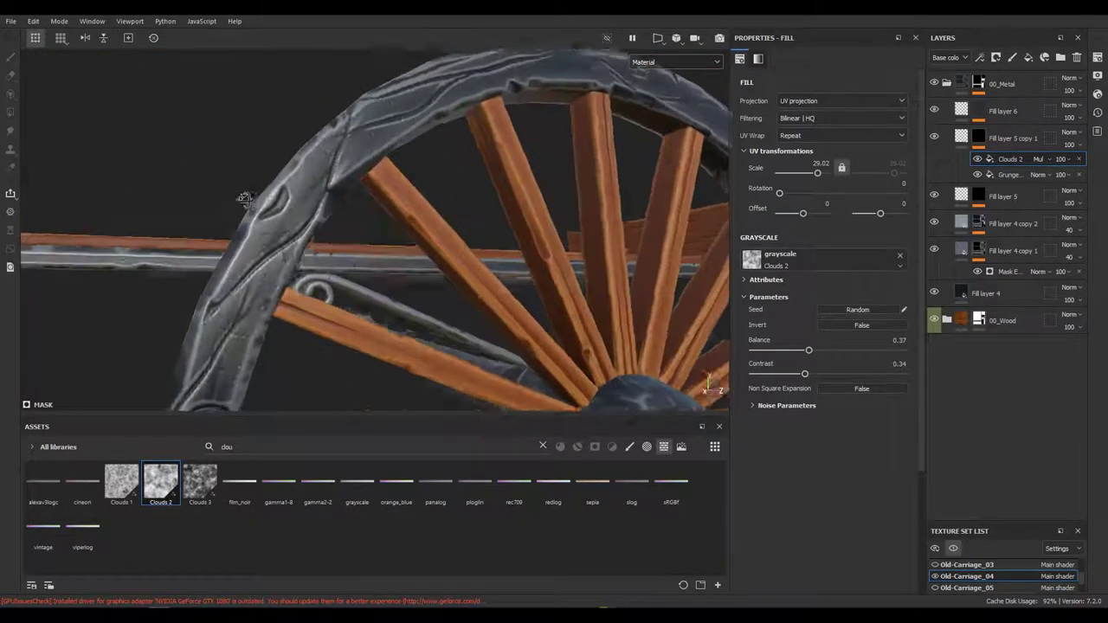
Step: Collapse the 00_Metal folder in the layer stack
{"action": "left_click", "coordinate": [937, 138]}
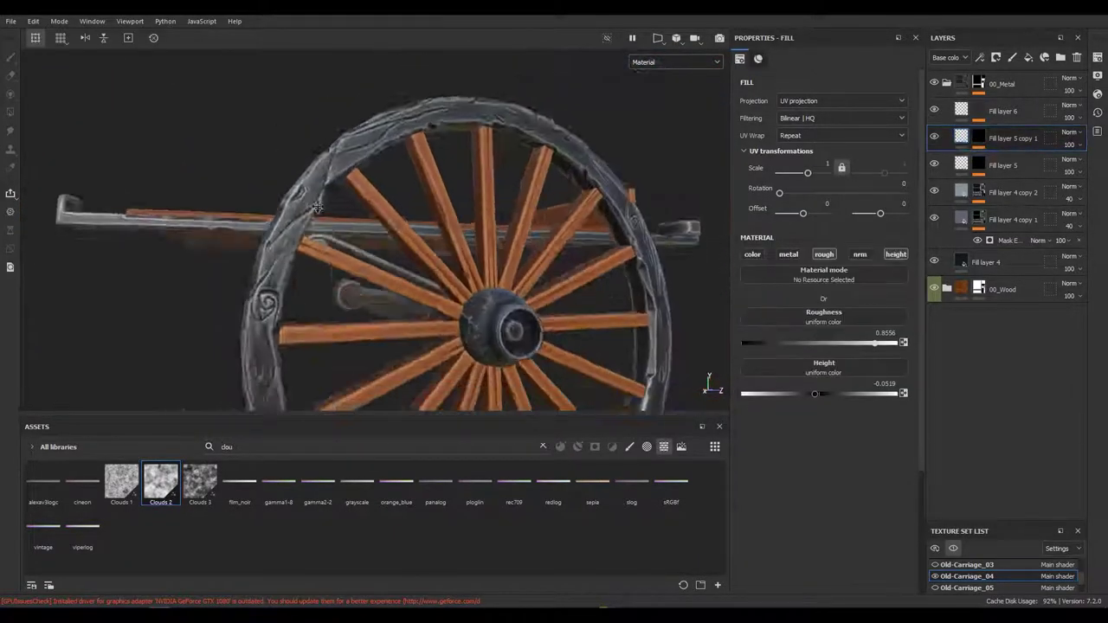
{"action": "left_click_drag", "start_coordinate": [378, 234], "coordinate": [333, 243]}
{"action": "left_click", "coordinate": [947, 83]}
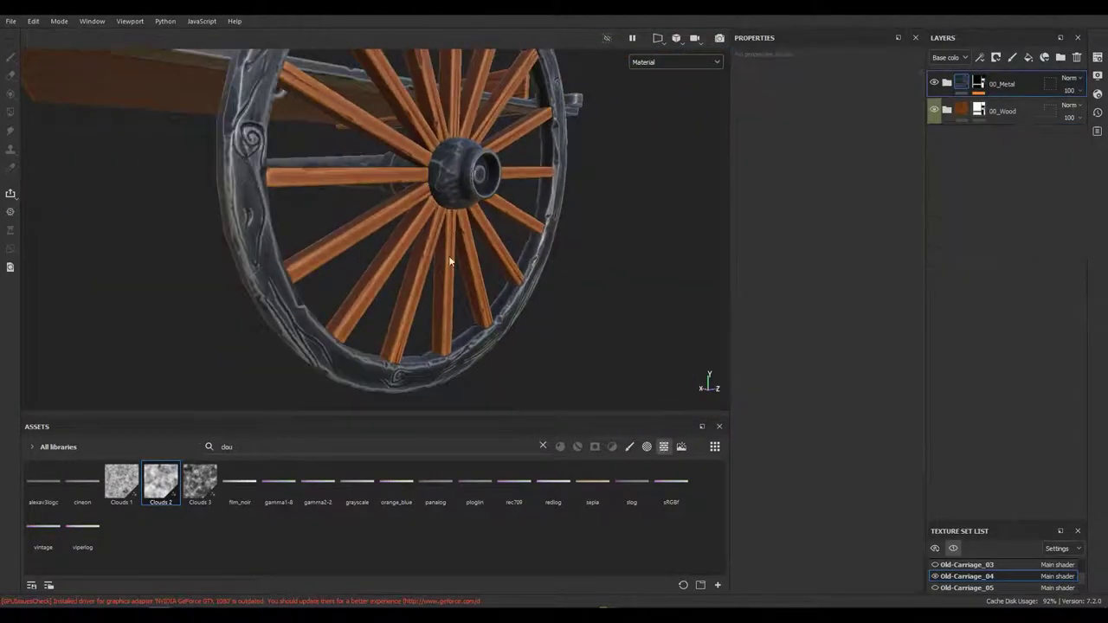
Step: Save the 00_Metal folder as a 00_Metal smart material, then switch to Old-Carriage_05
{"action": "left_click_drag", "start_coordinate": [526, 240], "coordinate": [359, 232]}
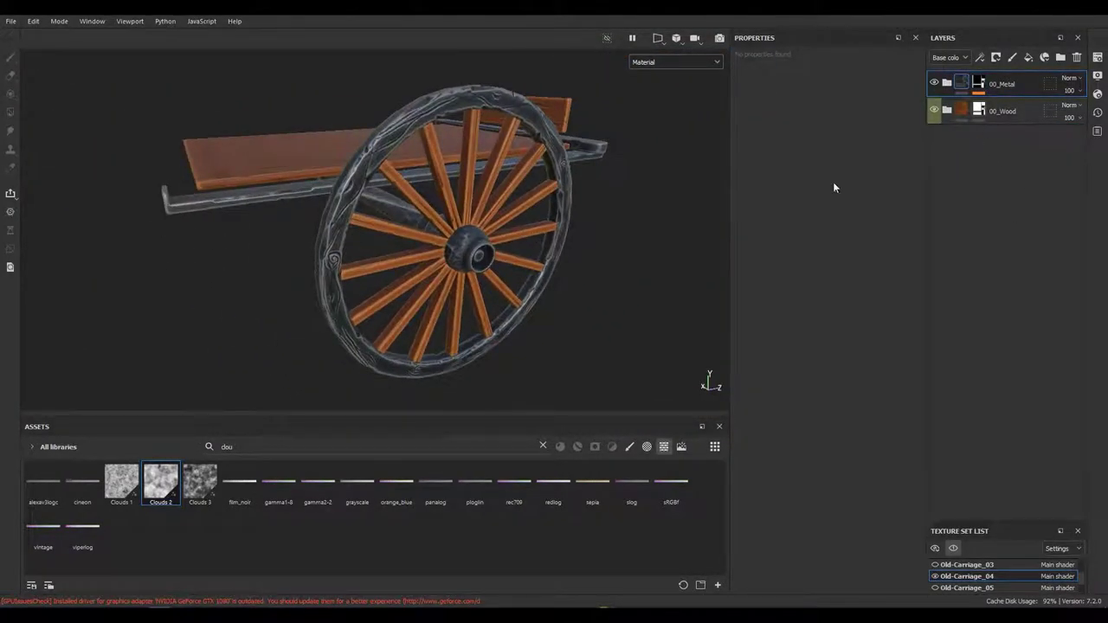
{"action": "left_click", "coordinate": [542, 446]}
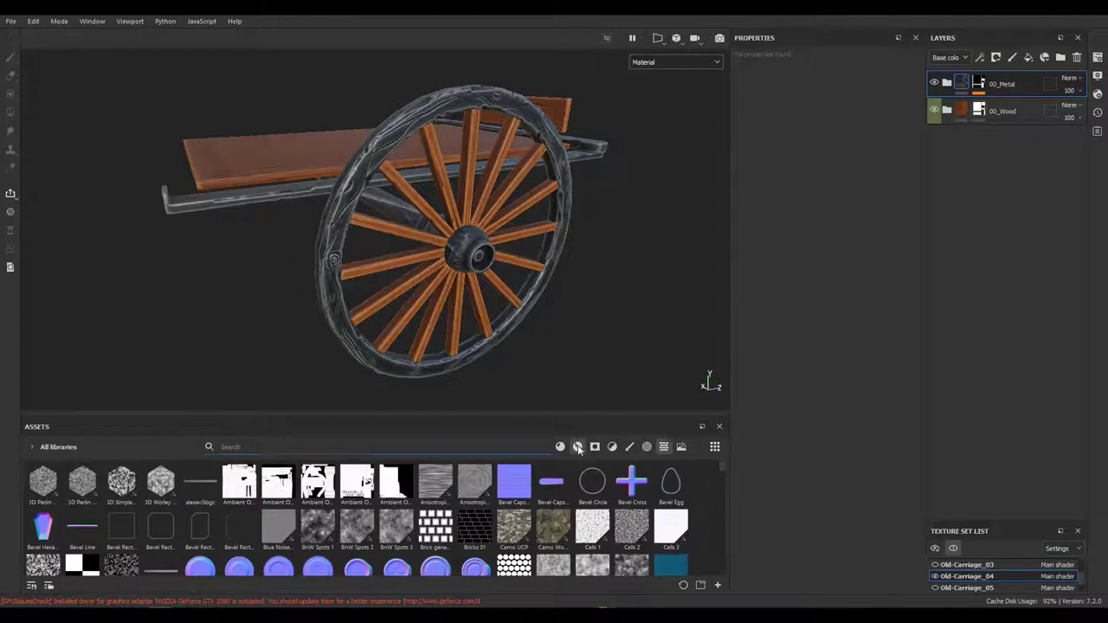
{"action": "left_click", "coordinate": [579, 447]}
{"action": "left_click_drag", "start_coordinate": [519, 234], "coordinate": [458, 234]}
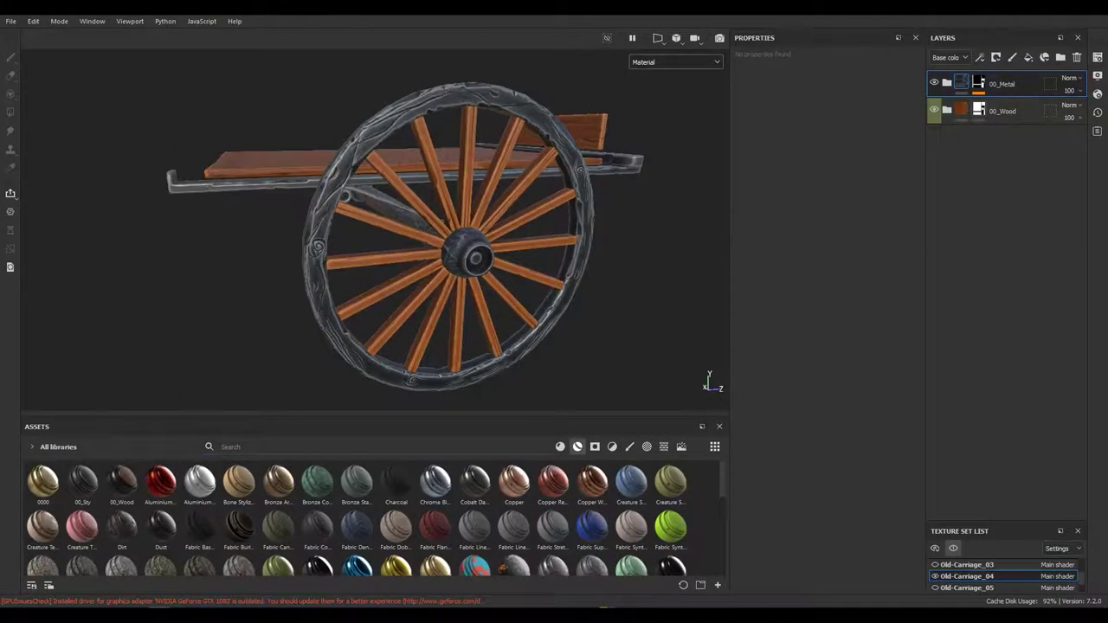
{"action": "right_click", "coordinate": [1021, 84]}
{"action": "left_click", "coordinate": [989, 448]}
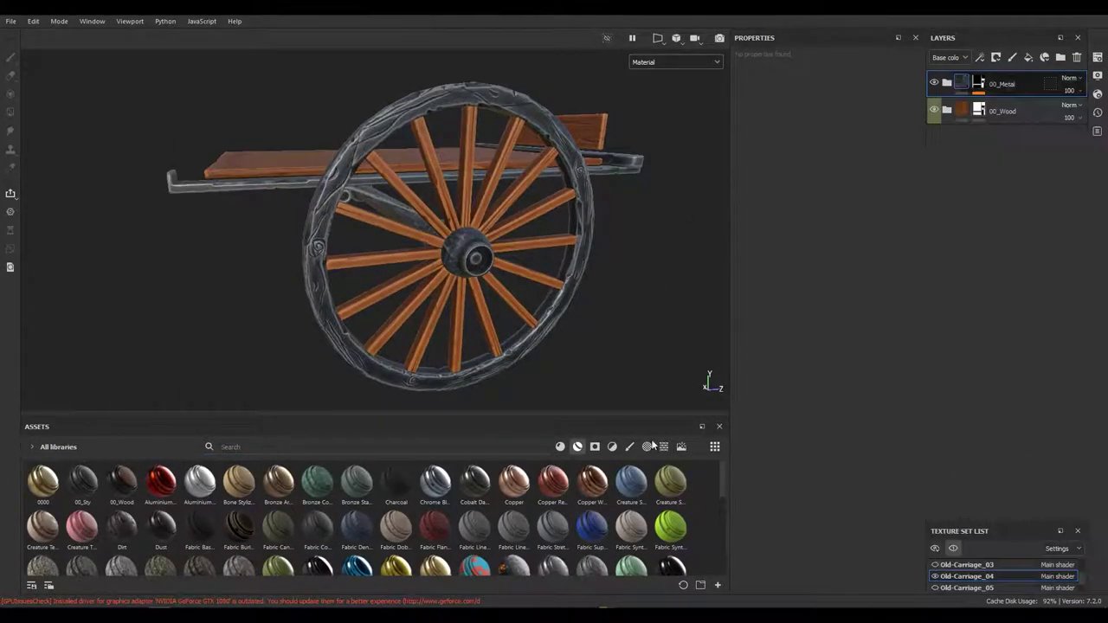
{"action": "left_click_drag", "start_coordinate": [490, 372], "coordinate": [490, 319]}
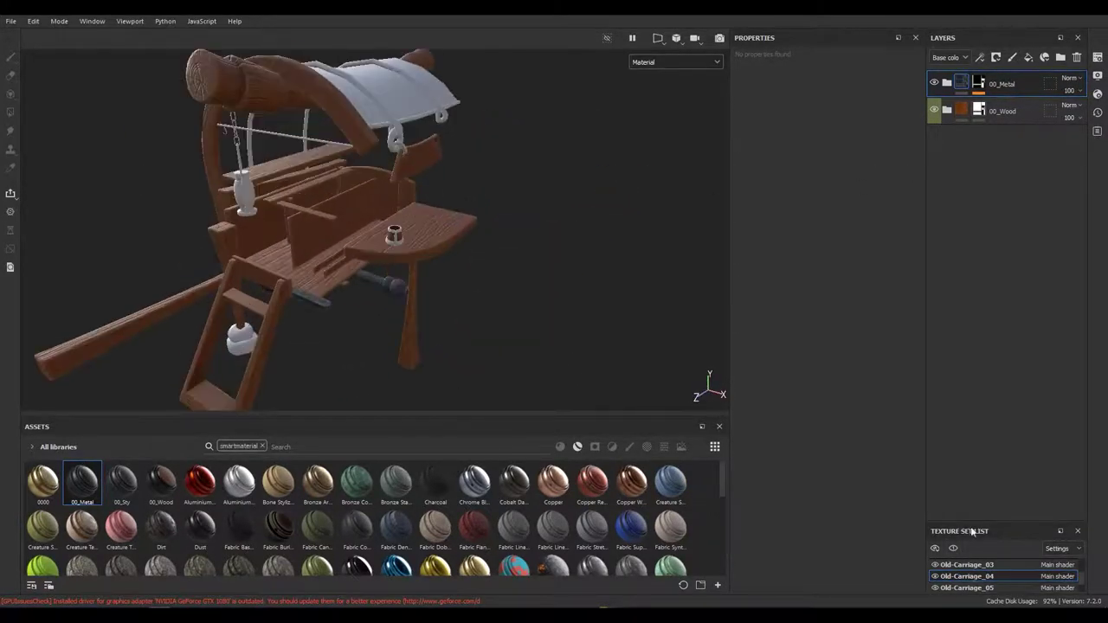
{"action": "left_click", "coordinate": [964, 587]}
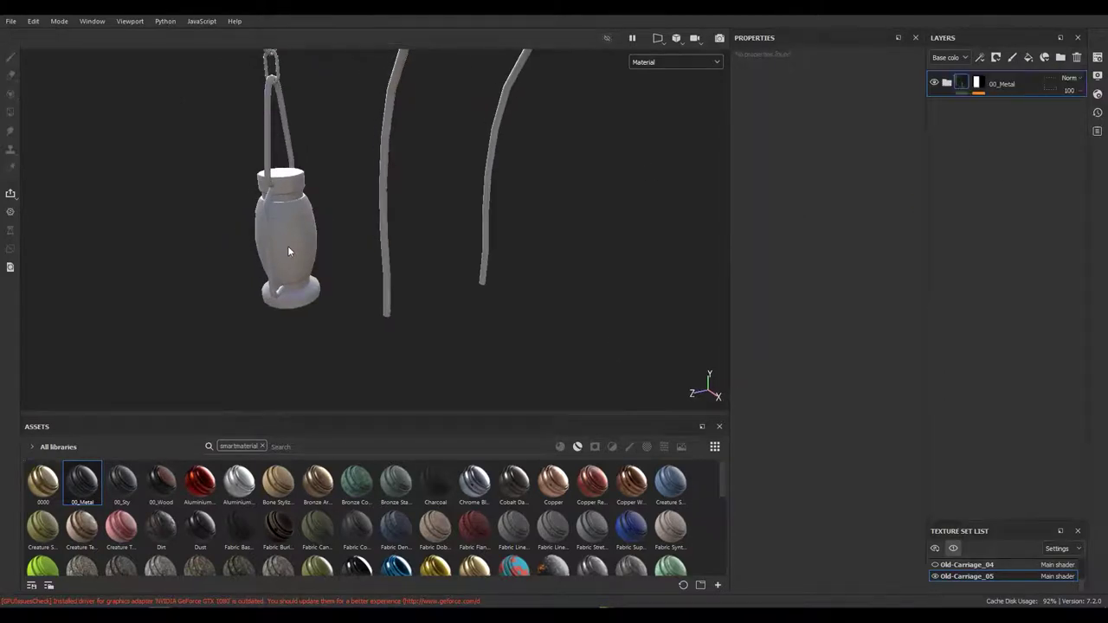
Step: Add a black mask to the 00_Metal folder and paint with white
{"action": "right_click", "coordinate": [1065, 84]}
{"action": "left_click", "coordinate": [1068, 90]}
{"action": "right_click", "coordinate": [1068, 90]}
{"action": "key", "text": "Escape"}
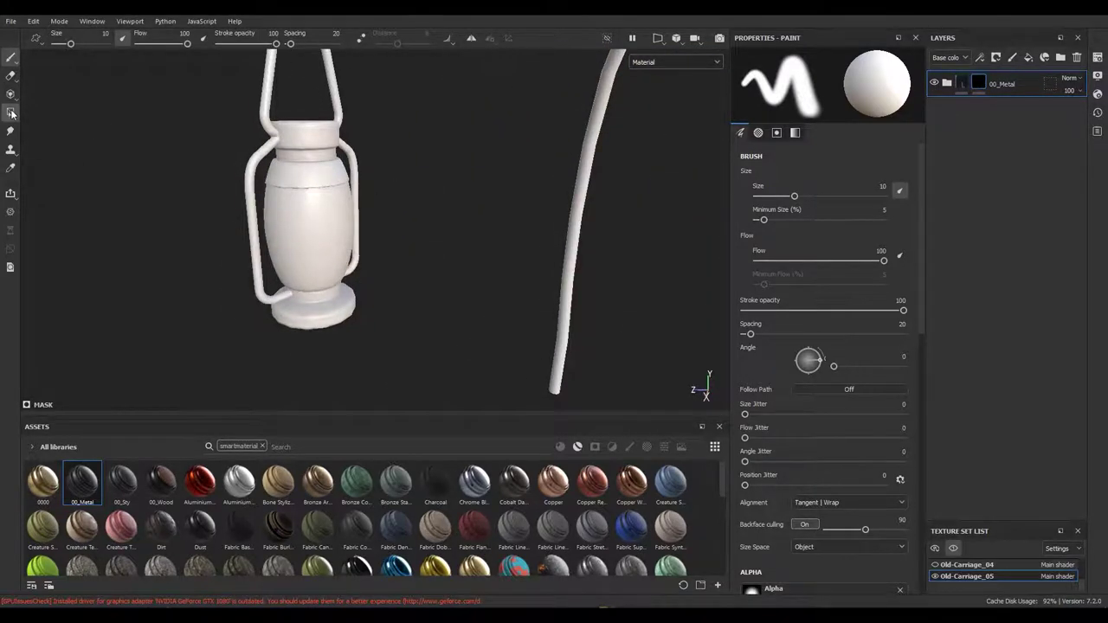
Step: Polygon-fill the lantern's metal cap and base in mesh mode, leaving the glass body out
{"action": "left_click", "coordinate": [11, 114]}
{"action": "left_click_drag", "start_coordinate": [376, 96], "coordinate": [294, 201]}
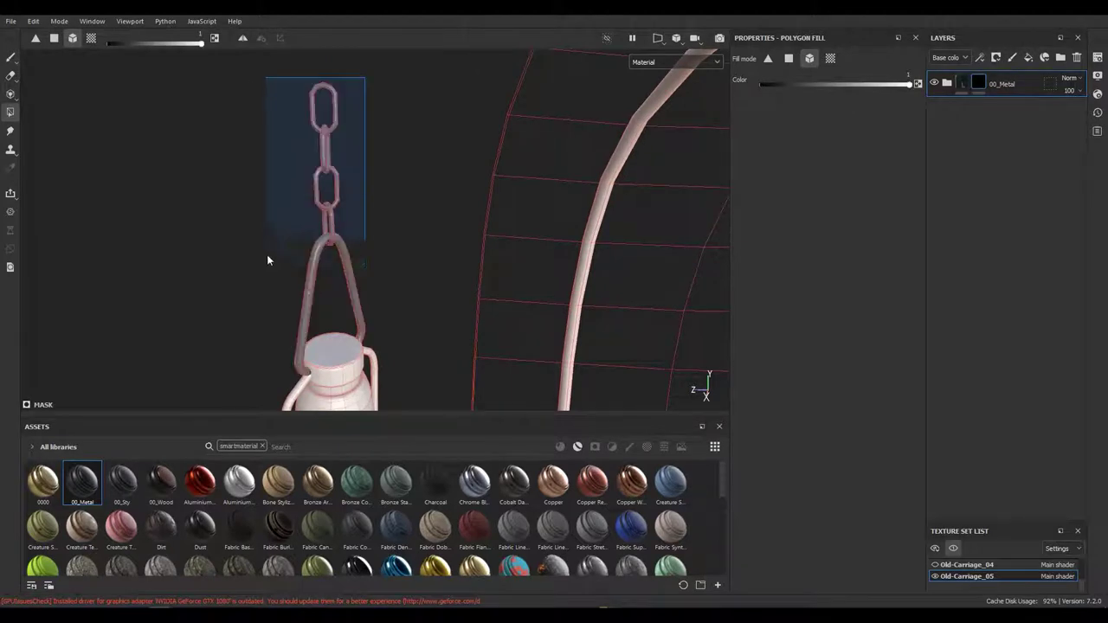
{"action": "left_click_drag", "start_coordinate": [267, 260], "coordinate": [283, 247]}
{"action": "left_click_drag", "start_coordinate": [341, 225], "coordinate": [139, 40]}
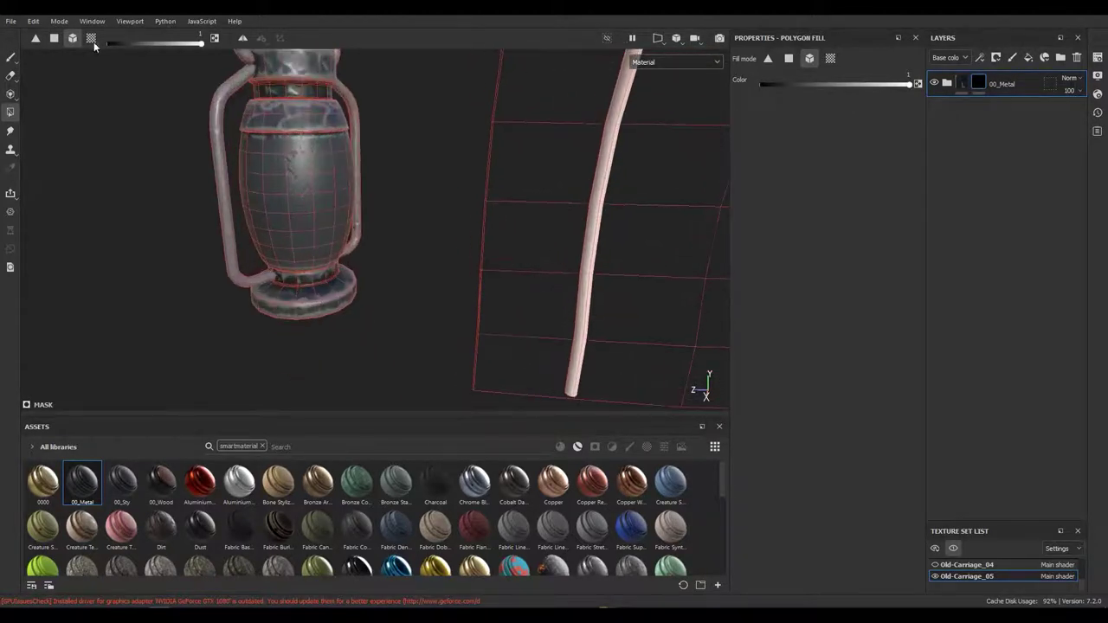
{"action": "left_click", "coordinate": [321, 178]}
{"action": "left_click_drag", "start_coordinate": [321, 179], "coordinate": [855, 158]}
{"action": "left_click", "coordinate": [961, 83]}
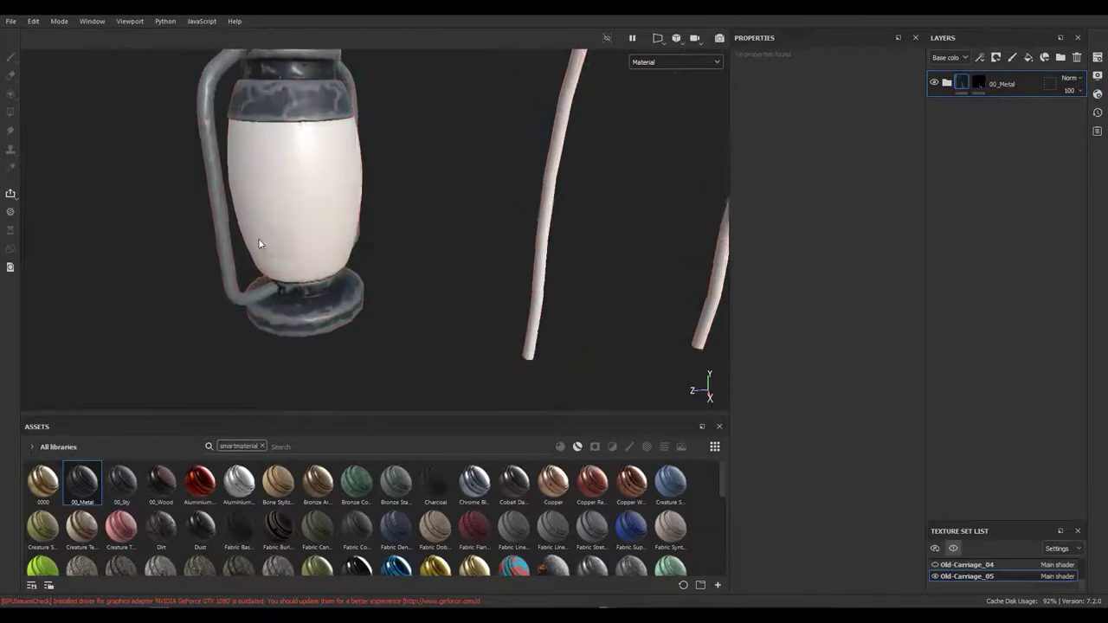
{"action": "left_click_drag", "start_coordinate": [265, 247], "coordinate": [221, 164]}
{"action": "left_click_drag", "start_coordinate": [221, 164], "coordinate": [229, 241]}
{"action": "scroll", "scroll_direction": "up", "scroll_amount": 3}
{"action": "left_click", "coordinate": [946, 83]}
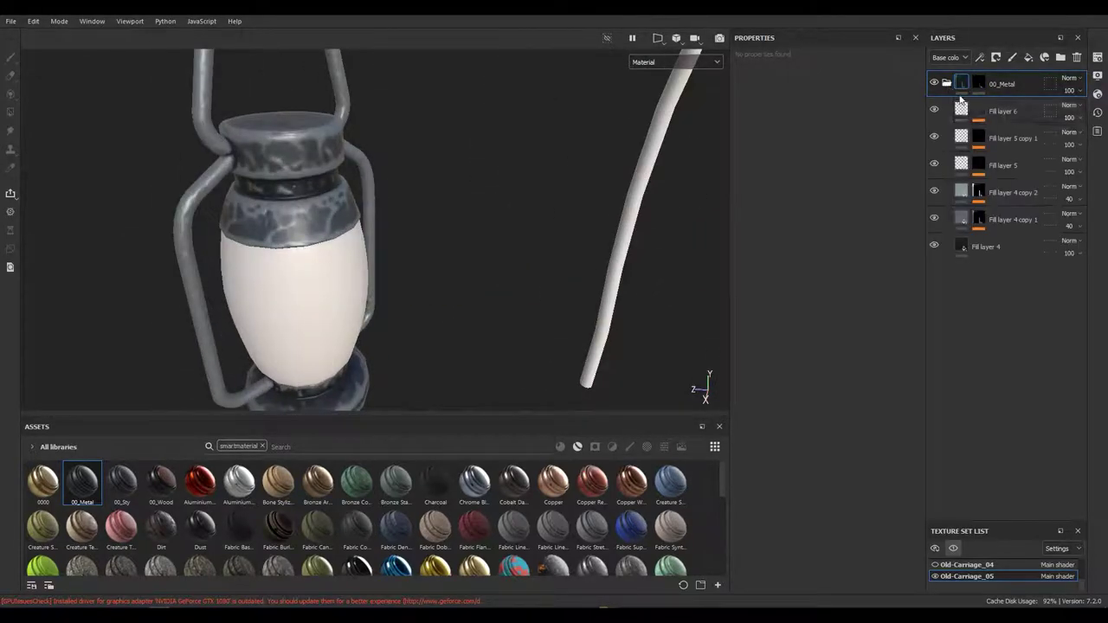
Step: Add a Levels adjustment to Fill layer 4 copy 2's mask to darken and sharpen the wear
{"action": "left_click", "coordinate": [979, 110]}
{"action": "left_click", "coordinate": [979, 215]}
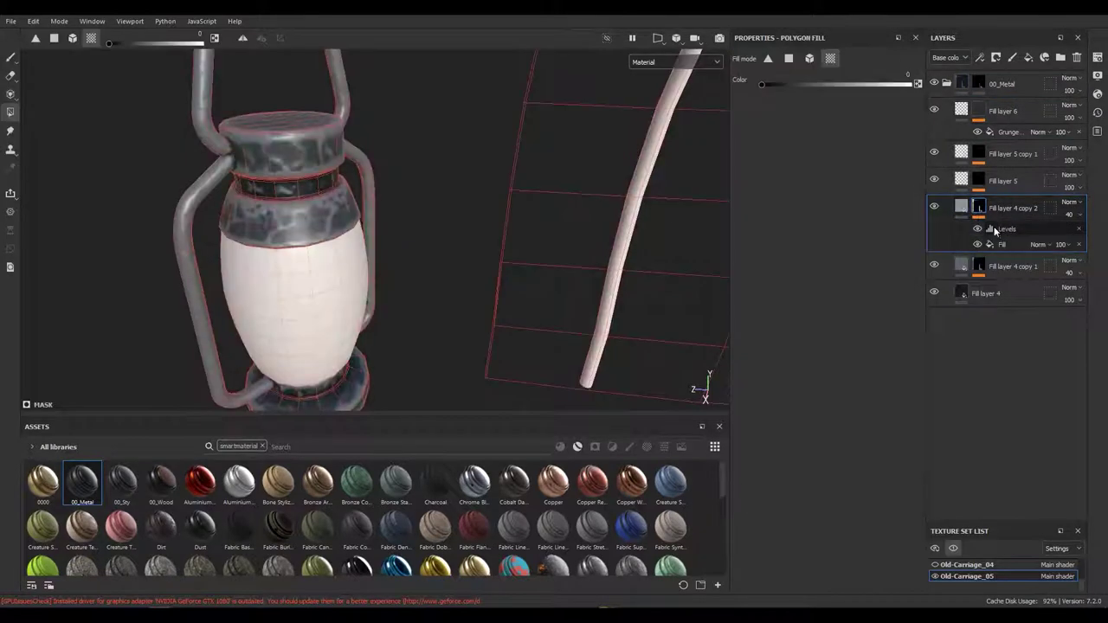
{"action": "right_click", "coordinate": [974, 209]}
{"action": "left_click", "coordinate": [946, 203]}
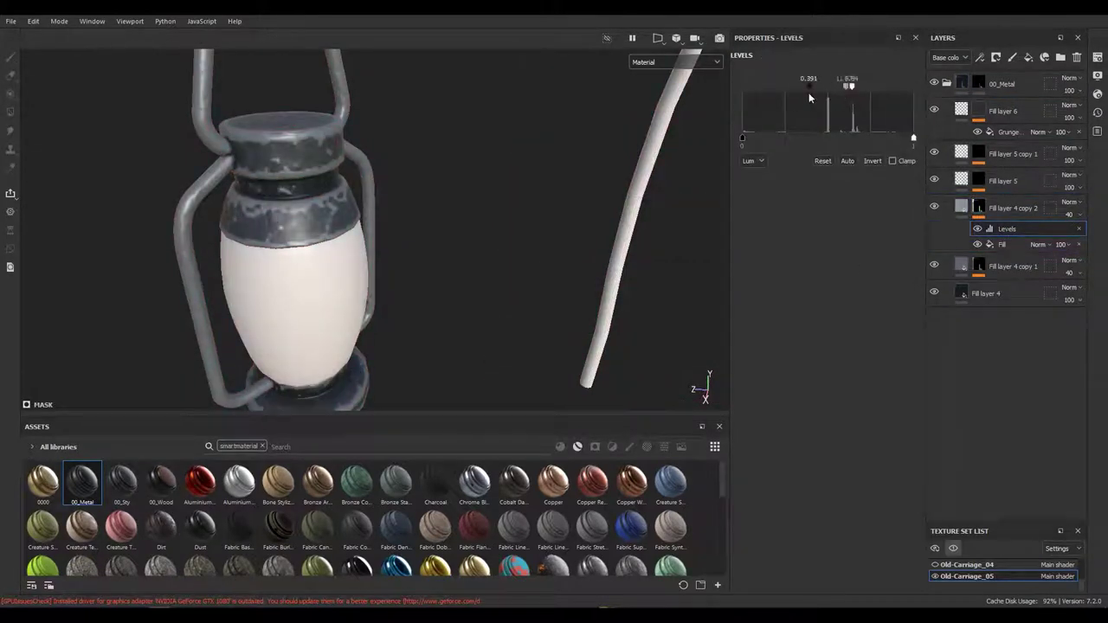
{"action": "left_click_drag", "start_coordinate": [856, 85], "coordinate": [856, 86]}
{"action": "left_click_drag", "start_coordinate": [291, 209], "coordinate": [356, 278]}
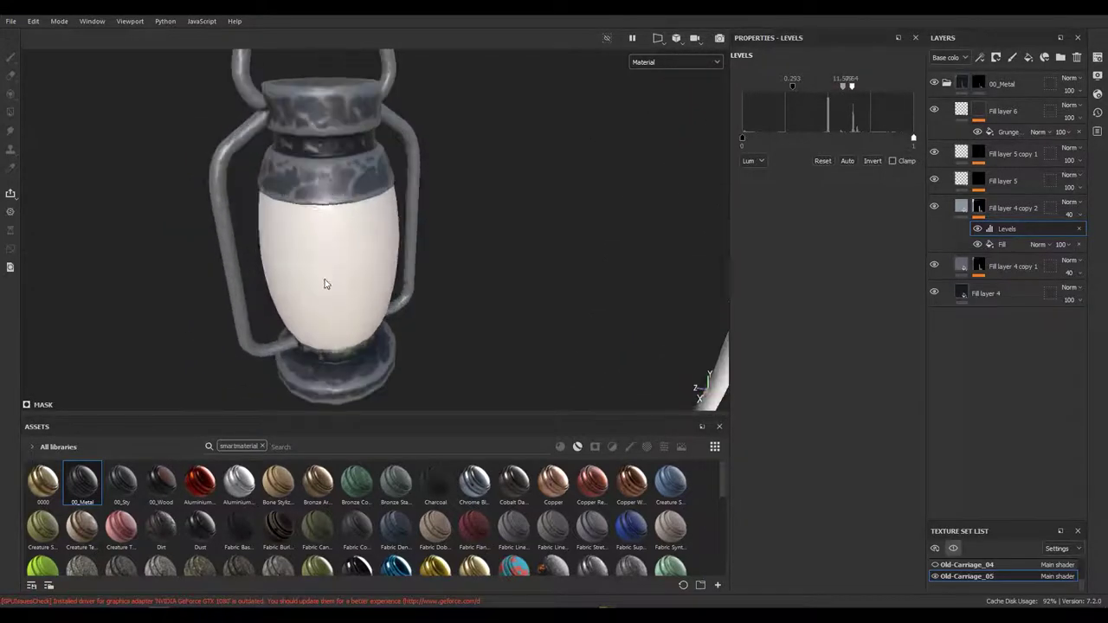
Step: Select Fill layer 4 and open its base colour for editing
{"action": "scroll", "scroll_direction": "up", "scroll_amount": 3}
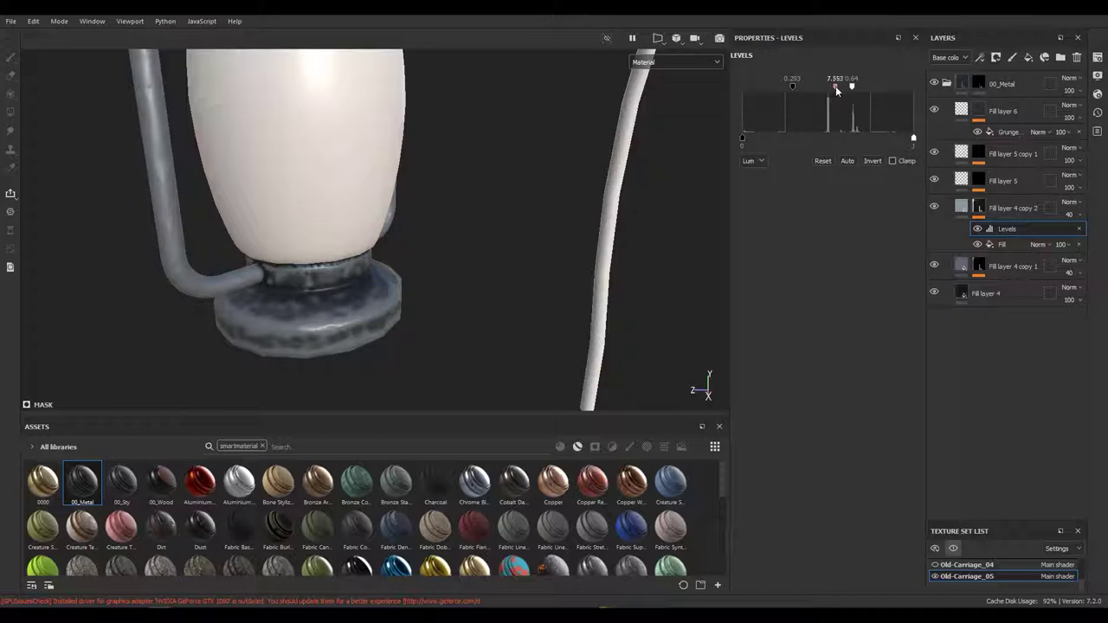
{"action": "scroll", "scroll_direction": "down", "scroll_amount": 3}
{"action": "left_click_drag", "start_coordinate": [218, 251], "coordinate": [183, 272]}
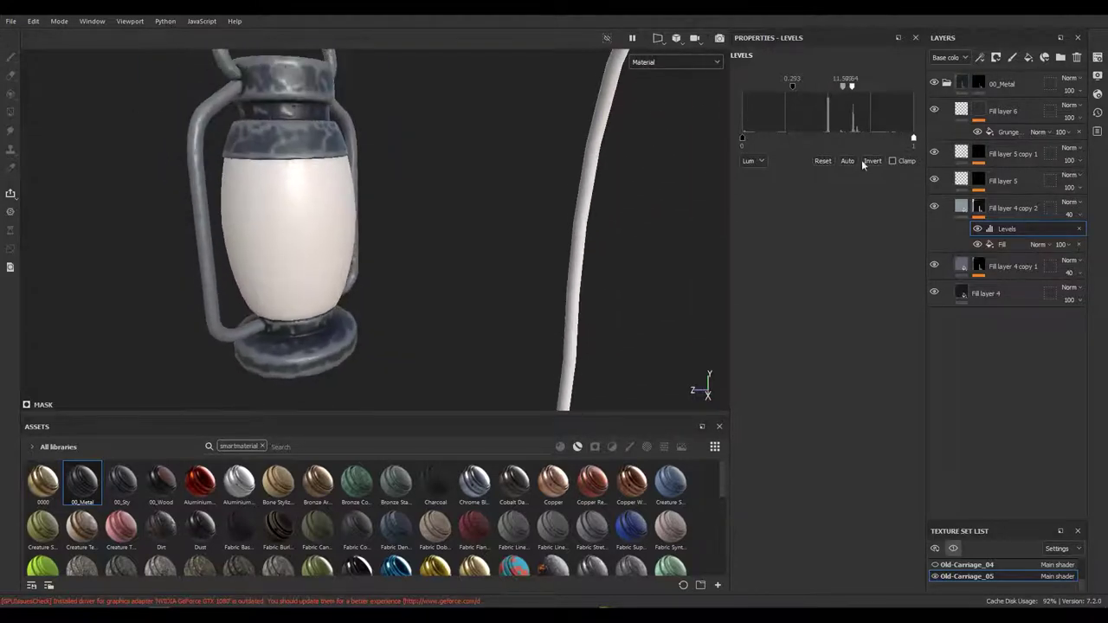
{"action": "left_click", "coordinate": [987, 293]}
{"action": "left_click", "coordinate": [874, 335]}
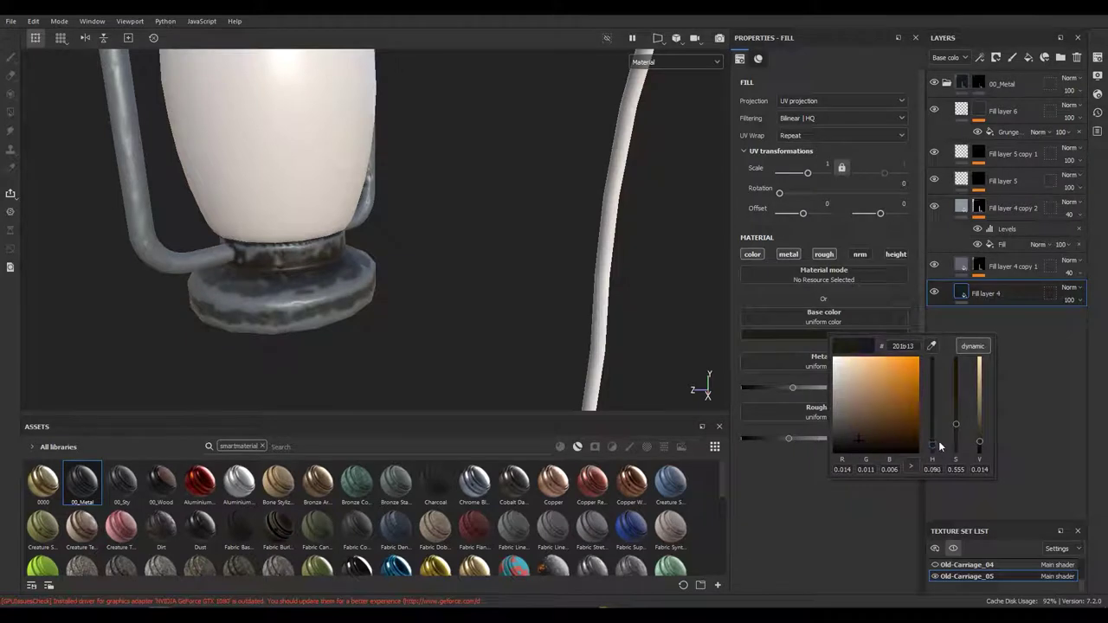
Step: Give Fill layer 4 copy 1 a muted grey-brown base colour
{"action": "left_click", "coordinate": [963, 268]}
{"action": "left_click", "coordinate": [844, 334]}
{"action": "left_click", "coordinate": [949, 347]}
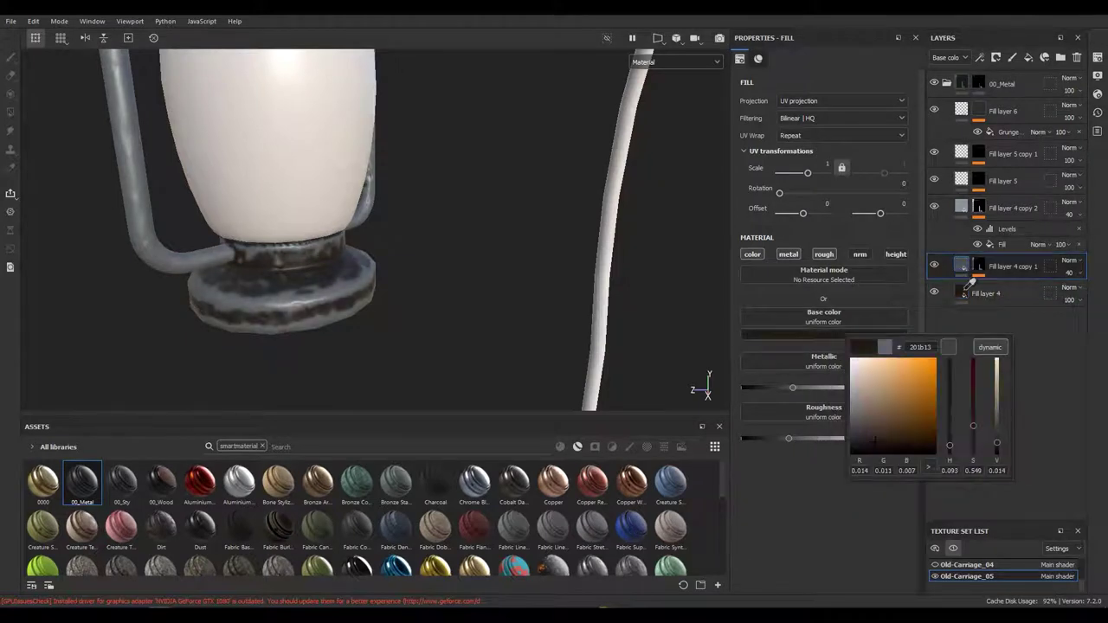
{"action": "left_click_drag", "start_coordinate": [869, 445], "coordinate": [863, 426]}
Step: Set Fill layer 4 copy 2's base colour to a darker, greyer brown
{"action": "left_click", "coordinate": [1016, 217]}
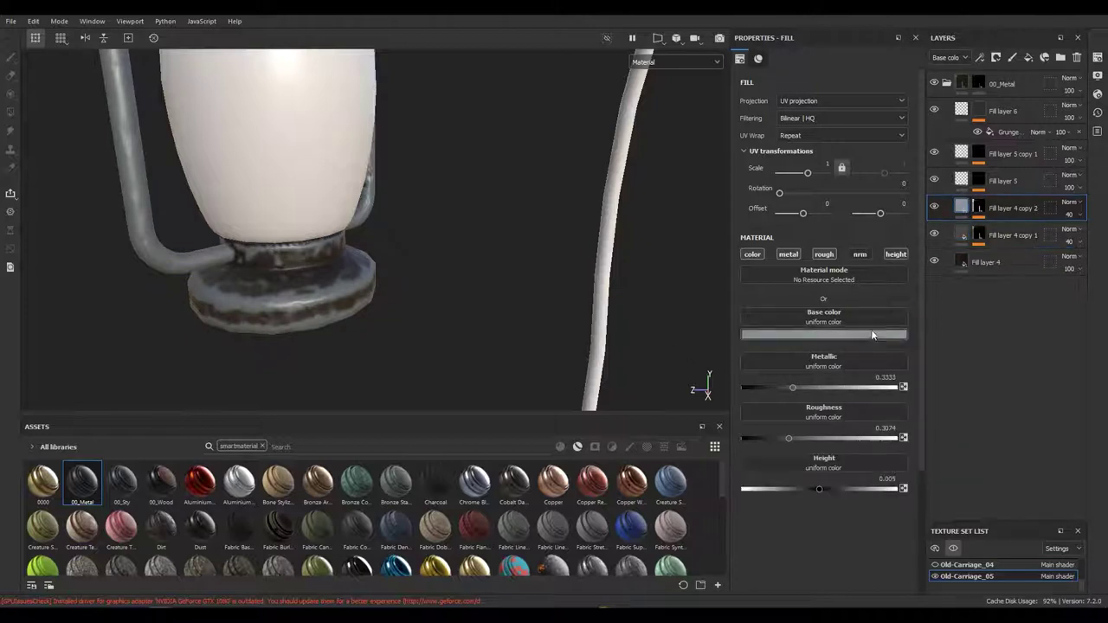
{"action": "left_click_drag", "start_coordinate": [877, 420], "coordinate": [873, 419]}
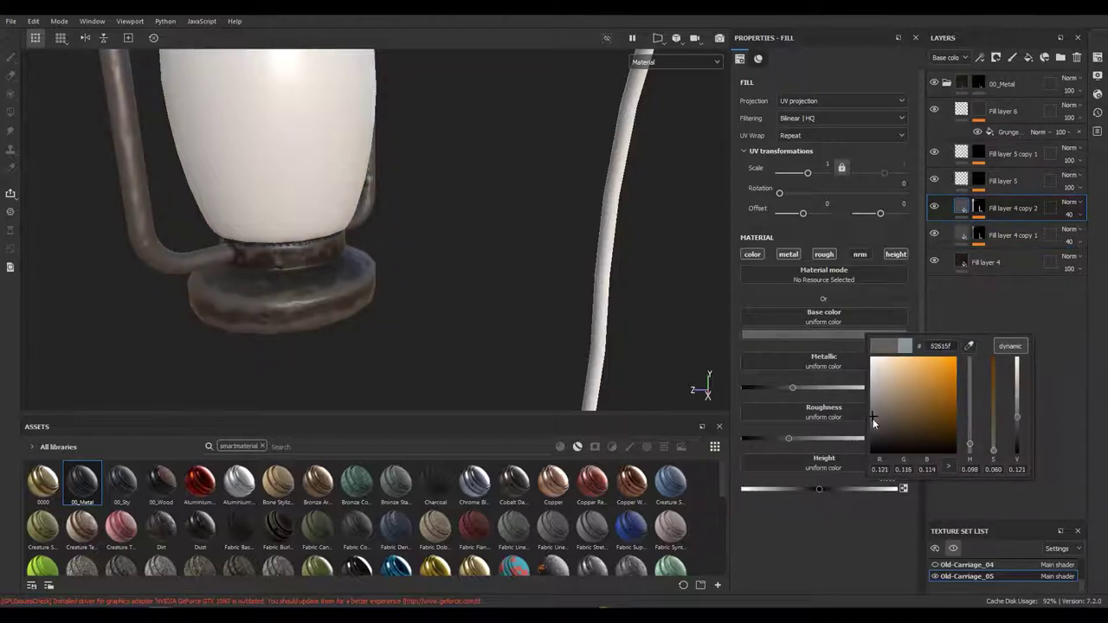
{"action": "scroll", "scroll_direction": "down", "scroll_amount": 3}
{"action": "scroll", "scroll_direction": "up", "scroll_amount": 3}
{"action": "scroll", "scroll_direction": "up", "scroll_amount": 3}
{"action": "left_click", "coordinate": [979, 235]}
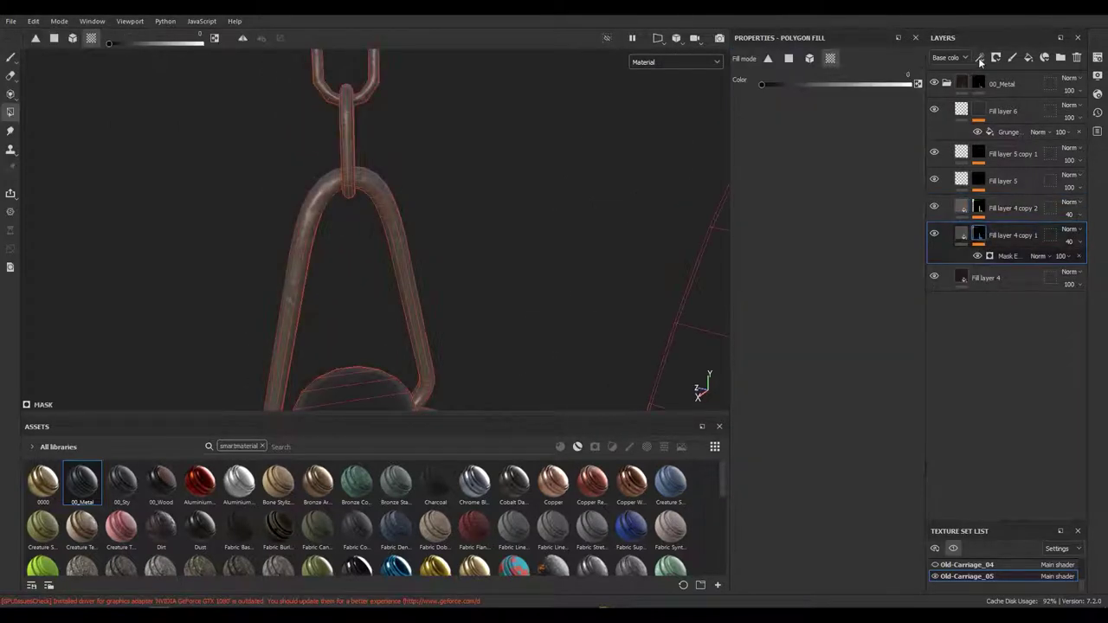
Step: Add a Paint effect with Multiply blending to Fill layer 4 copy 1's mask
{"action": "left_click", "coordinate": [982, 58]}
{"action": "left_click", "coordinate": [1006, 82]}
{"action": "scroll", "scroll_direction": "down", "scroll_amount": 3}
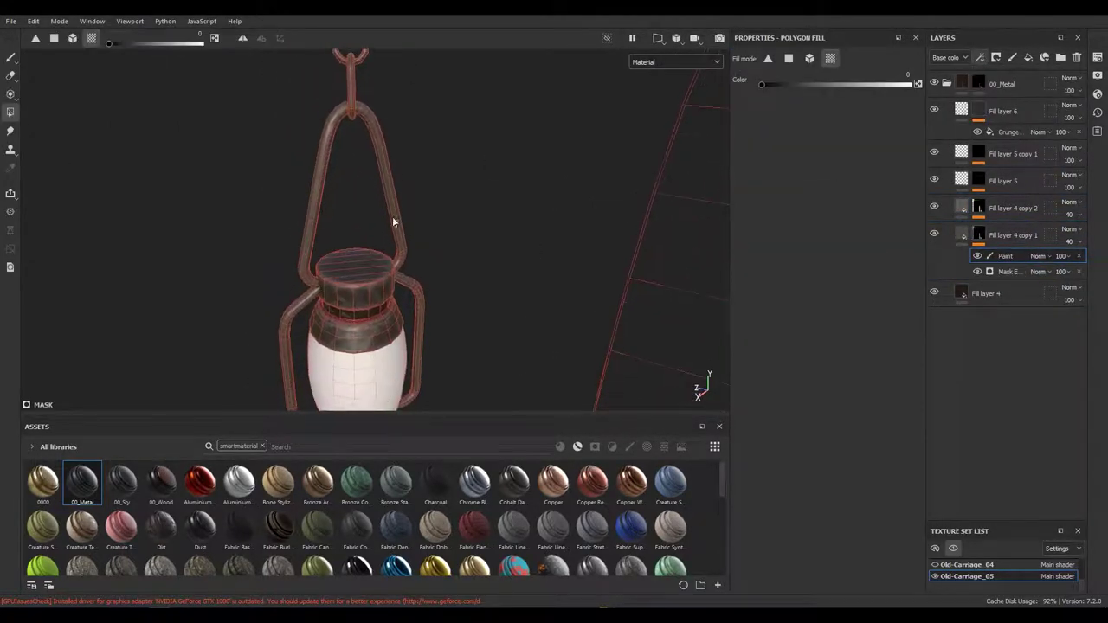
{"action": "left_click", "coordinate": [1052, 217]}
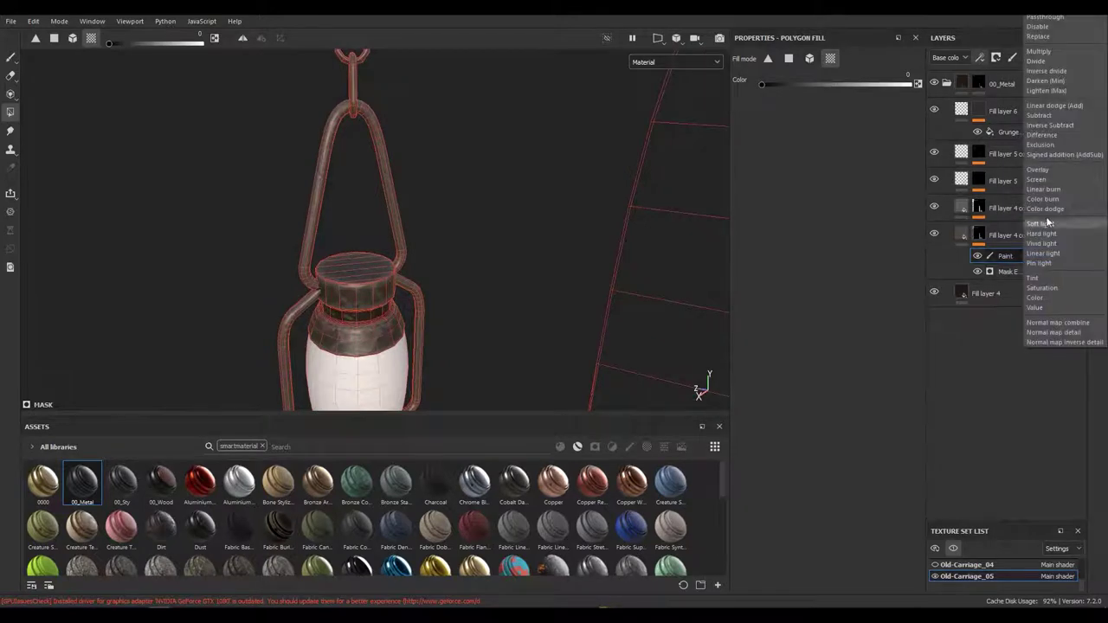
{"action": "left_click", "coordinate": [1038, 51]}
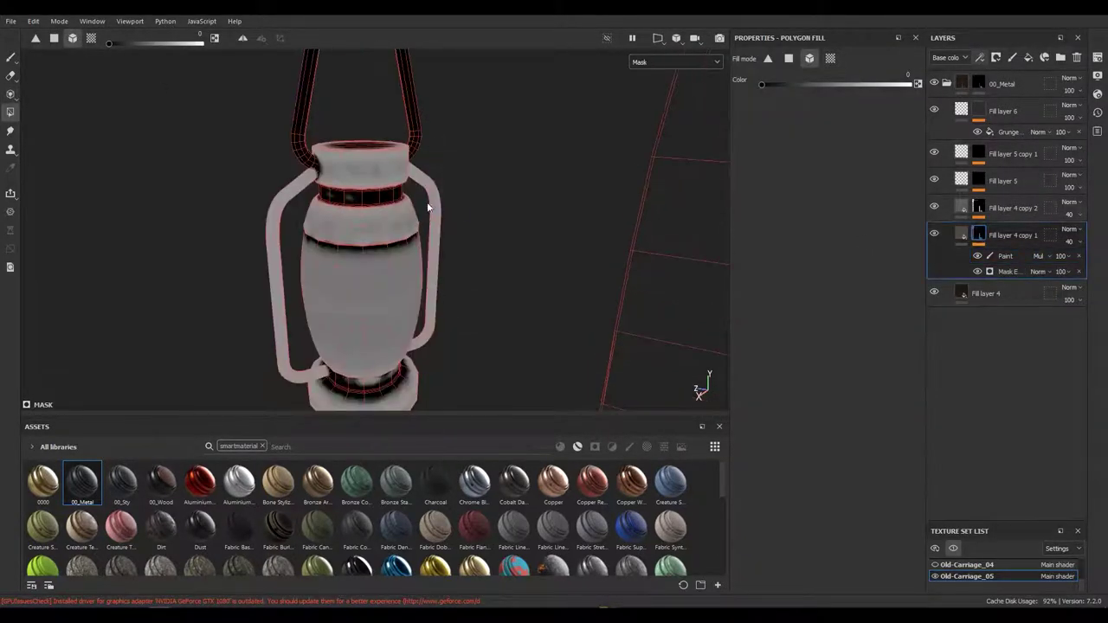
{"action": "left_click_drag", "start_coordinate": [437, 207], "coordinate": [438, 195]}
{"action": "left_click_drag", "start_coordinate": [298, 208], "coordinate": [381, 304]}
{"action": "left_click_drag", "start_coordinate": [381, 304], "coordinate": [200, 304]}
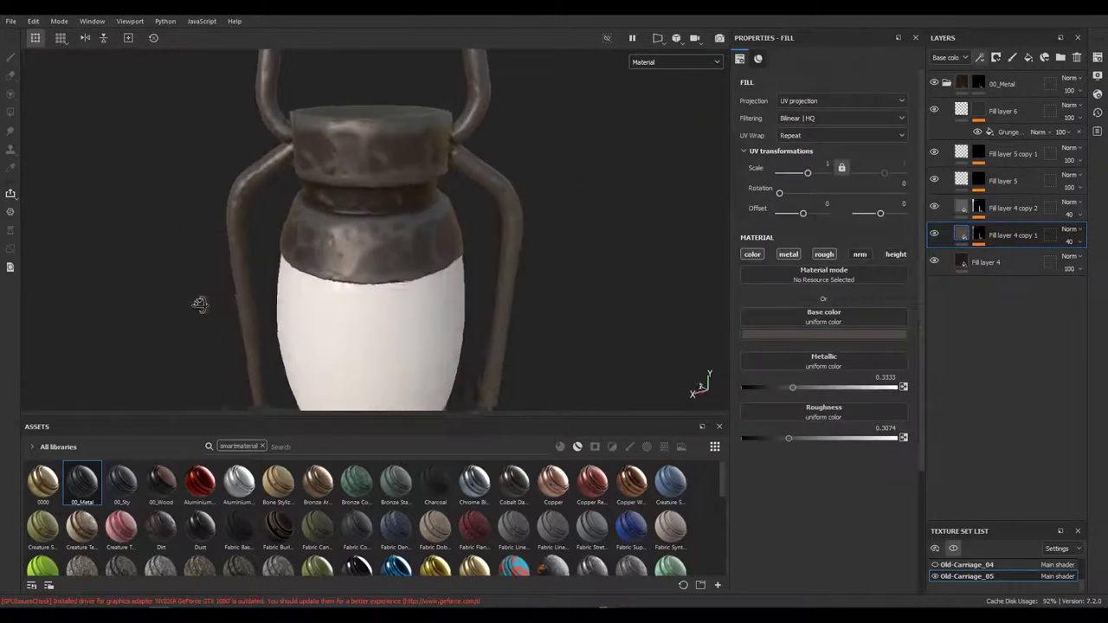
{"action": "left_click_drag", "start_coordinate": [200, 304], "coordinate": [251, 305]}
Step: Add a Multiply Paint effect above the Levels on Fill layer 4 copy 2, using polygon fill
{"action": "left_click", "coordinate": [981, 211]}
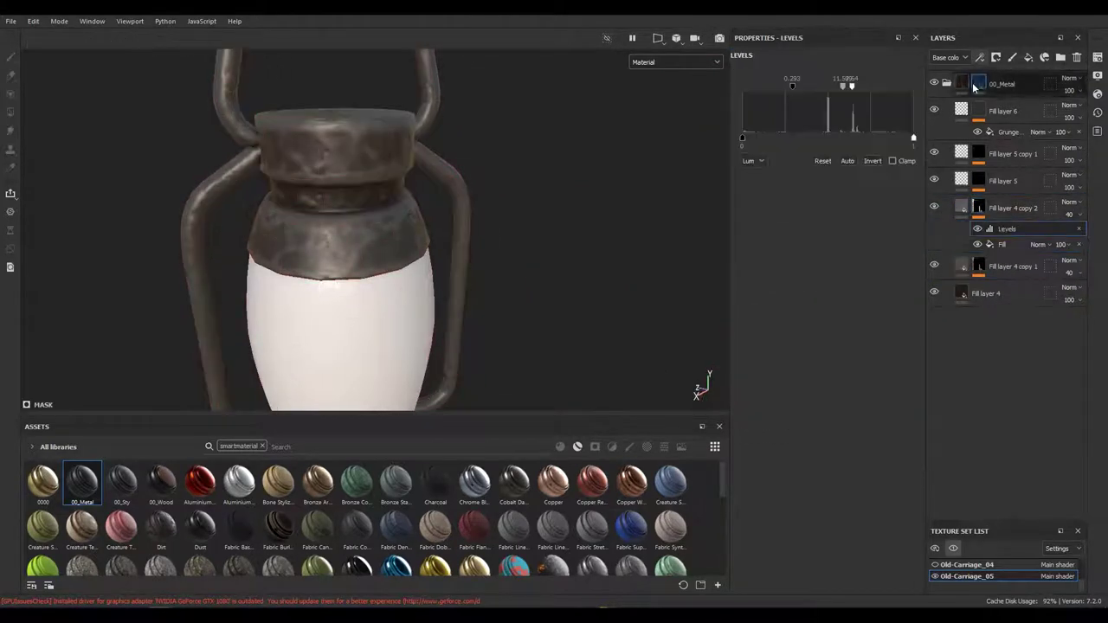
{"action": "left_click", "coordinate": [981, 57]}
{"action": "key", "text": "4"}
{"action": "left_click_drag", "start_coordinate": [487, 186], "coordinate": [458, 258]}
{"action": "left_click_drag", "start_coordinate": [458, 258], "coordinate": [659, 239]}
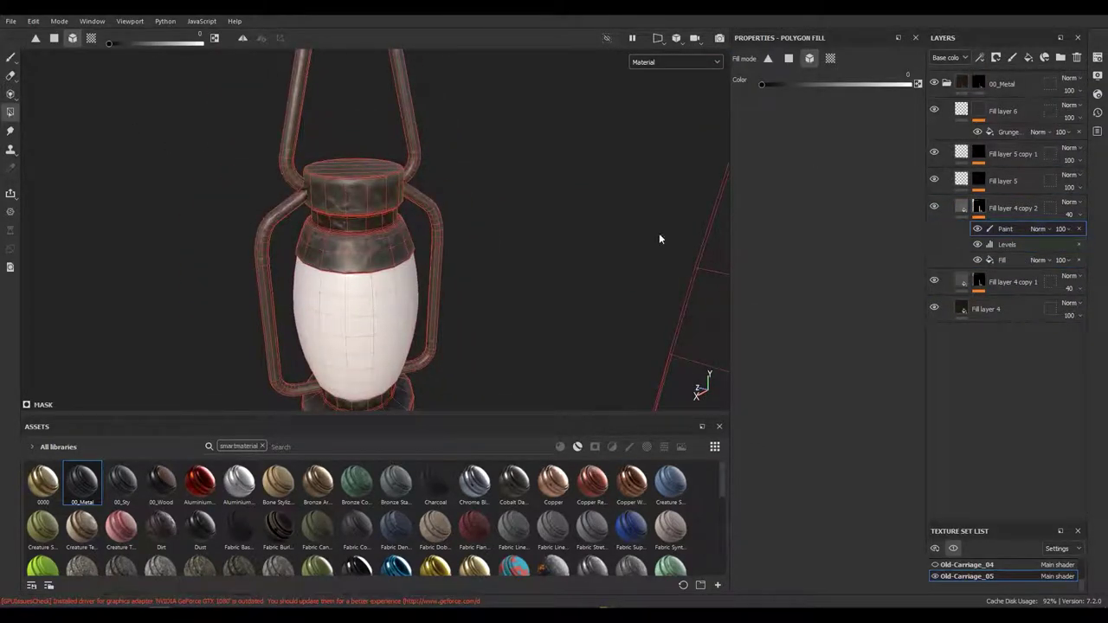
{"action": "left_click", "coordinate": [979, 210]}
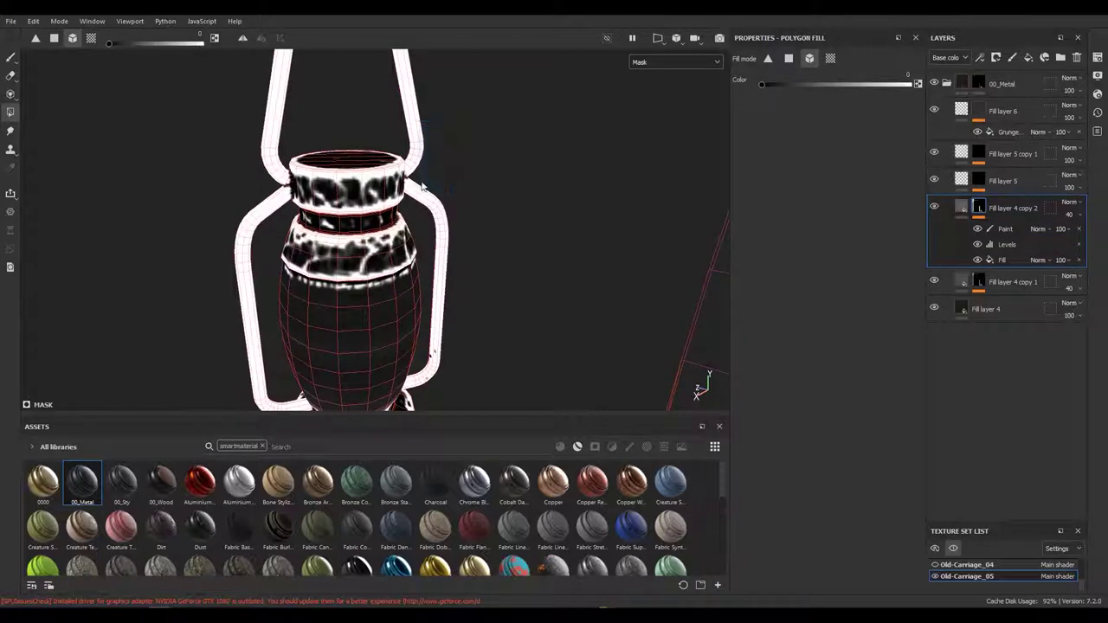
{"action": "left_click_drag", "start_coordinate": [422, 185], "coordinate": [390, 190]}
{"action": "left_click", "coordinate": [1037, 228]}
{"action": "left_click", "coordinate": [1056, 284]}
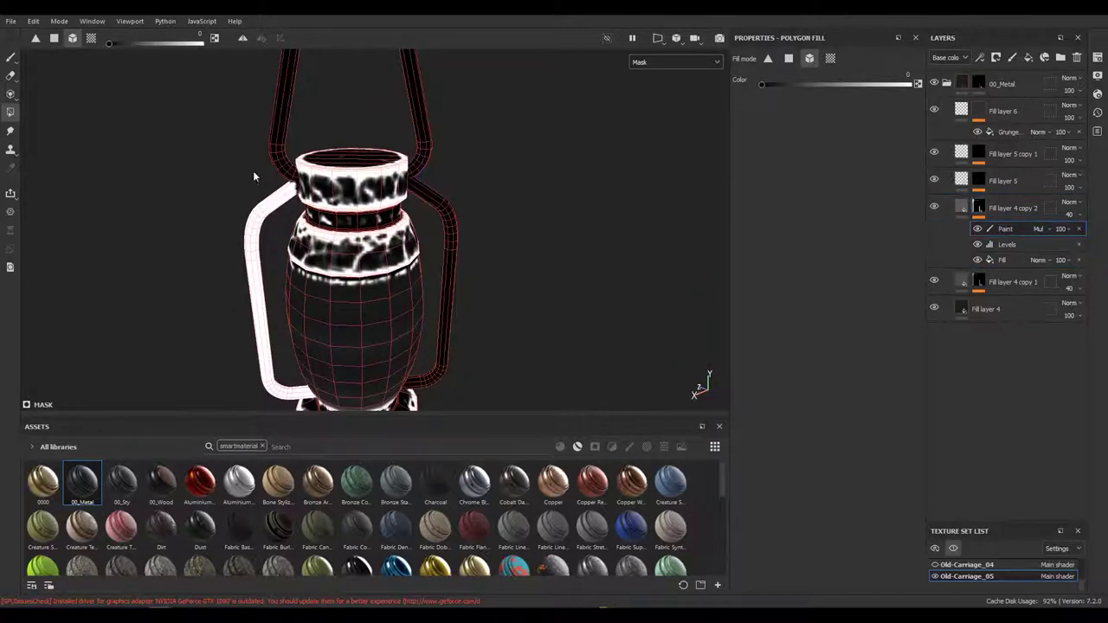
Step: Return to the material view to check the lantern rods, then select Fill layer 4 copy 2
{"action": "scroll", "scroll_direction": "down", "scroll_amount": 3}
{"action": "scroll", "scroll_direction": "up", "scroll_amount": 3}
{"action": "scroll", "scroll_direction": "up", "scroll_amount": 3}
{"action": "key", "text": "m"}
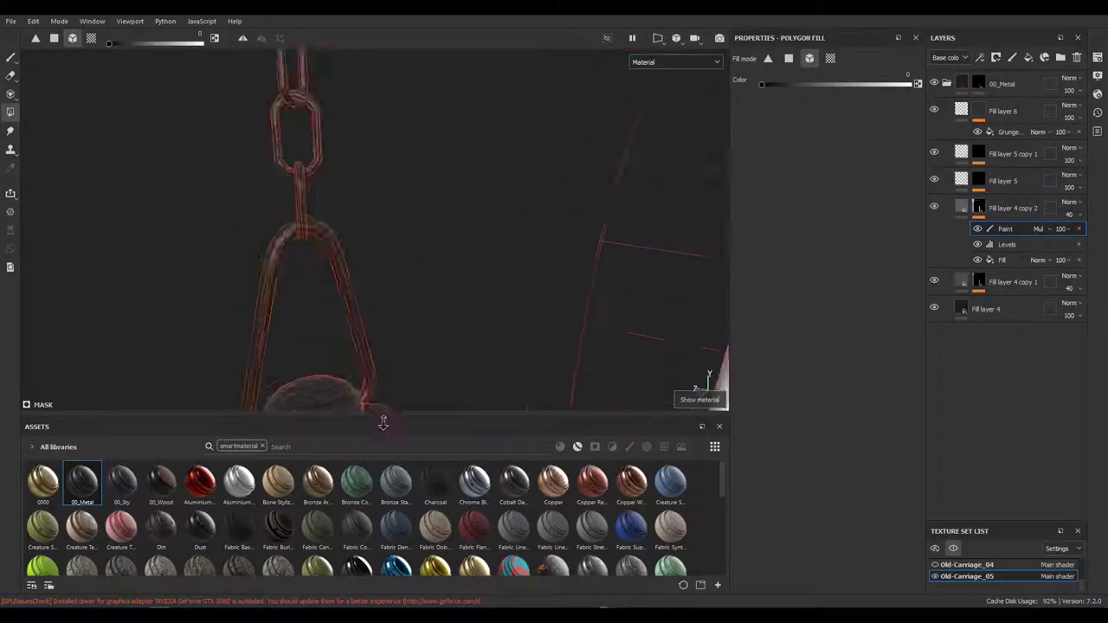
{"action": "left_click_drag", "start_coordinate": [124, 314], "coordinate": [231, 271]}
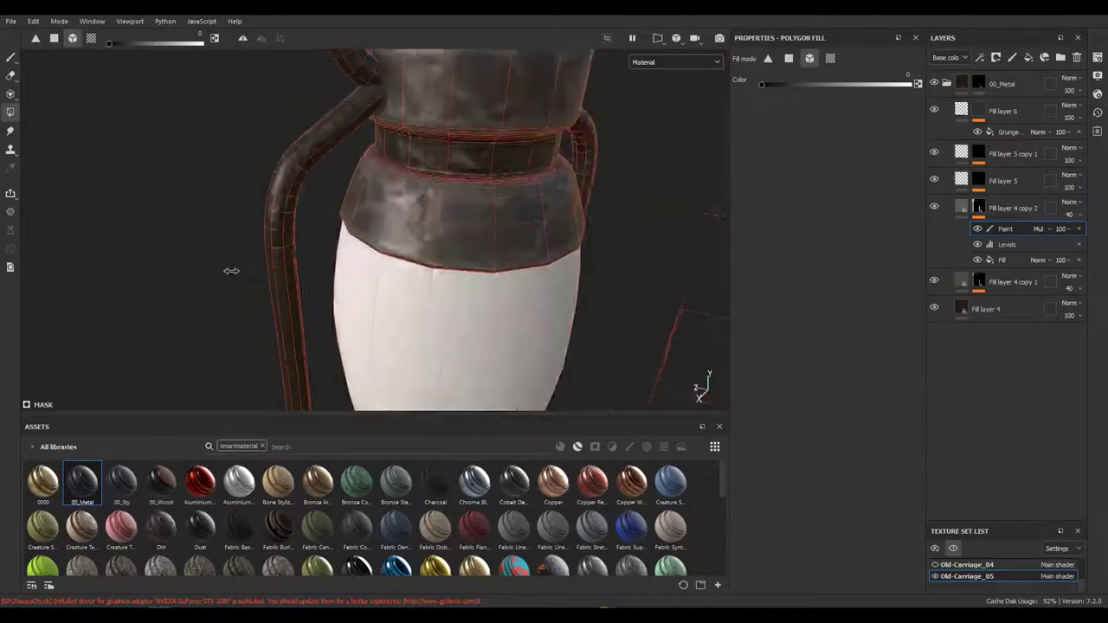
{"action": "key", "text": "1"}
{"action": "left_click_drag", "start_coordinate": [247, 270], "coordinate": [329, 234]}
{"action": "left_click", "coordinate": [1013, 208]}
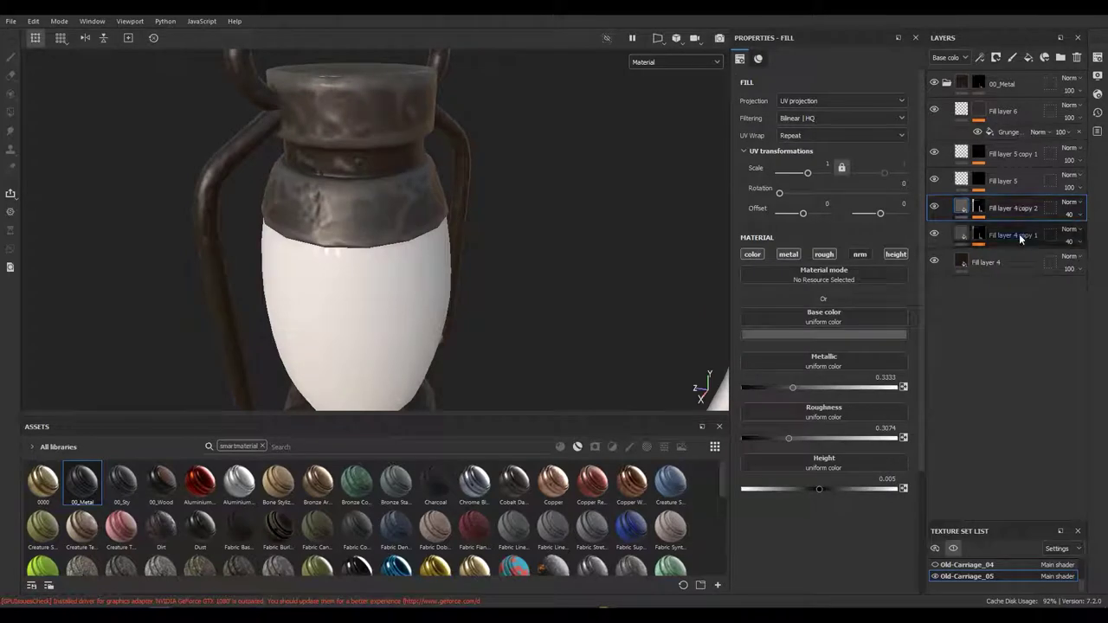
Step: Duplicate Fill layer 4 copy 1 into copy 3, group it into Folder 1, and move its Paint effect onto the folder
{"action": "left_click", "coordinate": [1001, 231]}
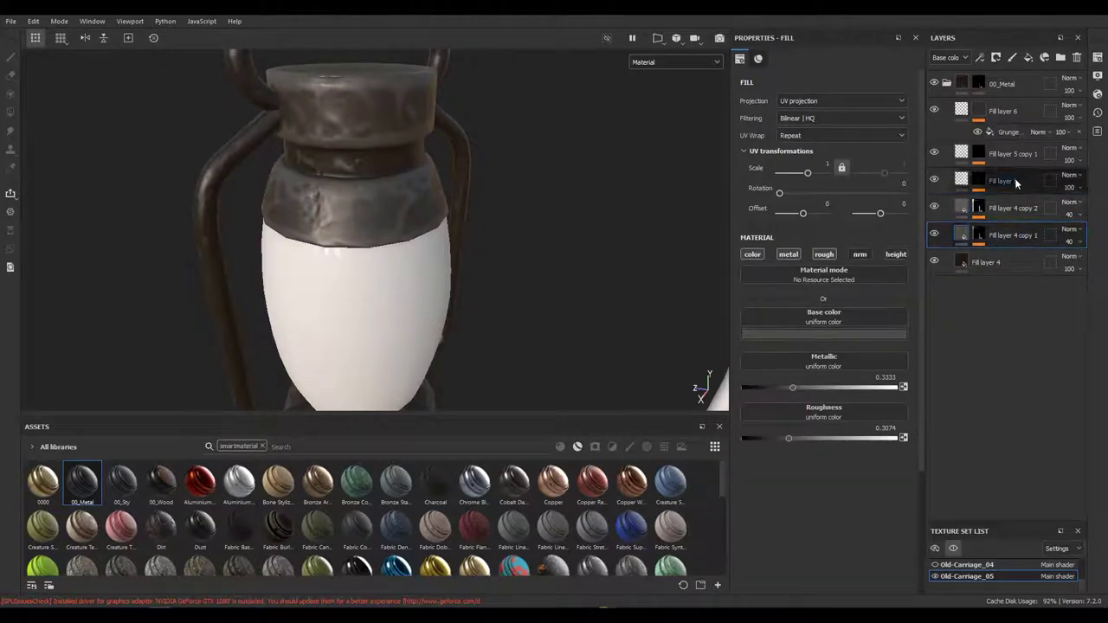
{"action": "key", "text": "ctrl+d"}
{"action": "left_click", "coordinate": [986, 228]}
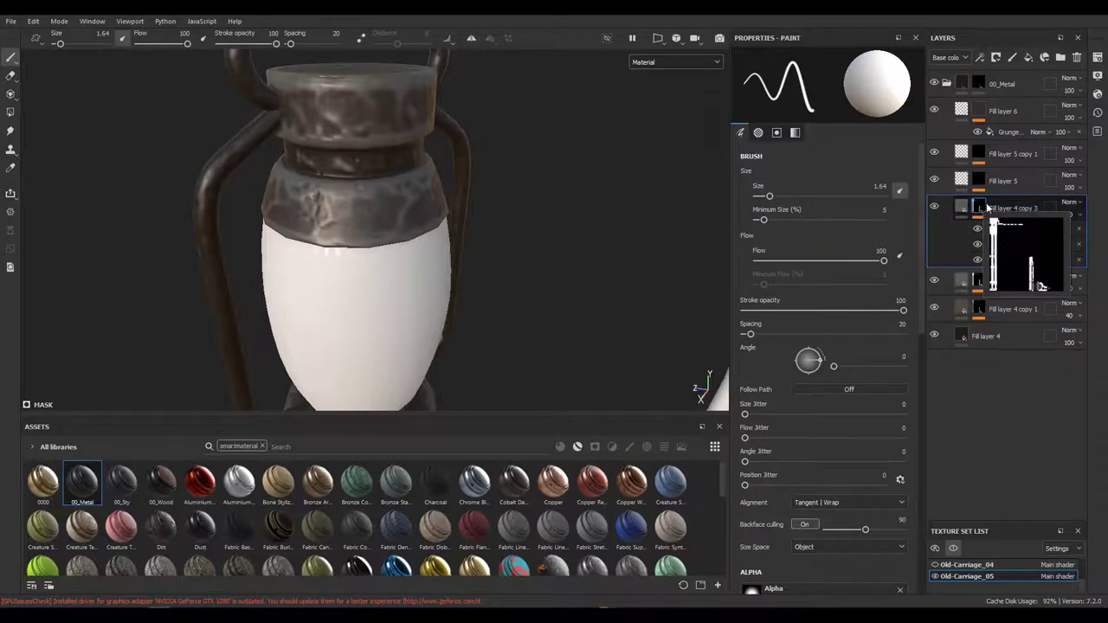
{"action": "key", "text": "ctrl+g"}
{"action": "left_click", "coordinate": [996, 232]}
{"action": "left_click", "coordinate": [1018, 271]}
{"action": "left_click", "coordinate": [1016, 256]}
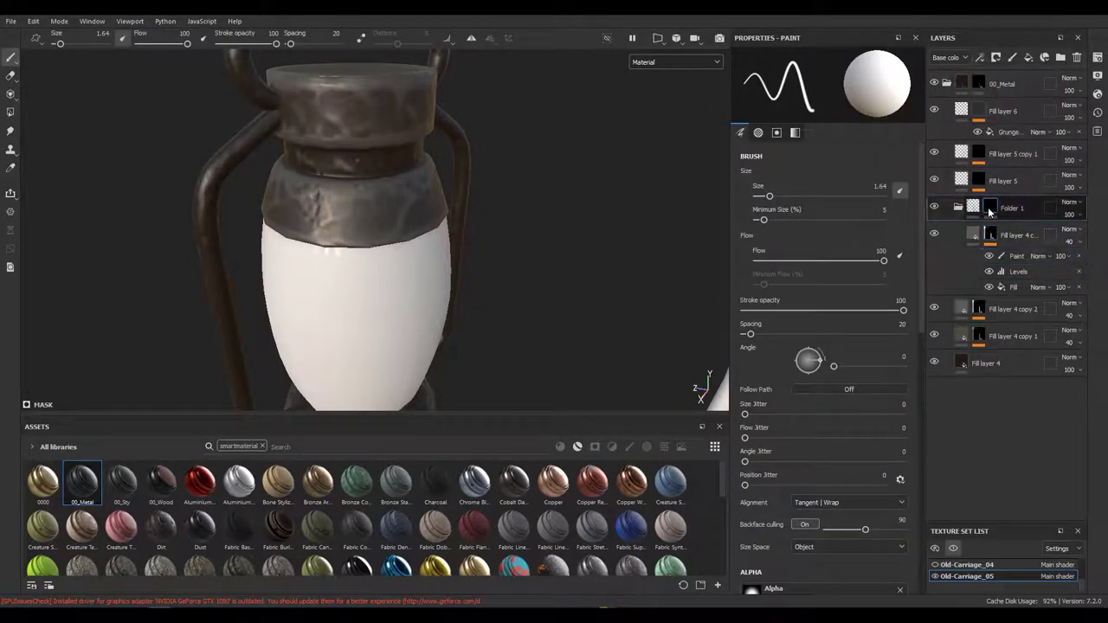
{"action": "left_click_drag", "start_coordinate": [1017, 255], "coordinate": [988, 211]}
{"action": "left_click", "coordinate": [10, 112]}
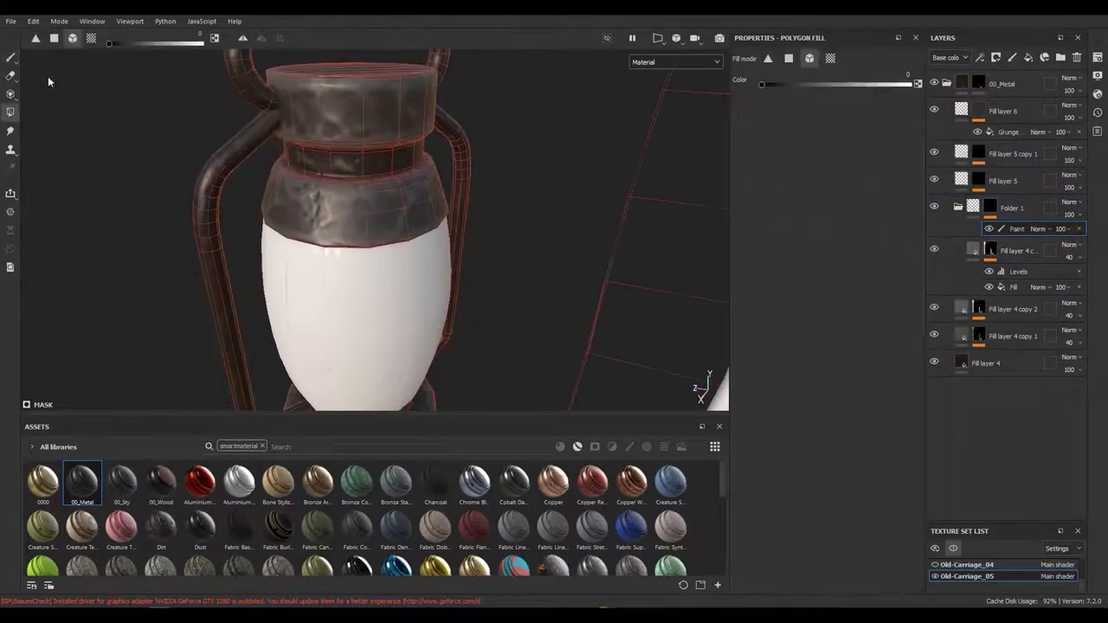
Step: Delete the Paint effect from Folder 1
{"action": "left_click", "coordinate": [989, 207]}
{"action": "left_click_drag", "start_coordinate": [225, 136], "coordinate": [170, 184]}
{"action": "left_click", "coordinate": [1017, 229]}
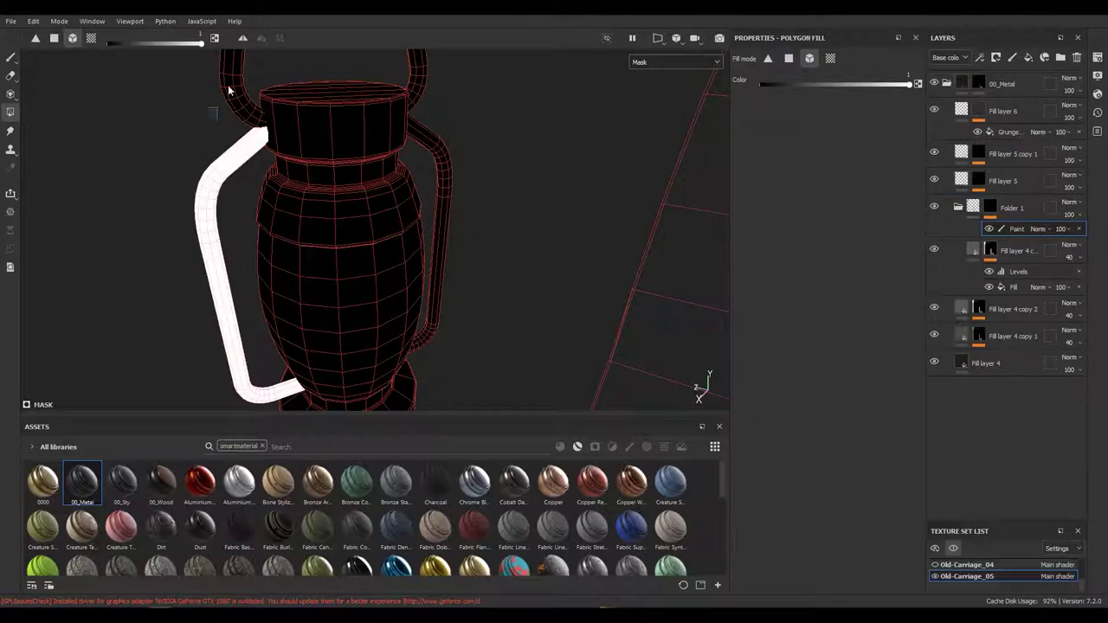
{"action": "key", "text": "Delete"}
Step: Adjust Fill layer 4 copy 3's Levels to about 0.38 black and 7.076 midtone, brightening the mask
{"action": "left_click", "coordinate": [1030, 234]}
{"action": "left_click", "coordinate": [1014, 256]}
{"action": "left_click", "coordinate": [989, 234]}
{"action": "left_click_drag", "start_coordinate": [185, 247], "coordinate": [259, 216]}
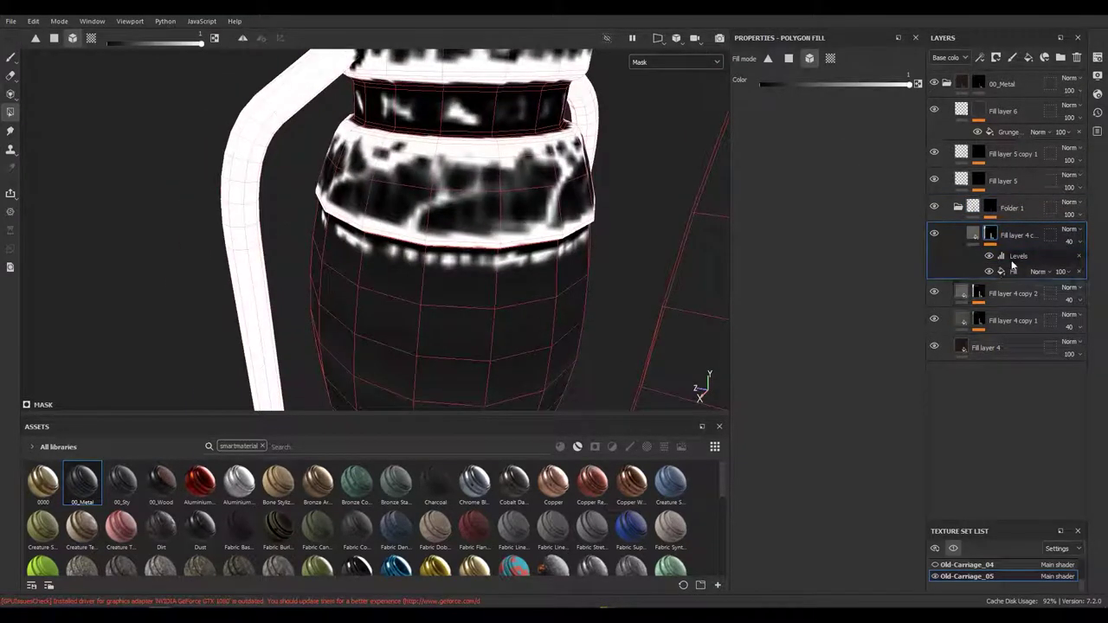
{"action": "left_click", "coordinate": [1013, 256]}
{"action": "left_click_drag", "start_coordinate": [852, 86], "coordinate": [890, 87]}
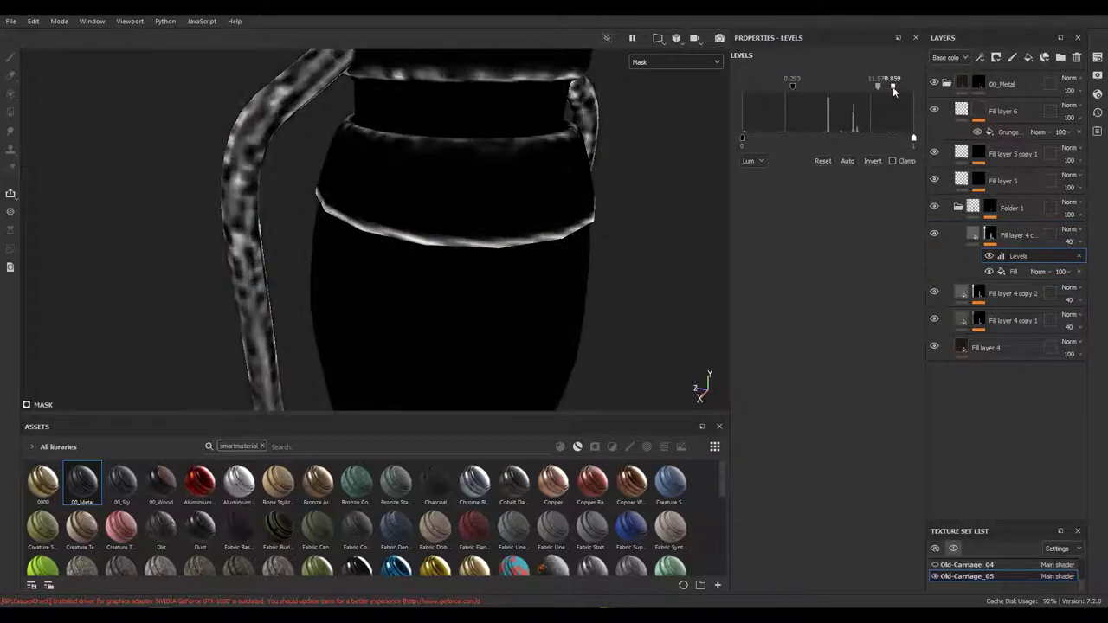
{"action": "key", "text": "f"}
{"action": "scroll", "scroll_direction": "up", "scroll_amount": 3}
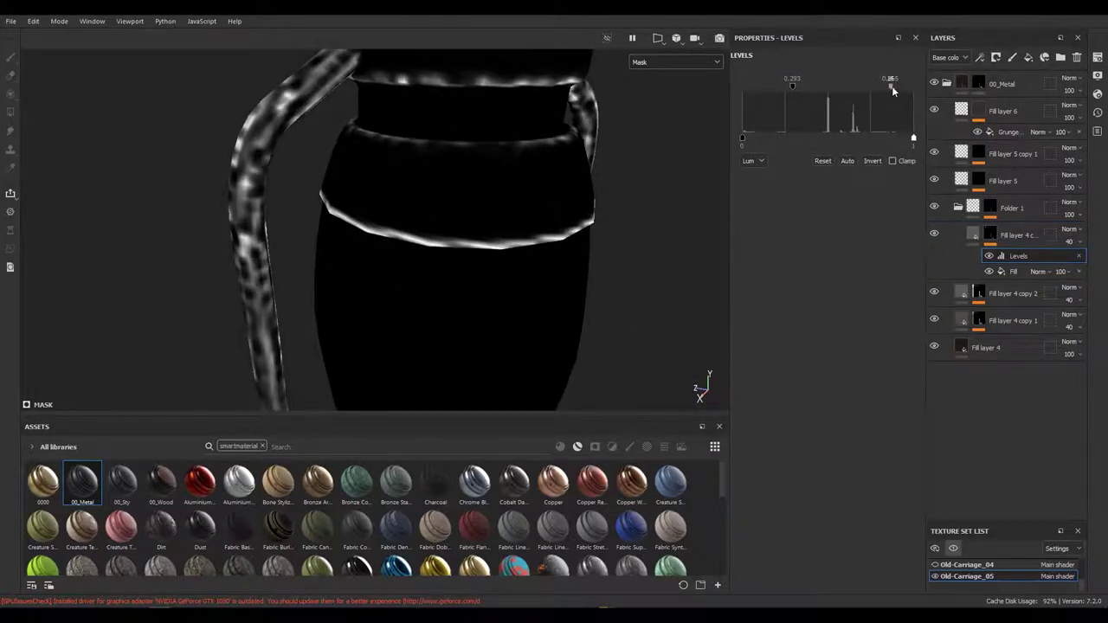
{"action": "left_click_drag", "start_coordinate": [893, 86], "coordinate": [877, 87]}
{"action": "left_click_drag", "start_coordinate": [792, 87], "coordinate": [807, 83]}
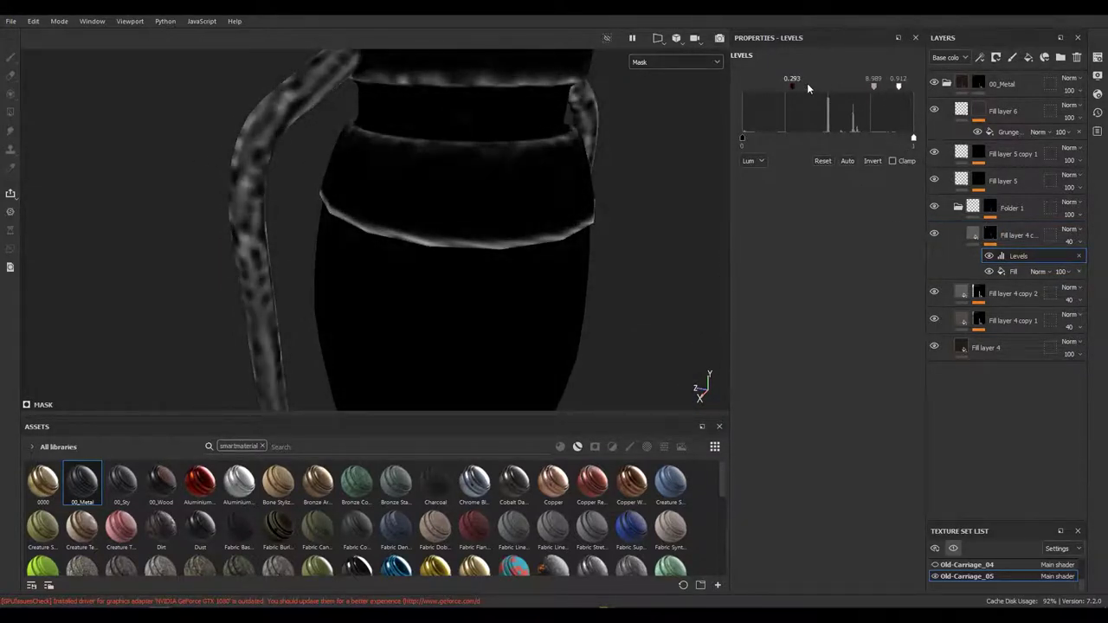
{"action": "left_click_drag", "start_coordinate": [898, 86], "coordinate": [861, 87]}
{"action": "left_click", "coordinate": [973, 235]}
Step: Inspect the whole textured carriage from several angles, then collapse the 00_Metal folder
{"action": "scroll", "scroll_direction": "down", "scroll_amount": 3}
{"action": "scroll", "scroll_direction": "up", "scroll_amount": 3}
{"action": "scroll", "scroll_direction": "up", "scroll_amount": 3}
{"action": "left_click_drag", "start_coordinate": [487, 324], "coordinate": [298, 292]}
{"action": "scroll", "scroll_direction": "down", "scroll_amount": 3}
{"action": "scroll", "scroll_direction": "down", "scroll_amount": 3}
{"action": "scroll", "scroll_direction": "down", "scroll_amount": 3}
{"action": "scroll", "scroll_direction": "down", "scroll_amount": 3}
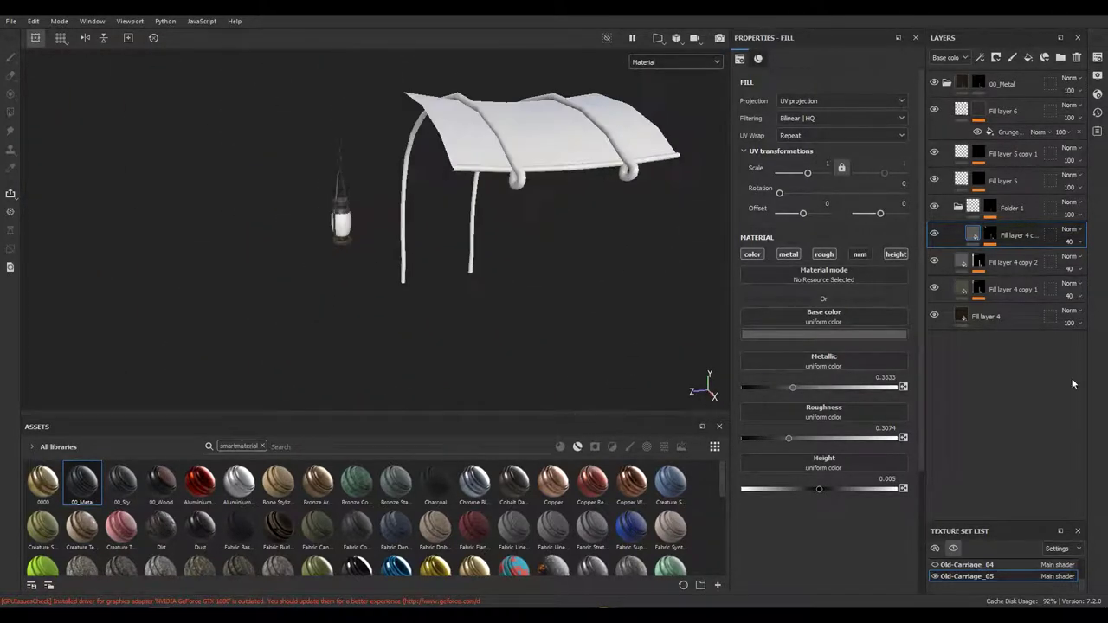
{"action": "scroll", "scroll_direction": "up", "scroll_amount": 3}
{"action": "left_click_drag", "start_coordinate": [392, 275], "coordinate": [519, 260]}
{"action": "scroll", "scroll_direction": "up", "scroll_amount": 3}
{"action": "scroll", "scroll_direction": "down", "scroll_amount": 3}
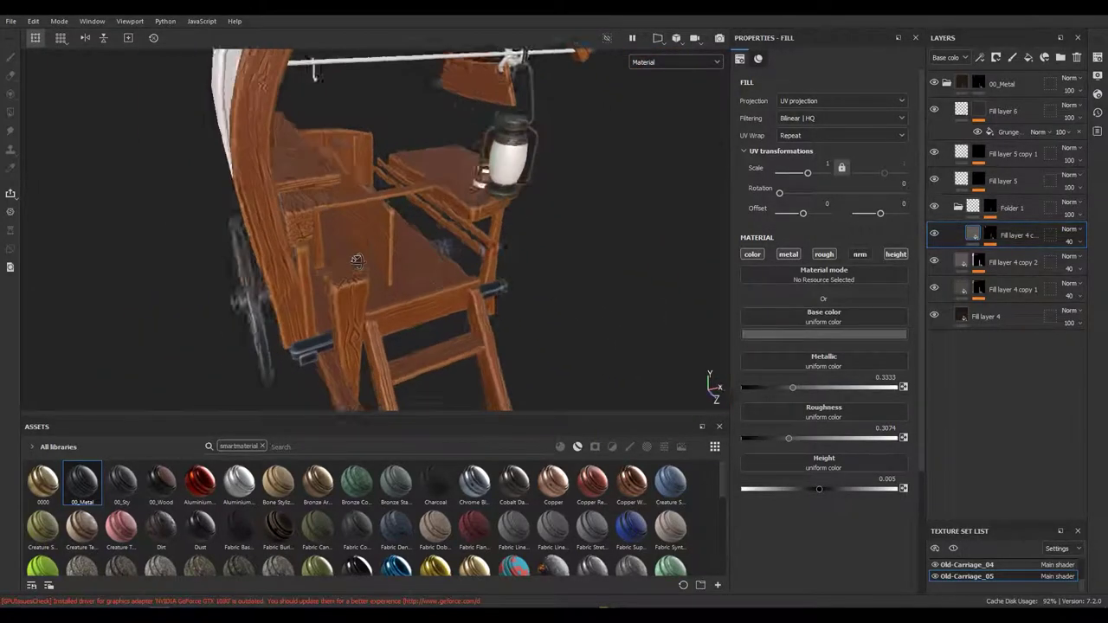
{"action": "left_click_drag", "start_coordinate": [681, 205], "coordinate": [372, 346]}
{"action": "left_click_drag", "start_coordinate": [256, 292], "coordinate": [485, 260]}
{"action": "scroll", "scroll_direction": "down", "scroll_amount": 3}
{"action": "scroll", "scroll_direction": "up", "scroll_amount": 3}
{"action": "left_click", "coordinate": [1013, 86]}
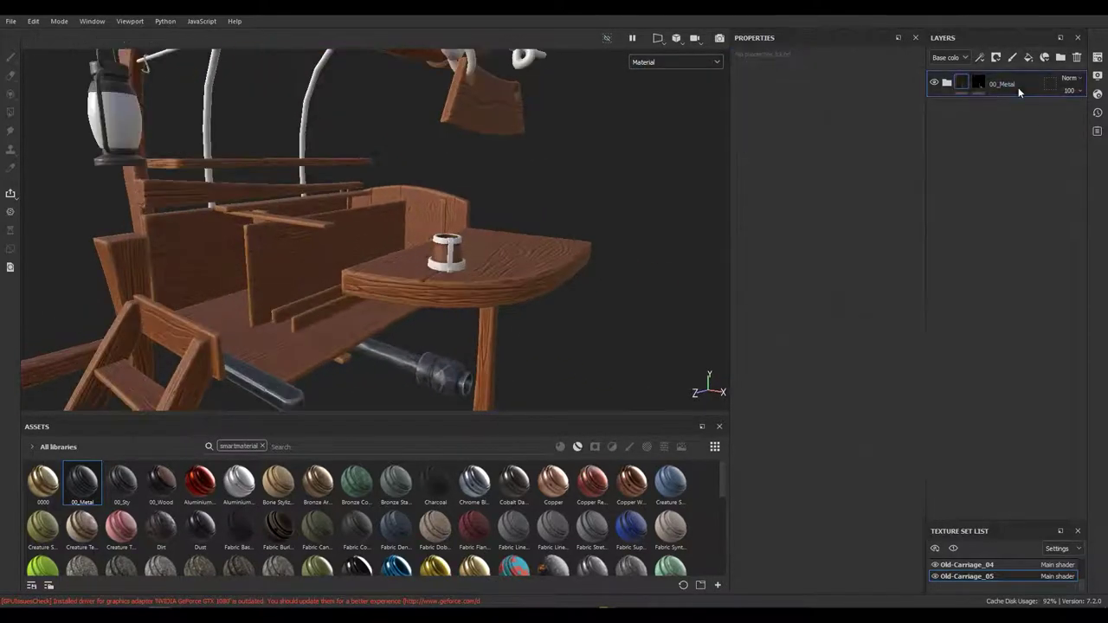
Step: Replace the old 00_Metal smart material by saving the 00_Metal layer as a new smart material
{"action": "right_click", "coordinate": [80, 492]}
{"action": "left_click", "coordinate": [120, 542]}
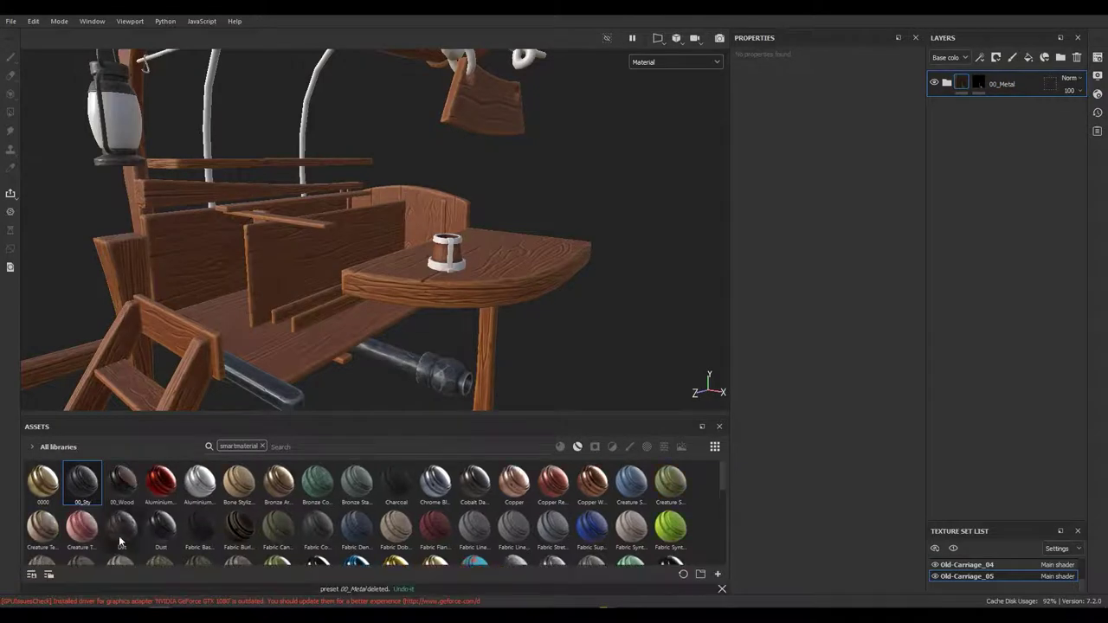
{"action": "right_click", "coordinate": [1020, 79]}
{"action": "left_click", "coordinate": [987, 442]}
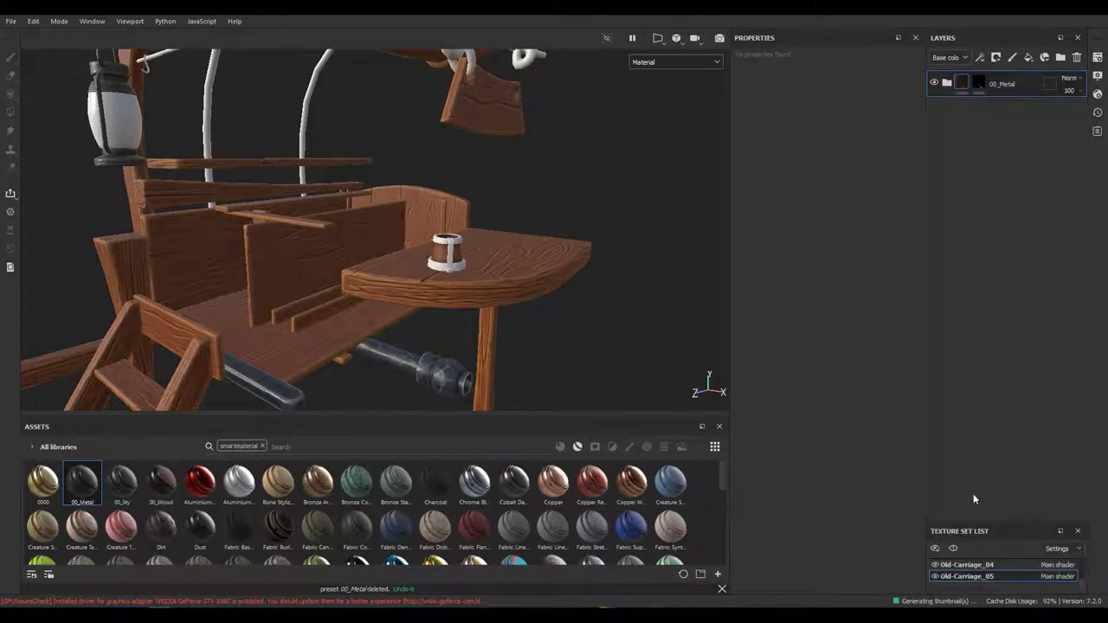
Step: On Old-Carriage_02, give 00_Metal a white mask holding the inverted 00_Wood mask, viewed on the table pieces
{"action": "left_click", "coordinate": [976, 577]}
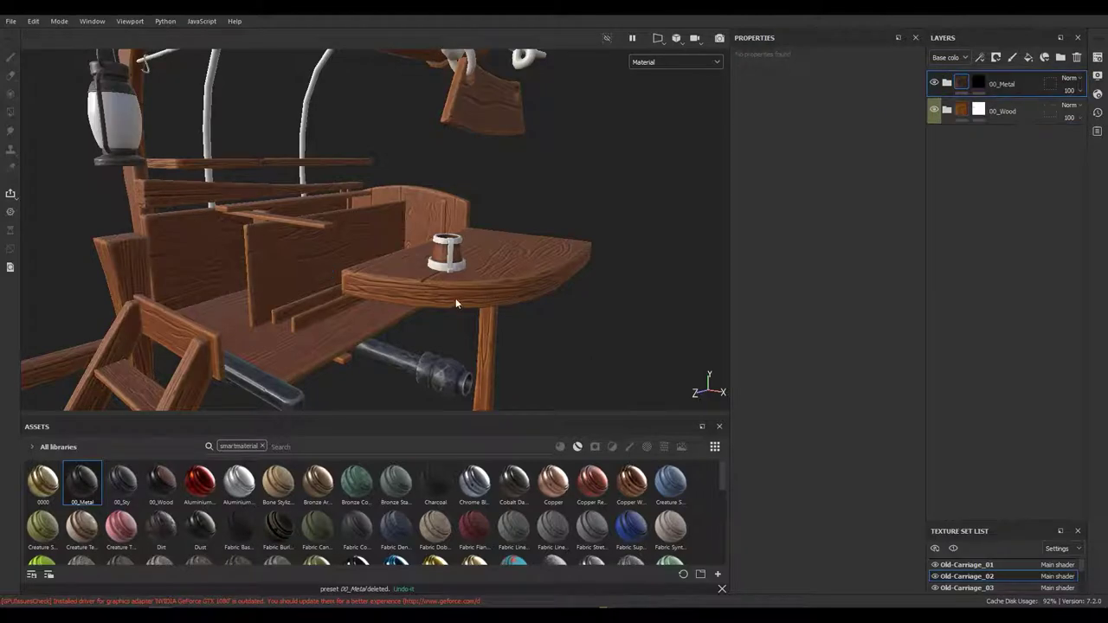
{"action": "left_click_drag", "start_coordinate": [456, 302], "coordinate": [514, 334]}
{"action": "right_click", "coordinate": [1002, 84]}
{"action": "left_click", "coordinate": [1004, 143]}
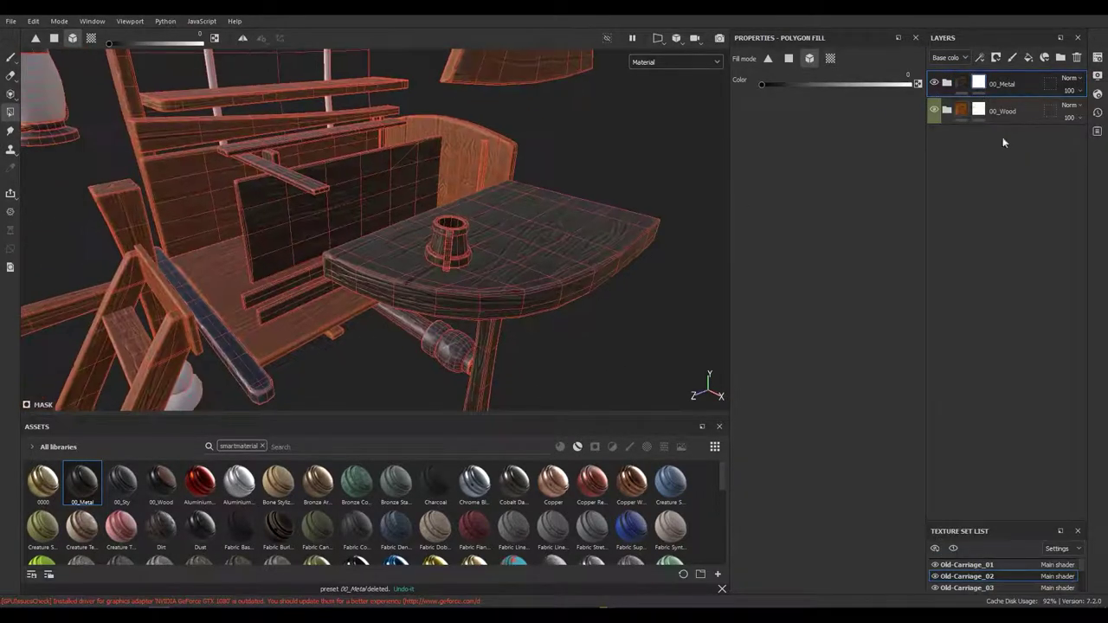
{"action": "right_click", "coordinate": [1002, 111]}
{"action": "left_click", "coordinate": [991, 431]}
{"action": "right_click", "coordinate": [982, 82]}
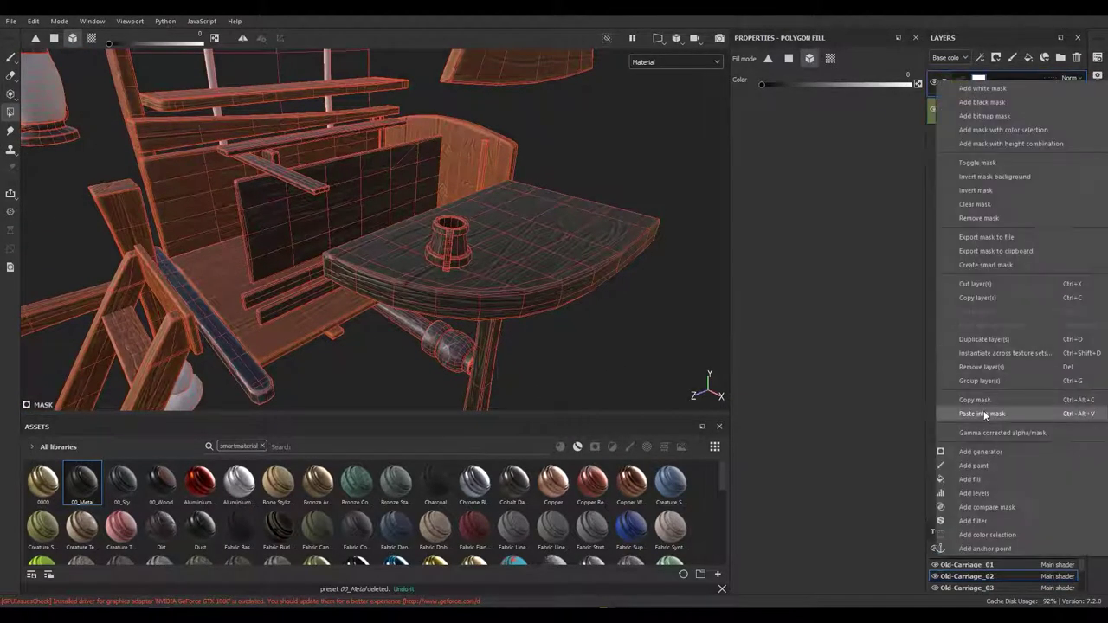
{"action": "left_click", "coordinate": [984, 413]}
{"action": "right_click", "coordinate": [980, 83]}
{"action": "left_click", "coordinate": [995, 192]}
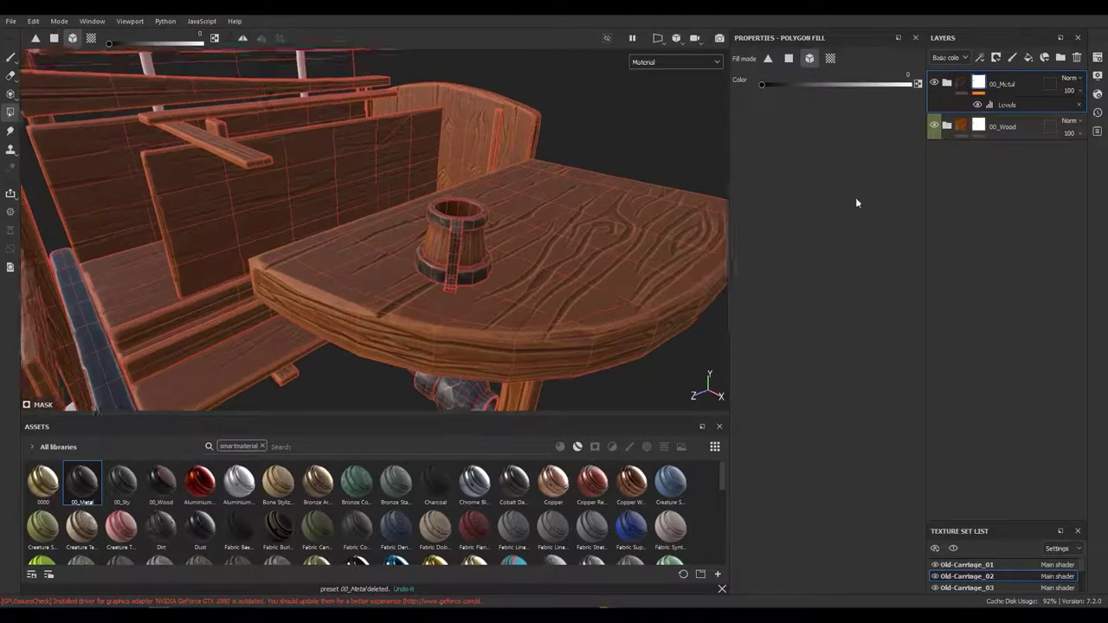
{"action": "key", "text": "m"}
{"action": "left_click", "coordinate": [952, 548]}
{"action": "scroll", "scroll_direction": "up", "scroll_amount": 3}
{"action": "key", "text": "m"}
{"action": "left_click_drag", "start_coordinate": [487, 276], "coordinate": [504, 322]}
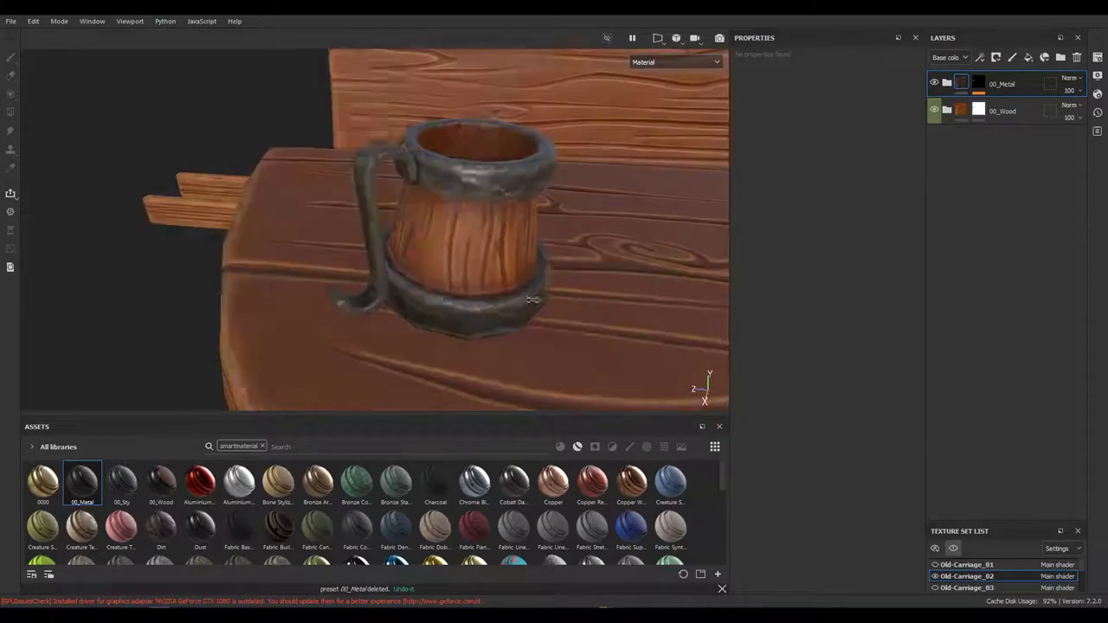
{"action": "left_click_drag", "start_coordinate": [379, 351], "coordinate": [484, 168]}
{"action": "left_click_drag", "start_coordinate": [485, 168], "coordinate": [455, 250]}
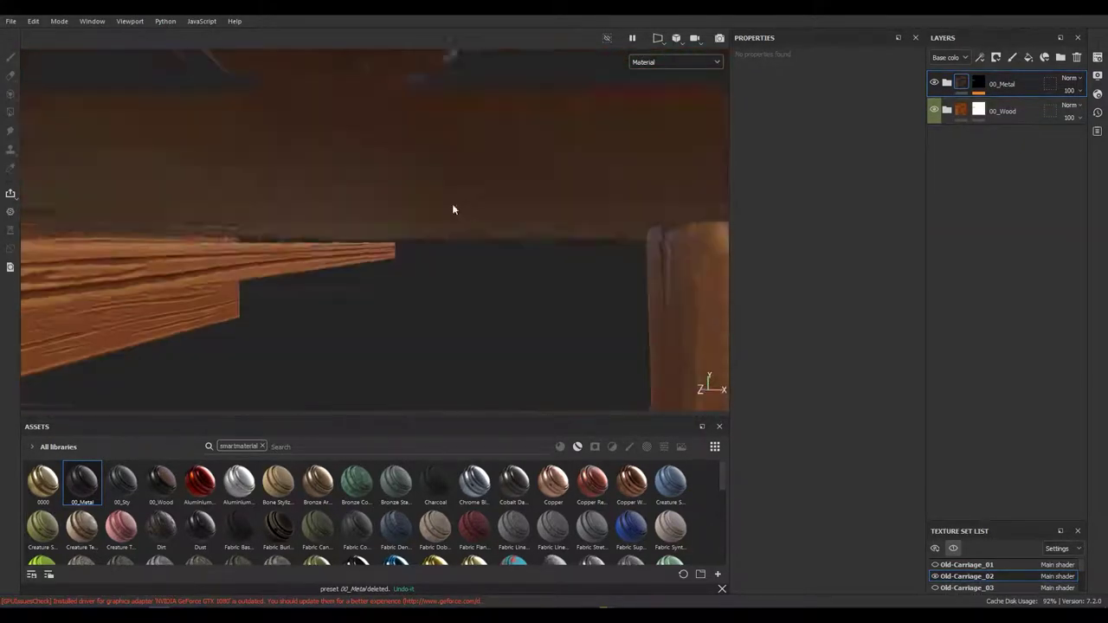
{"action": "left_click_drag", "start_coordinate": [455, 250], "coordinate": [396, 216]}
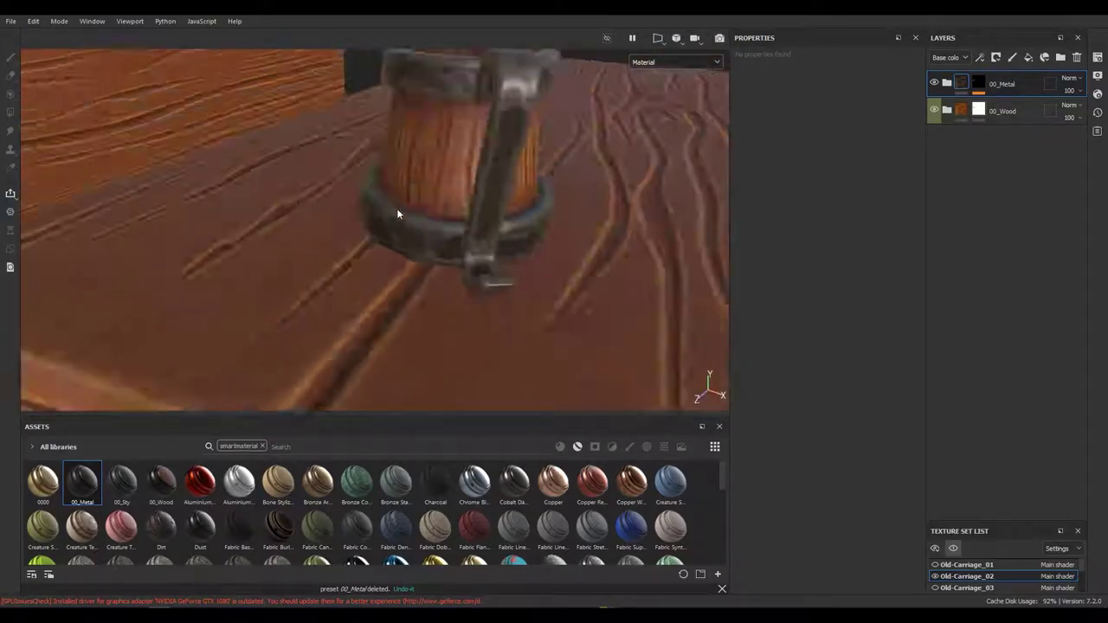
{"action": "left_click_drag", "start_coordinate": [396, 216], "coordinate": [289, 46]}
{"action": "left_click", "coordinate": [1098, 57]}
{"action": "scroll", "scroll_direction": "down", "scroll_amount": 3}
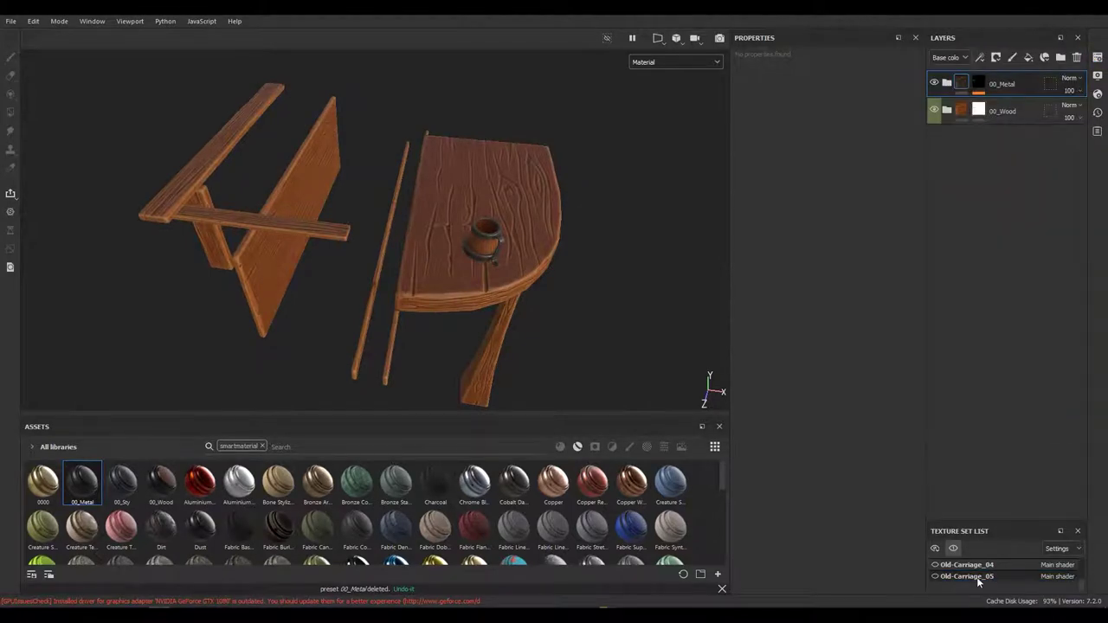
Step: Switch to the Old-Carriage_04 texture set and hide its existing 00_Metal layer
{"action": "left_click", "coordinate": [967, 576]}
{"action": "scroll", "scroll_direction": "up", "scroll_amount": 3}
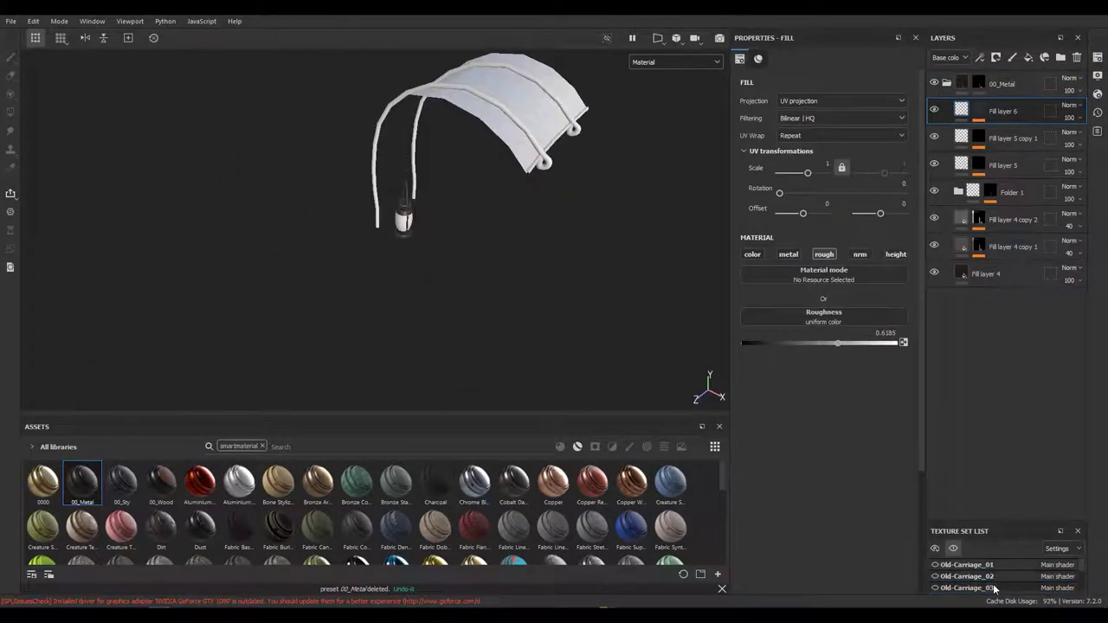
{"action": "left_click", "coordinate": [967, 587]}
{"action": "scroll", "scroll_direction": "down", "scroll_amount": 3}
{"action": "left_click", "coordinate": [987, 567]}
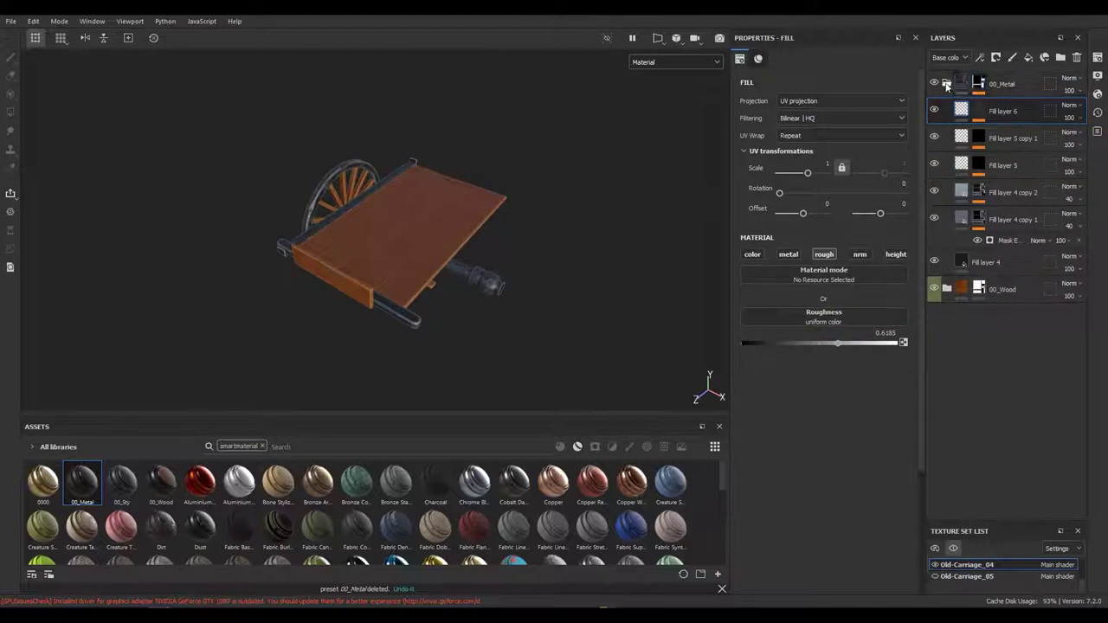
{"action": "left_click", "coordinate": [934, 83]}
{"action": "left_click_drag", "start_coordinate": [485, 260], "coordinate": [318, 431]}
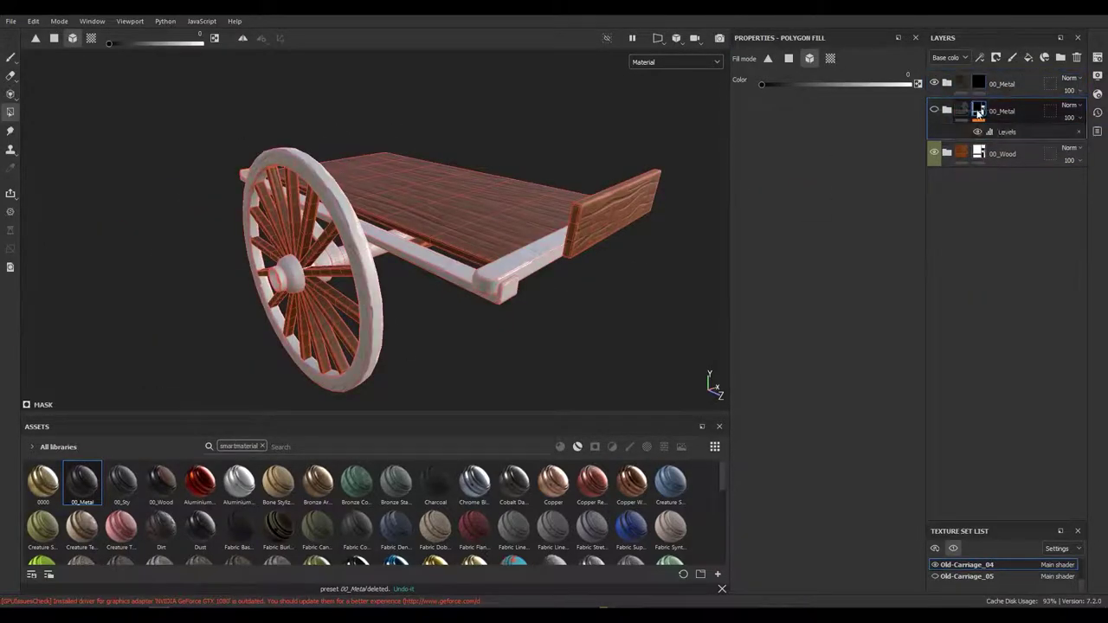
Step: Paste the old metal layer's mask into the top 00_Metal, invert it, and remove the added Levels
{"action": "right_click", "coordinate": [979, 114]}
{"action": "left_click", "coordinate": [974, 428]}
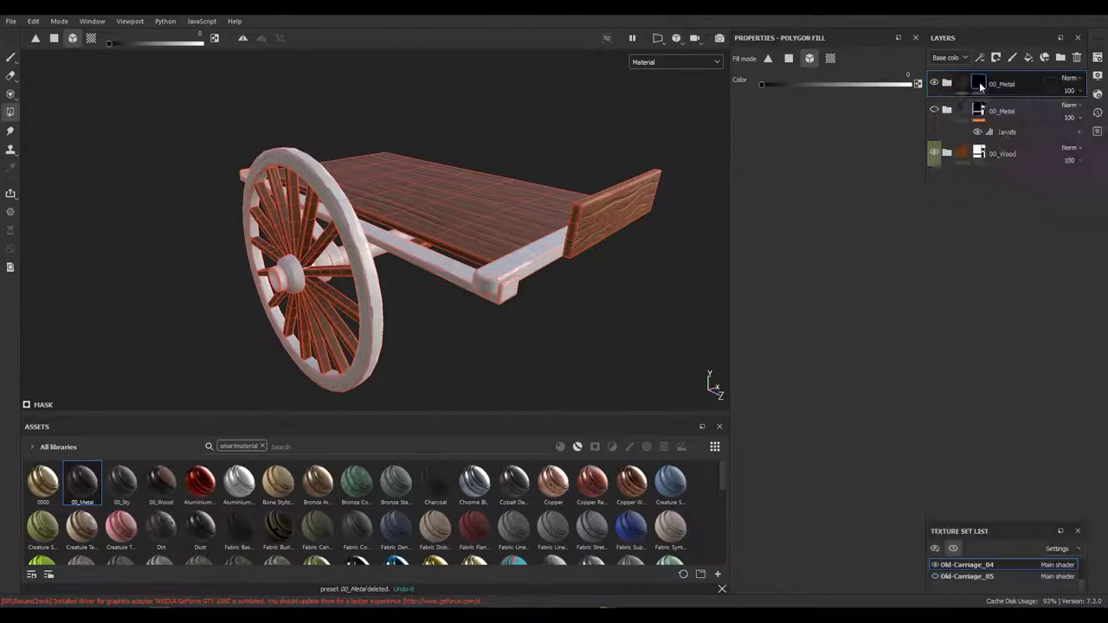
{"action": "right_click", "coordinate": [979, 83]}
{"action": "left_click", "coordinate": [982, 356]}
{"action": "left_click_drag", "start_coordinate": [292, 309], "coordinate": [969, 85]}
{"action": "right_click", "coordinate": [969, 86]}
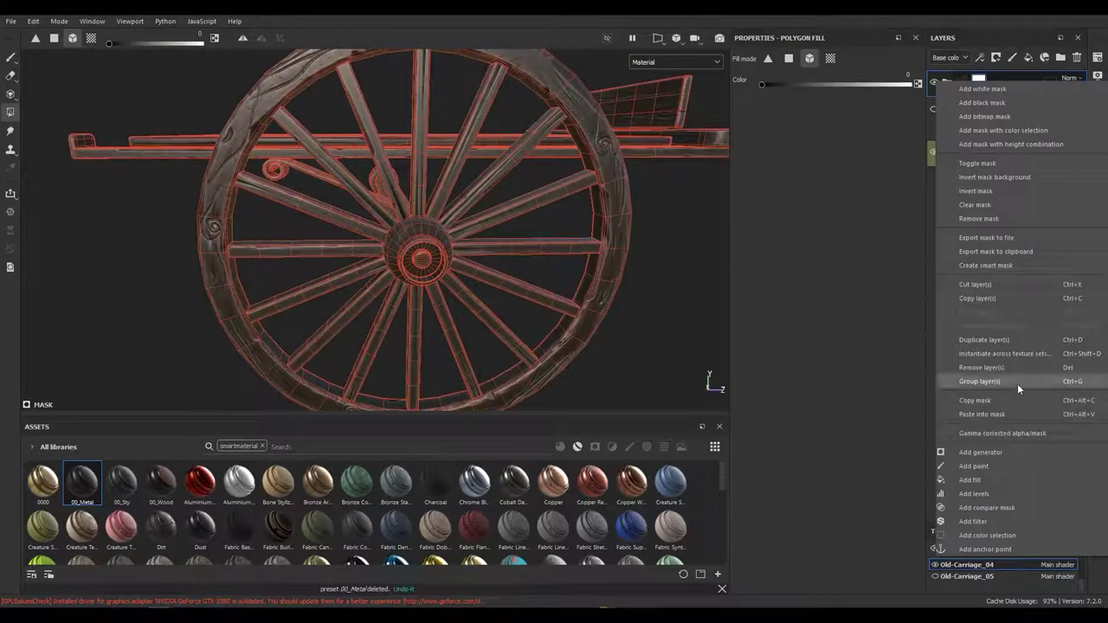
{"action": "left_click", "coordinate": [982, 416]}
{"action": "left_click_drag", "start_coordinate": [644, 238], "coordinate": [618, 279]}
{"action": "left_click", "coordinate": [1077, 59]}
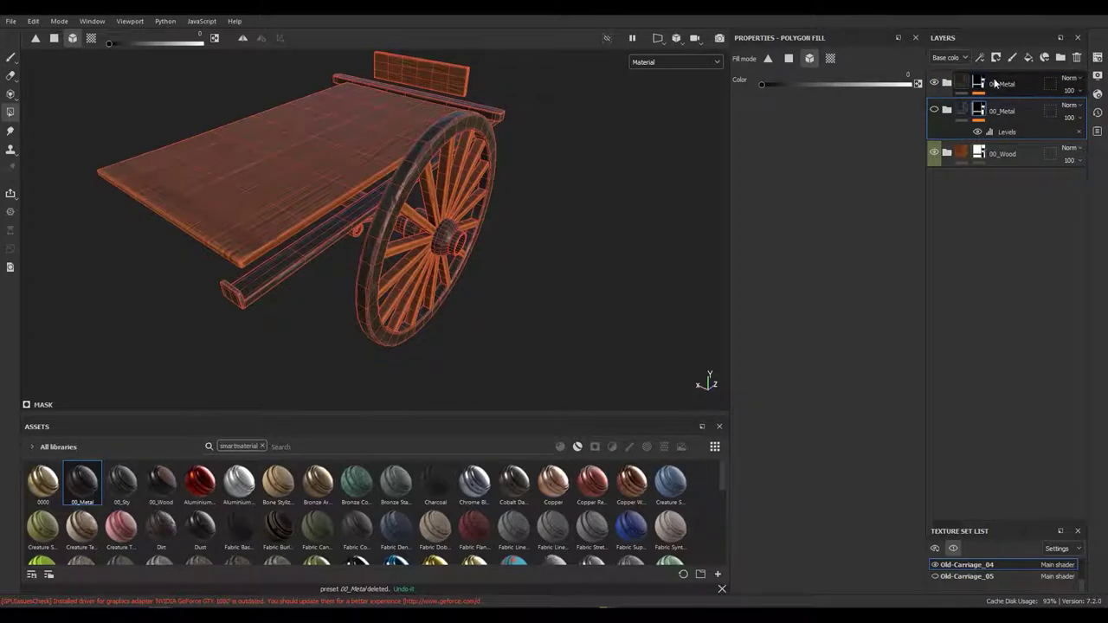
{"action": "right_click", "coordinate": [995, 83]}
{"action": "left_click", "coordinate": [1038, 394]}
Step: Delete Folder 1 from the top 00_Metal layer and check Fill layer 6 while orbiting the carriage
{"action": "left_click_drag", "start_coordinate": [536, 260], "coordinate": [780, 277]}
{"action": "left_click", "coordinate": [948, 84]}
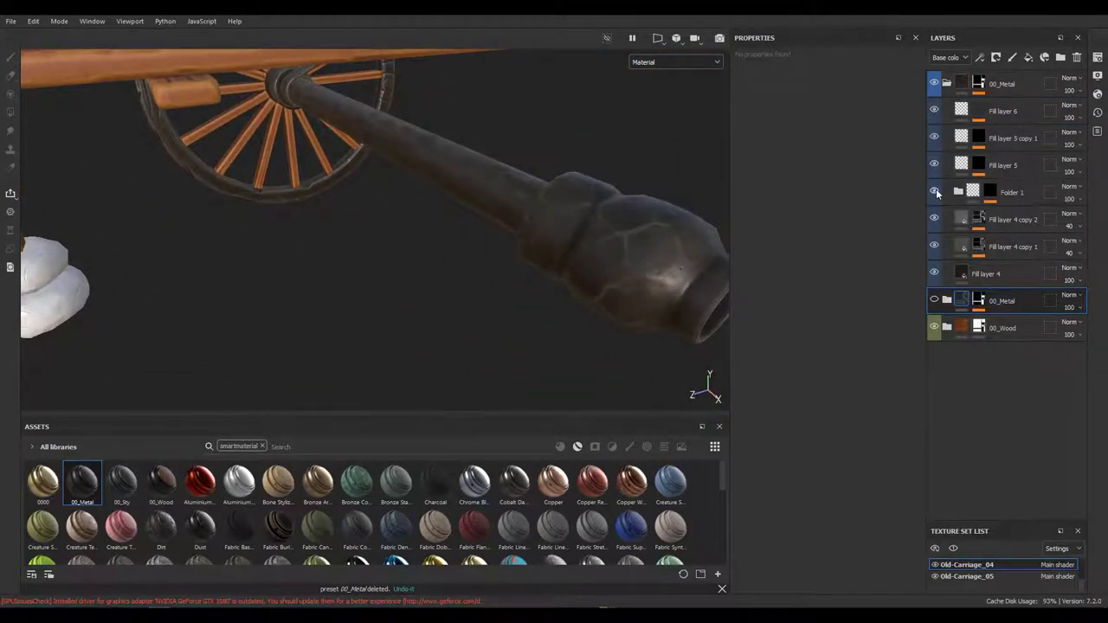
{"action": "left_click_drag", "start_coordinate": [527, 185], "coordinate": [904, 254]}
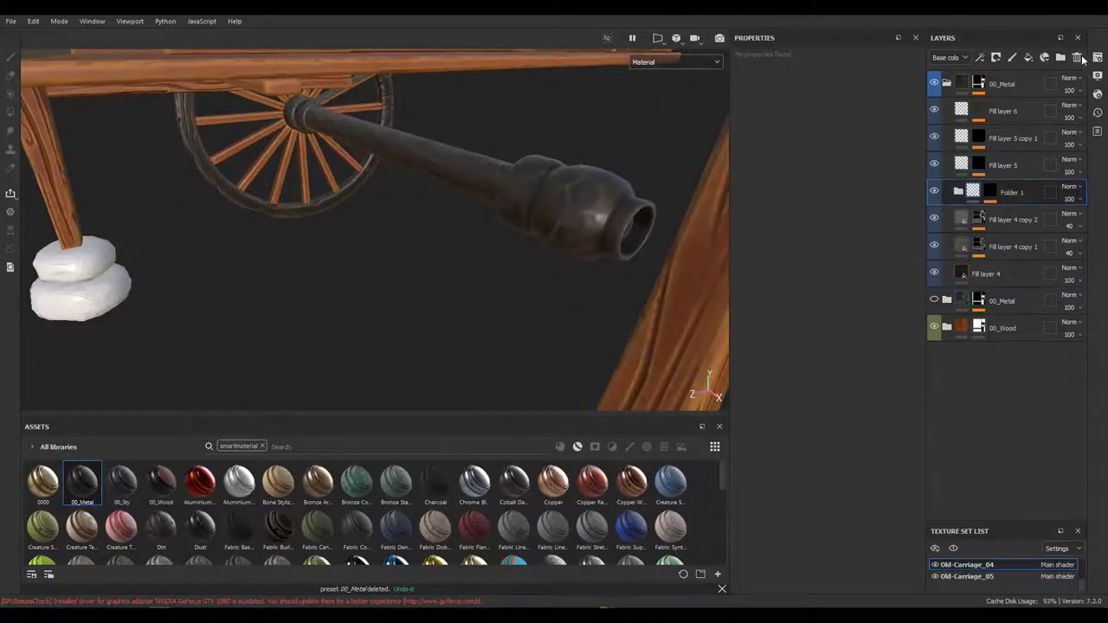
{"action": "left_click", "coordinate": [1076, 57]}
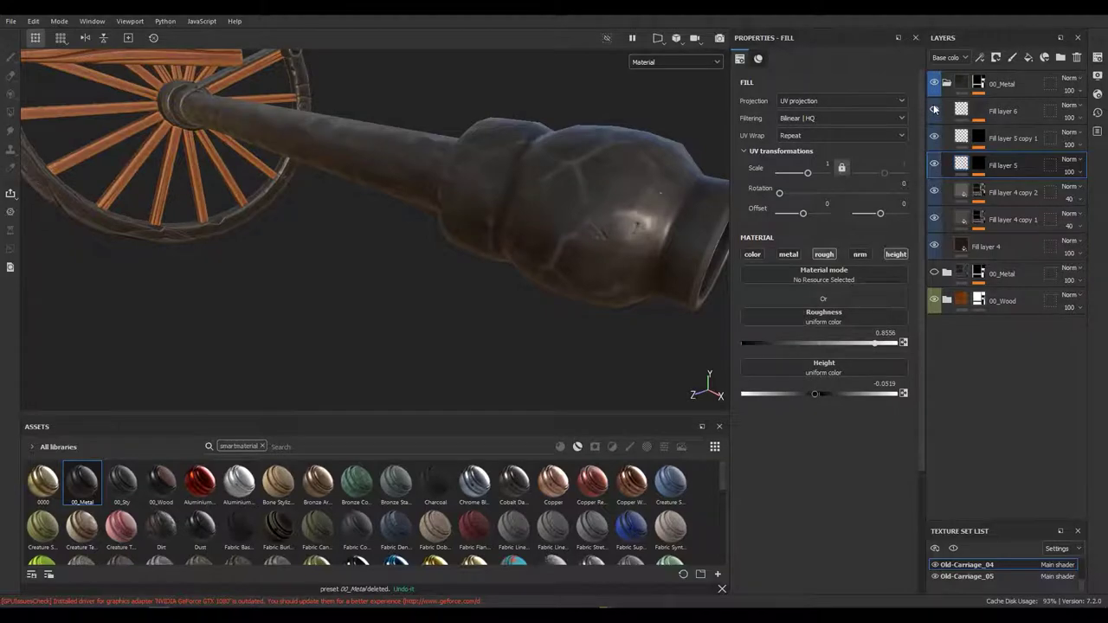
{"action": "left_click", "coordinate": [970, 110]}
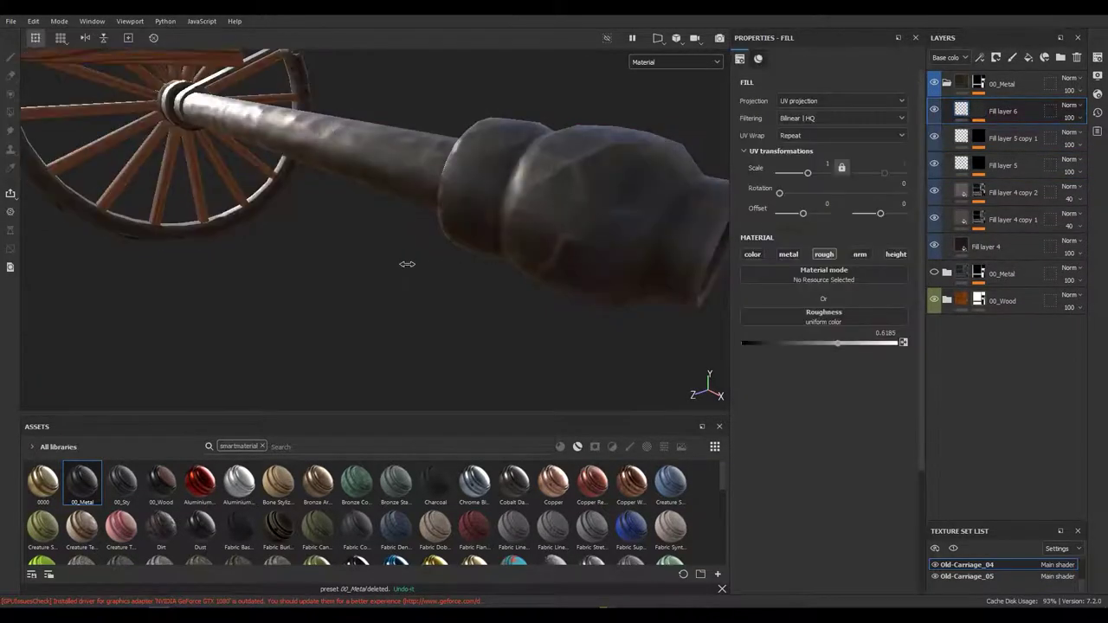
{"action": "left_click_drag", "start_coordinate": [429, 294], "coordinate": [223, 349]}
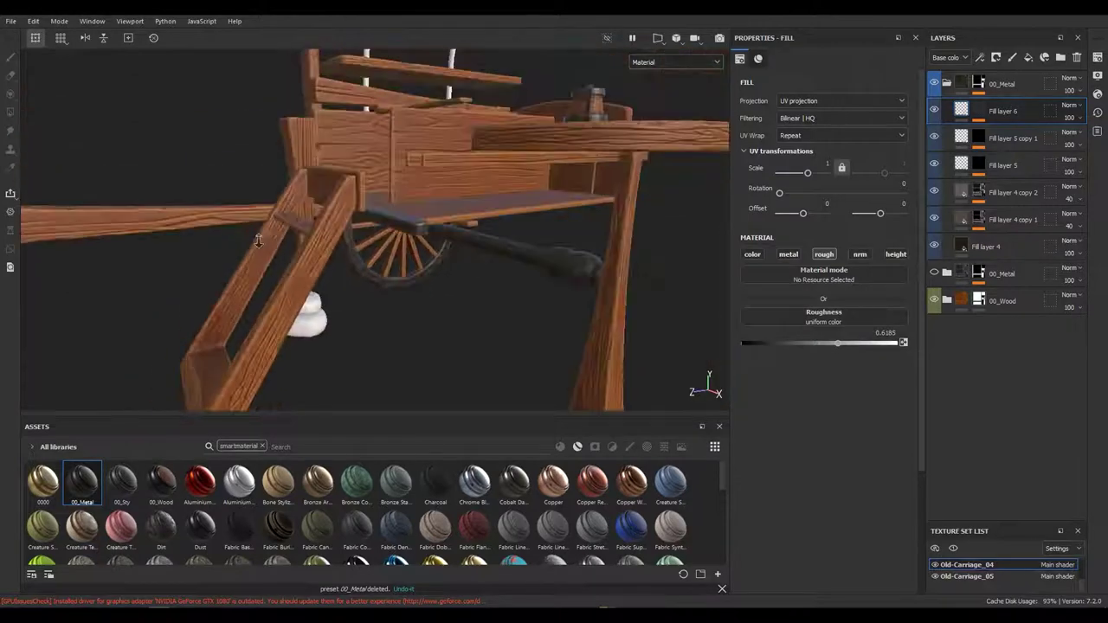
{"action": "left_click_drag", "start_coordinate": [442, 247], "coordinate": [626, 312]}
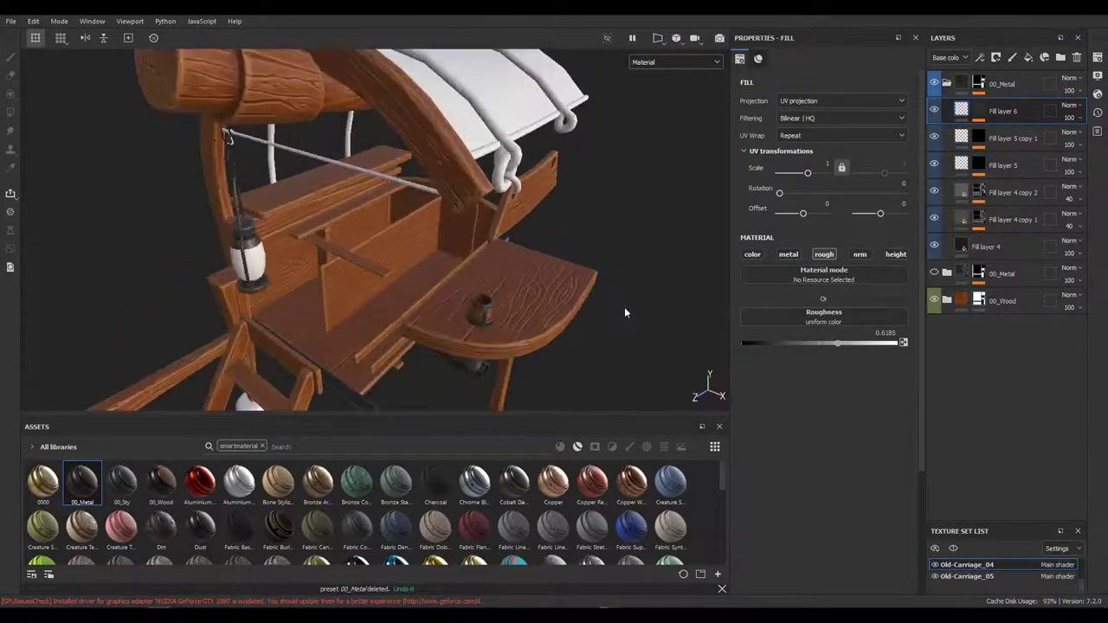
{"action": "left_click", "coordinate": [978, 84]}
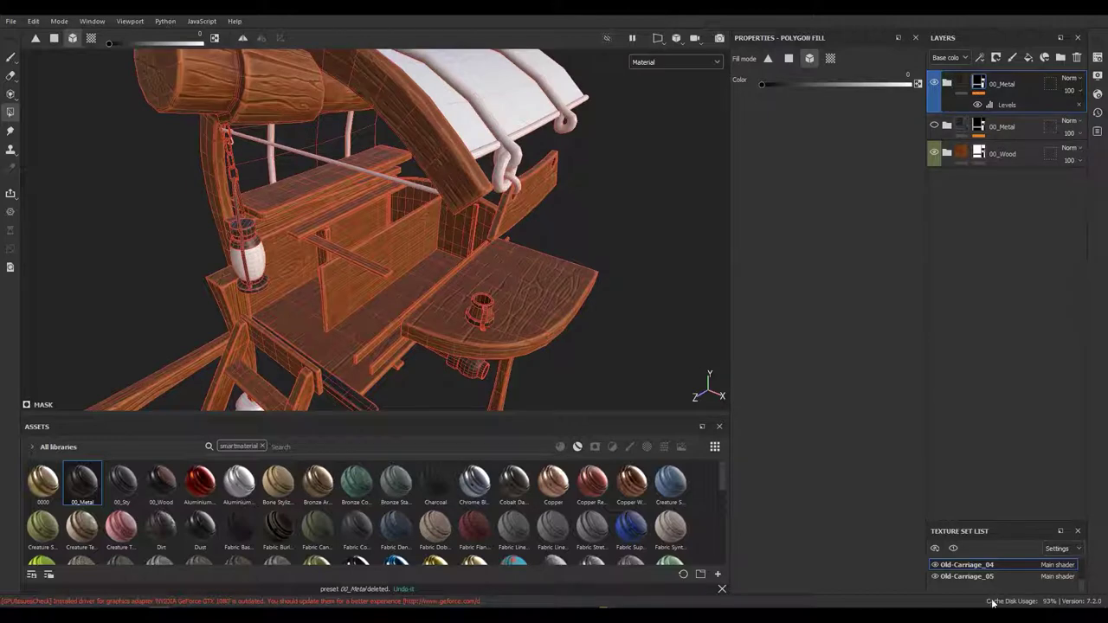
Step: On Old-Carriage_02, remove the 00_Metal layer so only 00_Wood remains
{"action": "left_click", "coordinate": [937, 578]}
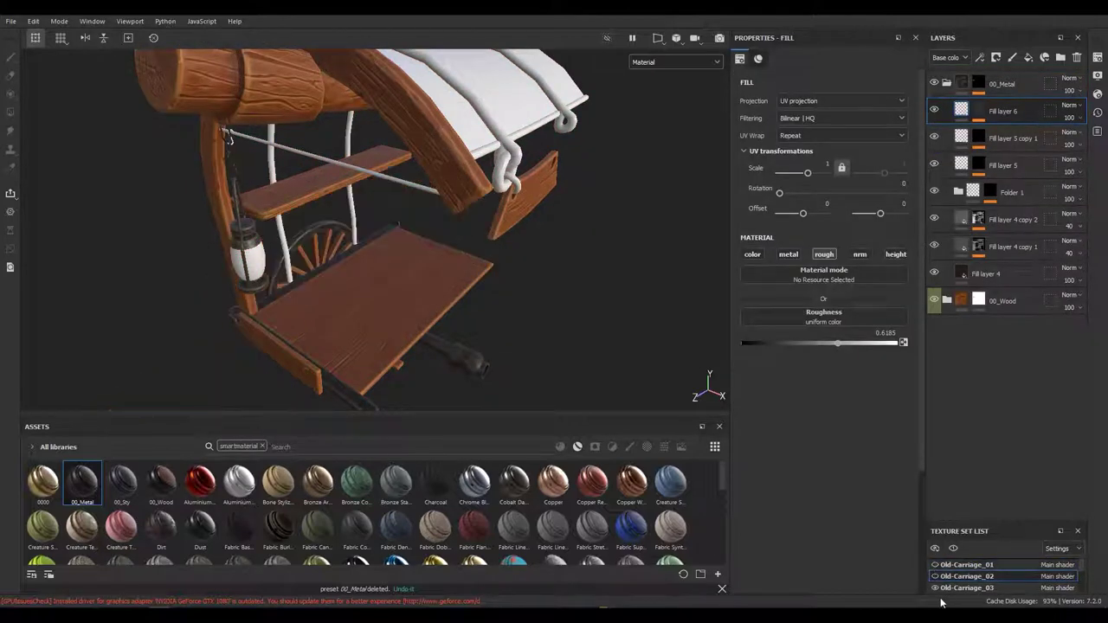
{"action": "left_click", "coordinate": [934, 588]}
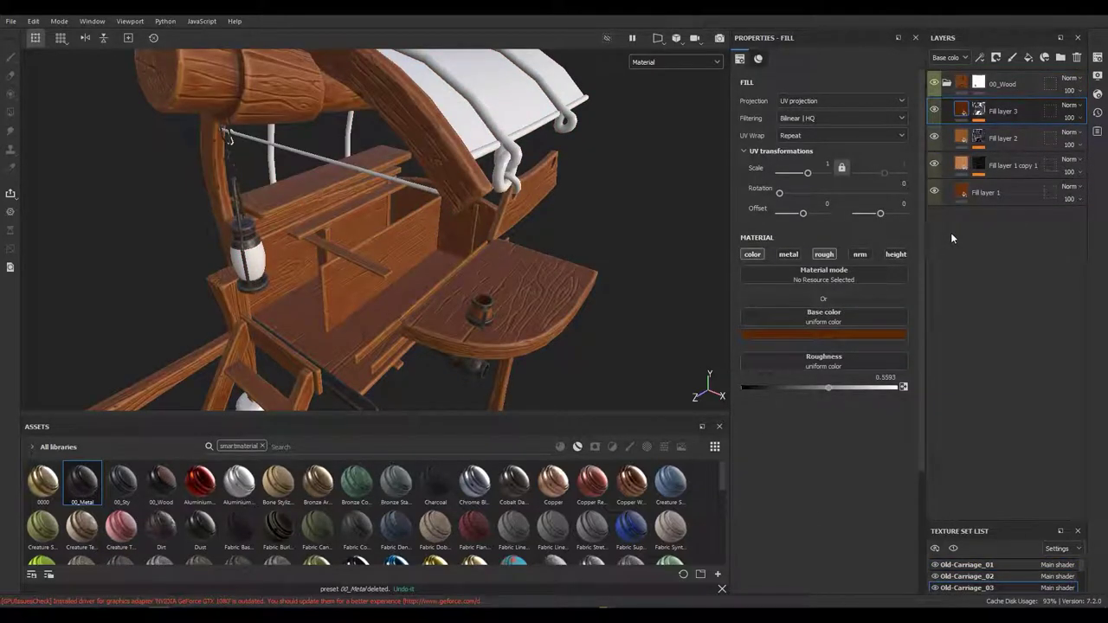
{"action": "left_click", "coordinate": [978, 83]}
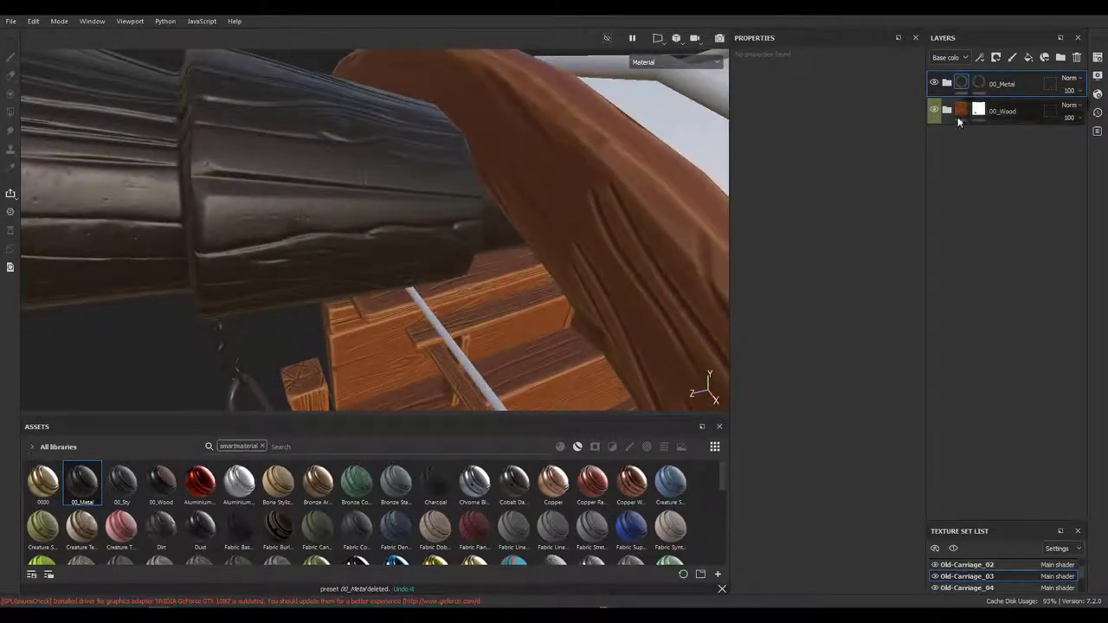
{"action": "left_click_drag", "start_coordinate": [432, 225], "coordinate": [231, 217]}
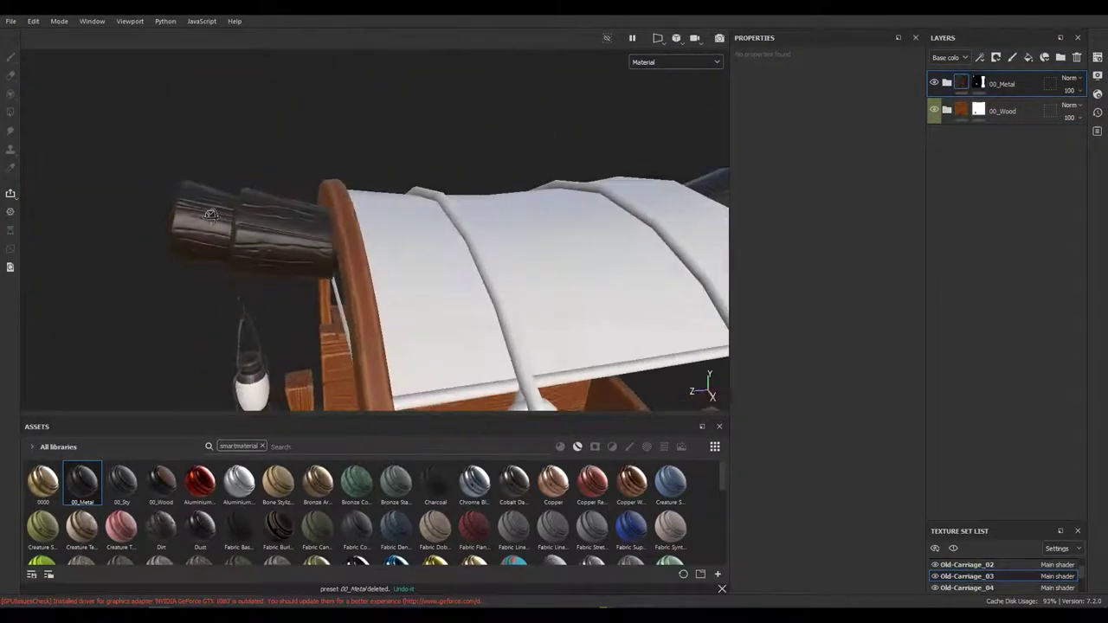
{"action": "key", "text": "ctrl+z"}
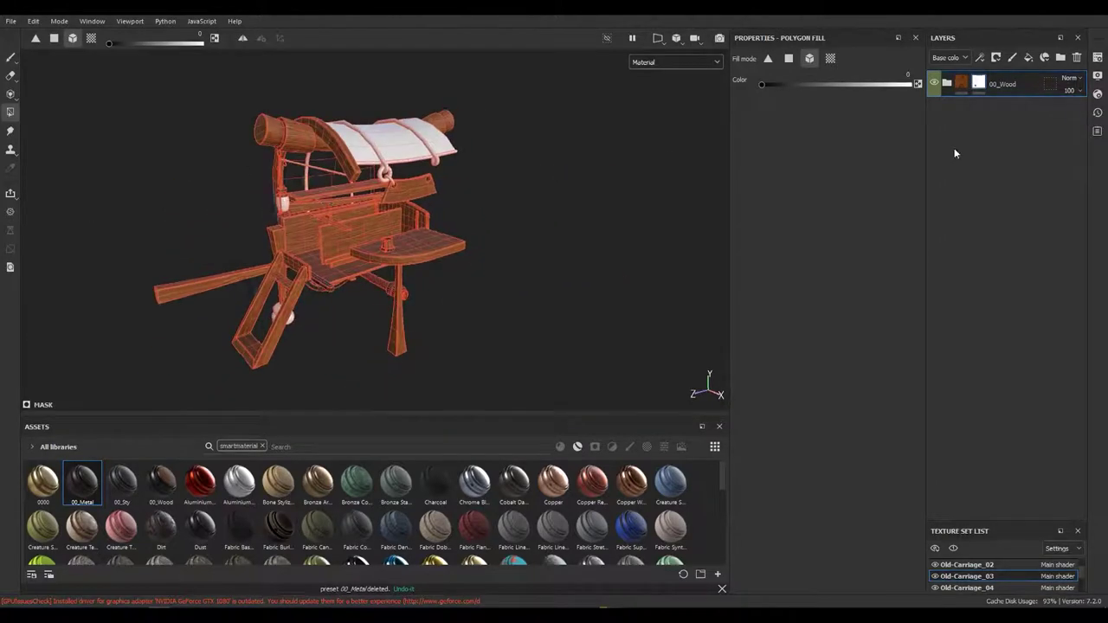
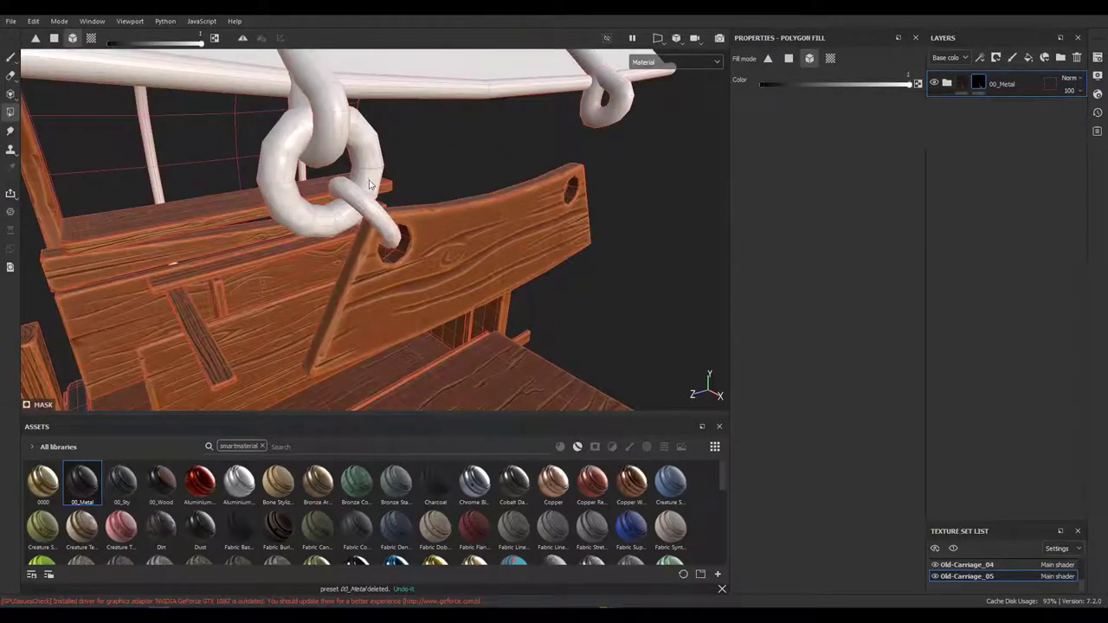
Step: Switch to the Old-Carriage_03 texture set
{"action": "left_click", "coordinate": [979, 84]}
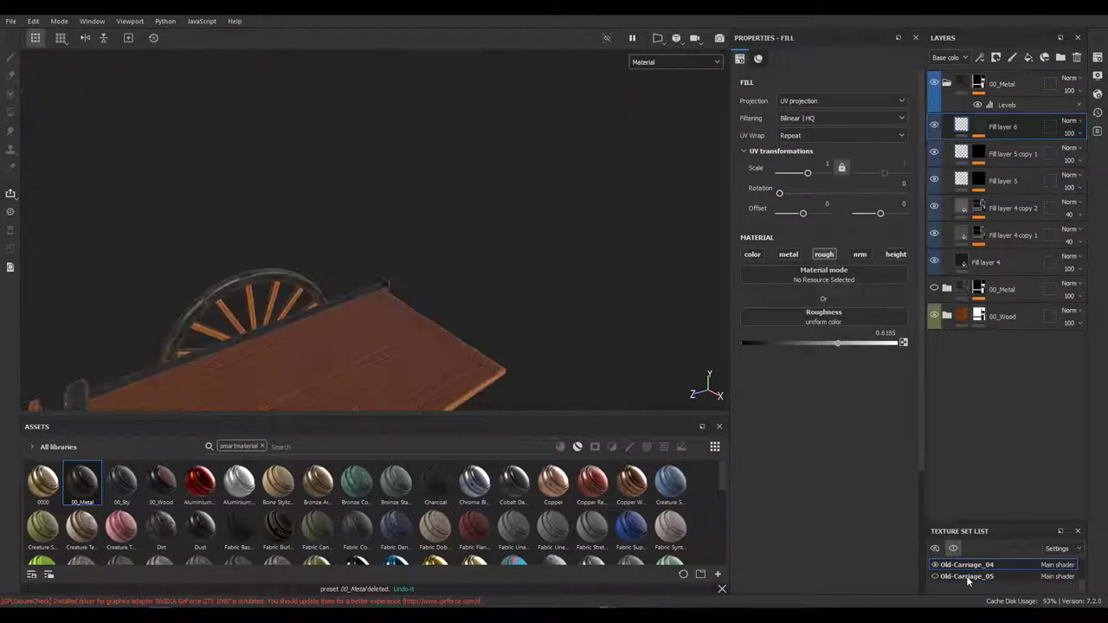
{"action": "left_click", "coordinate": [966, 575]}
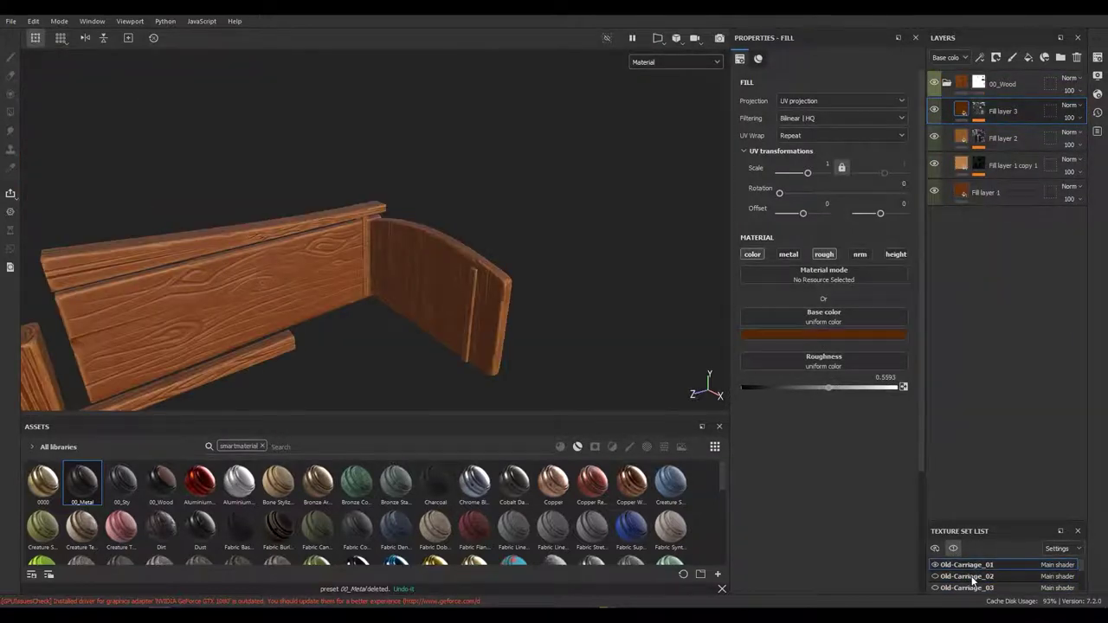
{"action": "left_click", "coordinate": [947, 83]}
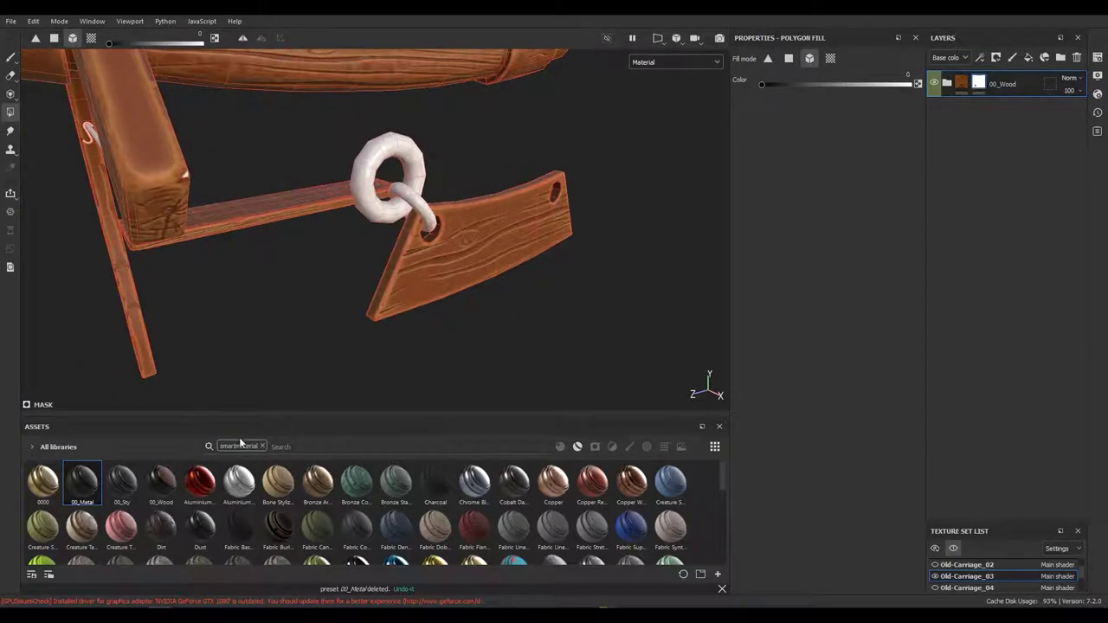
Step: Copy the 00_Wood folder's mask and paste it into the 00_Metal folder
{"action": "right_click", "coordinate": [1017, 111]}
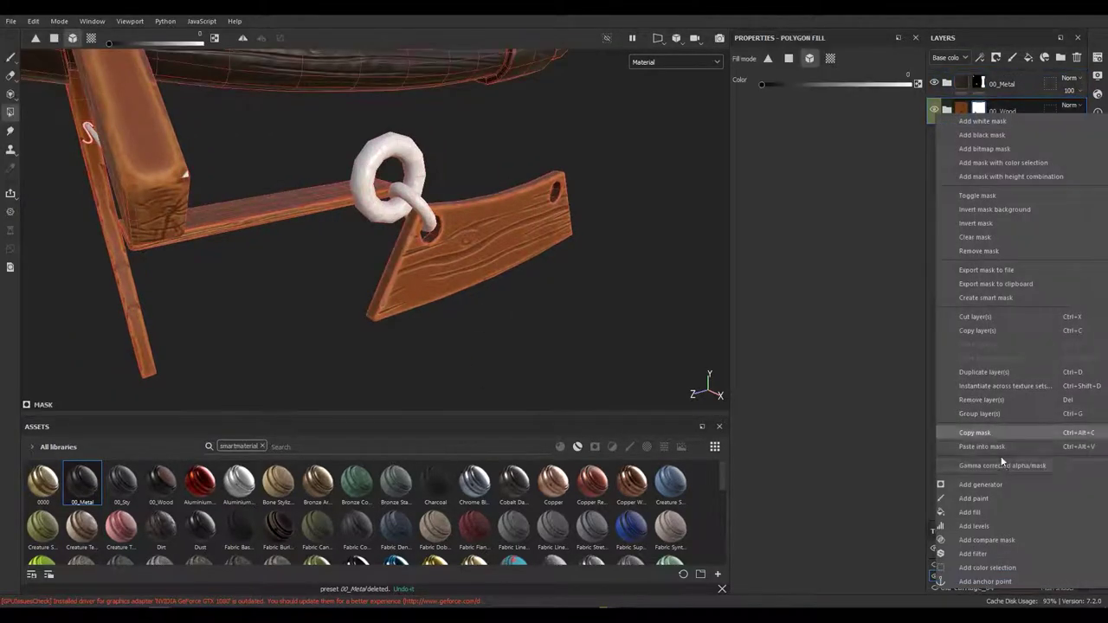
{"action": "left_click", "coordinate": [993, 433]}
{"action": "right_click", "coordinate": [1017, 83]}
{"action": "left_click", "coordinate": [982, 418]}
{"action": "right_click", "coordinate": [1017, 83]}
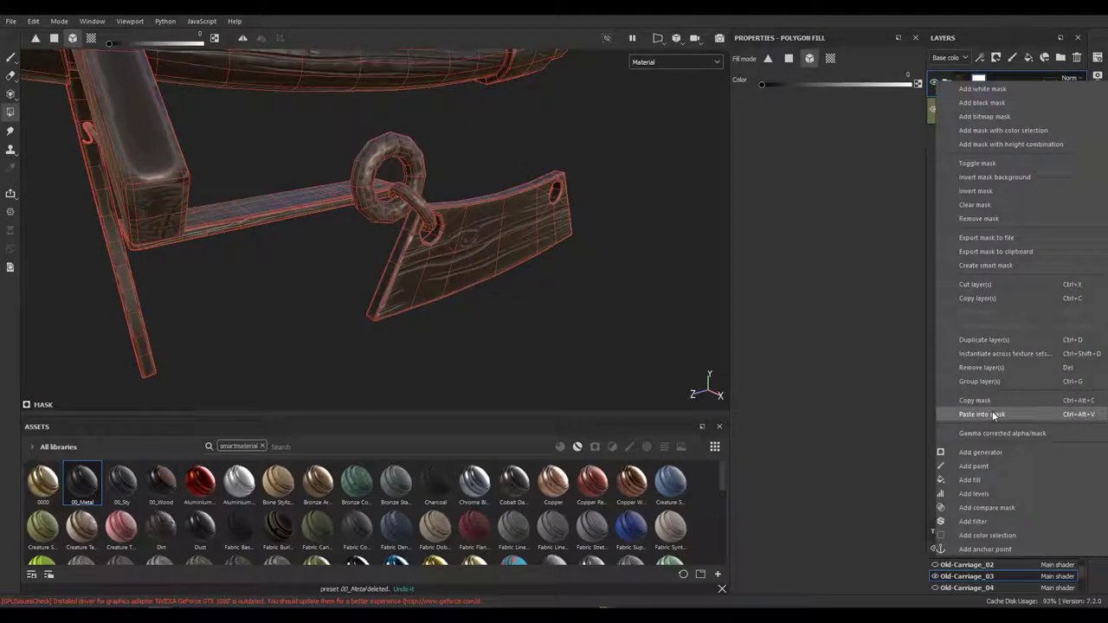
{"action": "left_click", "coordinate": [982, 418]}
Step: Add a Levels effect to the 00_Metal folder's mask
{"action": "right_click", "coordinate": [984, 83]}
{"action": "left_click", "coordinate": [983, 203]}
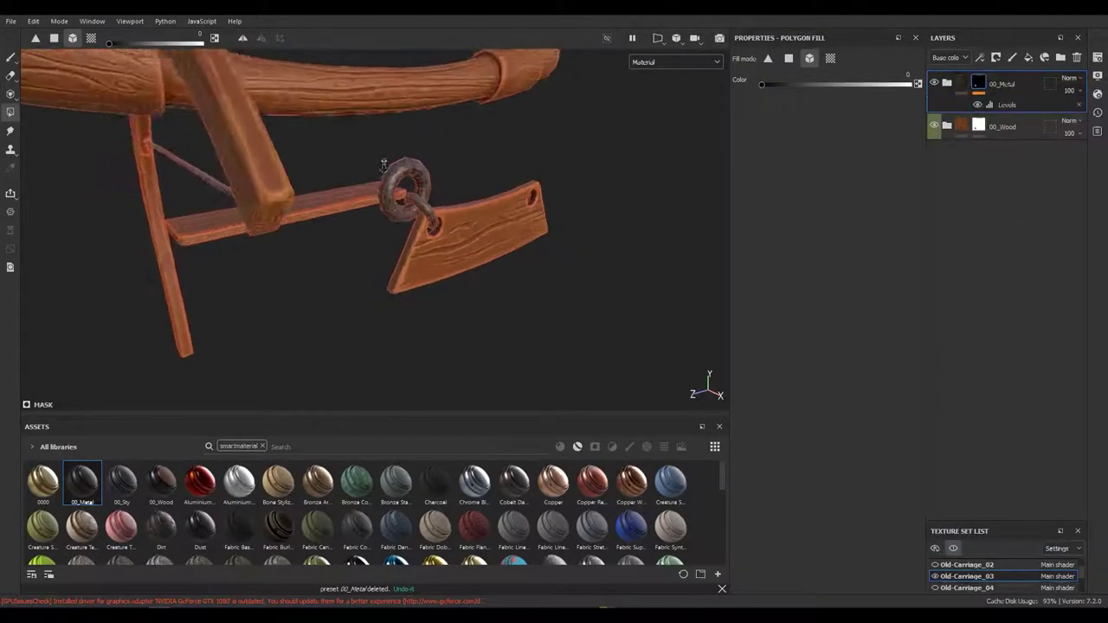
{"action": "left_click", "coordinate": [978, 84]}
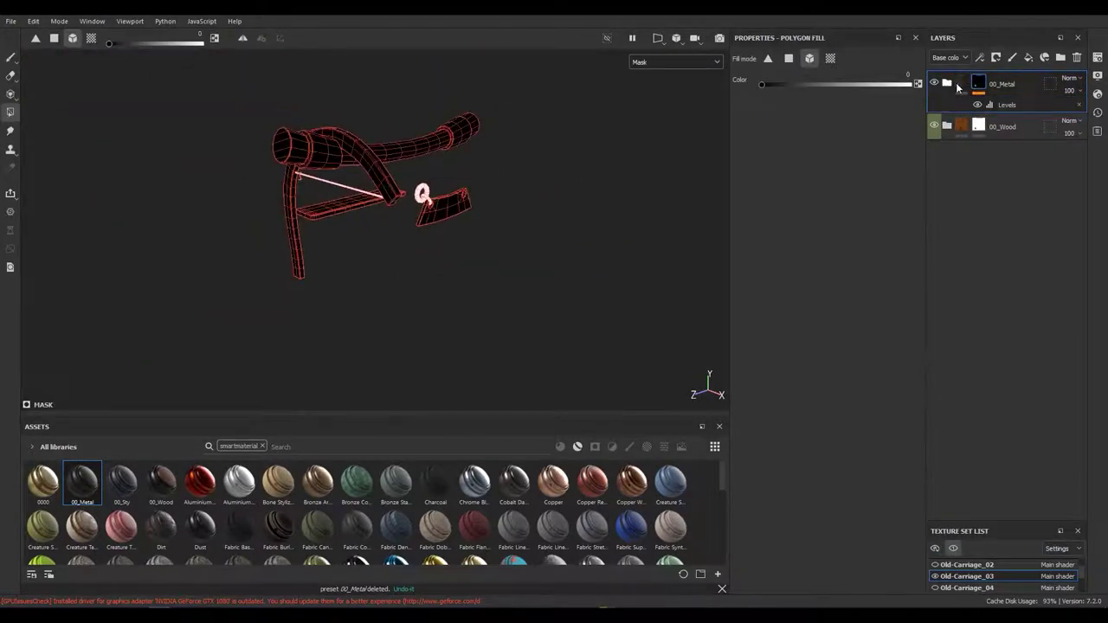
{"action": "left_click_drag", "start_coordinate": [440, 255], "coordinate": [494, 347]}
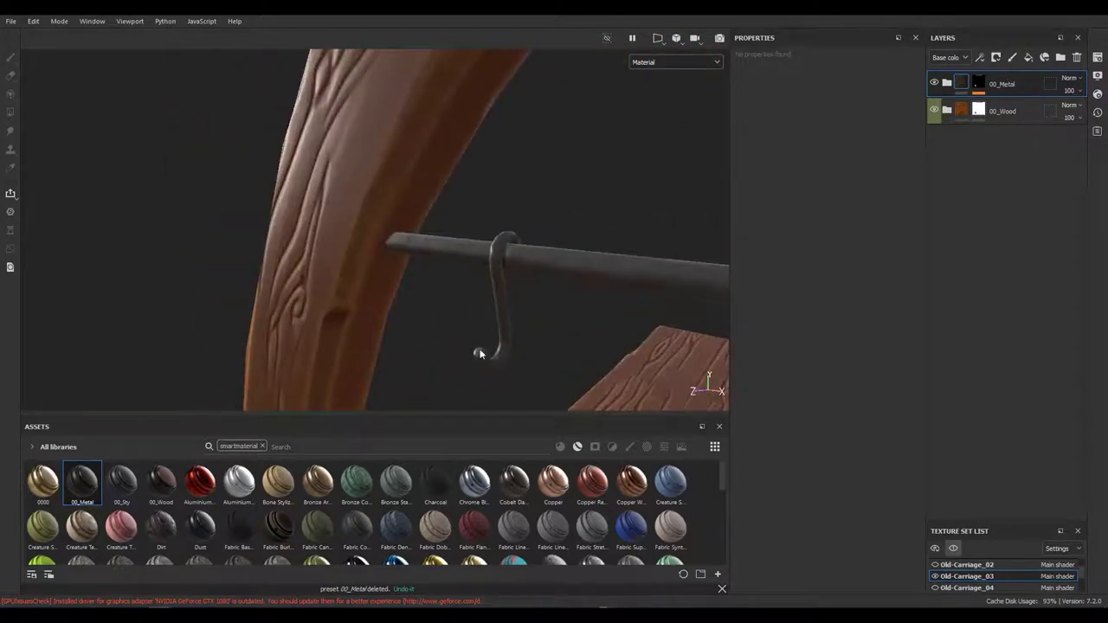
Step: Adjust the black and white points of Fill layer 4 copy 2's mask Levels
{"action": "left_click", "coordinate": [978, 223]}
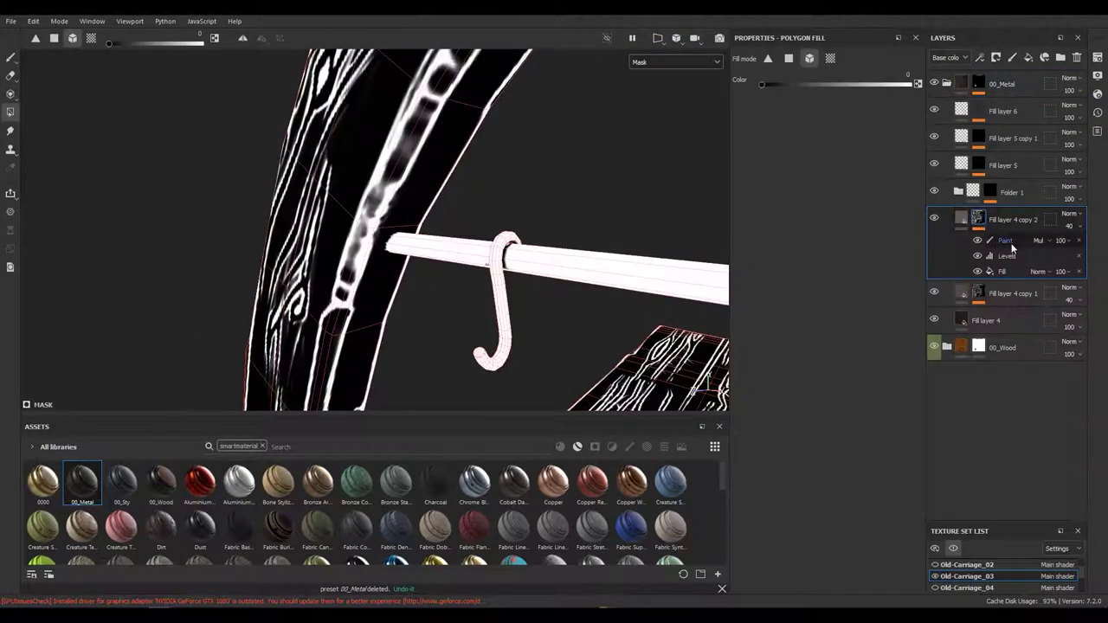
{"action": "left_click", "coordinate": [1007, 241]}
{"action": "left_click_drag", "start_coordinate": [854, 87], "coordinate": [884, 88]}
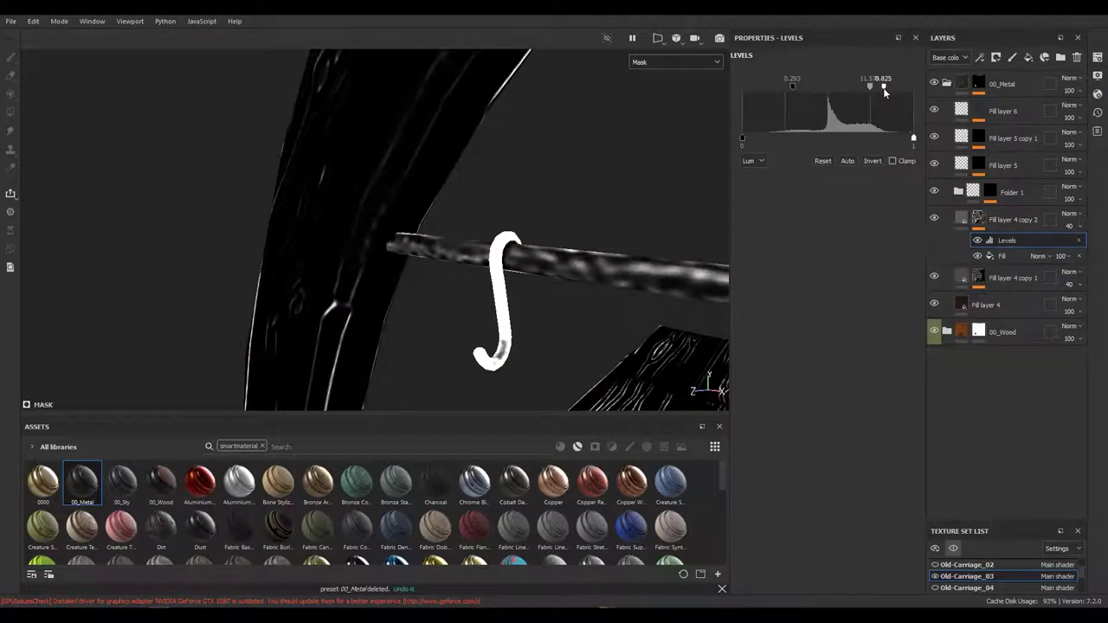
{"action": "left_click_drag", "start_coordinate": [791, 87], "coordinate": [749, 87]}
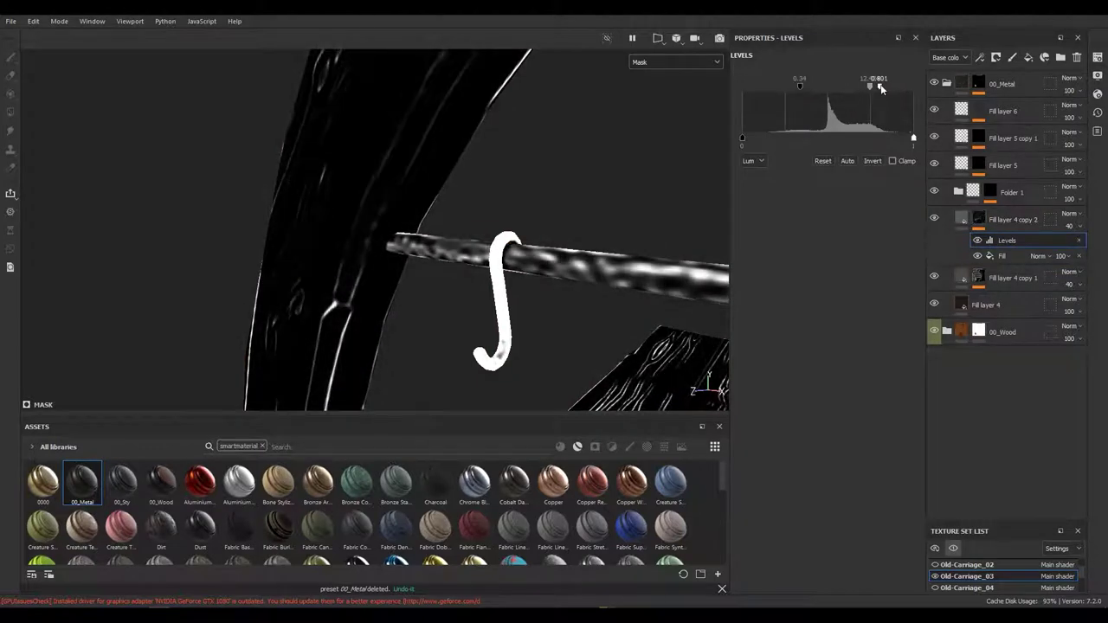
{"action": "left_click_drag", "start_coordinate": [880, 88], "coordinate": [906, 88]}
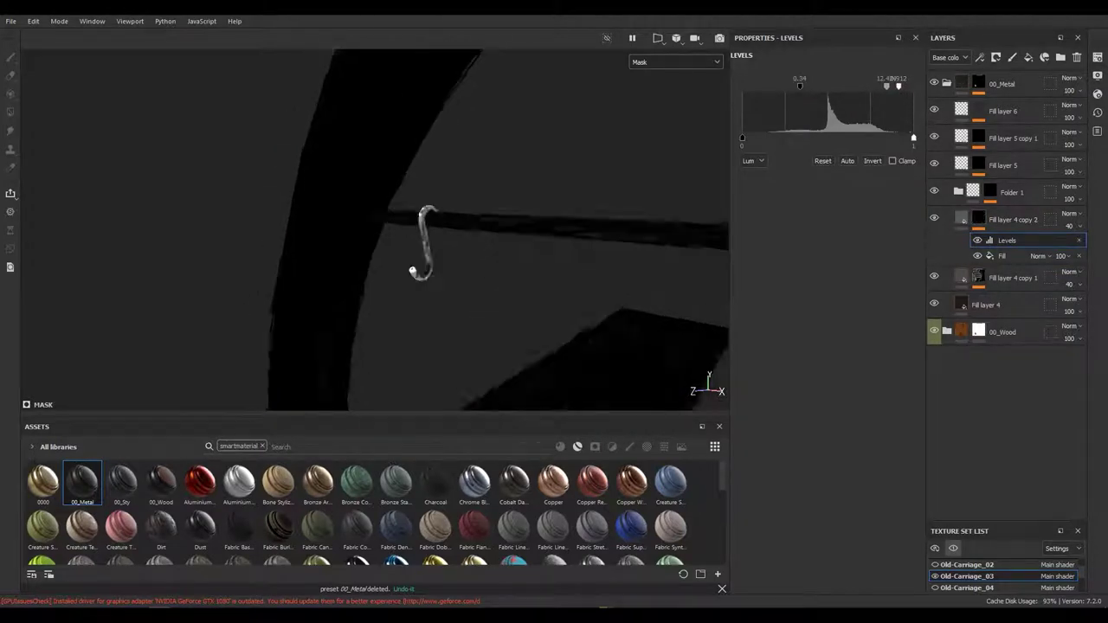
Step: Undo the latest Levels change and add a Paint effect to the mask
{"action": "left_click_drag", "start_coordinate": [398, 154], "coordinate": [500, 285]}
{"action": "key", "text": "ctrl+z"}
{"action": "key", "text": "ctrl+z"}
{"action": "key", "text": "ctrl+z"}
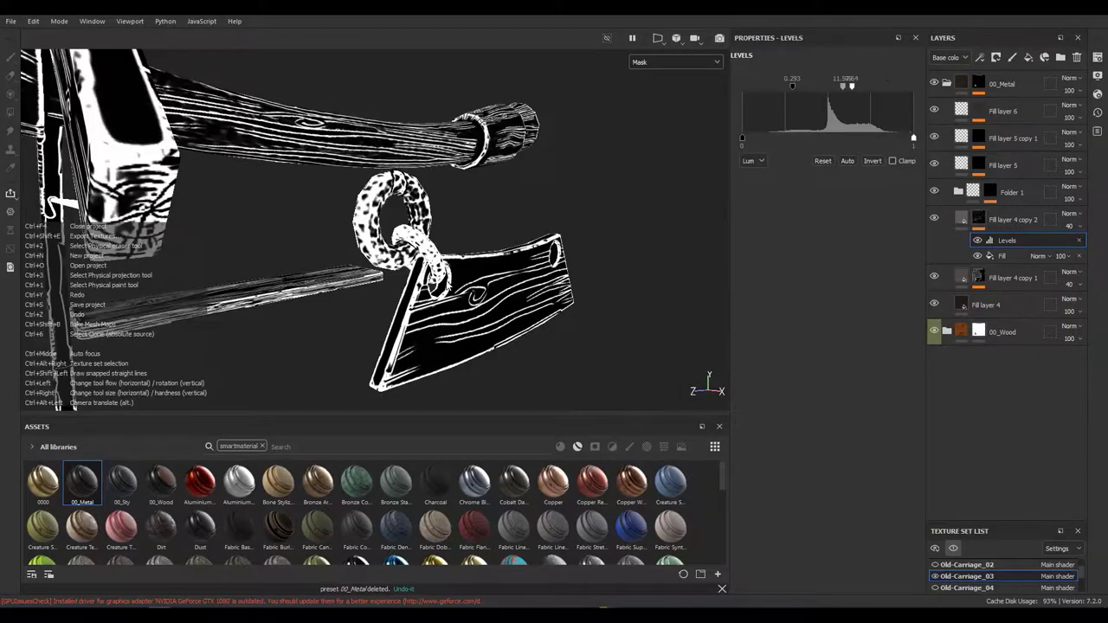
{"action": "left_click_drag", "start_coordinate": [346, 260], "coordinate": [450, 285]}
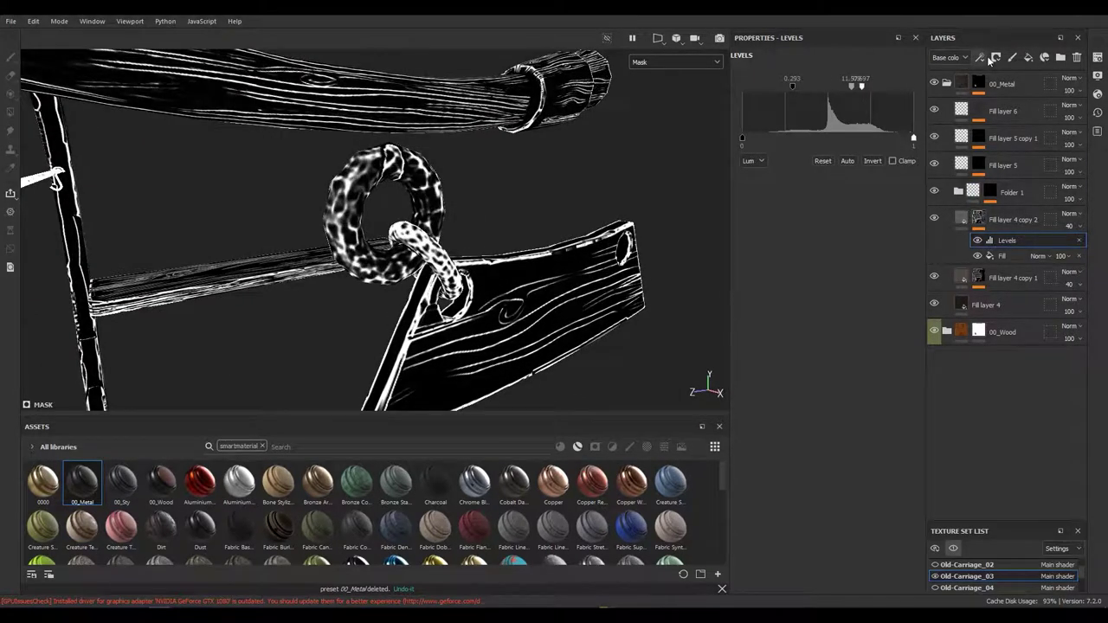
{"action": "left_click", "coordinate": [1009, 87]}
Step: Set the Paint effect's blend mode on Fill layer 4 copy 2 to Multiply
{"action": "key", "text": "4"}
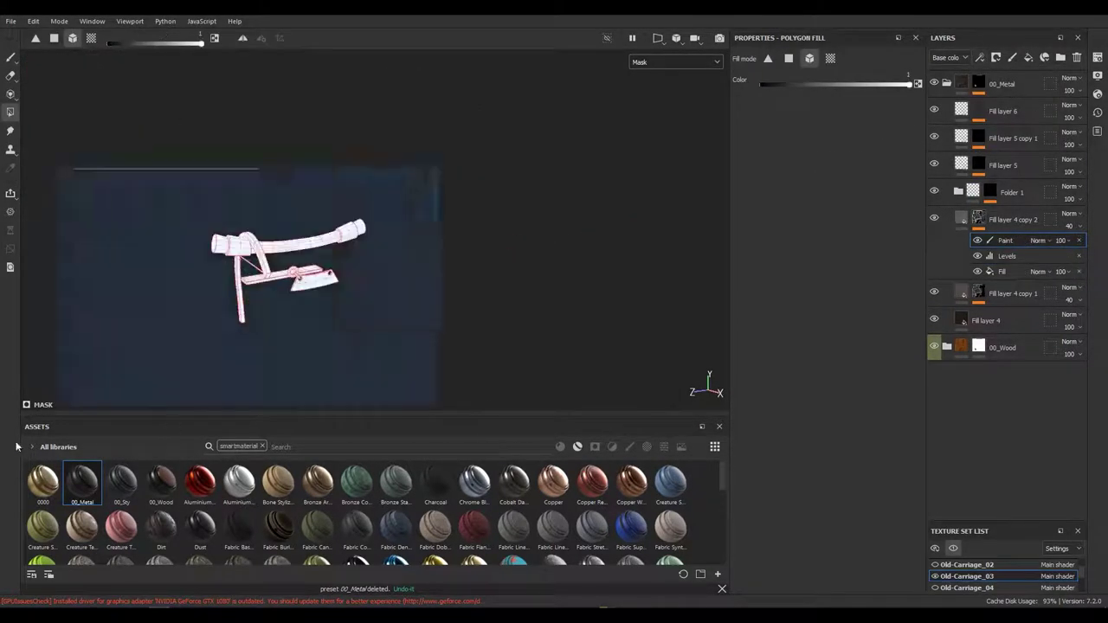
{"action": "left_click_drag", "start_coordinate": [334, 322], "coordinate": [35, 104]}
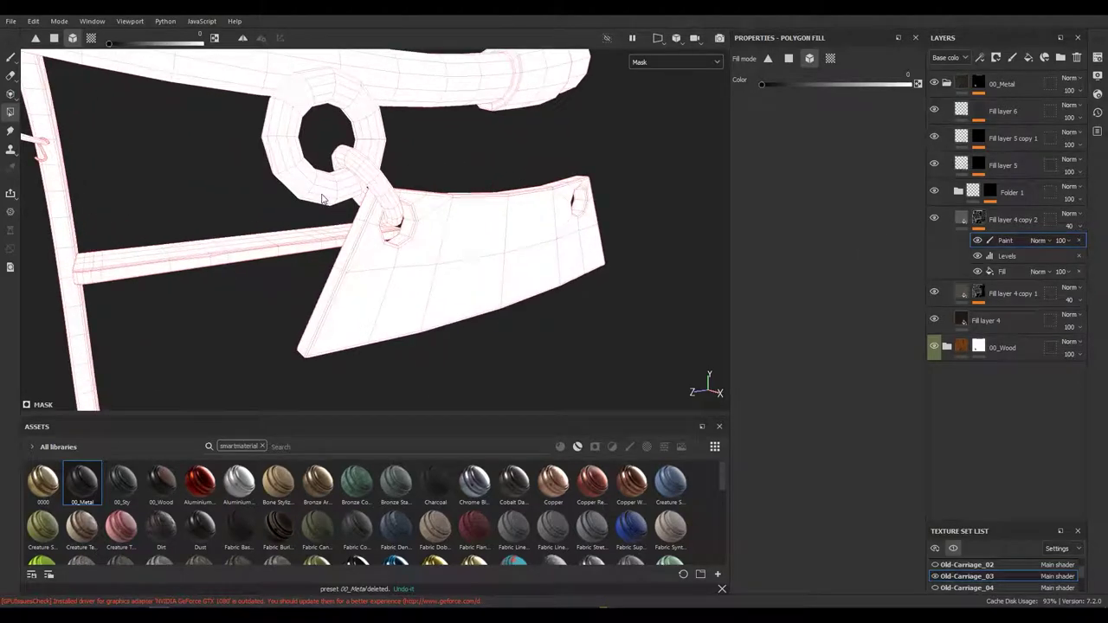
{"action": "left_click", "coordinate": [1043, 239]}
{"action": "left_click", "coordinate": [1043, 275]}
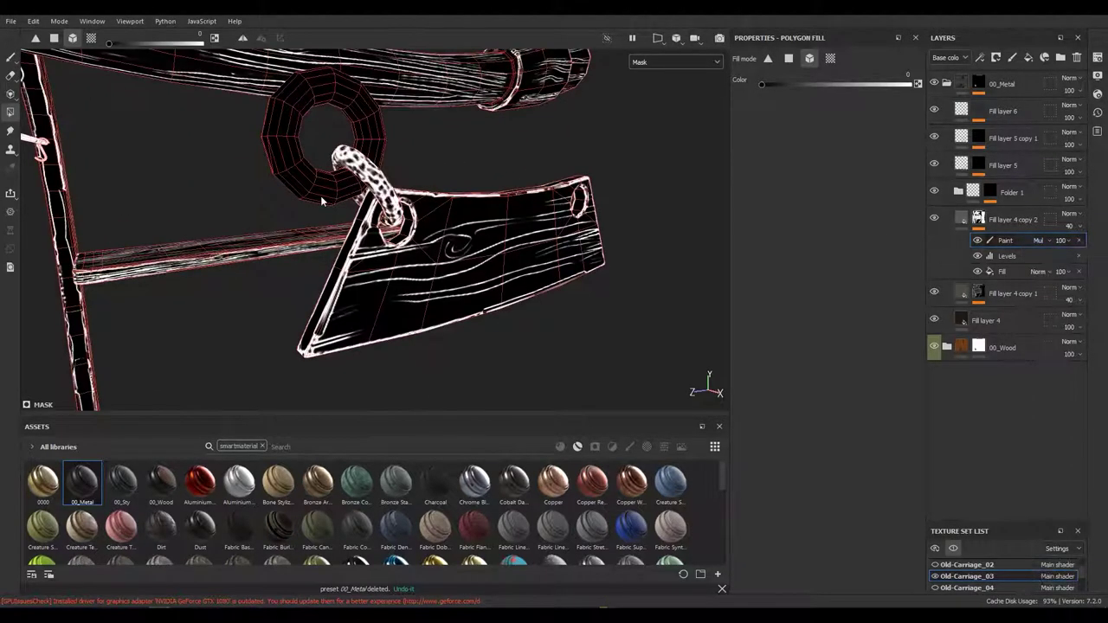
{"action": "left_click_drag", "start_coordinate": [318, 196], "coordinate": [272, 191]}
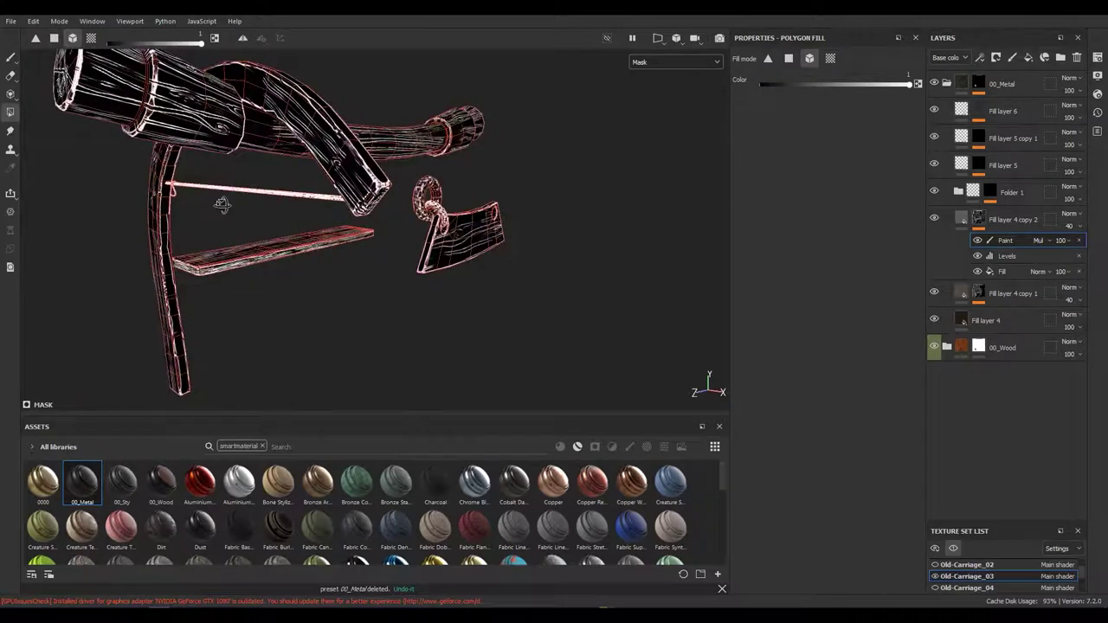
{"action": "left_click_drag", "start_coordinate": [272, 190], "coordinate": [467, 250]}
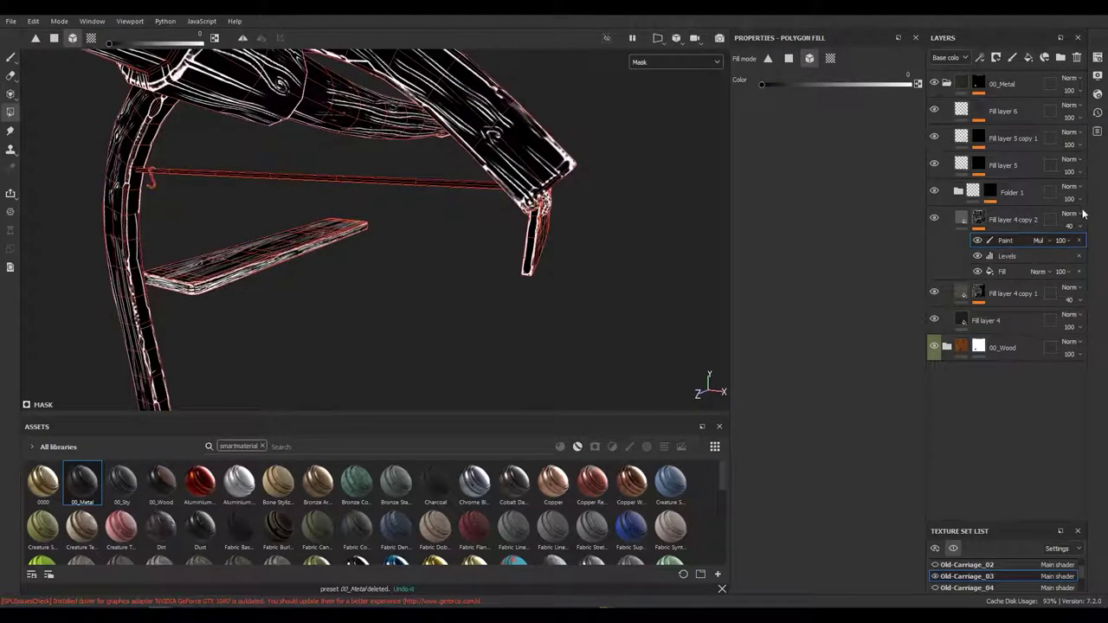
Step: Add a Paint effect to Folder 1's mask
{"action": "left_click", "coordinate": [1082, 213]}
{"action": "left_click_drag", "start_coordinate": [470, 203], "coordinate": [419, 249]}
{"action": "left_click_drag", "start_coordinate": [419, 249], "coordinate": [295, 217]}
{"action": "left_click_drag", "start_coordinate": [294, 217], "coordinate": [325, 264]}
{"action": "left_click", "coordinate": [988, 193]}
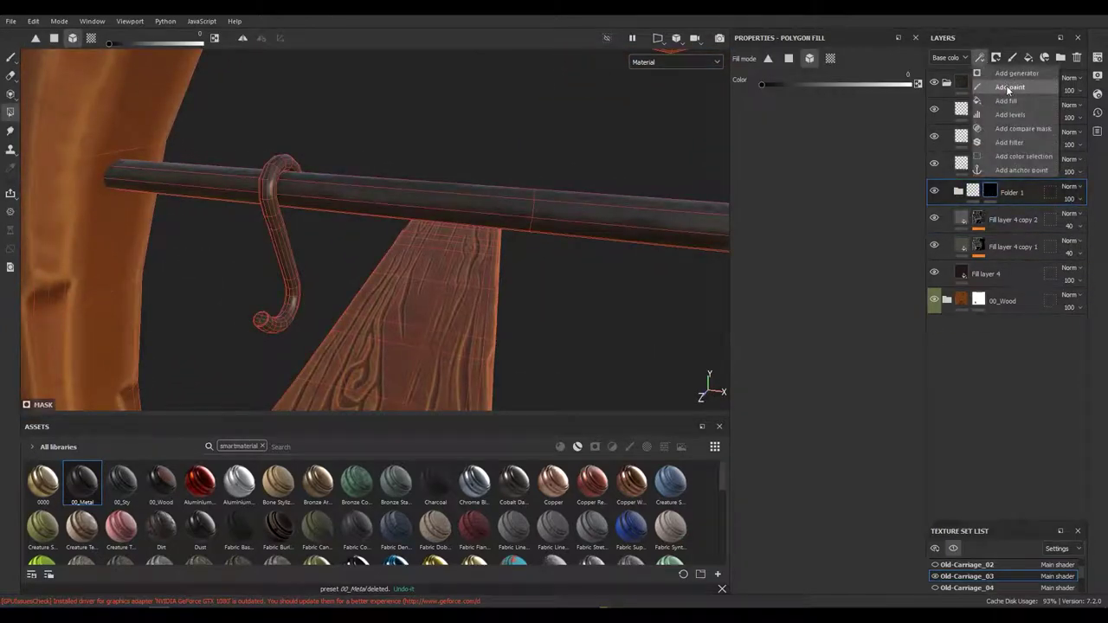
{"action": "left_click", "coordinate": [1006, 88]}
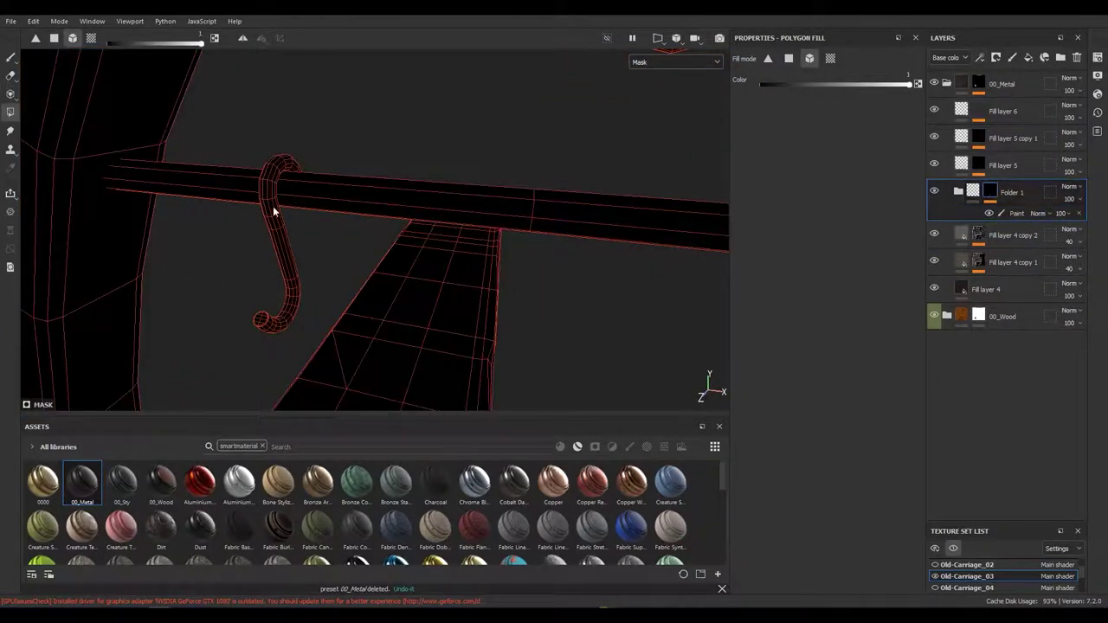
Step: Fill the iron bar and hook white in the mask and add Levels
{"action": "left_click", "coordinate": [433, 221]}
{"action": "left_click", "coordinate": [277, 259]}
{"action": "left_click_drag", "start_coordinate": [277, 260], "coordinate": [203, 143]}
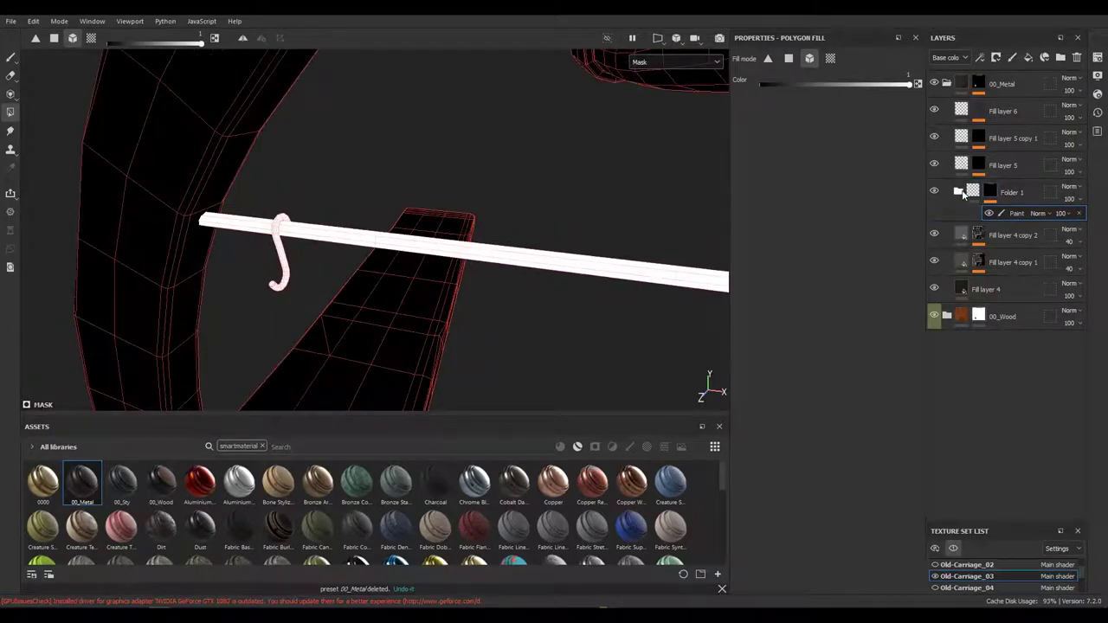
{"action": "left_click", "coordinate": [1015, 258]}
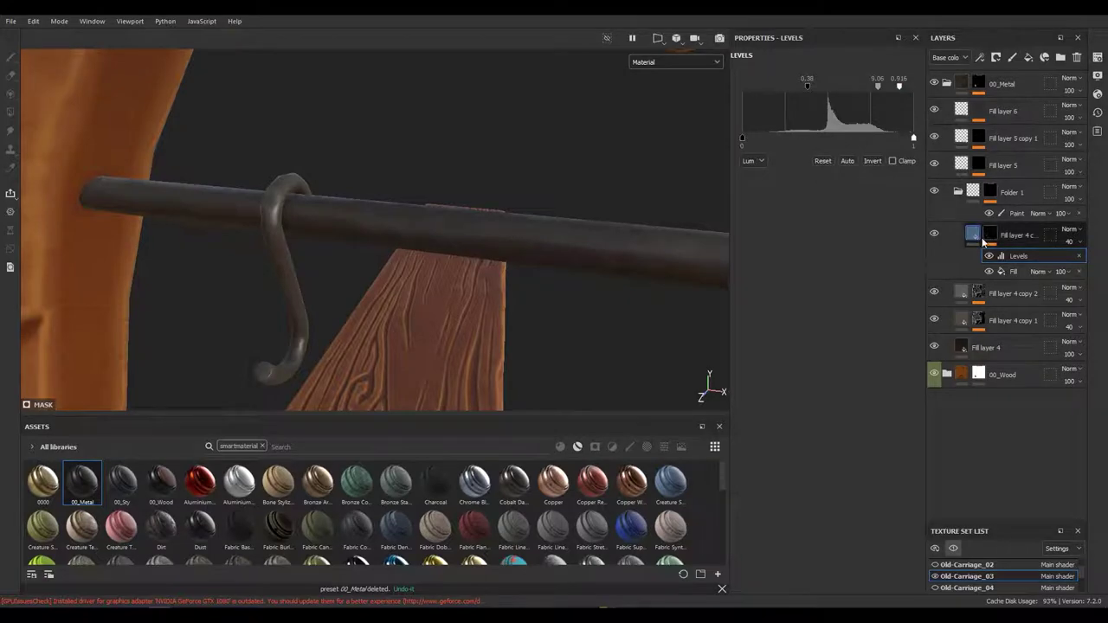
Step: Retune the hook mask's Levels black and midtone handles to isolate the hook
{"action": "left_click", "coordinate": [976, 235]}
{"action": "left_click_drag", "start_coordinate": [878, 86], "coordinate": [802, 85]}
{"action": "left_click_drag", "start_coordinate": [472, 268], "coordinate": [684, 247]}
{"action": "key", "text": "m"}
{"action": "left_click_drag", "start_coordinate": [671, 422], "coordinate": [589, 262]}
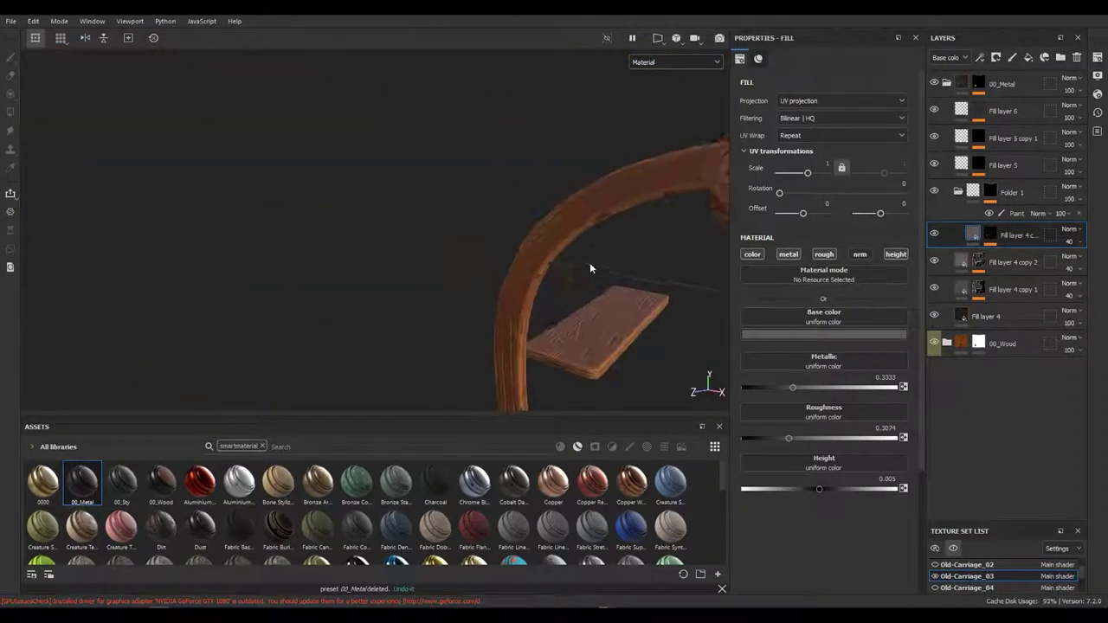
Step: Collapse Folder 1 and bring up the Old-Carriage_01 texture set with the stone base
{"action": "scroll", "scroll_direction": "up", "scroll_amount": 3}
{"action": "scroll", "scroll_direction": "up", "scroll_amount": 3}
{"action": "left_click", "coordinate": [958, 192]}
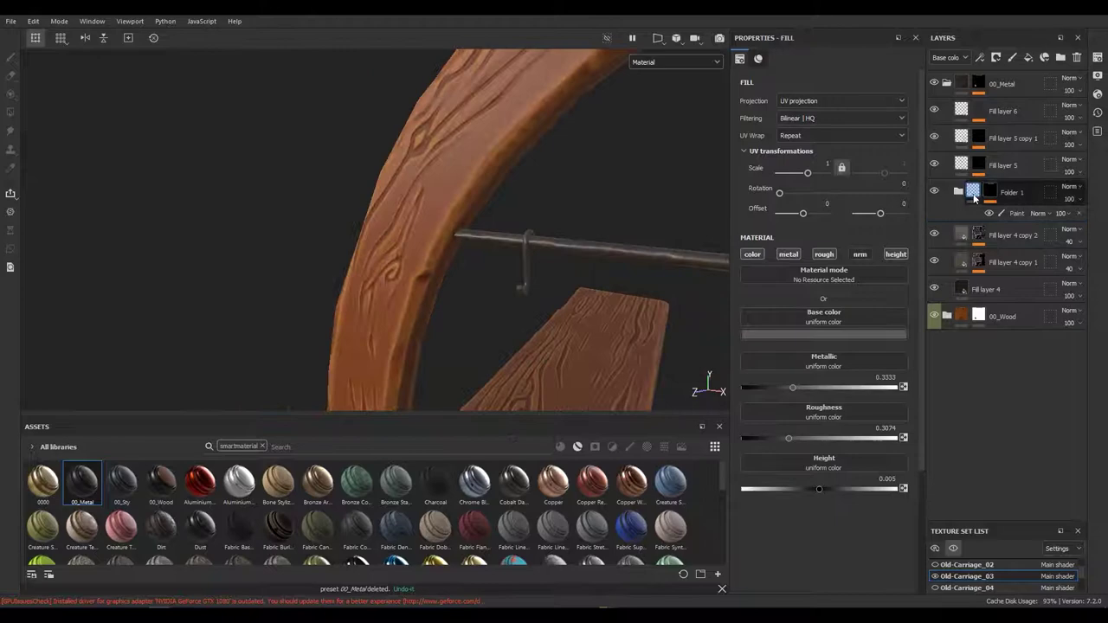
{"action": "left_click_drag", "start_coordinate": [489, 185], "coordinate": [554, 199]}
{"action": "left_click_drag", "start_coordinate": [367, 211], "coordinate": [381, 223]}
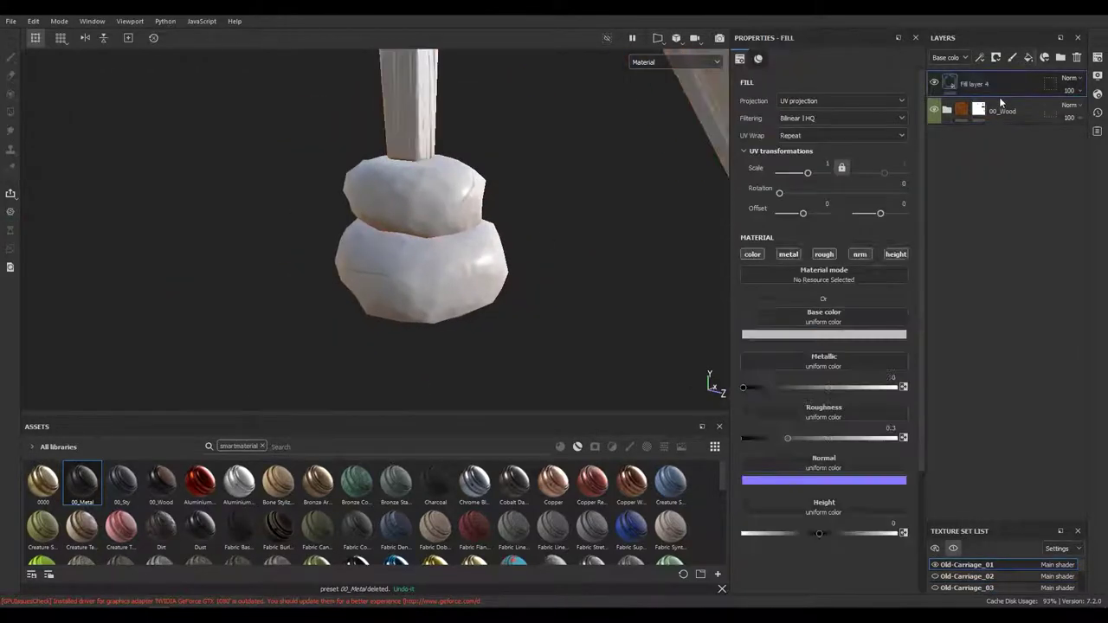
Step: Copy the 00_Wood mask and paste it into Fill layer 4
{"action": "left_click", "coordinate": [982, 111]}
{"action": "right_click", "coordinate": [983, 111]}
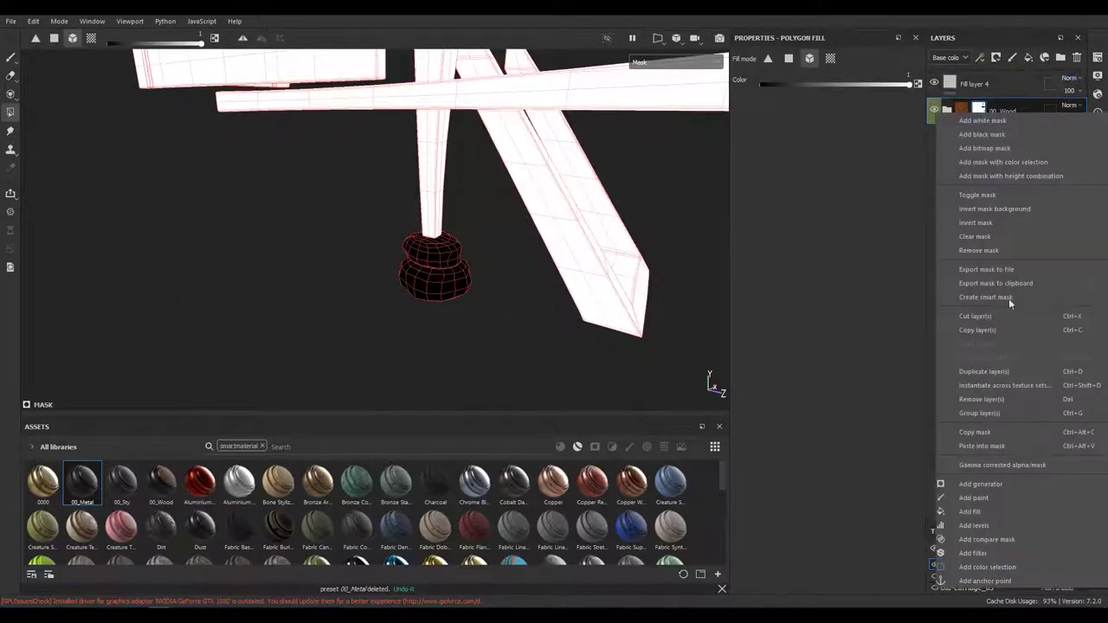
{"action": "left_click", "coordinate": [988, 448]}
{"action": "right_click", "coordinate": [966, 84]}
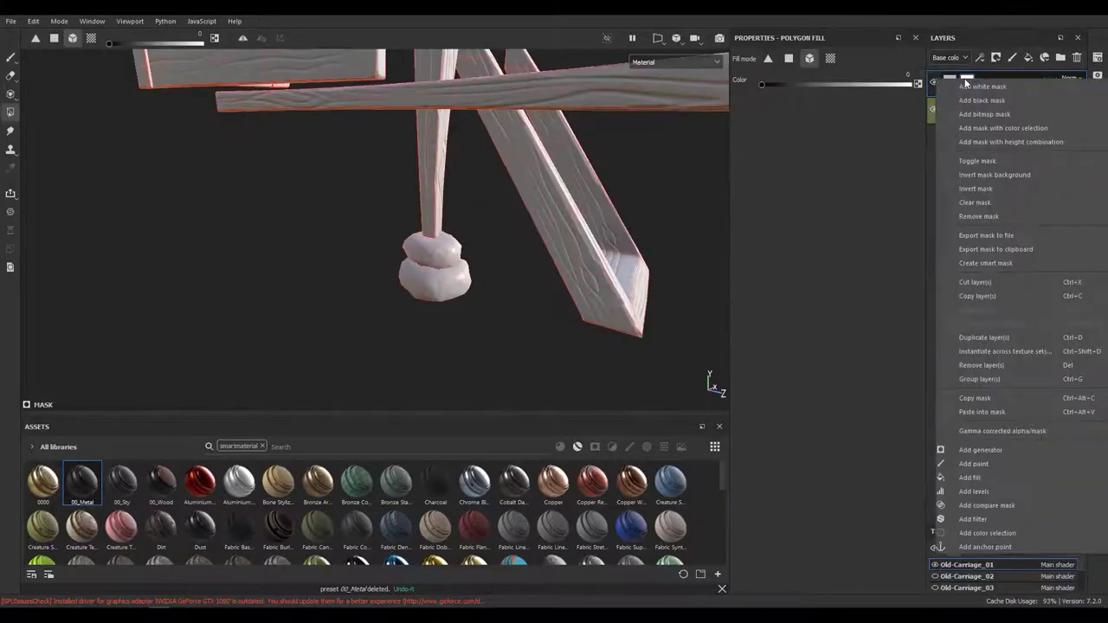
{"action": "left_click", "coordinate": [993, 412]}
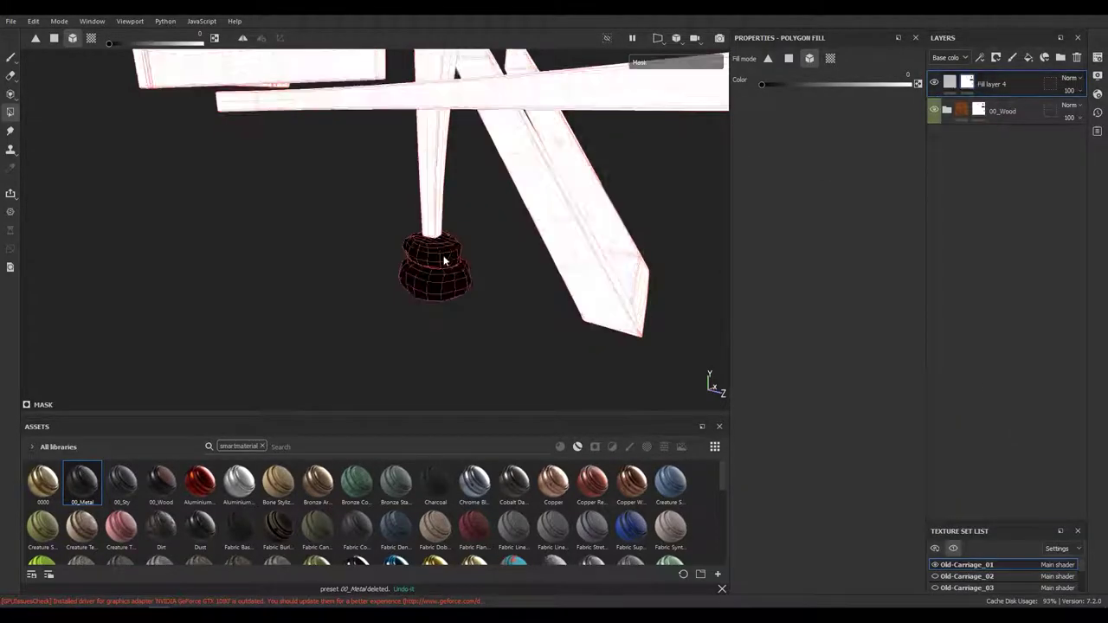
Step: Give Folder 1 a black mask with Levels, and disable the stone fill's metal channel
{"action": "right_click", "coordinate": [970, 82]}
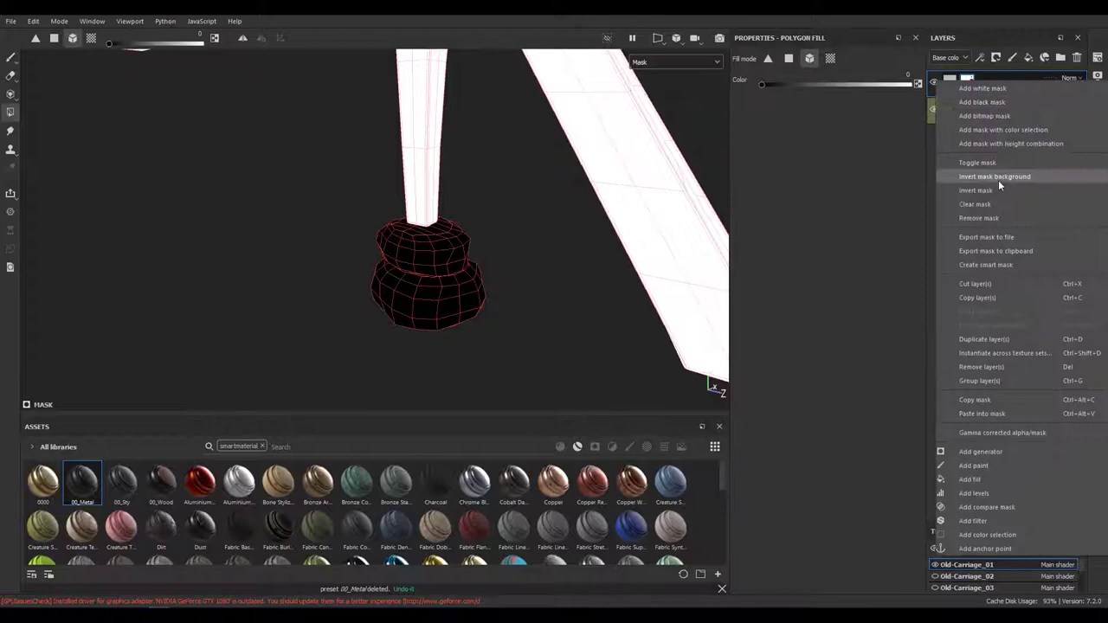
{"action": "left_click", "coordinate": [998, 179]}
{"action": "right_click", "coordinate": [986, 75]}
{"action": "left_click", "coordinate": [988, 82]}
{"action": "right_click", "coordinate": [987, 77]}
{"action": "left_click", "coordinate": [1001, 419]}
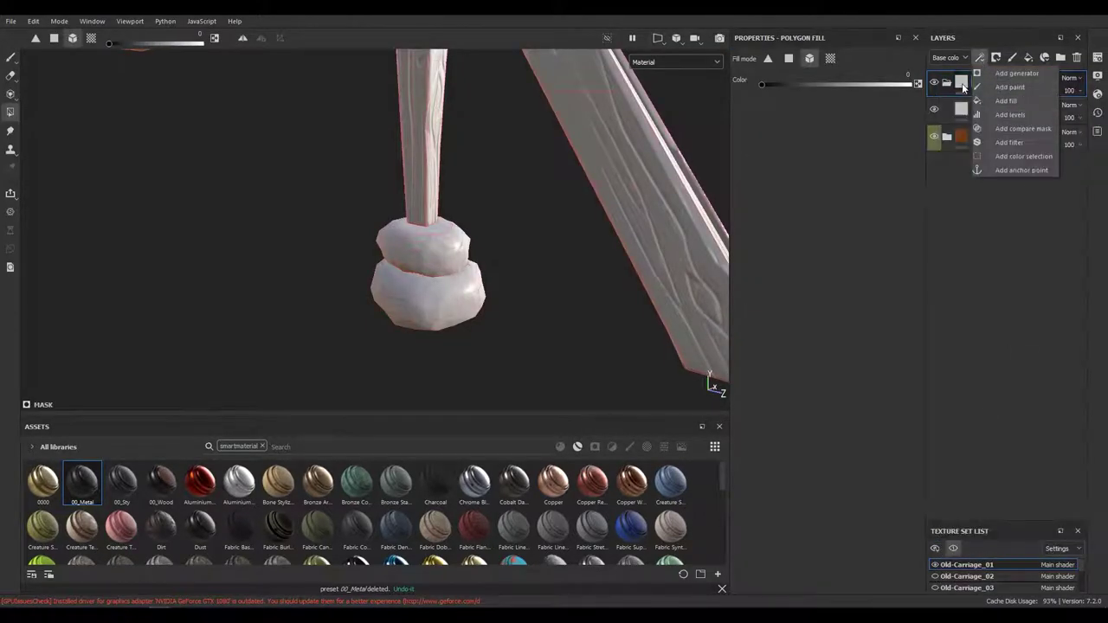
{"action": "left_click", "coordinate": [985, 111]}
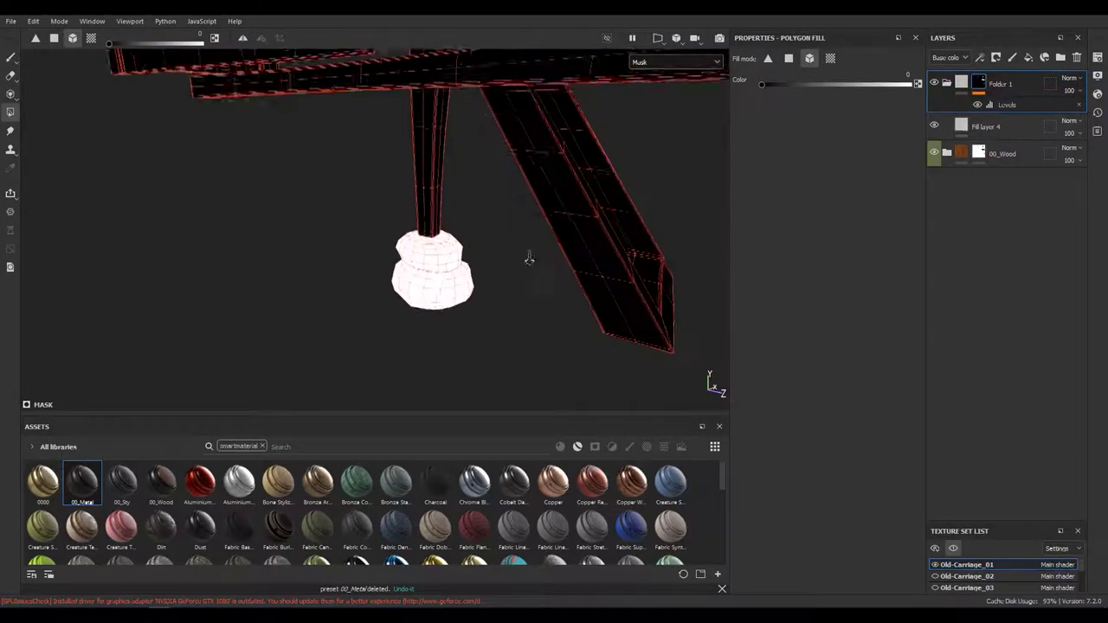
{"action": "left_click_drag", "start_coordinate": [232, 318], "coordinate": [549, 309]}
{"action": "left_click", "coordinate": [788, 253]}
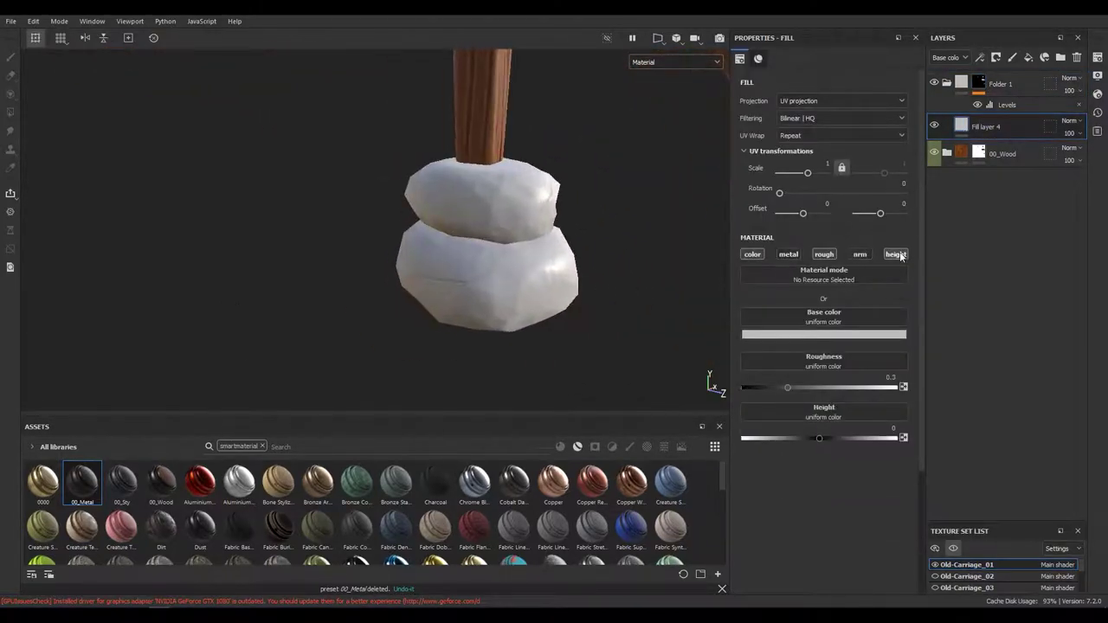
Step: Give the stone fill a pale grey-olive base colour and roughness 0.8185
{"action": "left_click_drag", "start_coordinate": [829, 391], "coordinate": [837, 391]}
{"action": "left_click", "coordinate": [831, 334]}
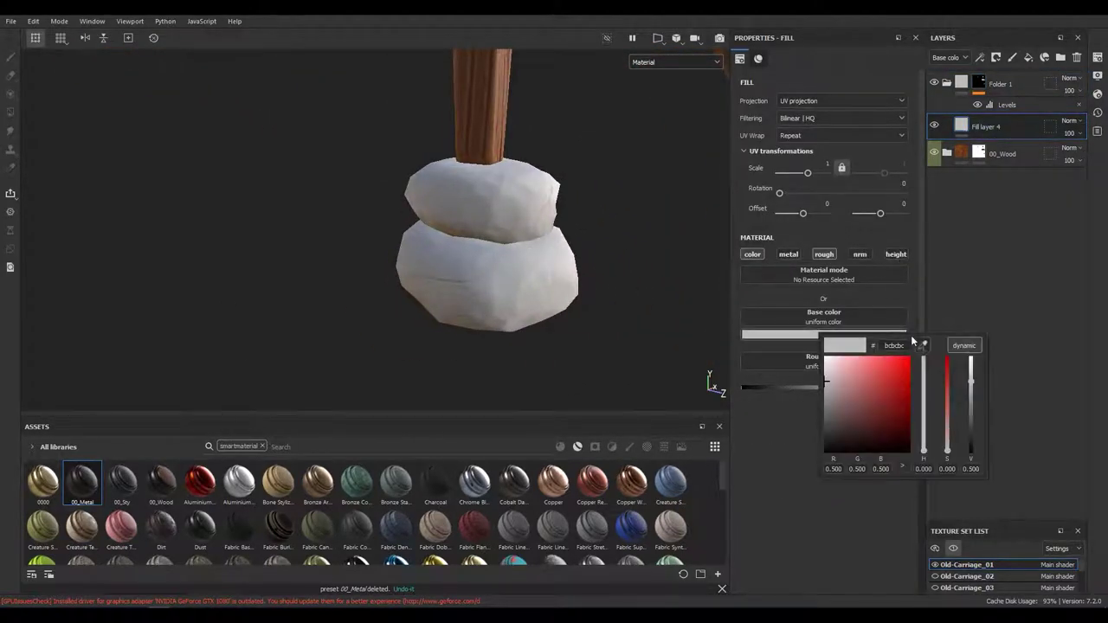
{"action": "left_click", "coordinate": [837, 406]}
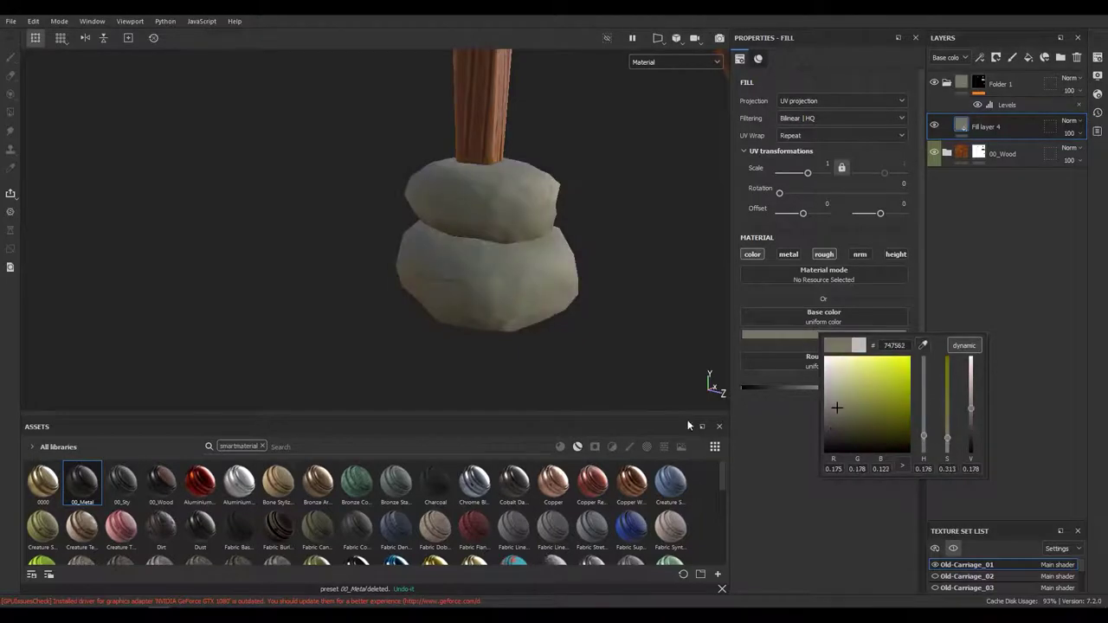
{"action": "left_click", "coordinate": [834, 396]}
{"action": "left_click", "coordinate": [260, 69]}
{"action": "left_click_drag", "start_coordinate": [259, 69], "coordinate": [507, 274]}
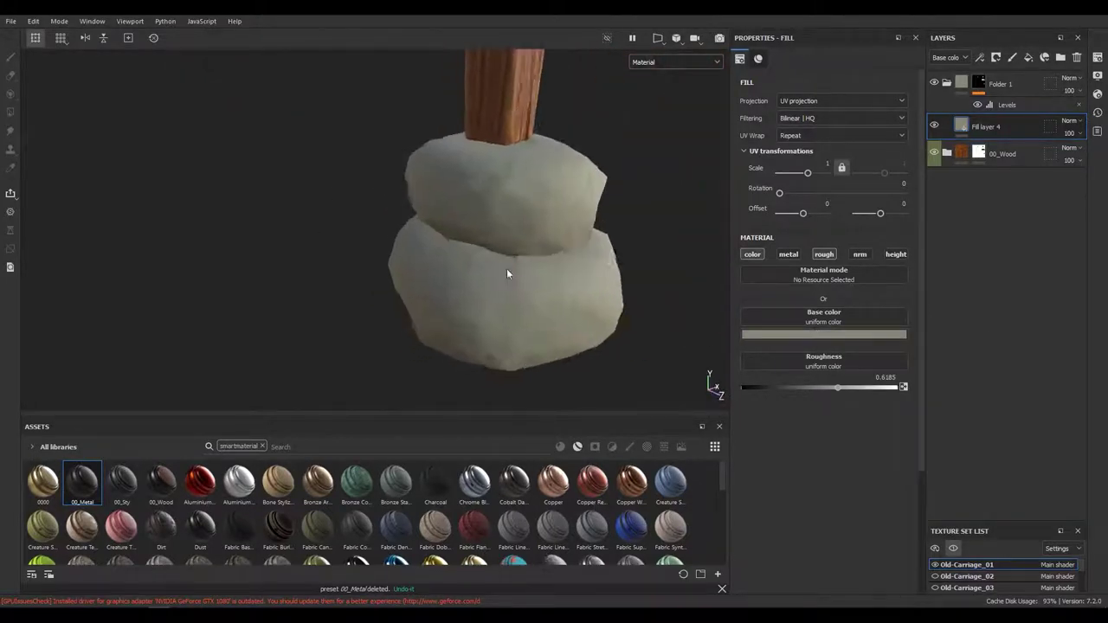
{"action": "scroll", "scroll_direction": "up", "scroll_amount": 3}
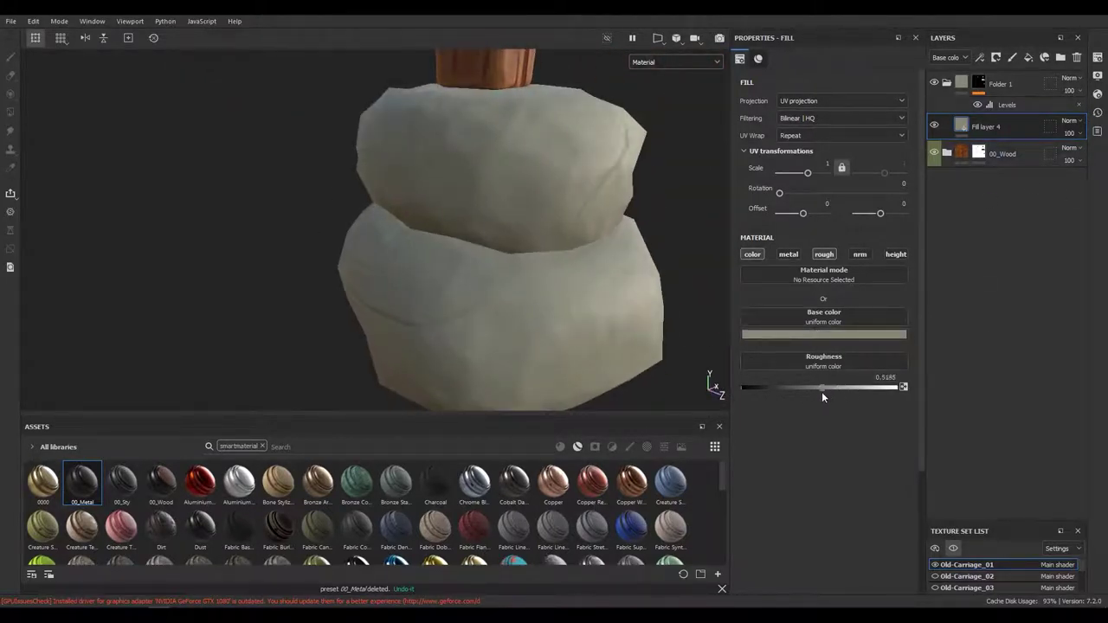
{"action": "left_click_drag", "start_coordinate": [882, 386], "coordinate": [869, 387]}
{"action": "left_click_drag", "start_coordinate": [435, 156], "coordinate": [485, 173]}
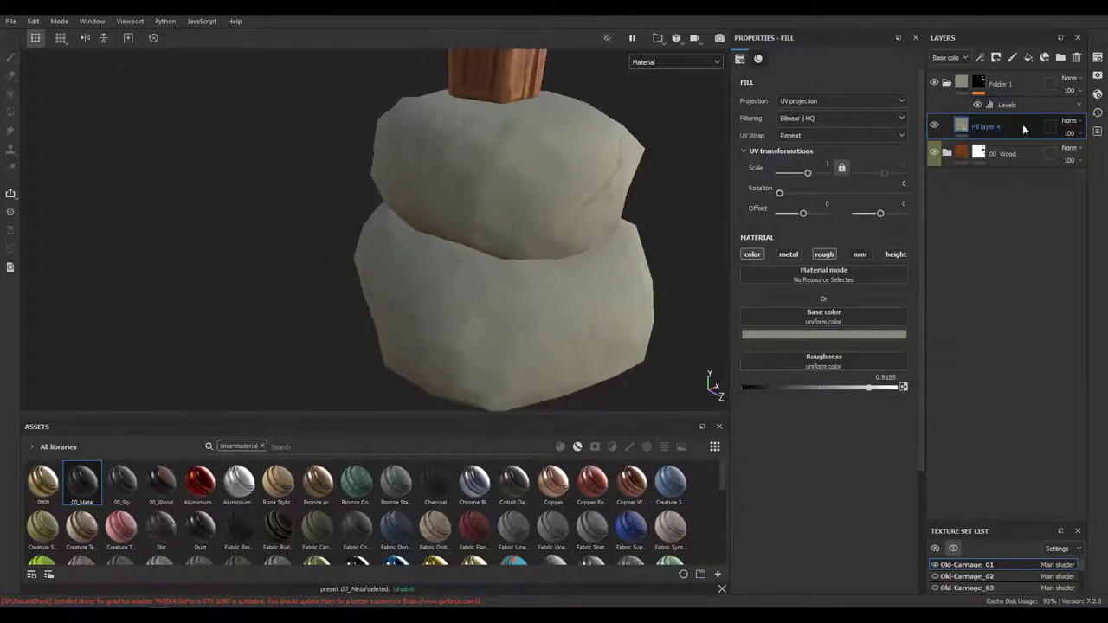
Step: Duplicate the stone fill layer and darken the copy's base colour to dark olive
{"action": "right_click", "coordinate": [962, 79]}
{"action": "left_click", "coordinate": [1022, 119]}
{"action": "right_click", "coordinate": [1022, 114]}
{"action": "left_click", "coordinate": [1040, 161]}
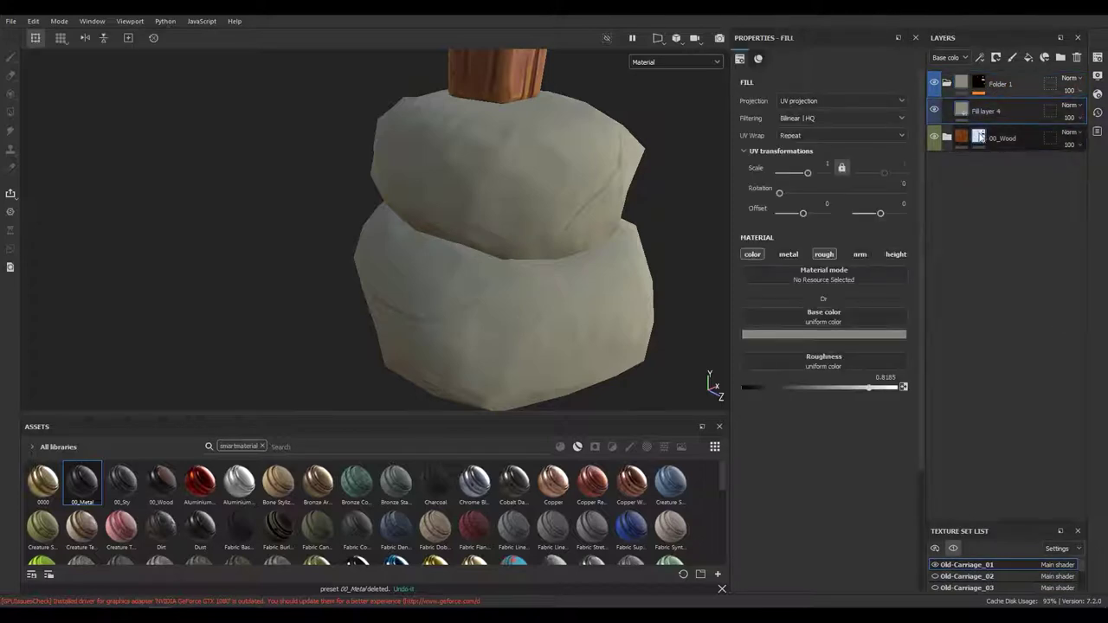
{"action": "left_click_drag", "start_coordinate": [597, 294], "coordinate": [616, 305]}
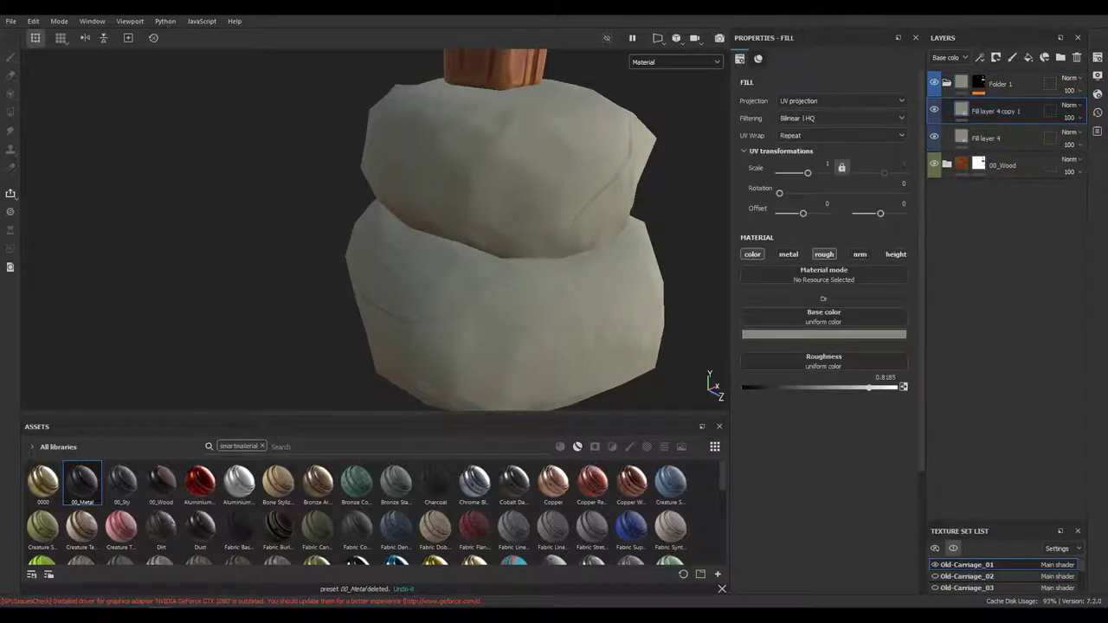
{"action": "left_click_drag", "start_coordinate": [857, 421], "coordinate": [862, 431]}
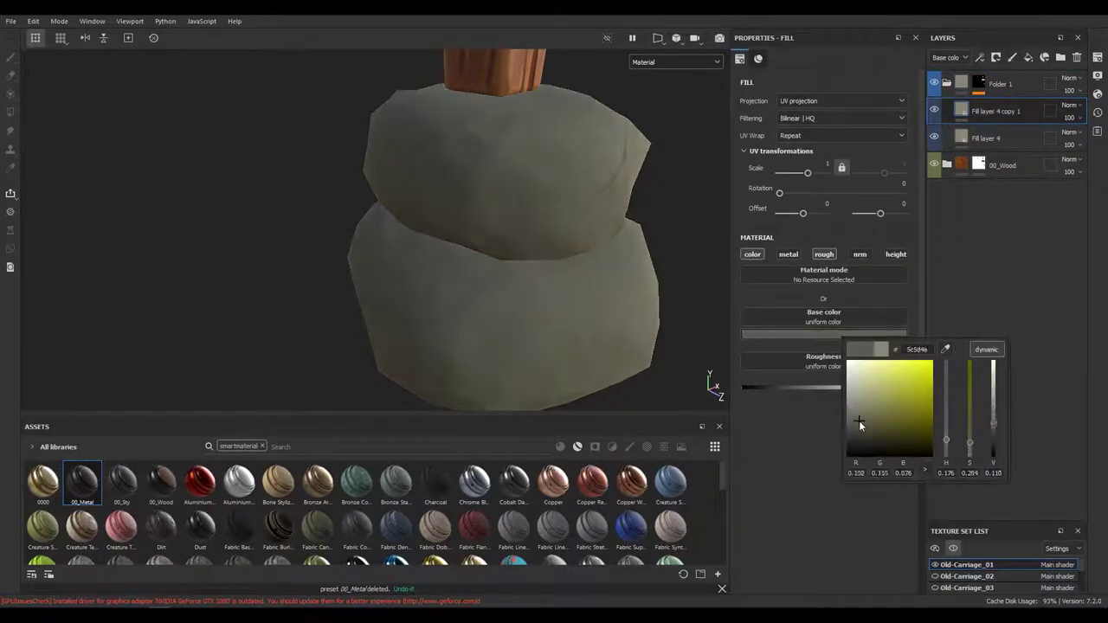
{"action": "right_click", "coordinate": [996, 102]}
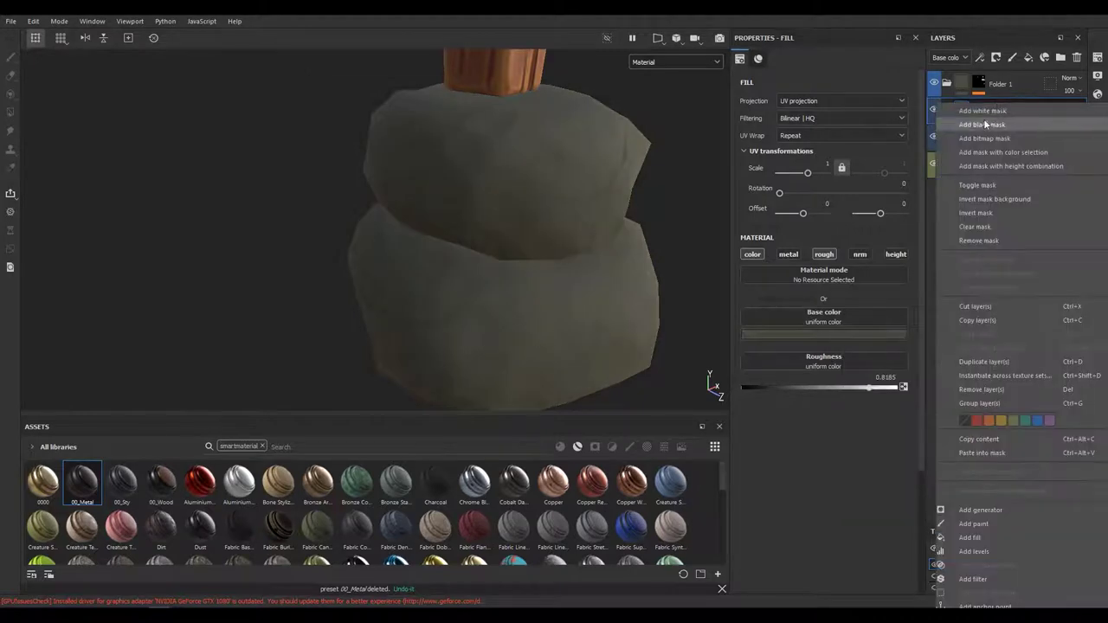
Step: Give Fill layer 4 copy 1 a black mask filled with the Curvature map
{"action": "left_click", "coordinate": [1004, 124]}
{"action": "left_click", "coordinate": [979, 57]}
{"action": "left_click", "coordinate": [1007, 97]}
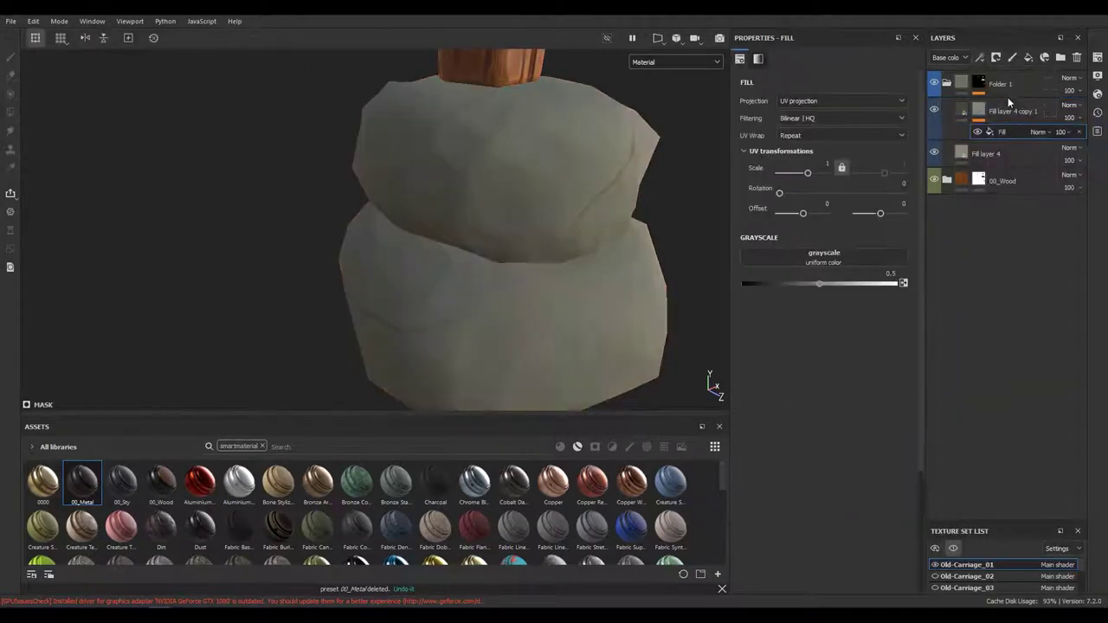
{"action": "left_click", "coordinate": [263, 446]}
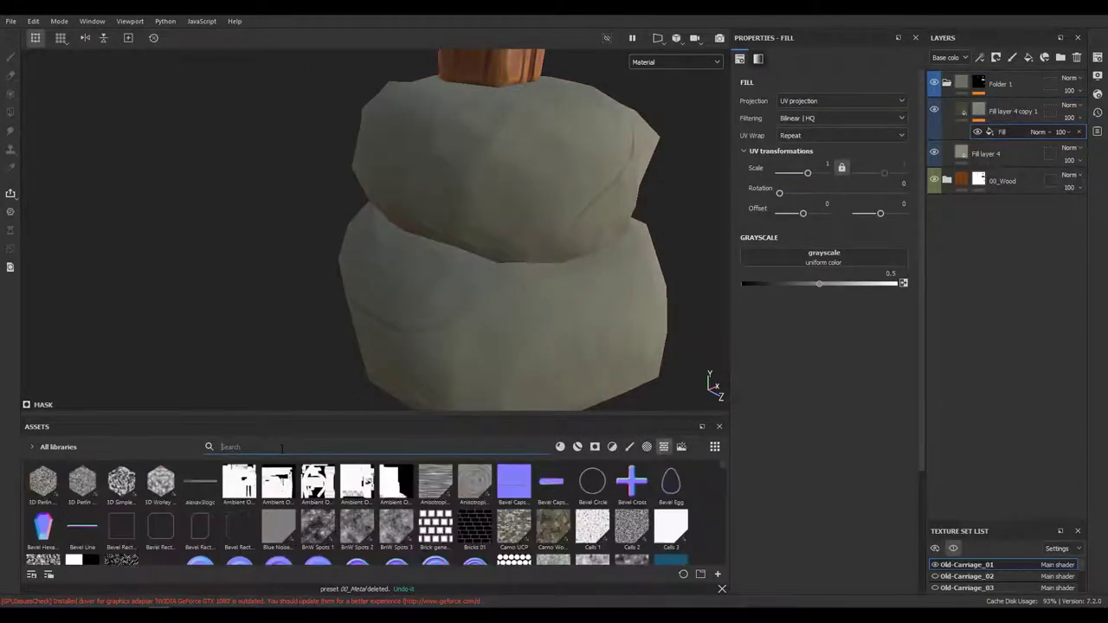
{"action": "type", "text": "duirva"}
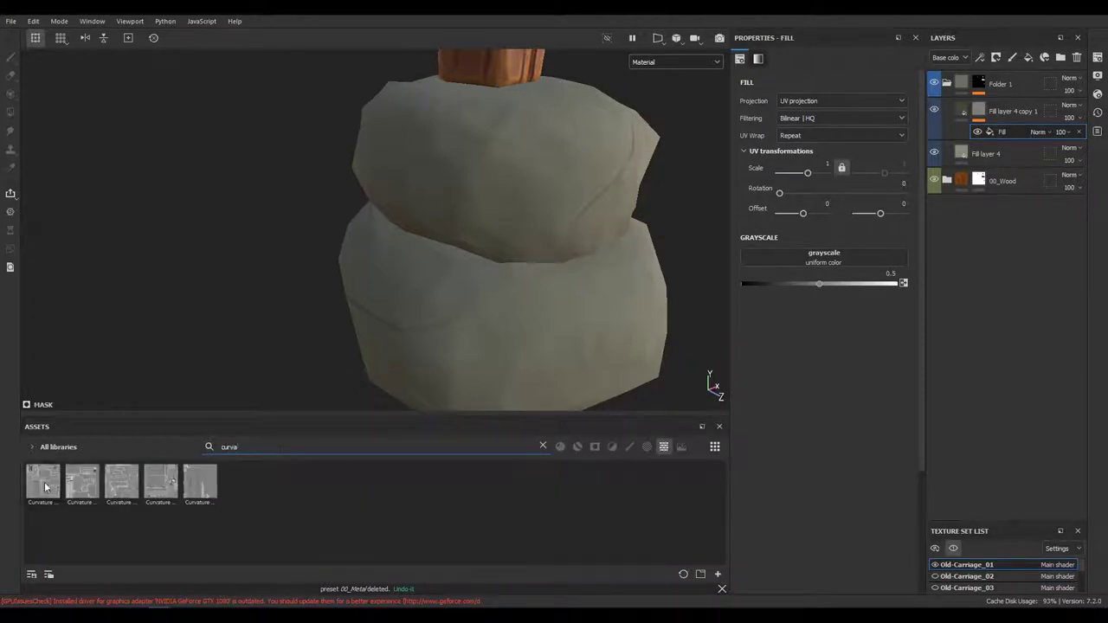
{"action": "left_click_drag", "start_coordinate": [617, 222], "coordinate": [606, 260]}
Step: Add Levels to the curvature mask, tightening it to 0.199 / 5.125 / 0.734
{"action": "left_click", "coordinate": [979, 57]}
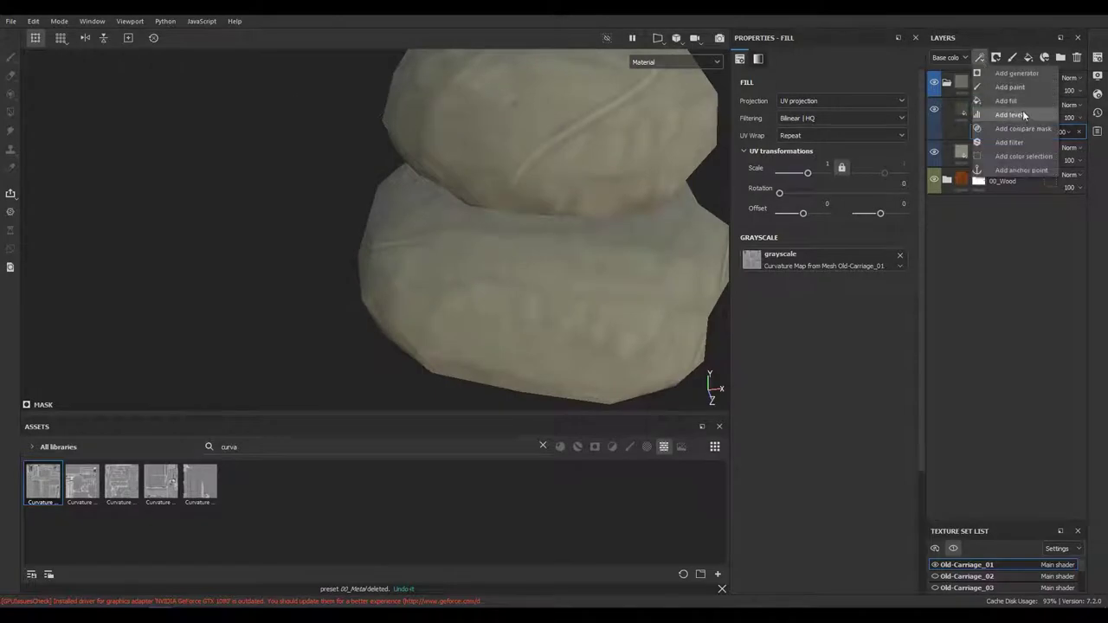
{"action": "left_click", "coordinate": [1004, 111]}
{"action": "left_click_drag", "start_coordinate": [914, 85], "coordinate": [863, 90]}
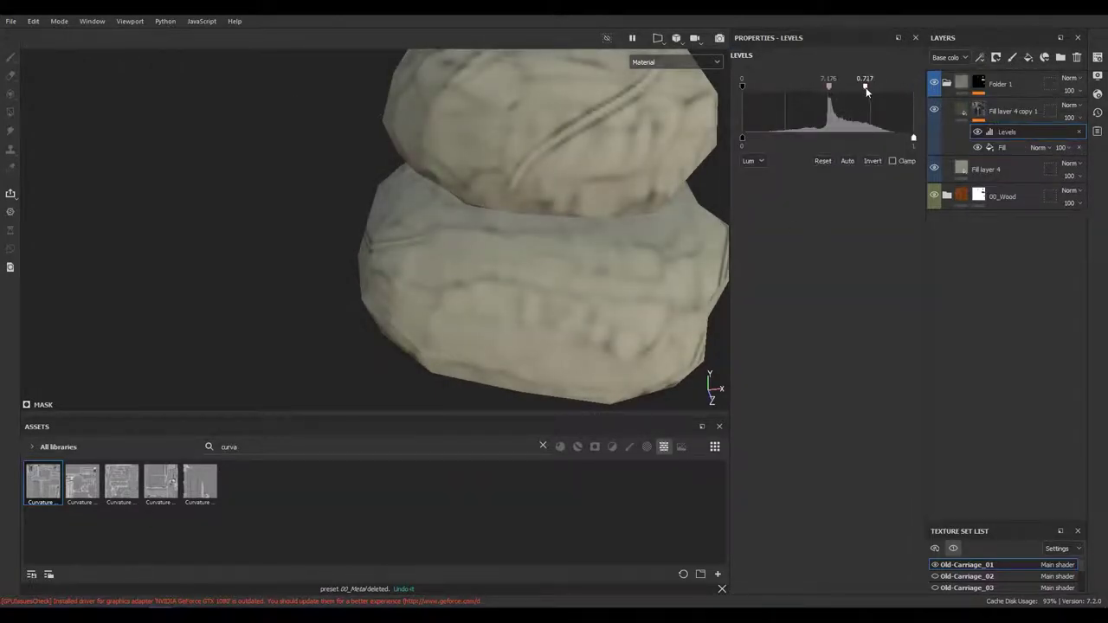
{"action": "left_click_drag", "start_coordinate": [774, 87], "coordinate": [775, 86]}
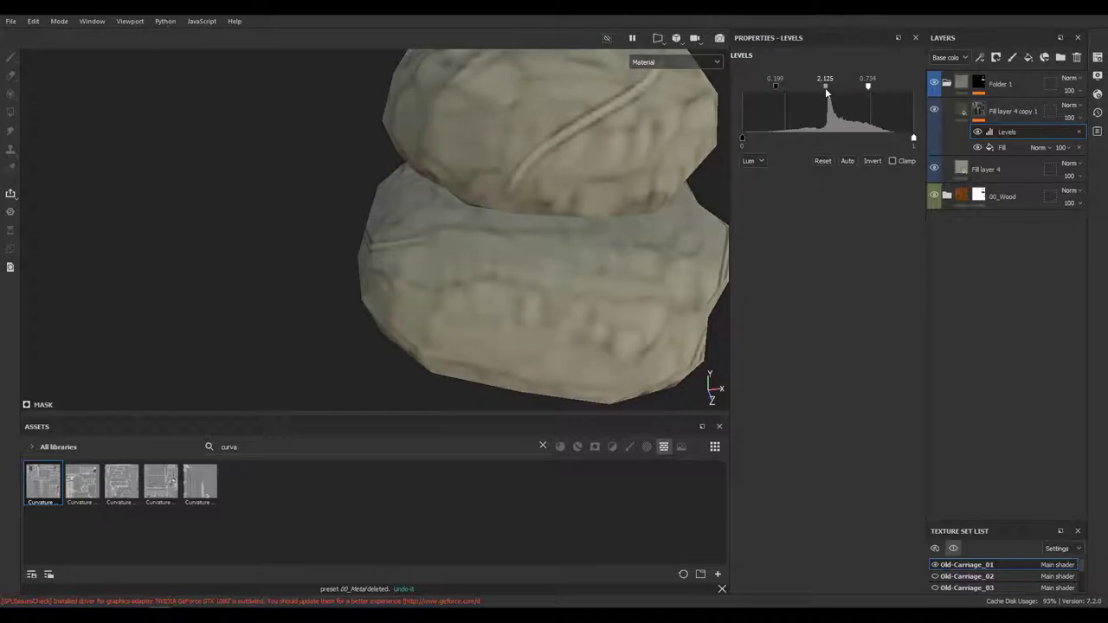
{"action": "scroll", "scroll_direction": "down", "scroll_amount": 3}
{"action": "scroll", "scroll_direction": "up", "scroll_amount": 3}
{"action": "scroll", "scroll_direction": "up", "scroll_amount": 3}
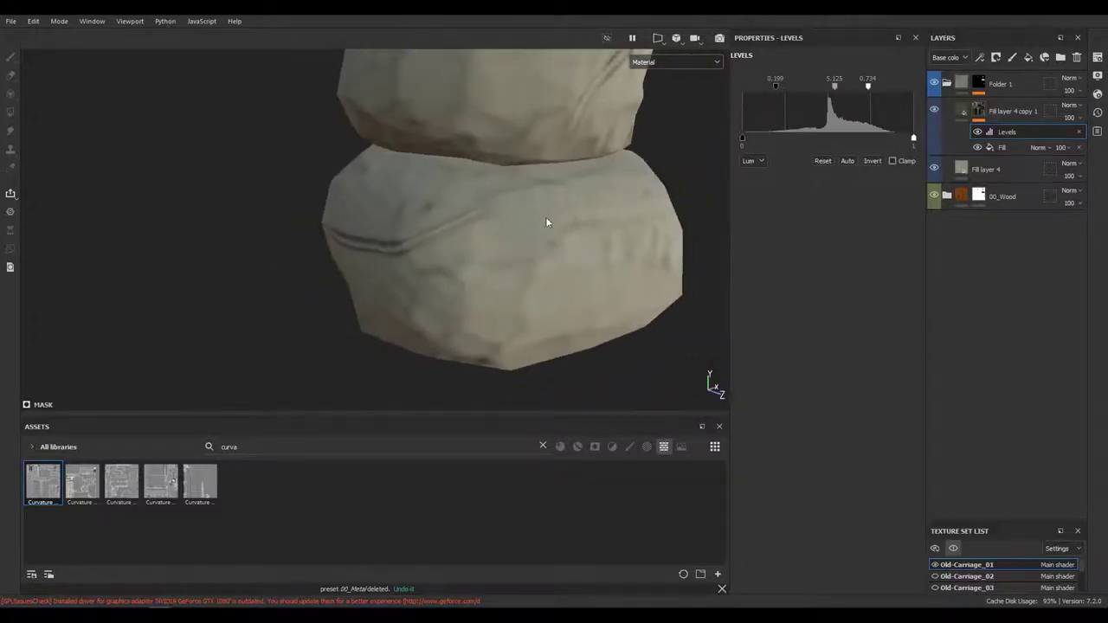
{"action": "left_click", "coordinate": [1004, 110]}
{"action": "left_click", "coordinate": [825, 335]}
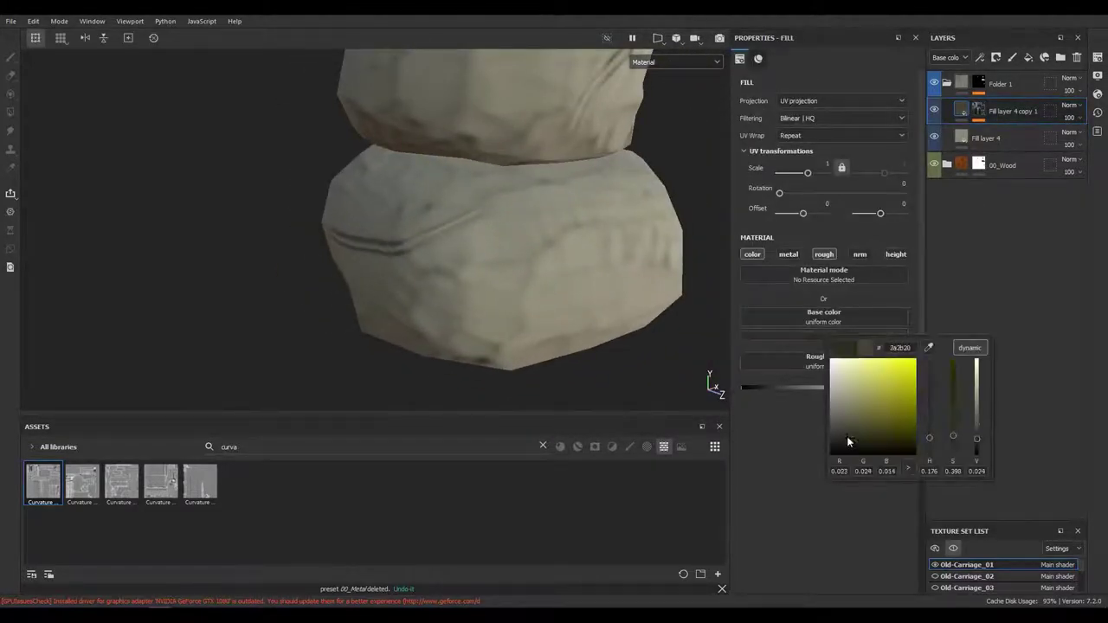
Step: Duplicate the stone fill layer with Ctrl+D and give it a darker olive colour
{"action": "left_click", "coordinate": [1021, 138]}
{"action": "key", "text": "ctrl+d"}
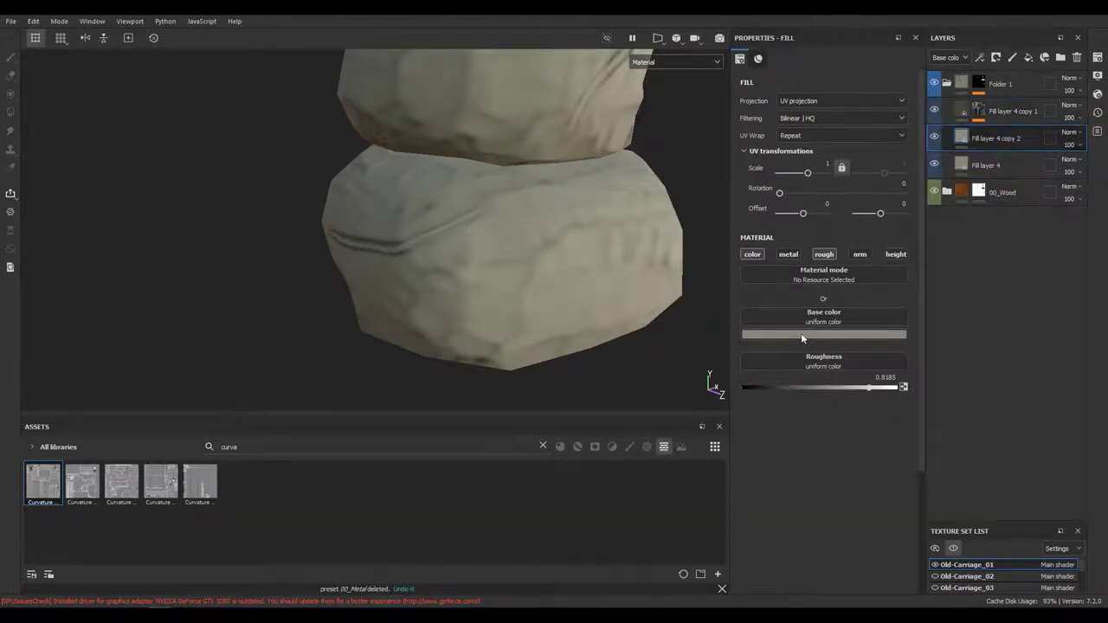
{"action": "left_click", "coordinate": [801, 334]}
{"action": "left_click", "coordinate": [826, 414]}
{"action": "left_click", "coordinate": [977, 63]}
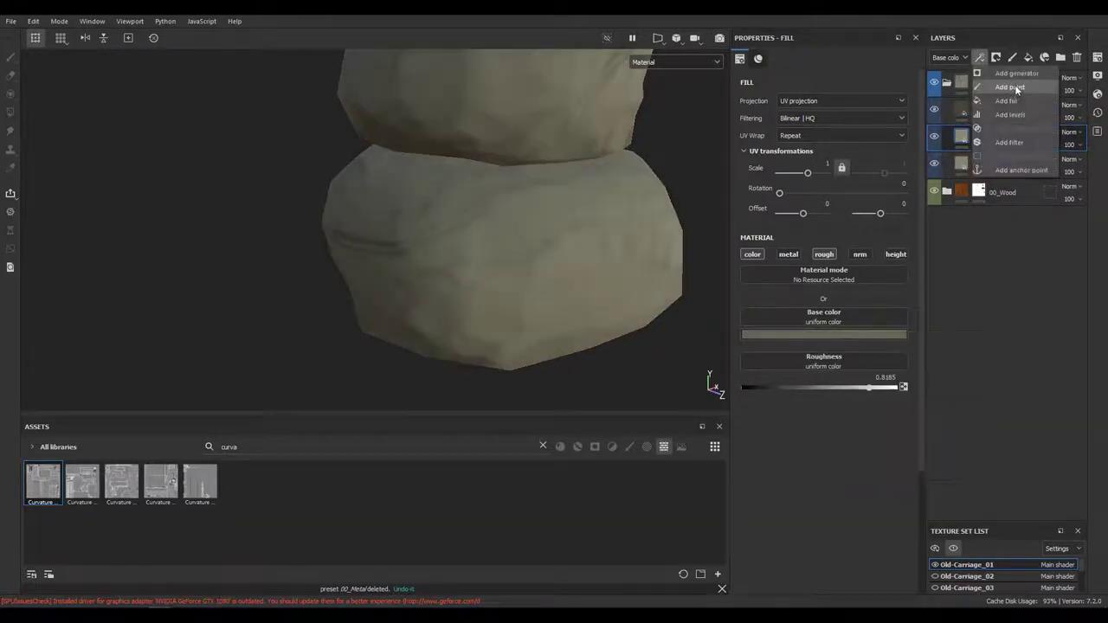
Step: Add a black mask with a Mask Editor generator to the new copy
{"action": "right_click", "coordinate": [1009, 299]}
{"action": "left_click", "coordinate": [996, 65]}
{"action": "left_click", "coordinate": [979, 57]}
{"action": "left_click", "coordinate": [1004, 74]}
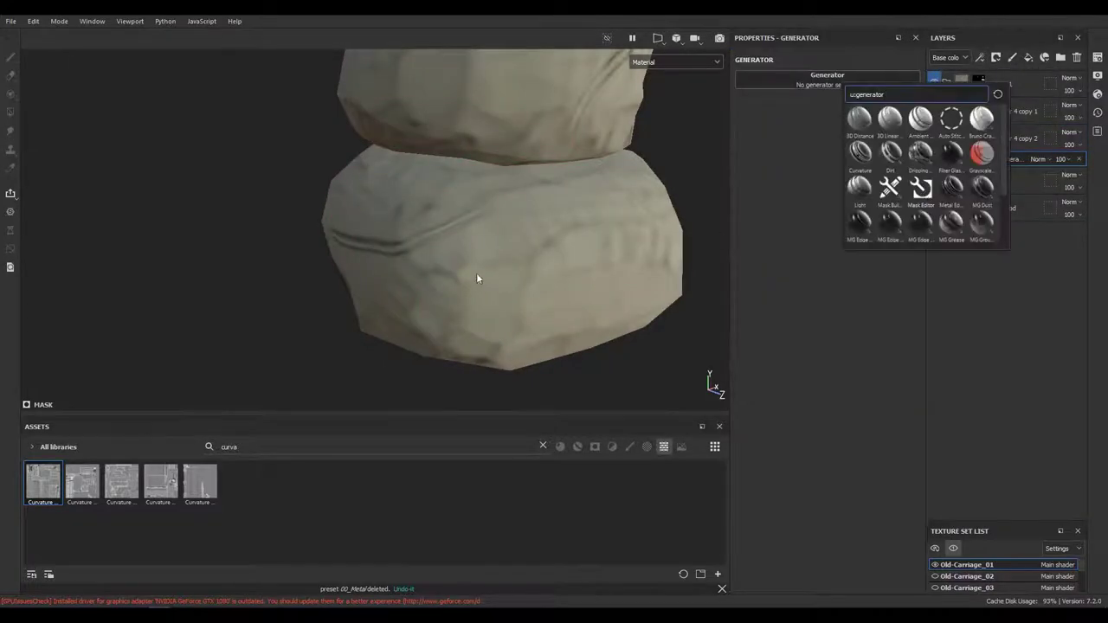
{"action": "left_click", "coordinate": [890, 152]}
Step: Darken the copy's base colour further to 565748
{"action": "left_click", "coordinate": [995, 138]}
{"action": "left_click", "coordinate": [823, 333]}
{"action": "left_click_drag", "start_coordinate": [838, 391], "coordinate": [834, 421]}
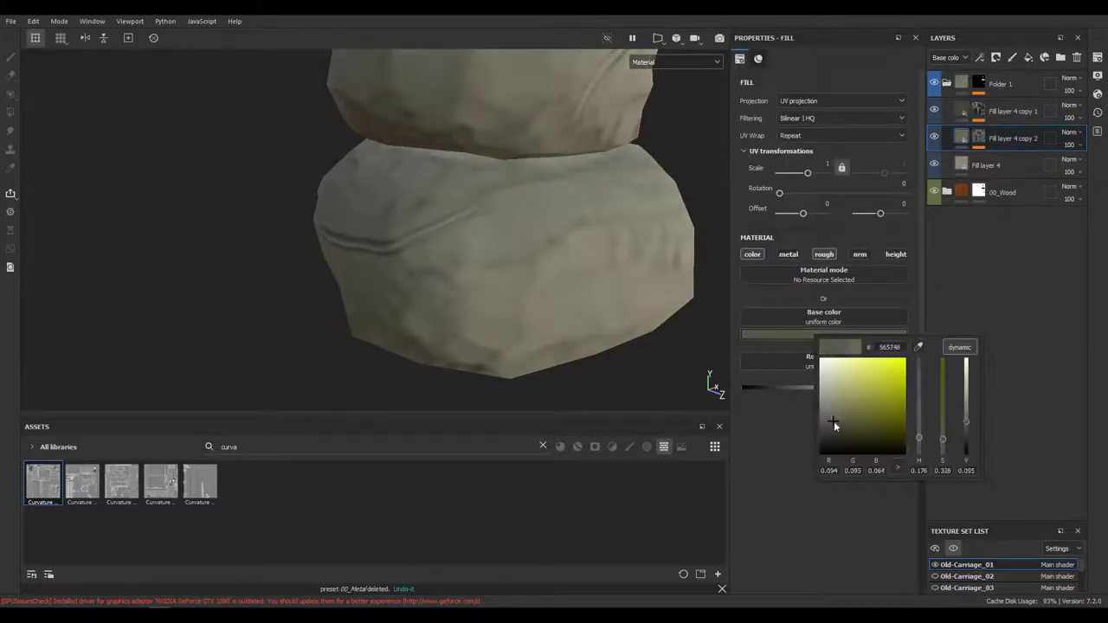
{"action": "left_click", "coordinate": [978, 137]}
Step: Set the Mask Editor's Global Balance to 0.34 and raise its blur and contrast
{"action": "left_click", "coordinate": [999, 159]}
{"action": "left_click_drag", "start_coordinate": [825, 180], "coordinate": [802, 176]}
{"action": "left_click_drag", "start_coordinate": [748, 154], "coordinate": [754, 153]}
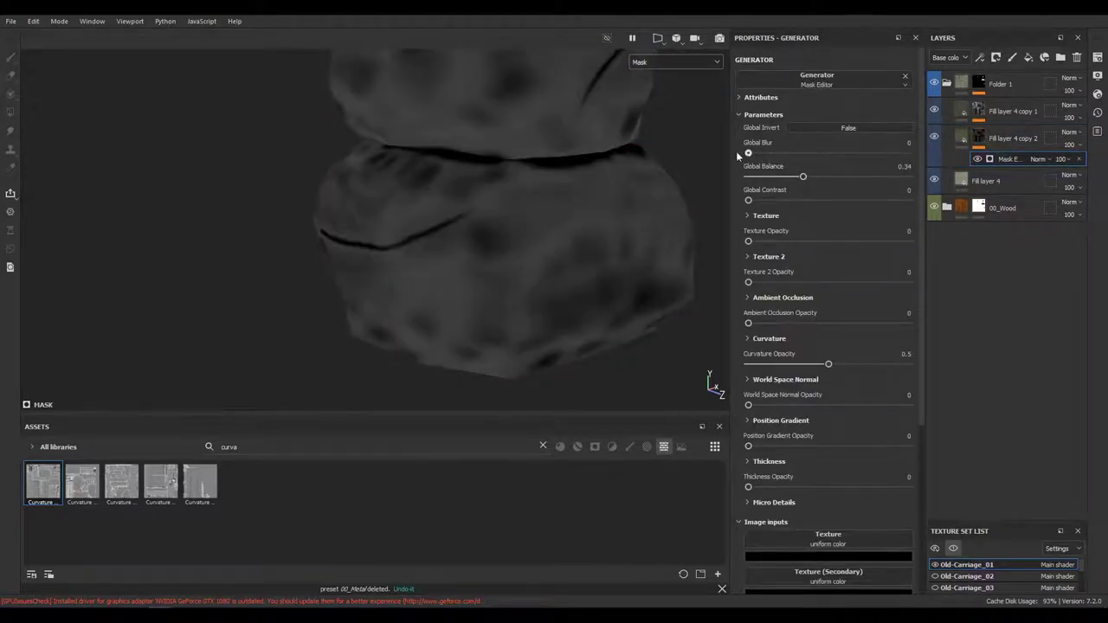
{"action": "left_click_drag", "start_coordinate": [748, 200], "coordinate": [775, 200]}
{"action": "left_click", "coordinate": [960, 137]}
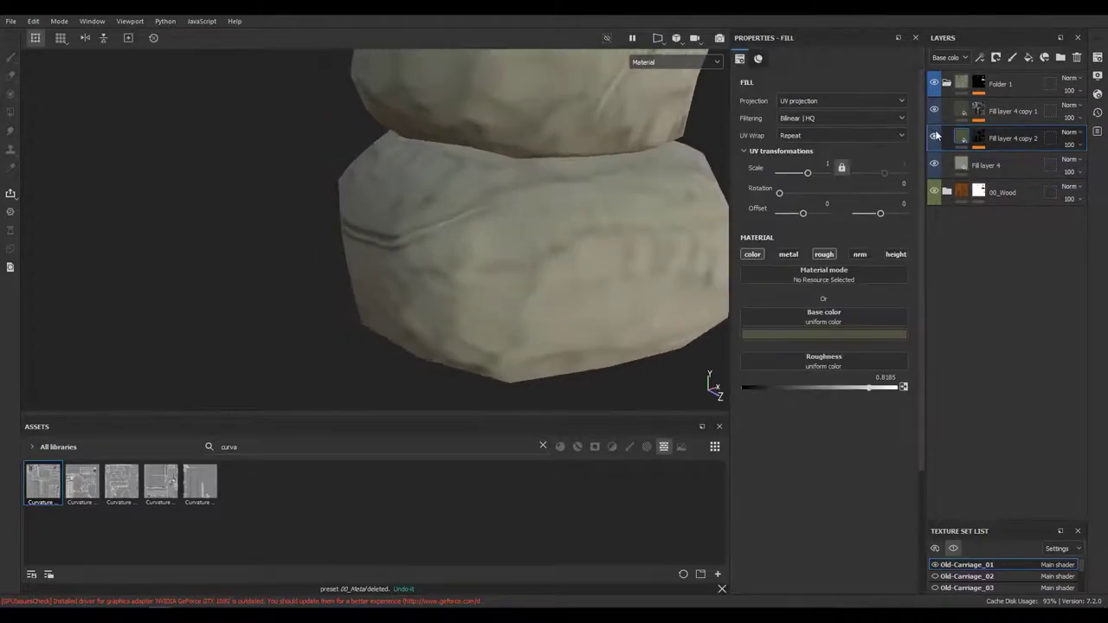
{"action": "left_click_drag", "start_coordinate": [527, 240], "coordinate": [508, 192]}
{"action": "scroll", "scroll_direction": "up", "scroll_amount": 3}
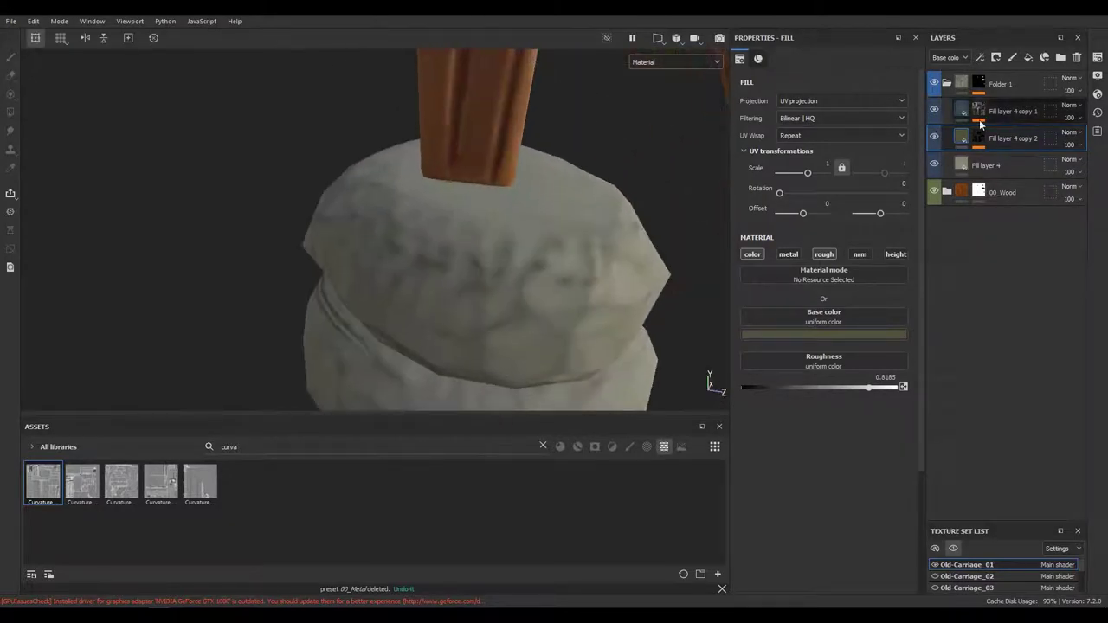
Step: Change the layer's base colour from olive to grey
{"action": "left_click", "coordinate": [791, 334]}
{"action": "left_click", "coordinate": [808, 417]}
{"action": "scroll", "scroll_direction": "down", "scroll_amount": 3}
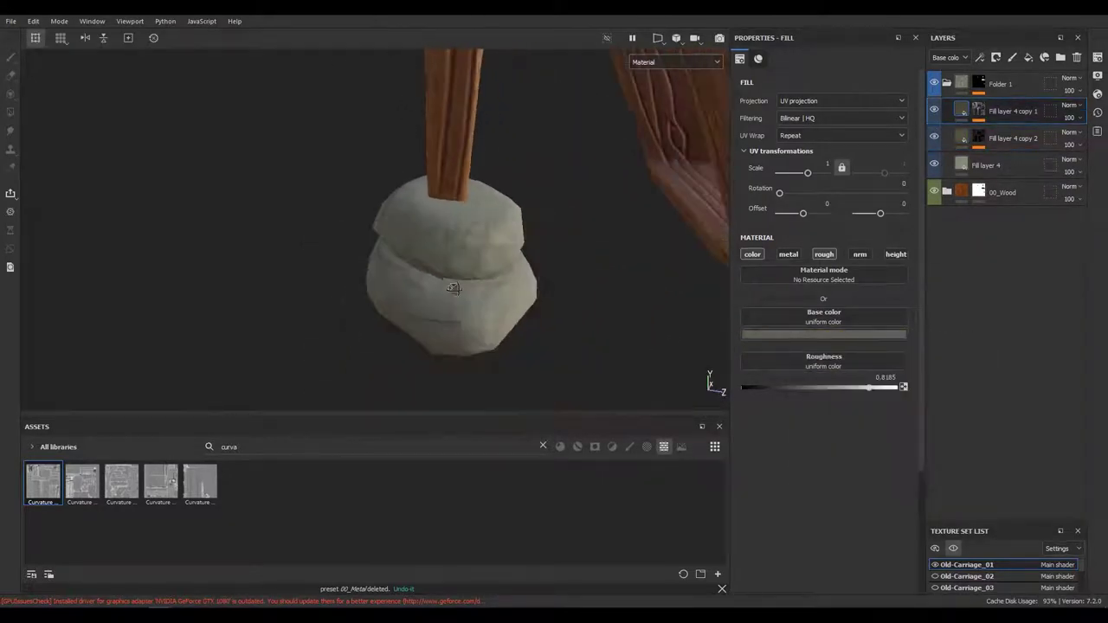
{"action": "scroll", "scroll_direction": "up", "scroll_amount": 3}
{"action": "scroll", "scroll_direction": "up", "scroll_amount": 3}
{"action": "scroll", "scroll_direction": "up", "scroll_amount": 3}
Step: Duplicate the curvature-masked layer, then invert and tighten its mask Levels to show dark cracks
{"action": "key", "text": "ctrl+d"}
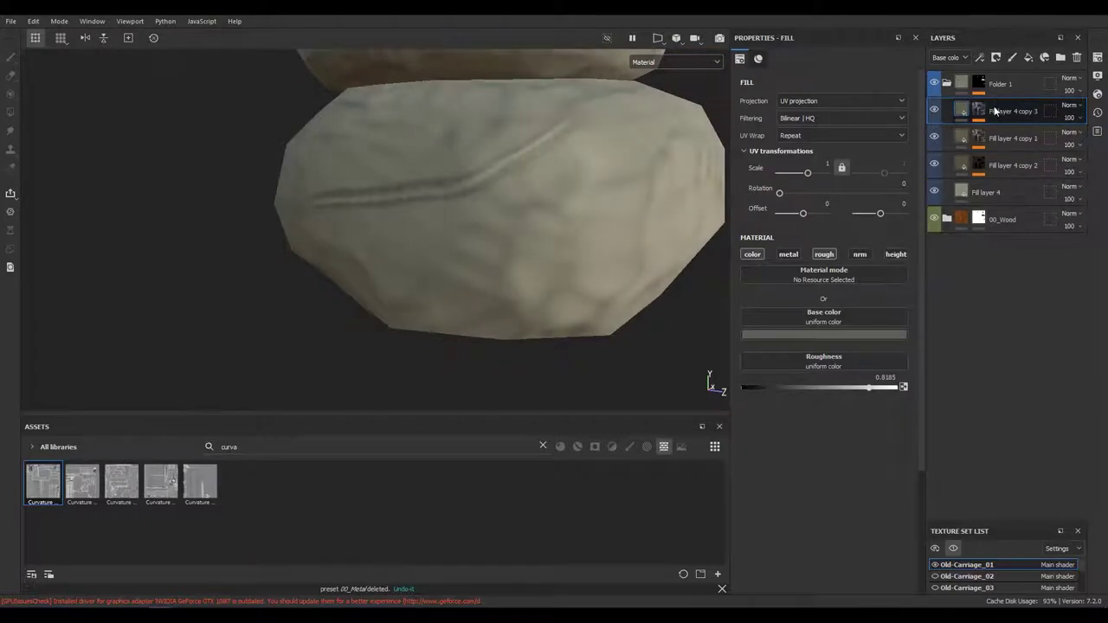
{"action": "left_click", "coordinate": [979, 111]}
{"action": "left_click", "coordinate": [1002, 131]}
{"action": "left_click_drag", "start_coordinate": [827, 86], "coordinate": [797, 86]}
{"action": "left_click", "coordinate": [872, 160]}
{"action": "scroll", "scroll_direction": "down", "scroll_amount": 3}
{"action": "left_click_drag", "start_coordinate": [453, 122], "coordinate": [472, 140]}
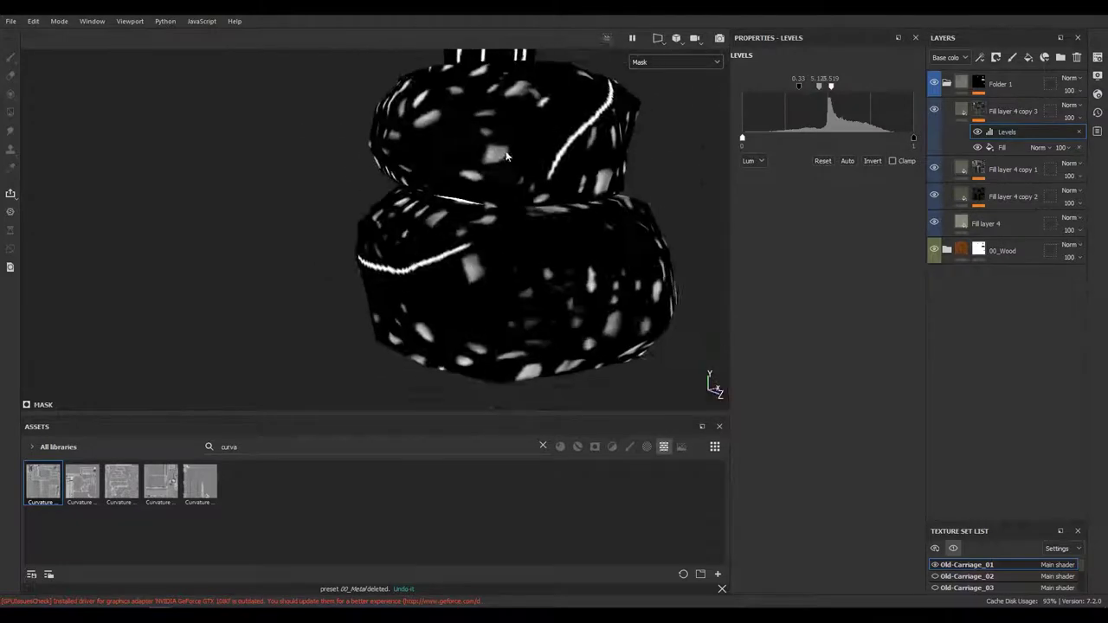
{"action": "left_click_drag", "start_coordinate": [831, 86], "coordinate": [820, 86]}
{"action": "left_click_drag", "start_coordinate": [432, 174], "coordinate": [606, 260]}
Step: Fine-tune the stone's base colour to a slightly different grey
{"action": "left_click", "coordinate": [1013, 110]}
{"action": "left_click_drag", "start_coordinate": [560, 289], "coordinate": [663, 196]}
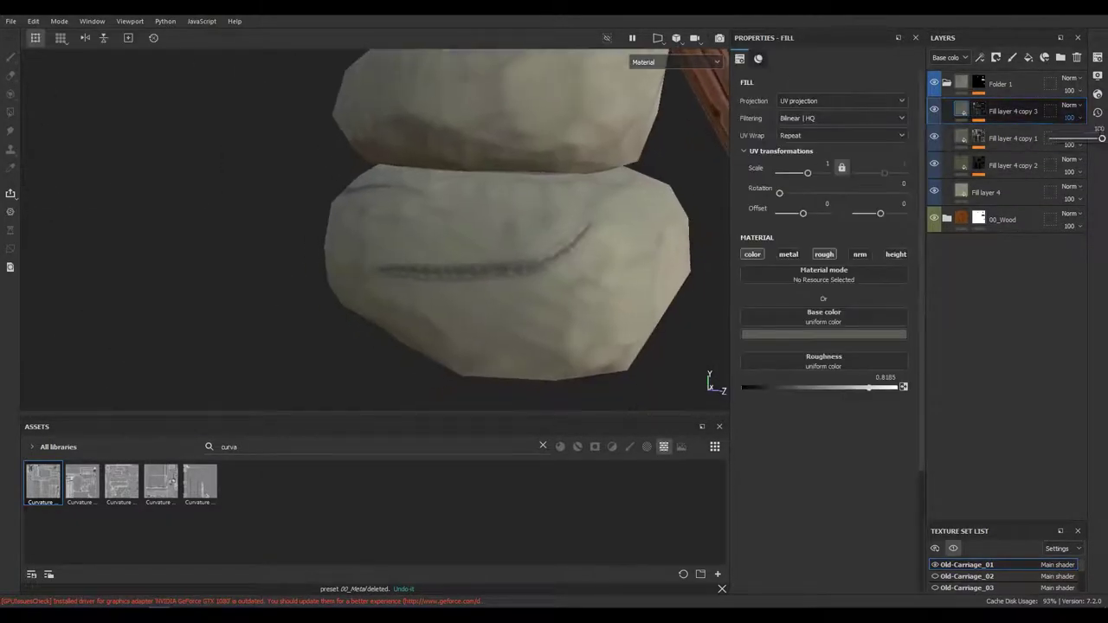
{"action": "left_click", "coordinate": [823, 334]}
{"action": "left_click_drag", "start_coordinate": [844, 424], "coordinate": [837, 410]}
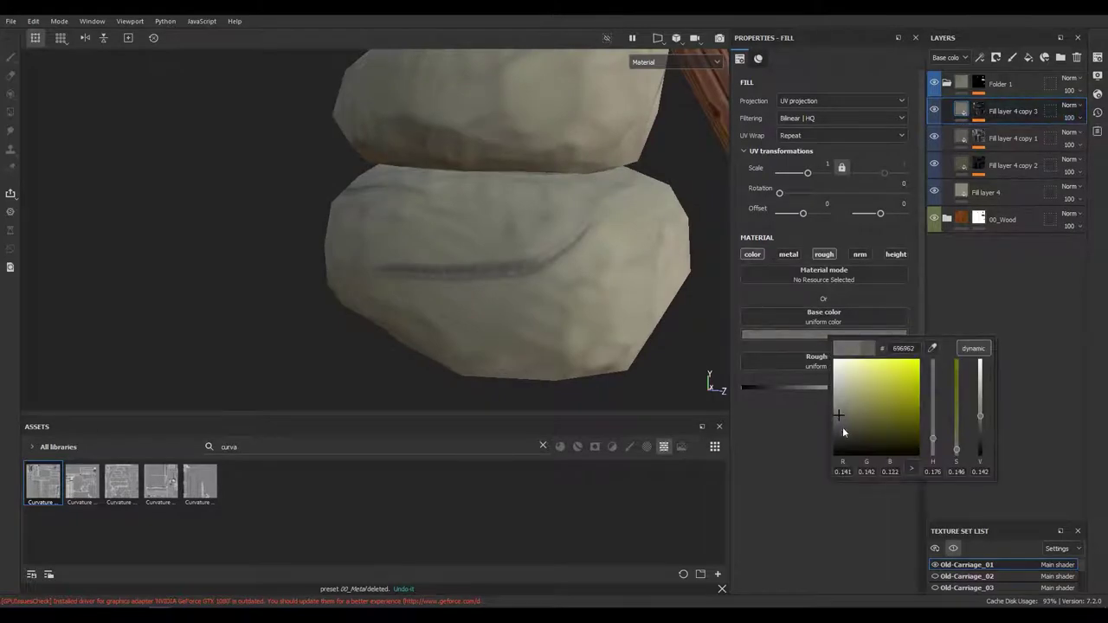
{"action": "left_click_drag", "start_coordinate": [493, 264], "coordinate": [502, 273]}
{"action": "left_click_drag", "start_coordinate": [502, 274], "coordinate": [485, 329]}
{"action": "left_click_drag", "start_coordinate": [346, 260], "coordinate": [217, 218]}
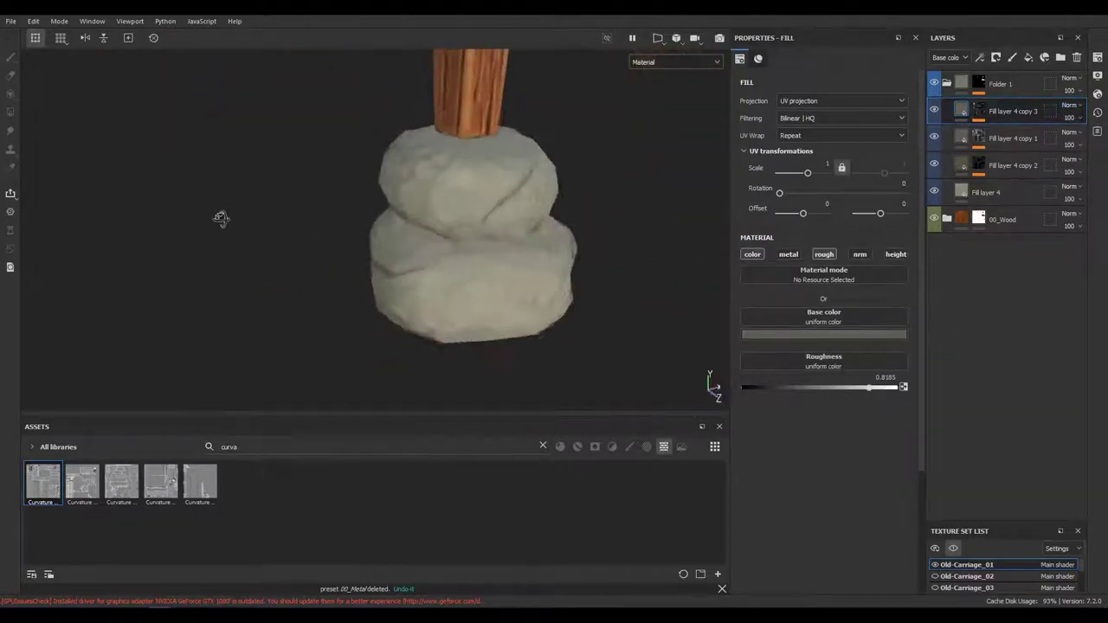
{"action": "left_click_drag", "start_coordinate": [217, 217], "coordinate": [243, 173]}
Step: Add a Blur filter of 0.11 to the scratch mask to soften it
{"action": "left_click", "coordinate": [978, 109]}
{"action": "left_click", "coordinate": [979, 57]}
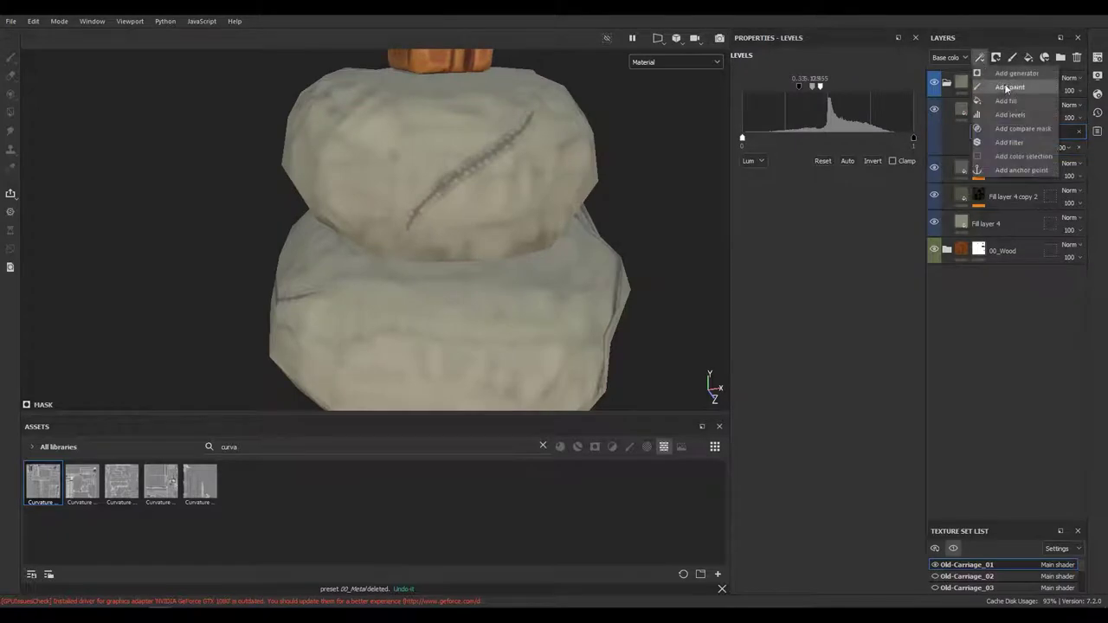
{"action": "left_click", "coordinate": [1009, 142]}
{"action": "left_click", "coordinate": [813, 82]}
{"action": "left_click", "coordinate": [814, 235]}
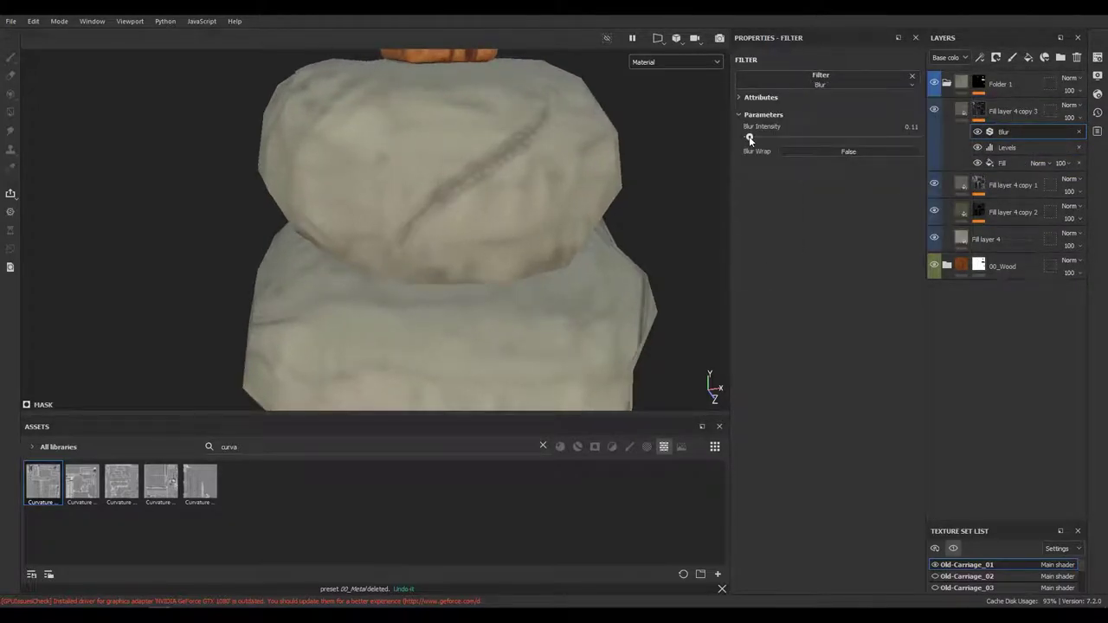
{"action": "left_click_drag", "start_coordinate": [450, 260], "coordinate": [395, 232]}
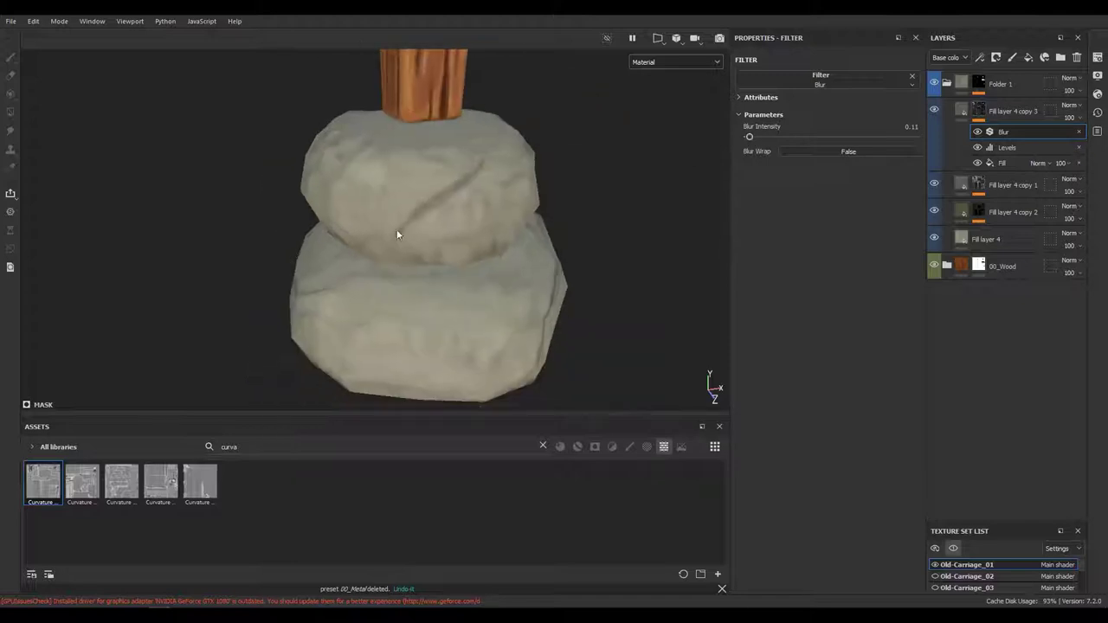
{"action": "left_click_drag", "start_coordinate": [395, 233], "coordinate": [463, 354]}
{"action": "left_click_drag", "start_coordinate": [462, 354], "coordinate": [241, 127]}
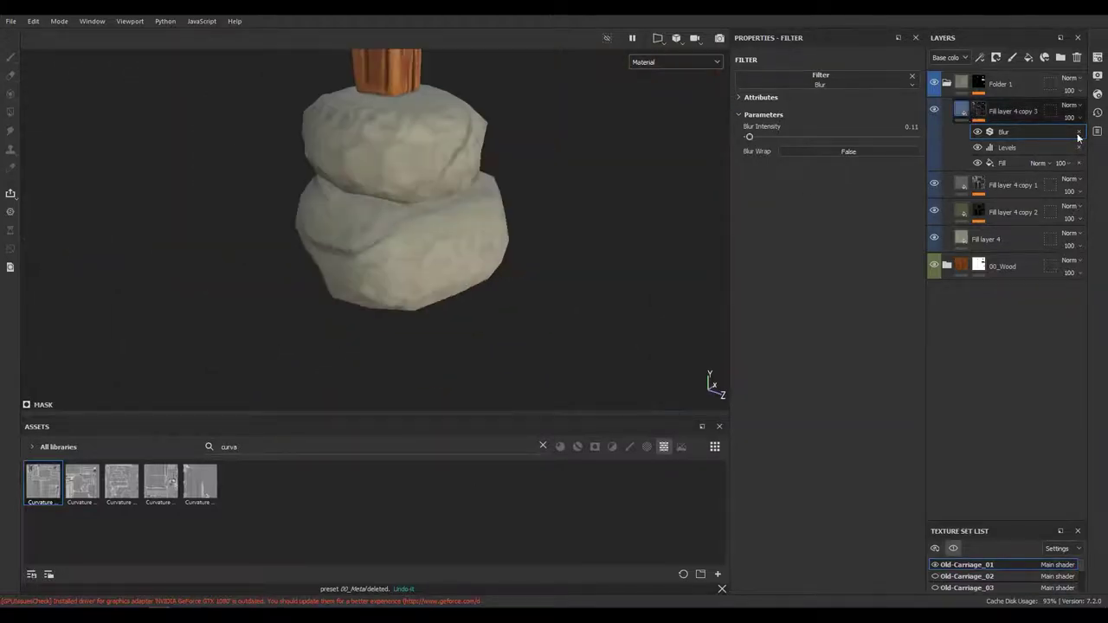
Step: Lower the scratch layers' opacity to 80 and 65
{"action": "left_click", "coordinate": [1013, 111]}
{"action": "scroll", "scroll_direction": "up", "scroll_amount": 3}
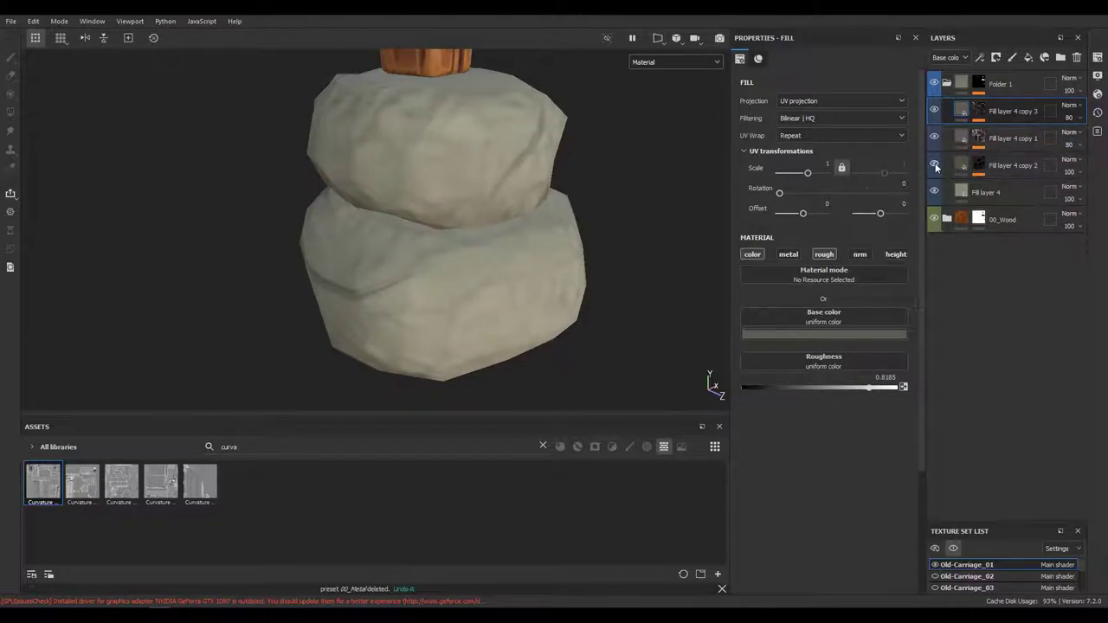
{"action": "left_click_drag", "start_coordinate": [1080, 175], "coordinate": [1079, 170]}
{"action": "scroll", "scroll_direction": "down", "scroll_amount": 3}
{"action": "scroll", "scroll_direction": "up", "scroll_amount": 3}
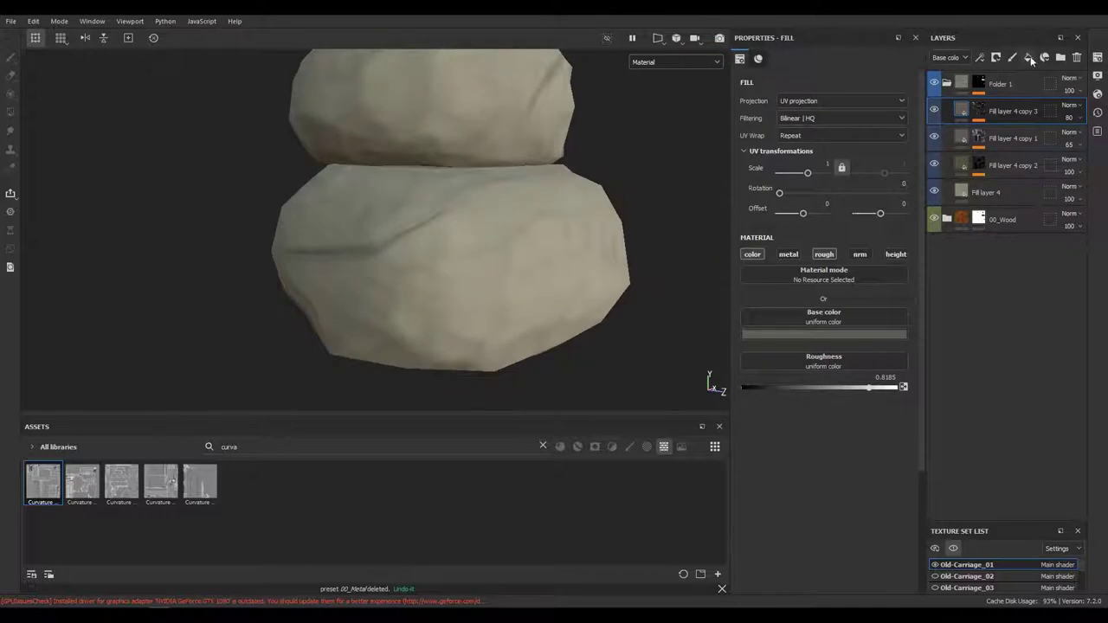
Step: Add a new fill layer with only roughness and height enabled
{"action": "left_click", "coordinate": [1029, 57]}
{"action": "left_click", "coordinate": [752, 253]}
{"action": "left_click", "coordinate": [787, 254]}
{"action": "left_click", "coordinate": [860, 254]}
{"action": "left_click", "coordinate": [894, 256]}
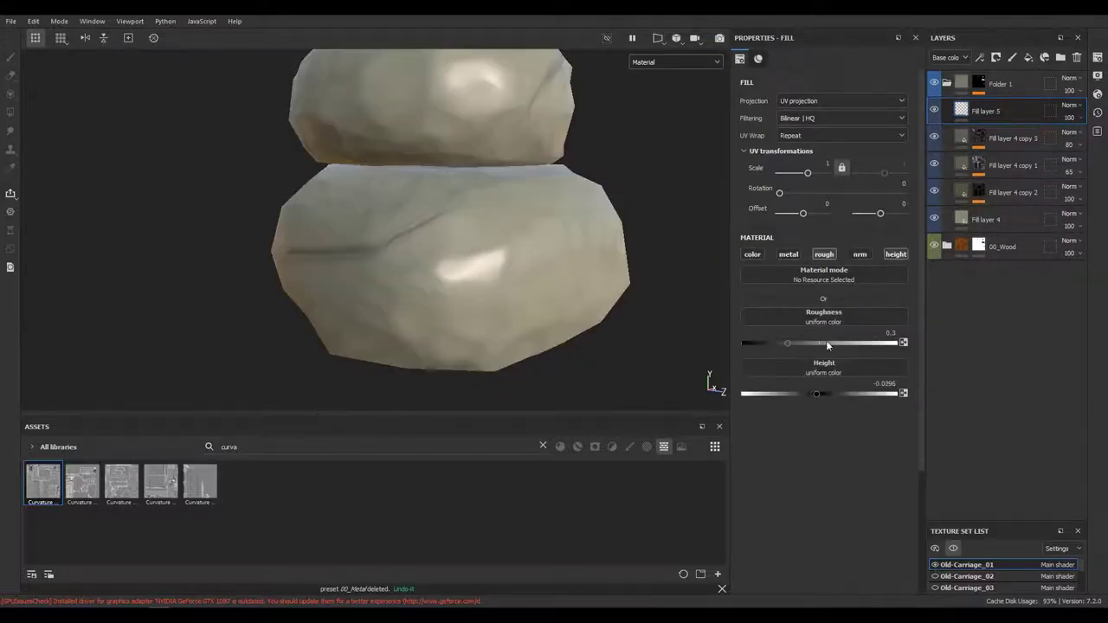
Step: Make the new layer much rougher and give it a black mask filled with Dirt 2
{"action": "left_click_drag", "start_coordinate": [829, 343], "coordinate": [864, 343]}
{"action": "right_click", "coordinate": [1017, 112]}
{"action": "left_click", "coordinate": [991, 123]}
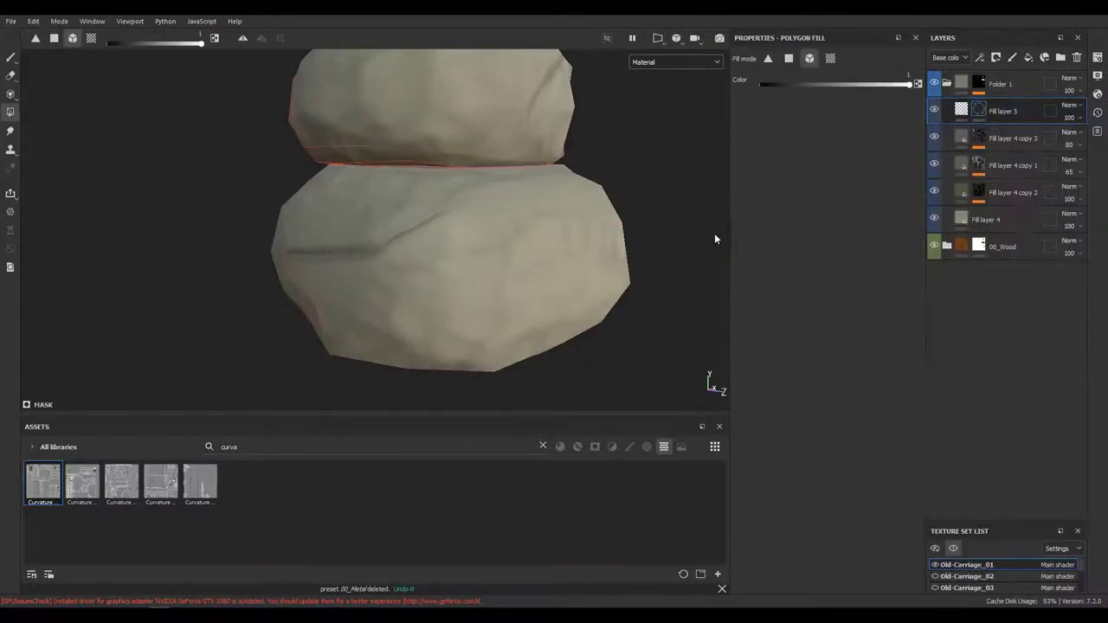
{"action": "left_click", "coordinate": [979, 57]}
{"action": "left_click", "coordinate": [1007, 101]}
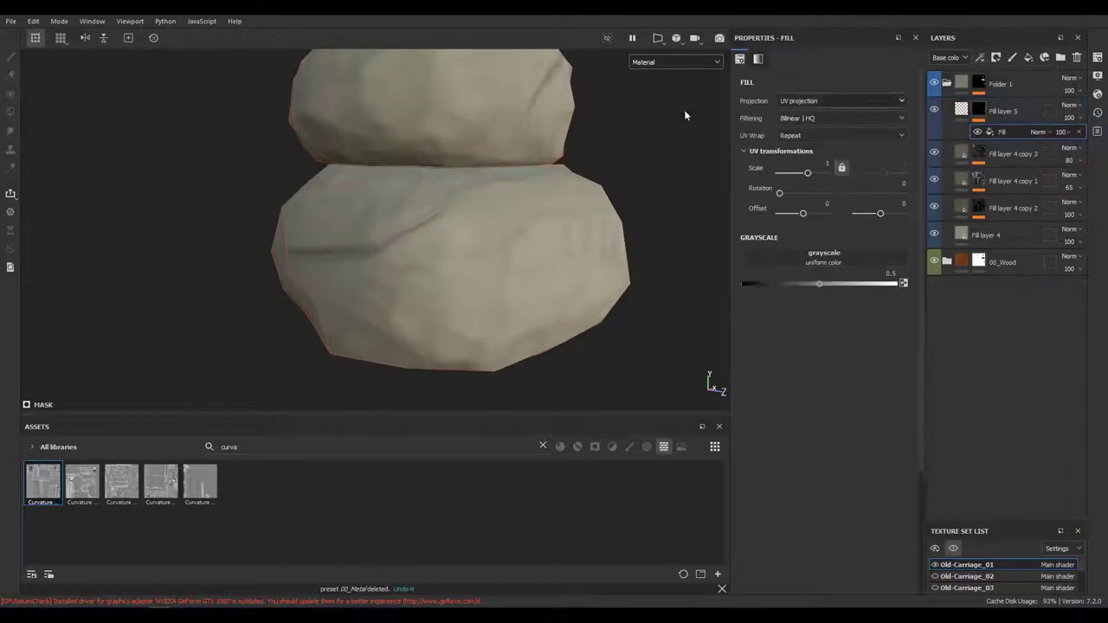
{"action": "type", "text": "d"}
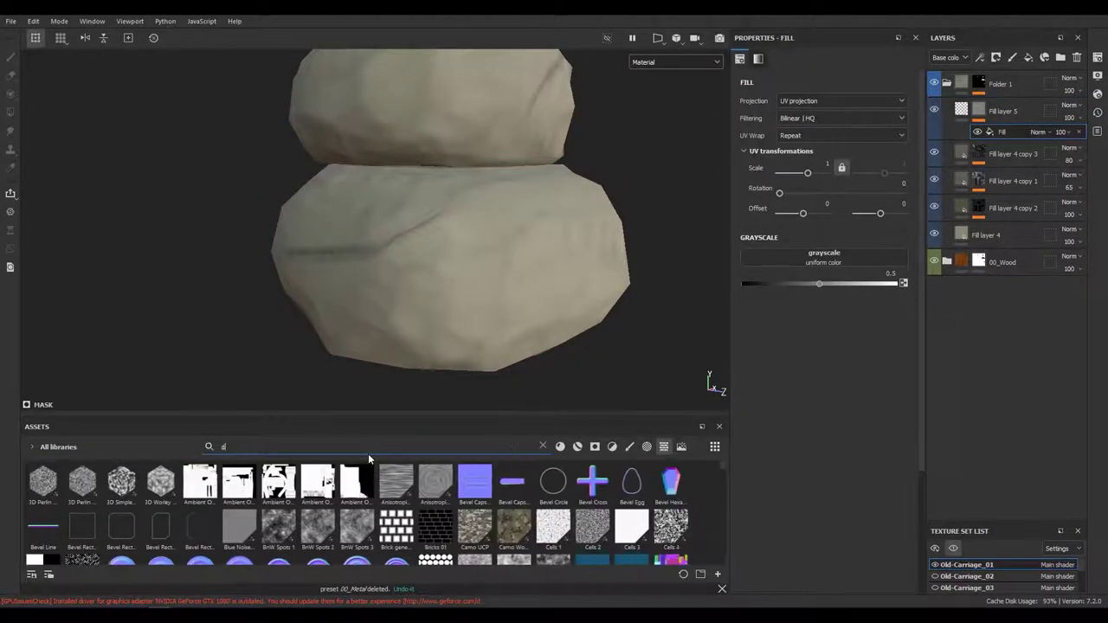
{"action": "type", "text": "i"}
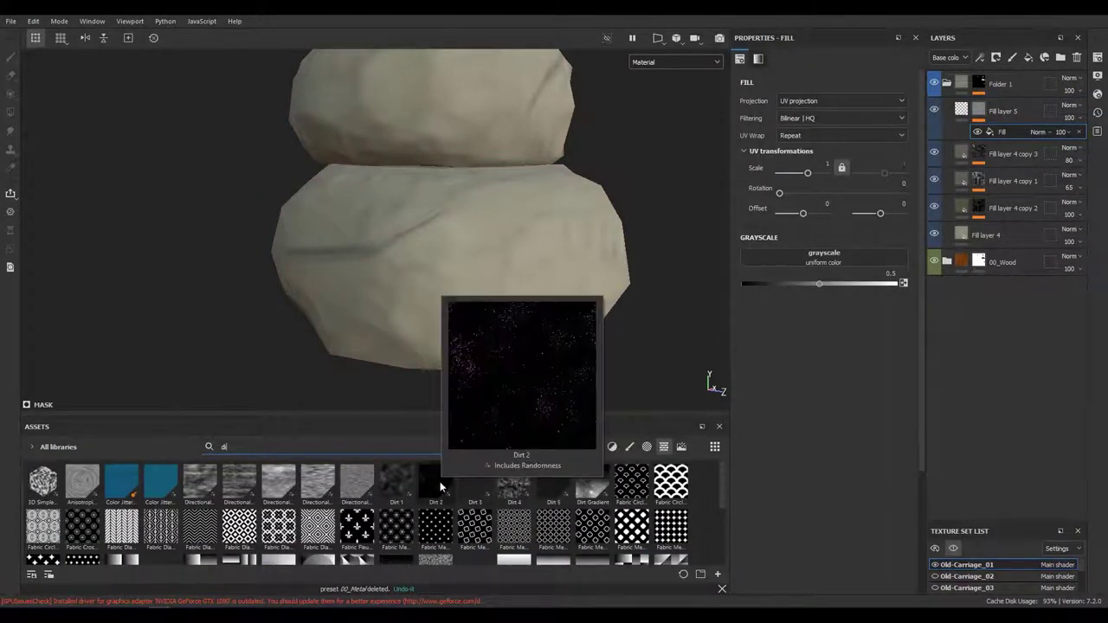
{"action": "left_click_drag", "start_coordinate": [440, 481], "coordinate": [806, 265]}
Step: Adjust the Dirt 2 mask pattern's tiling scale
{"action": "scroll", "scroll_direction": "up", "scroll_amount": 3}
{"action": "scroll", "scroll_direction": "up", "scroll_amount": 3}
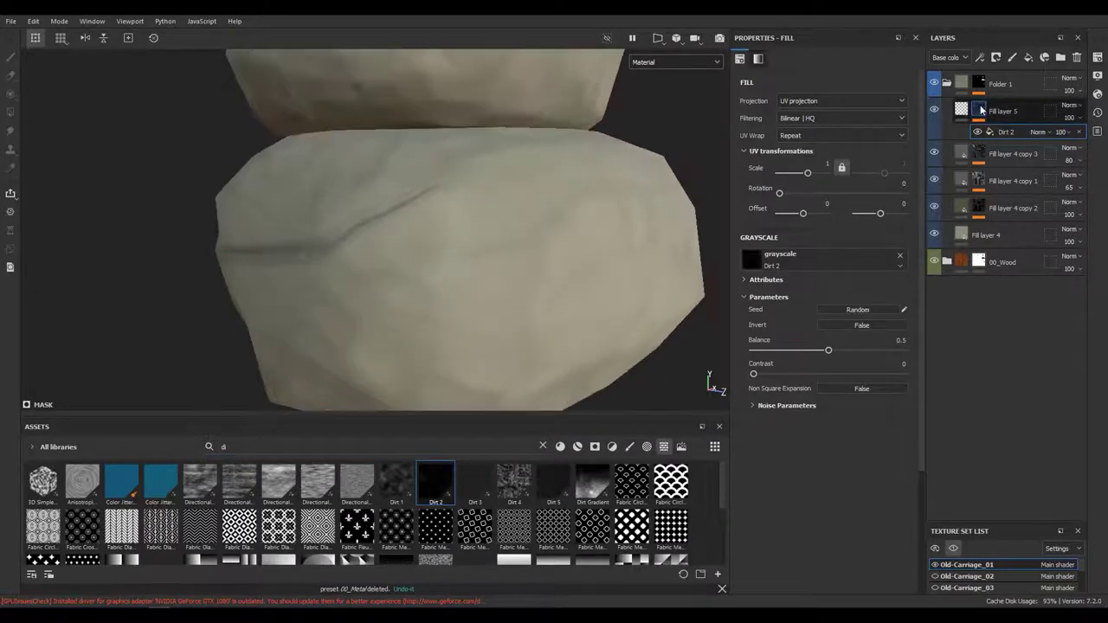
{"action": "left_click", "coordinate": [978, 109]}
{"action": "left_click", "coordinate": [1004, 130]}
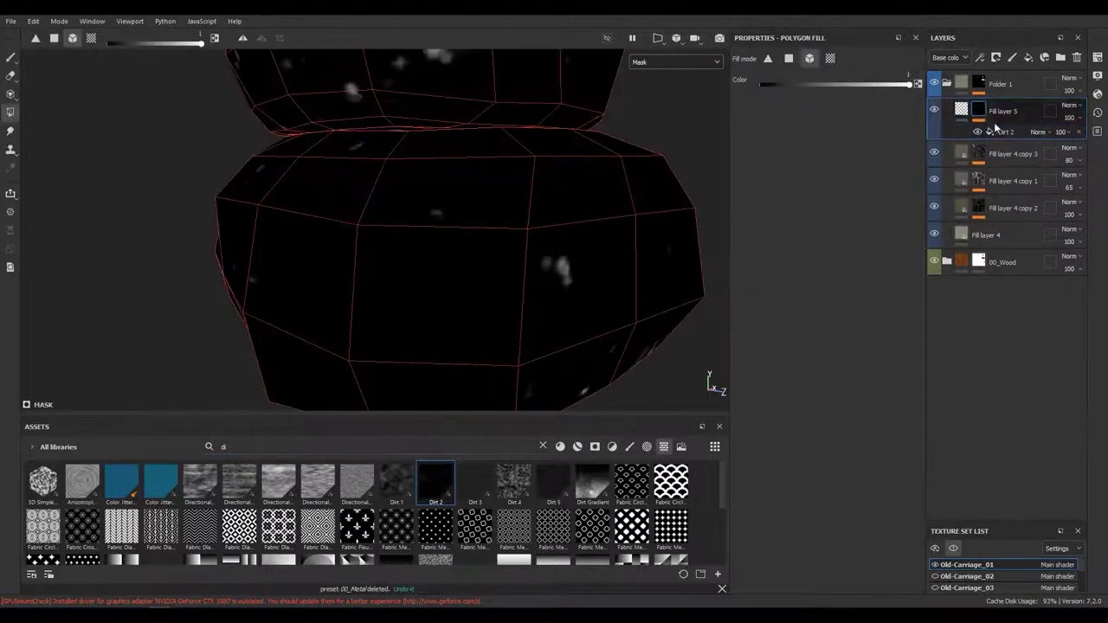
{"action": "left_click_drag", "start_coordinate": [805, 176], "coordinate": [813, 175]}
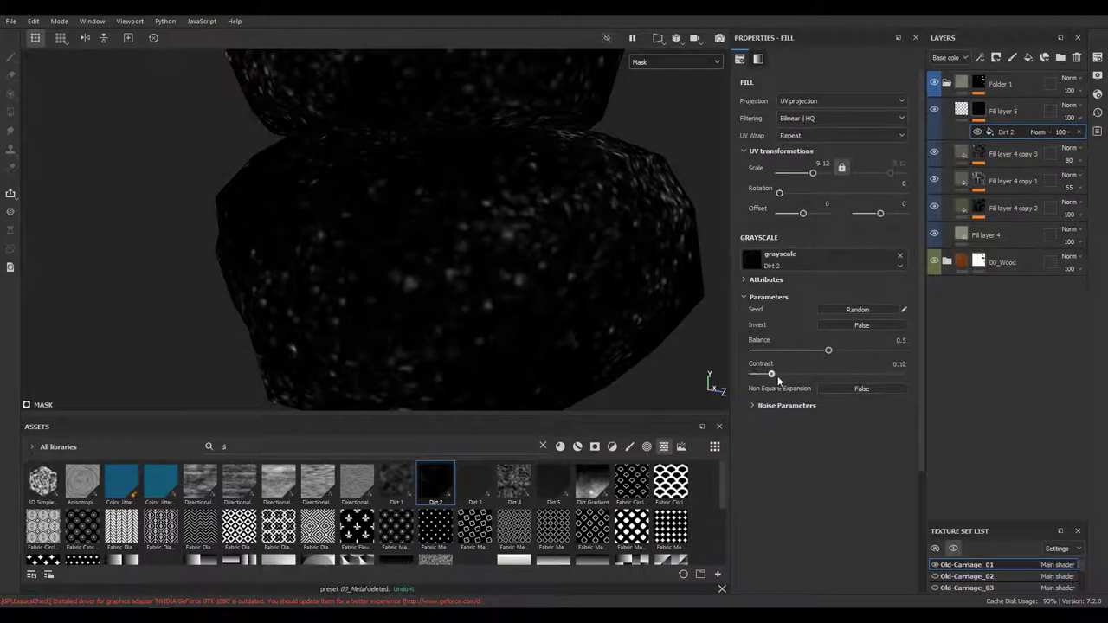
{"action": "left_click", "coordinate": [960, 110]}
{"action": "left_click_drag", "start_coordinate": [520, 251], "coordinate": [467, 260]}
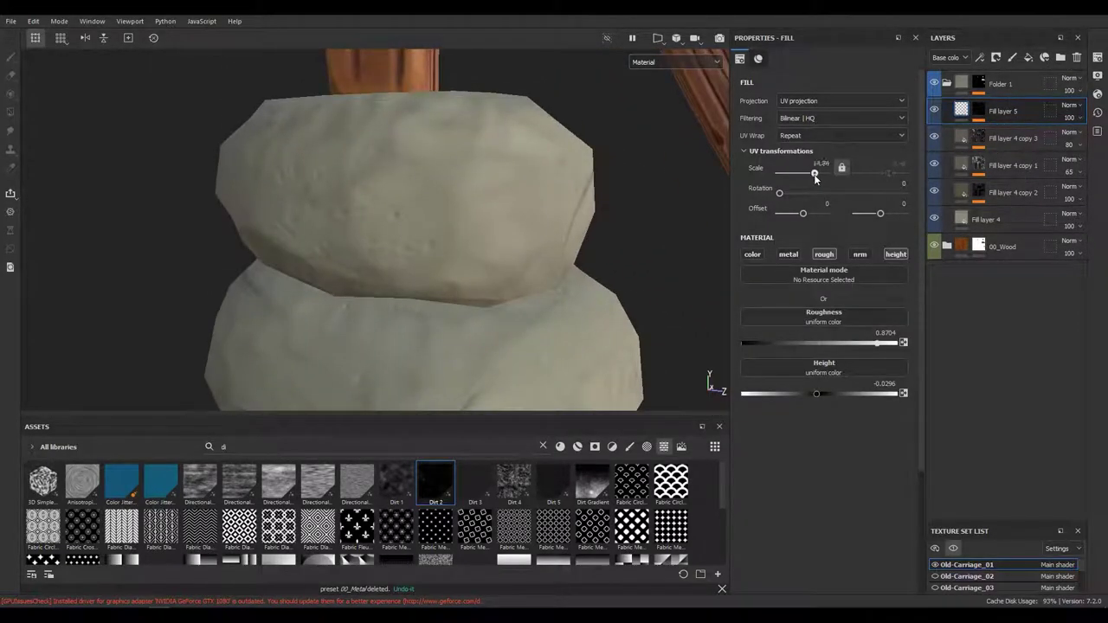
{"action": "left_click", "coordinate": [978, 110]}
{"action": "left_click", "coordinate": [998, 131]}
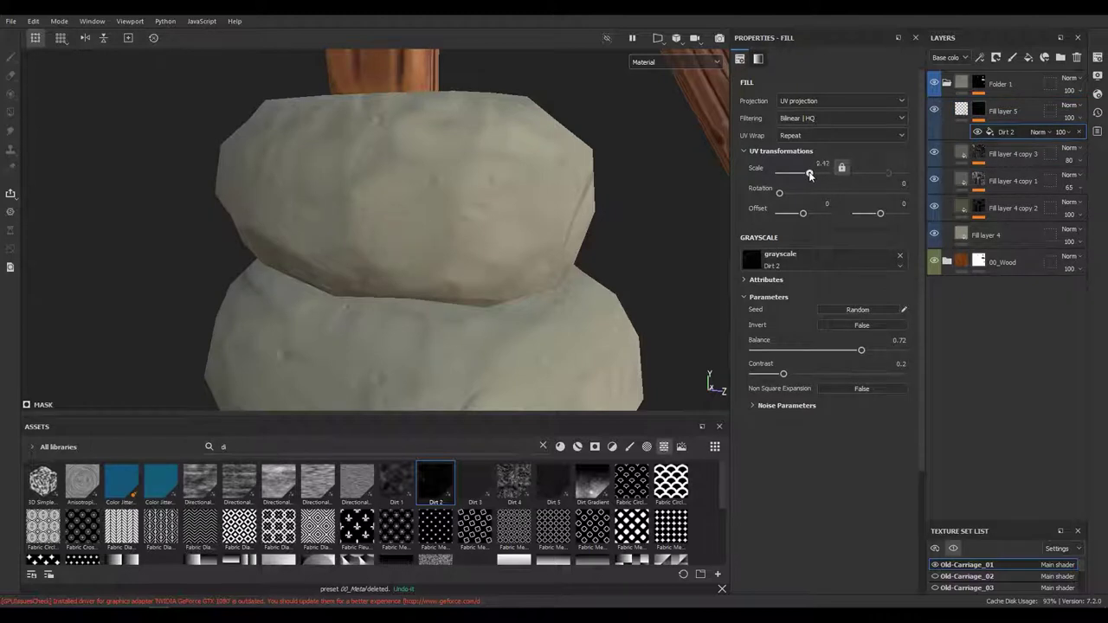
{"action": "left_click_drag", "start_coordinate": [554, 259], "coordinate": [488, 265]}
Step: Duplicate the dirt layer, enlarge the copy's Dirt 2 scale, and duplicate it again
{"action": "key", "text": "ctrl+d"}
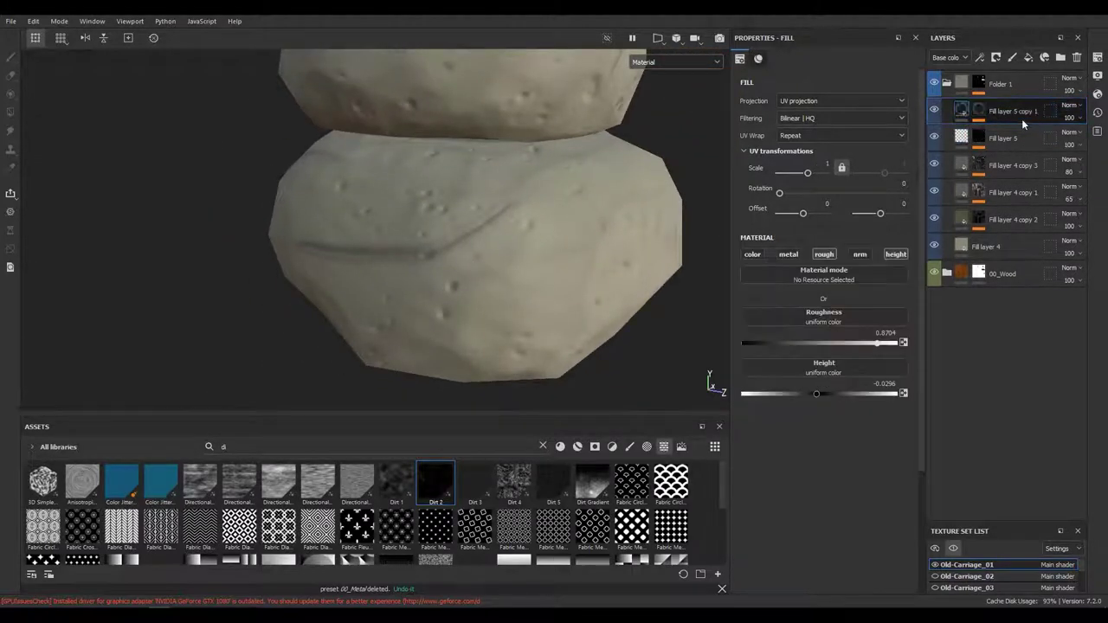
{"action": "left_click", "coordinate": [1000, 132]}
{"action": "left_click", "coordinate": [1000, 132]}
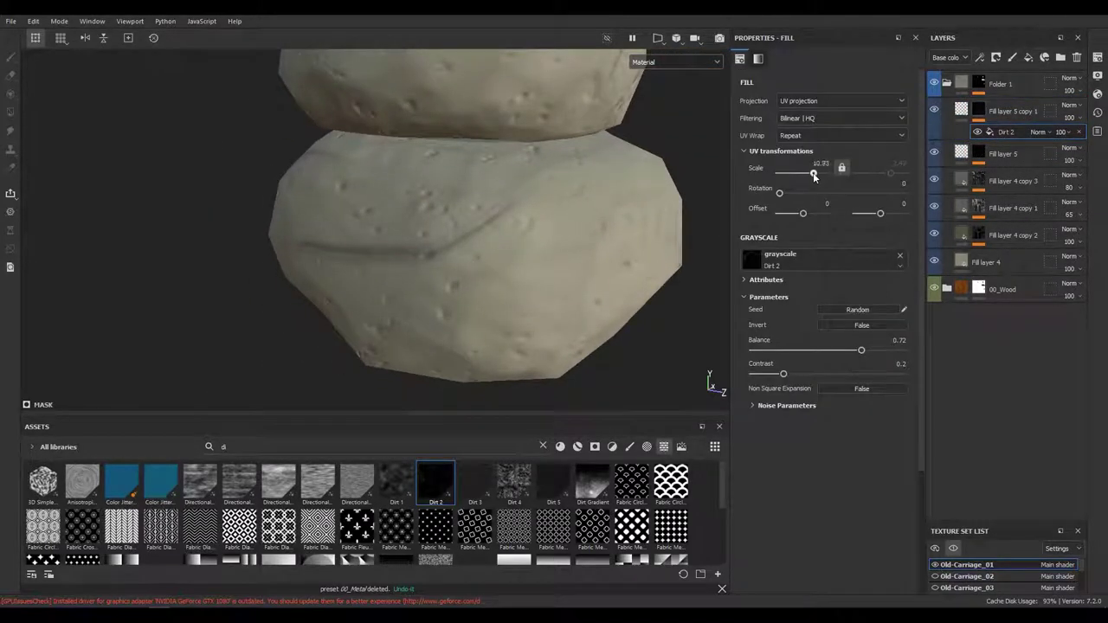
{"action": "left_click_drag", "start_coordinate": [639, 234], "coordinate": [606, 199]}
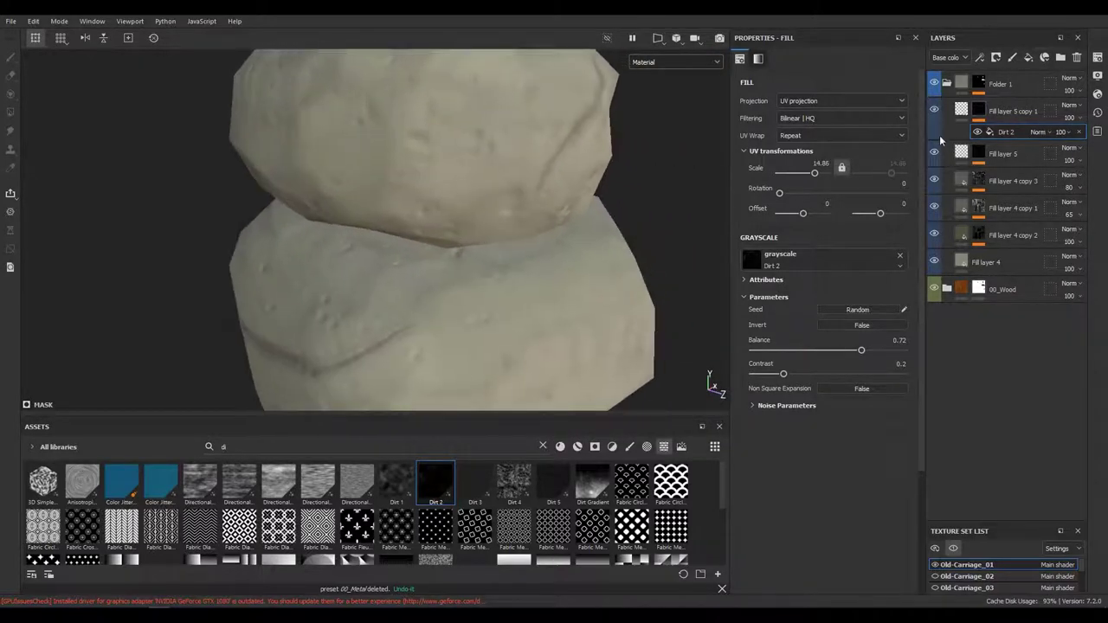
{"action": "left_click", "coordinate": [1006, 108]}
{"action": "key", "text": "ctrl+d"}
{"action": "left_click", "coordinate": [978, 111]}
{"action": "left_click", "coordinate": [979, 57]}
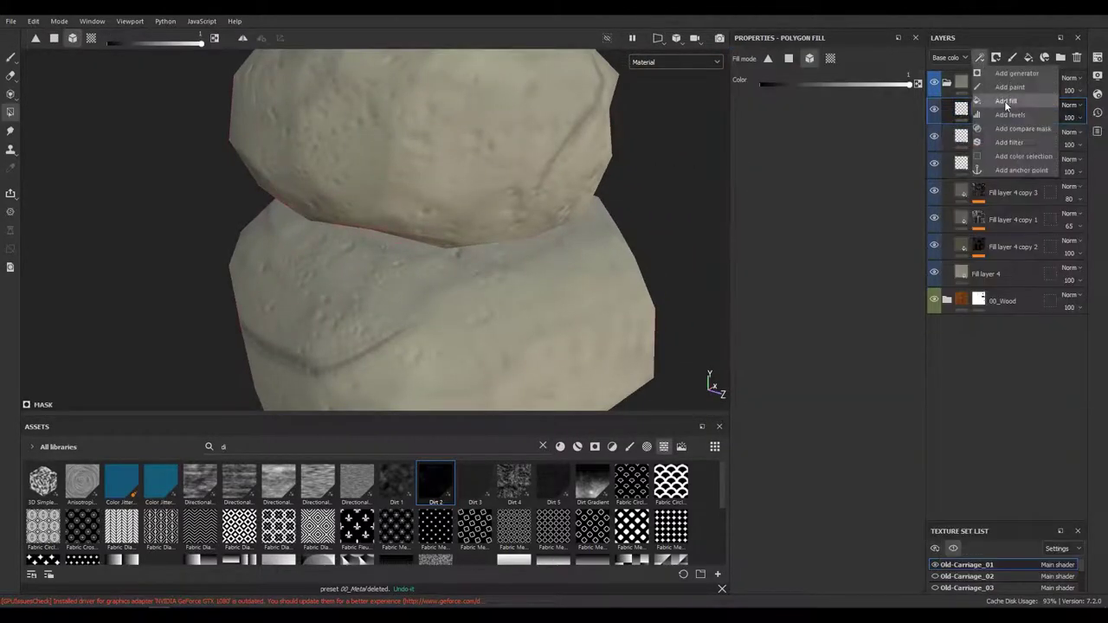
Step: Fill the new copy's mask with the Grunge Scratch Generator
{"action": "left_click", "coordinate": [1004, 101]}
{"action": "double_click", "coordinate": [335, 447]}
{"action": "type", "text": "scr"}
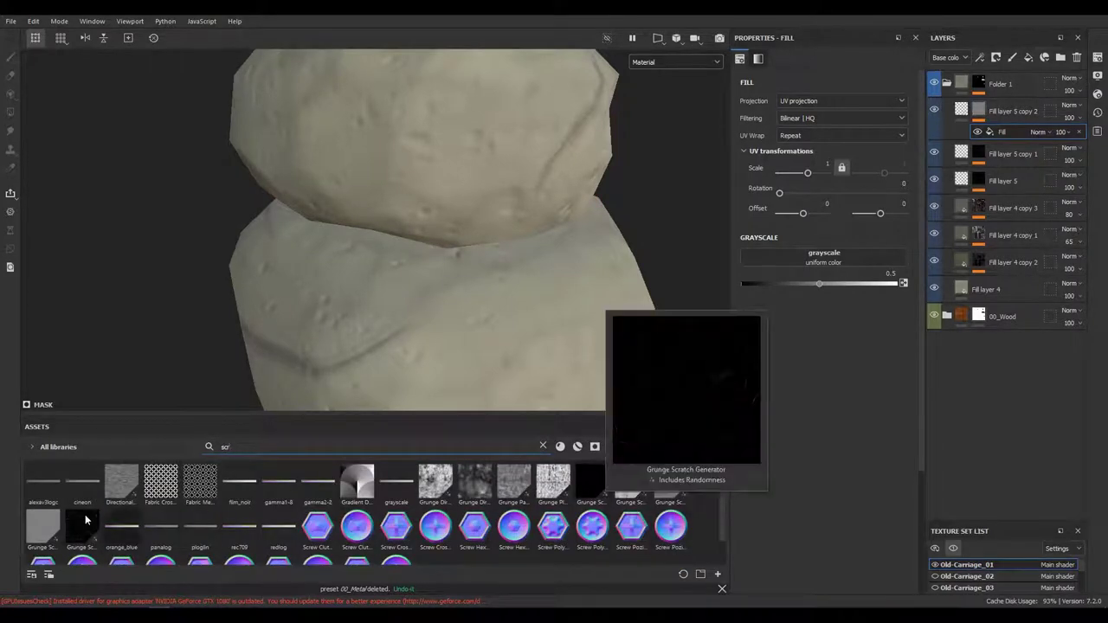
{"action": "left_click_drag", "start_coordinate": [595, 487], "coordinate": [821, 254]}
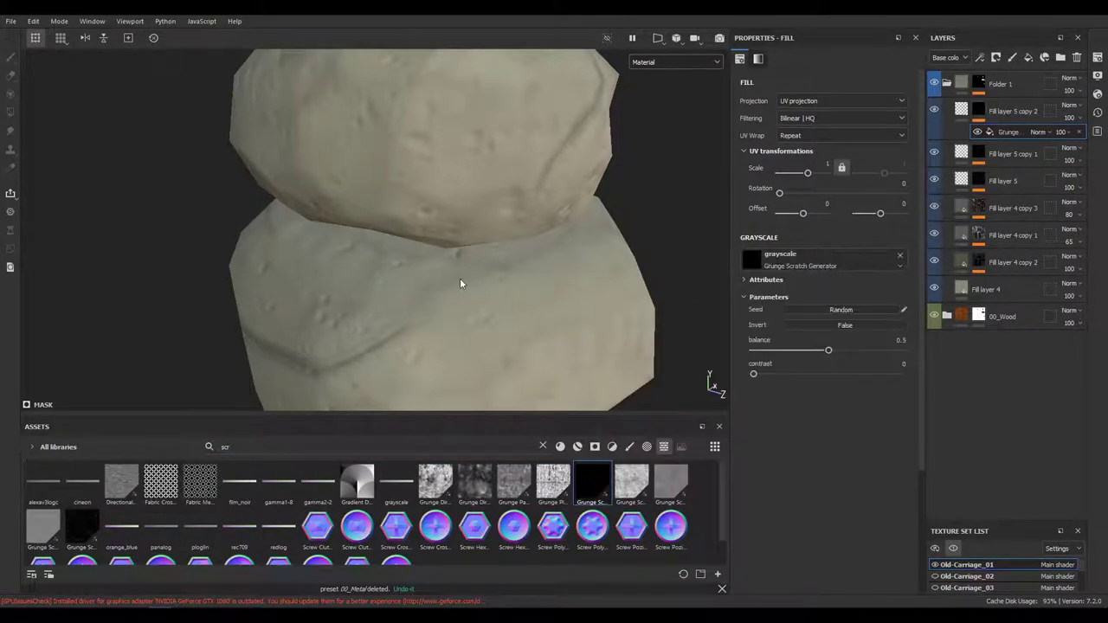
Step: Sink the scratches deeper and enlarge the scratch pattern's scale
{"action": "left_click", "coordinate": [1013, 111]}
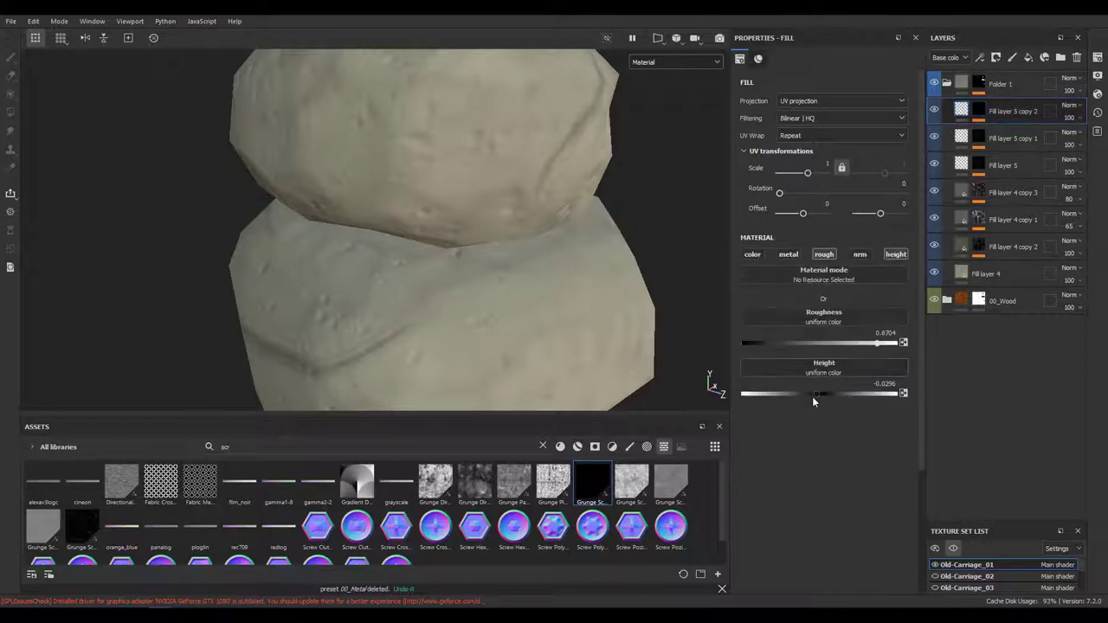
{"action": "left_click_drag", "start_coordinate": [812, 394], "coordinate": [809, 400]}
{"action": "left_click_drag", "start_coordinate": [347, 94], "coordinate": [390, 248]}
{"action": "left_click", "coordinate": [978, 111]}
{"action": "left_click", "coordinate": [999, 131]}
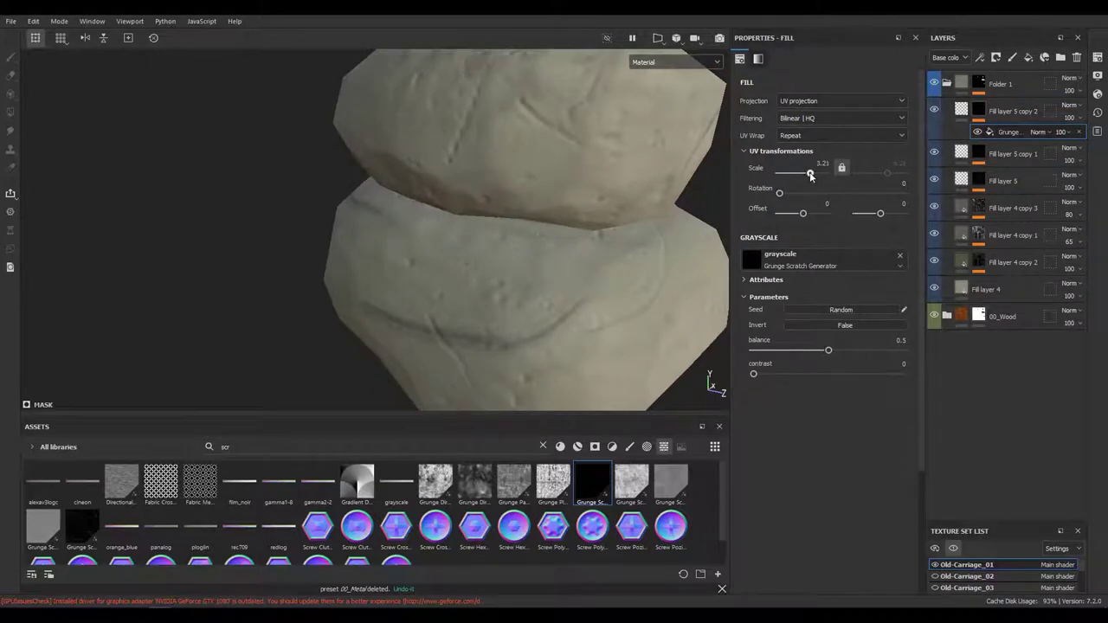
{"action": "scroll", "scroll_direction": "down", "scroll_amount": 3}
{"action": "left_click_drag", "start_coordinate": [616, 341], "coordinate": [718, 111]}
{"action": "left_click_drag", "start_coordinate": [628, 246], "coordinate": [415, 176]}
{"action": "scroll", "scroll_direction": "up", "scroll_amount": 3}
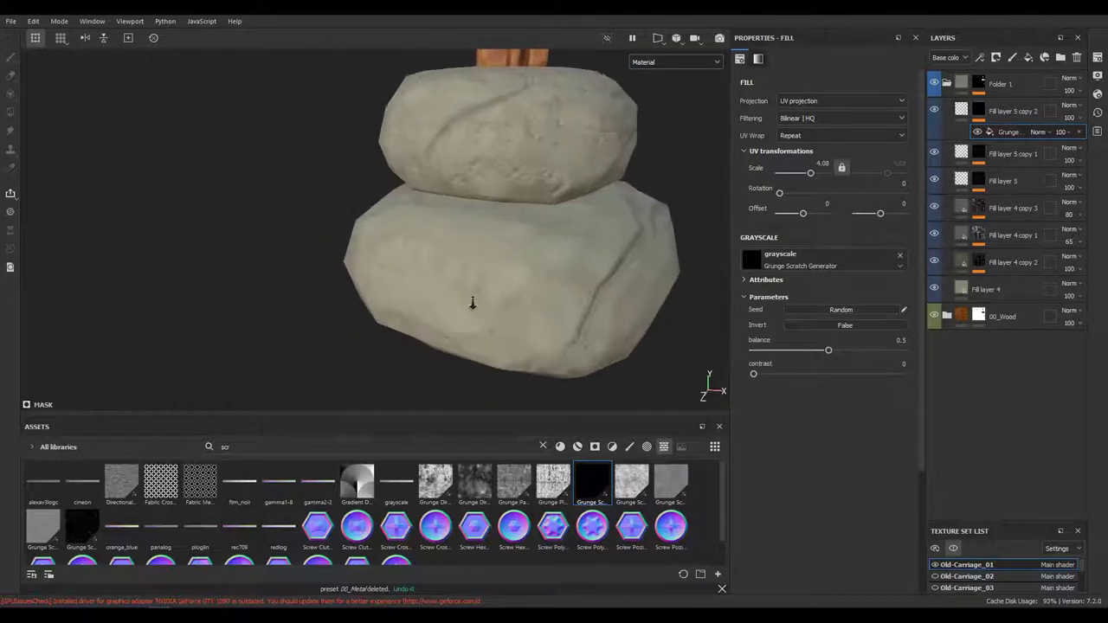
Step: Enable colour on the scratch layer and make the scratches near-black
{"action": "left_click", "coordinate": [1008, 111]}
{"action": "left_click", "coordinate": [752, 254]}
{"action": "left_click_drag", "start_coordinate": [445, 294], "coordinate": [485, 298]}
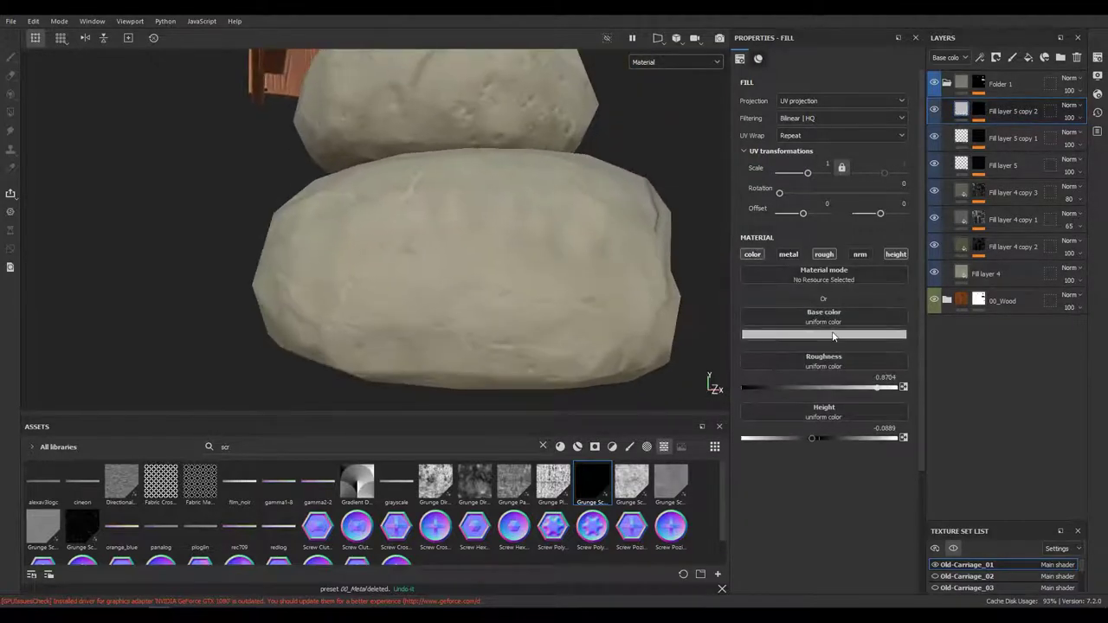
{"action": "left_click", "coordinate": [823, 334]}
{"action": "left_click_drag", "start_coordinate": [857, 407], "coordinate": [842, 439]}
{"action": "left_click_drag", "start_coordinate": [520, 259], "coordinate": [462, 202]}
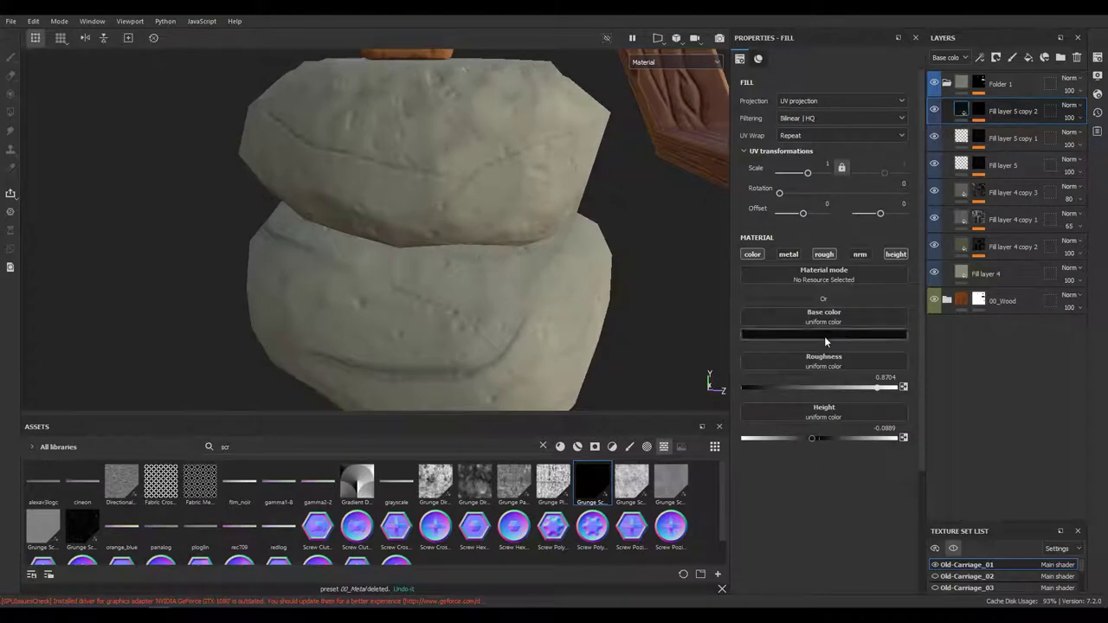
Step: Set Fill layer 5 copy 2 to grey, opacity 65, height about -0.10, then duplicate it
{"action": "left_click", "coordinate": [826, 342]}
{"action": "left_click_drag", "start_coordinate": [863, 402], "coordinate": [836, 420]}
{"action": "left_click_drag", "start_coordinate": [1076, 120], "coordinate": [1097, 141]}
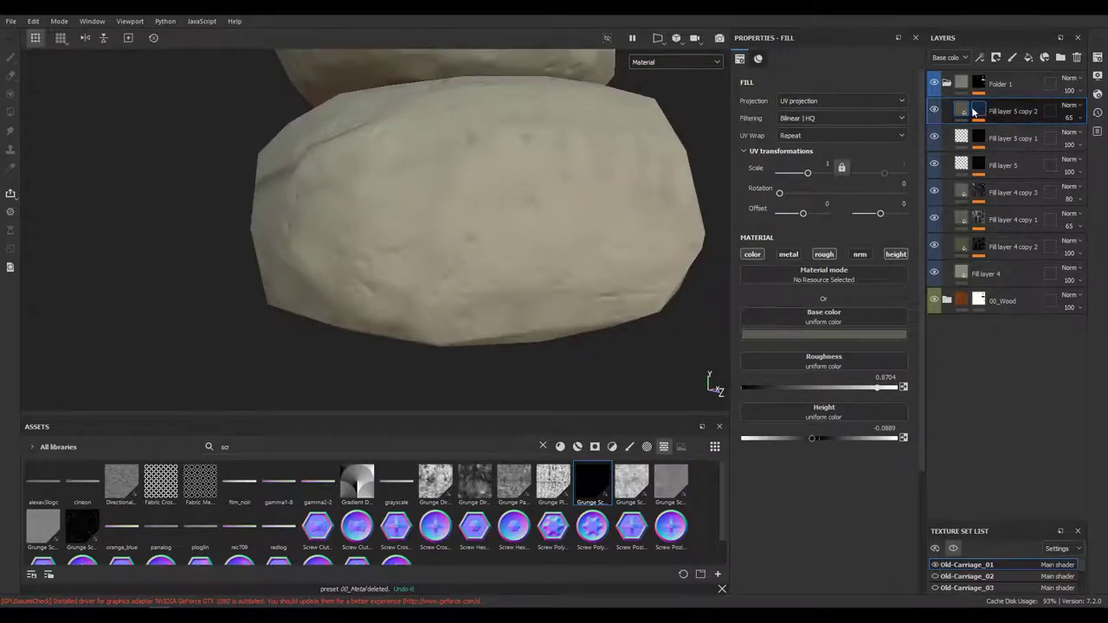
{"action": "left_click_drag", "start_coordinate": [810, 439], "coordinate": [801, 439]}
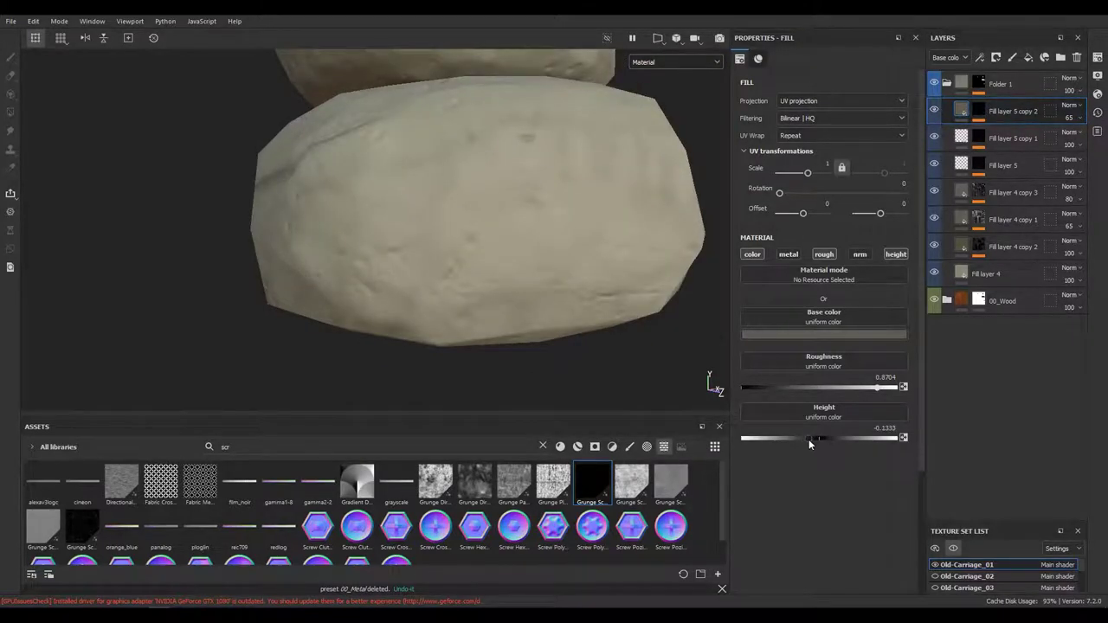
{"action": "left_click_drag", "start_coordinate": [400, 252], "coordinate": [428, 243]}
{"action": "left_click_drag", "start_coordinate": [428, 243], "coordinate": [390, 286]}
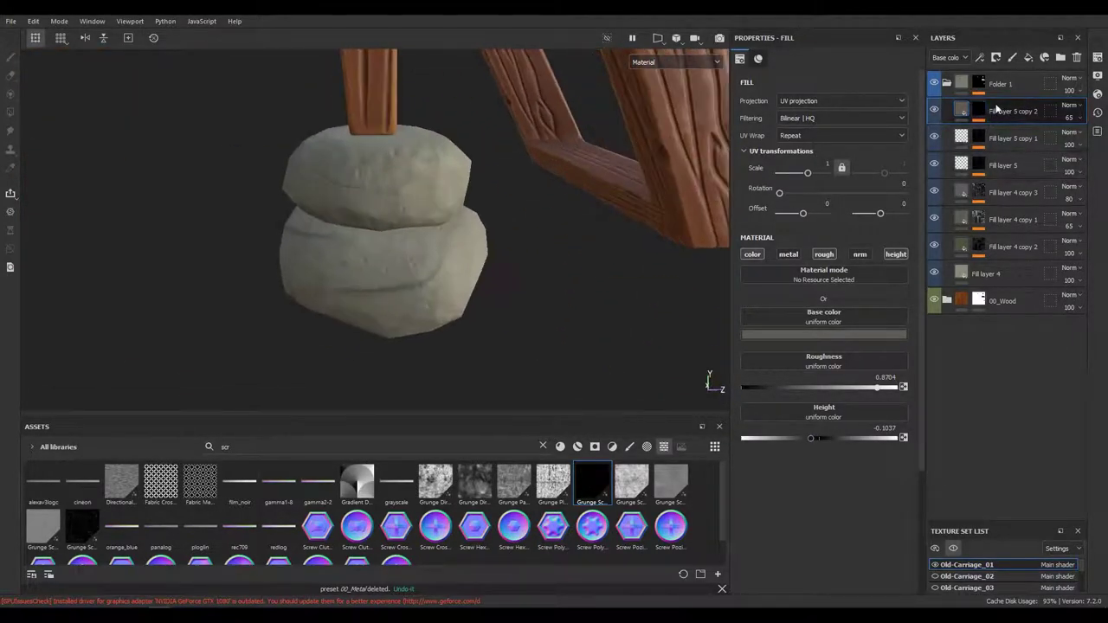
{"action": "key", "text": "ctrl+d"}
{"action": "left_click", "coordinate": [979, 57]}
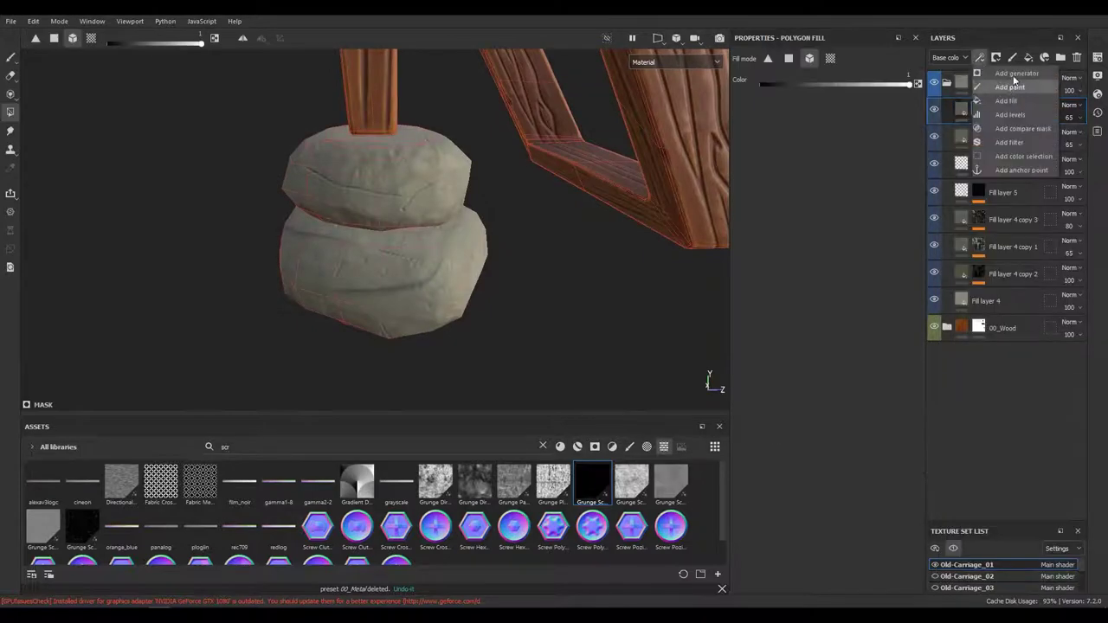
Step: Add a Dirt generator to copy 3's mask and raise its Level to 0.82
{"action": "left_click", "coordinate": [1012, 87]}
{"action": "left_click", "coordinate": [827, 78]}
{"action": "left_click", "coordinate": [429, 234]}
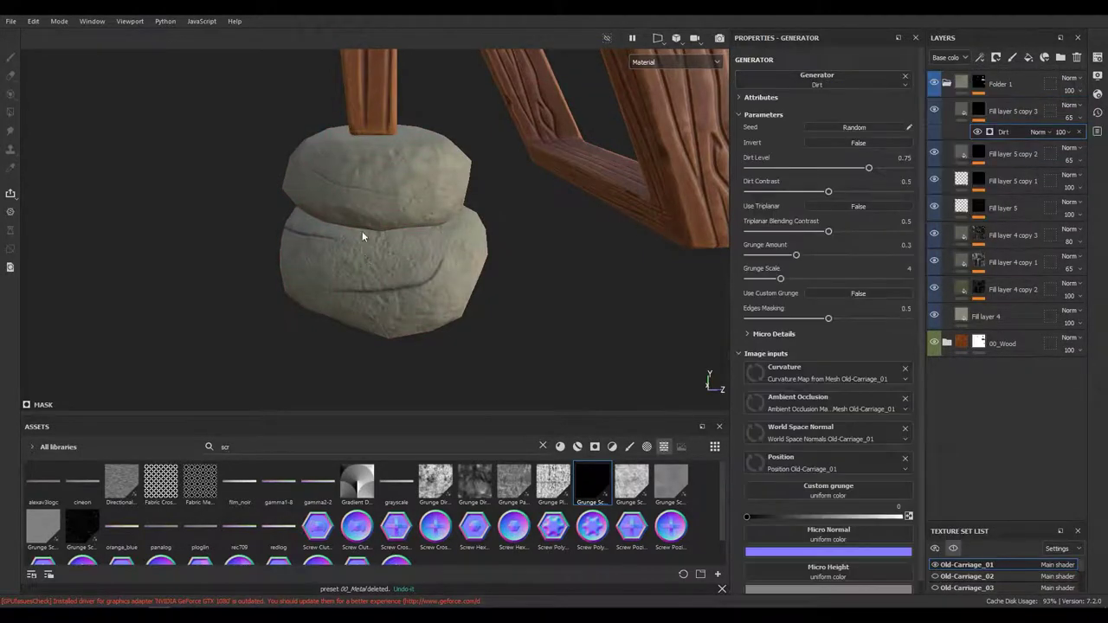
{"action": "scroll", "scroll_direction": "up", "scroll_amount": 3}
{"action": "left_click", "coordinate": [1010, 111]}
{"action": "scroll", "scroll_direction": "up", "scroll_amount": 3}
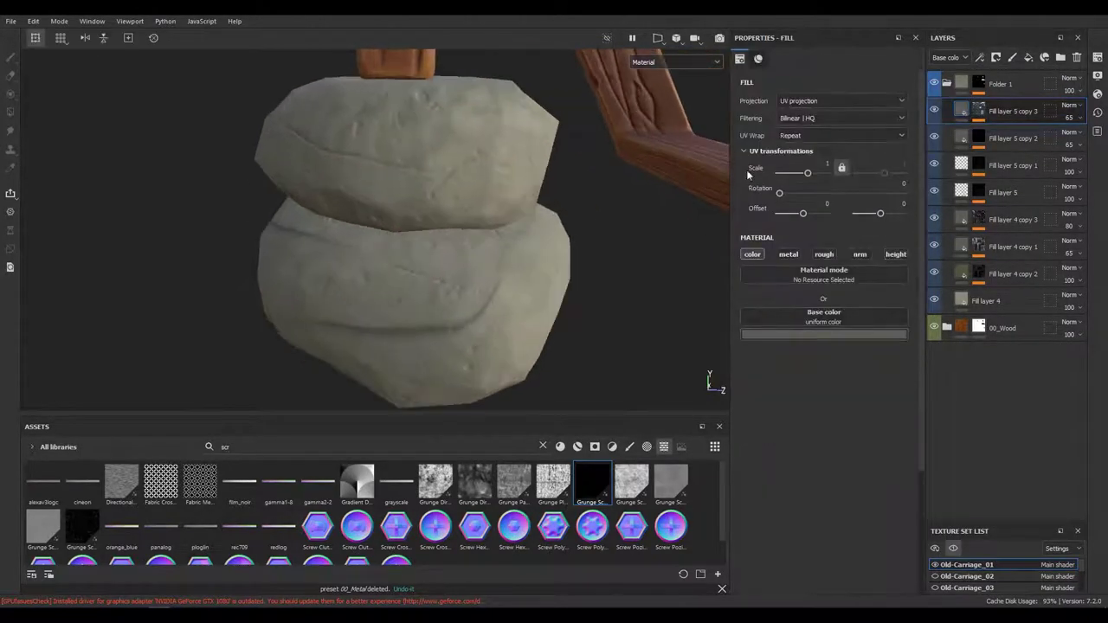
{"action": "key", "text": "4"}
{"action": "left_click", "coordinate": [1001, 131]}
{"action": "left_click_drag", "start_coordinate": [828, 168], "coordinate": [880, 170]}
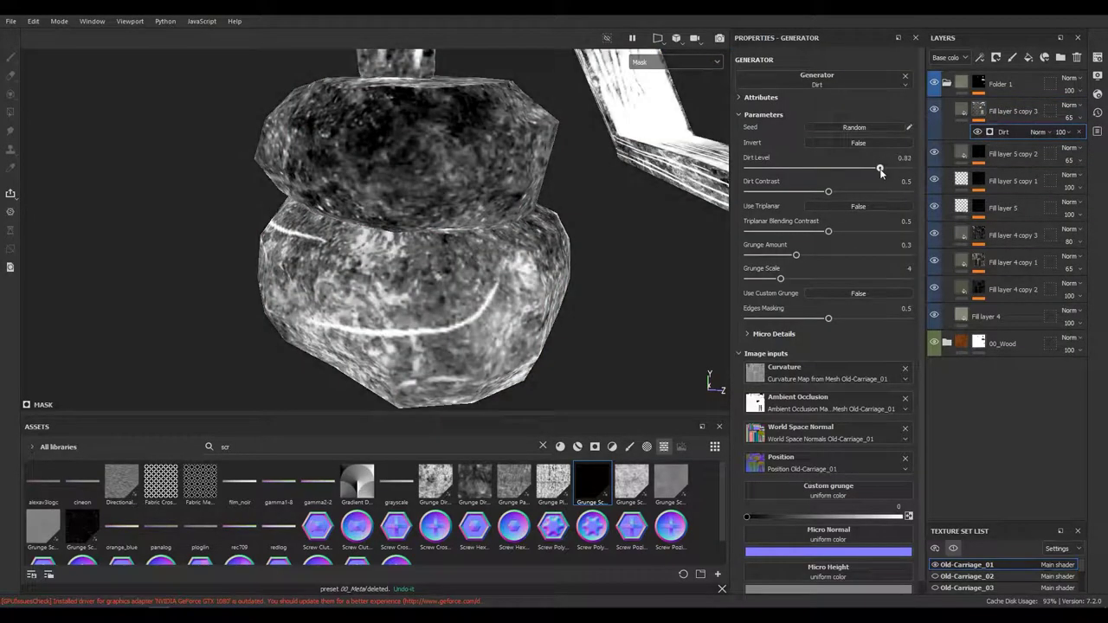
Step: Check copy 3's base colour and try a mask fill effect, then undo it
{"action": "right_click", "coordinate": [978, 107]}
{"action": "left_click", "coordinate": [960, 111]}
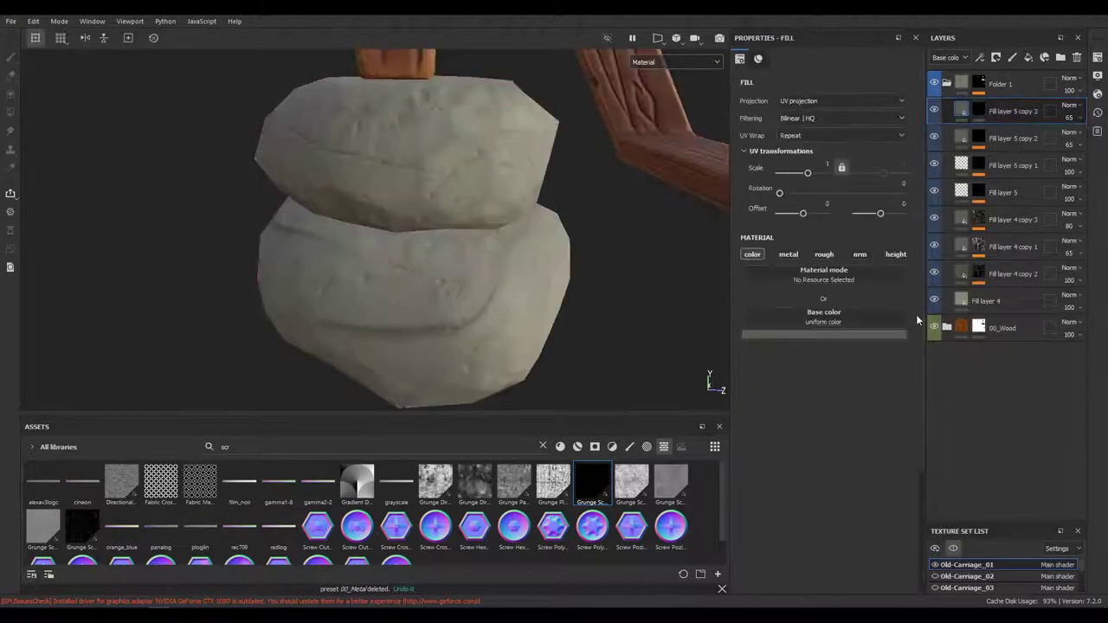
{"action": "left_click", "coordinate": [824, 334]}
{"action": "left_click", "coordinate": [978, 111]}
{"action": "left_click", "coordinate": [979, 58]}
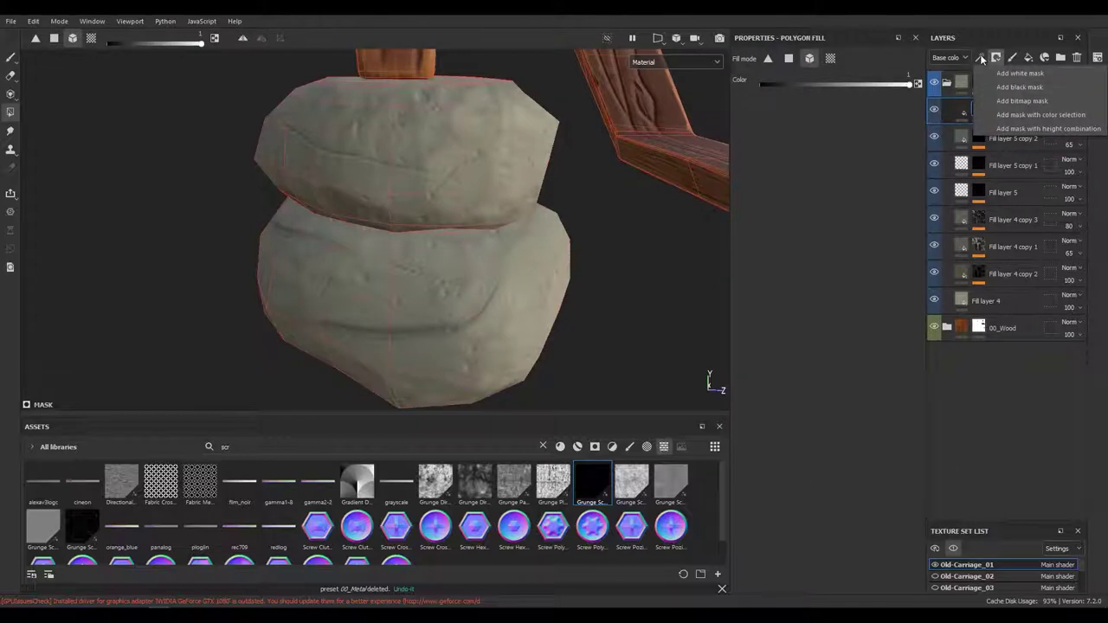
{"action": "left_click", "coordinate": [1009, 101]}
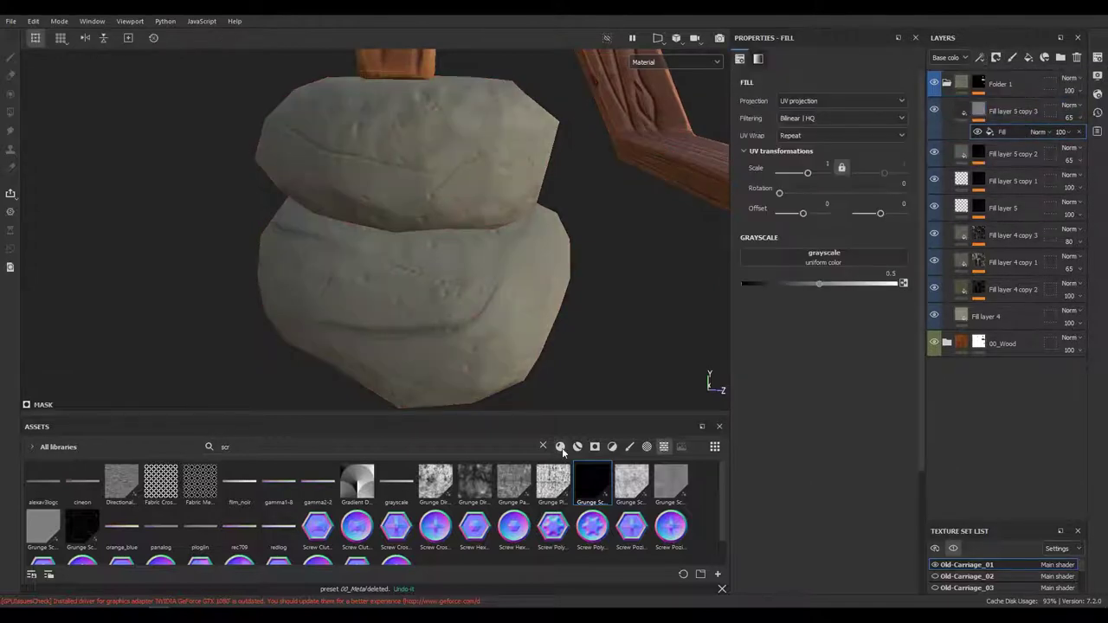
{"action": "left_click", "coordinate": [543, 446]}
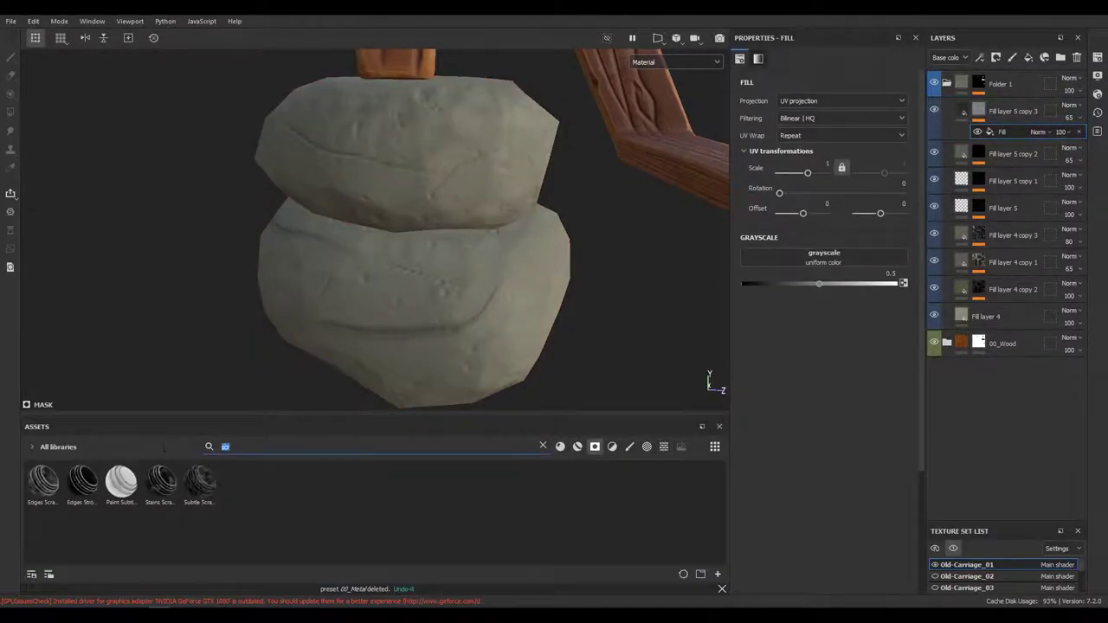
{"action": "scroll", "scroll_direction": "down", "scroll_amount": 3}
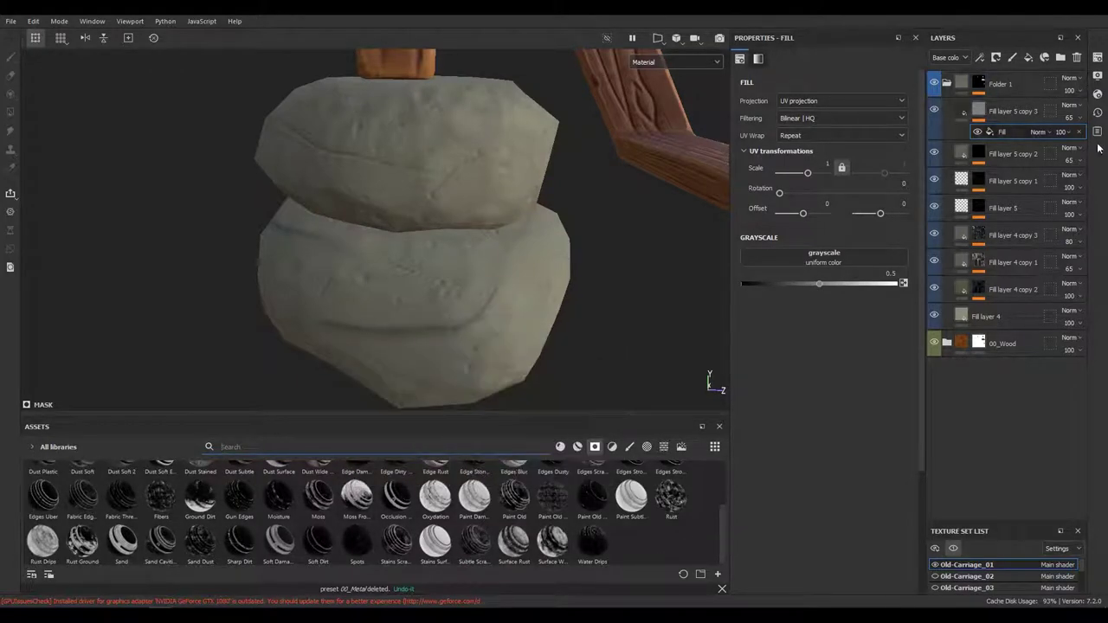
{"action": "key", "text": "ctrl+z"}
Step: Mask copy 3 with an MG Grease generator, raise its Level, and set opacity to 43
{"action": "left_click", "coordinate": [985, 59]}
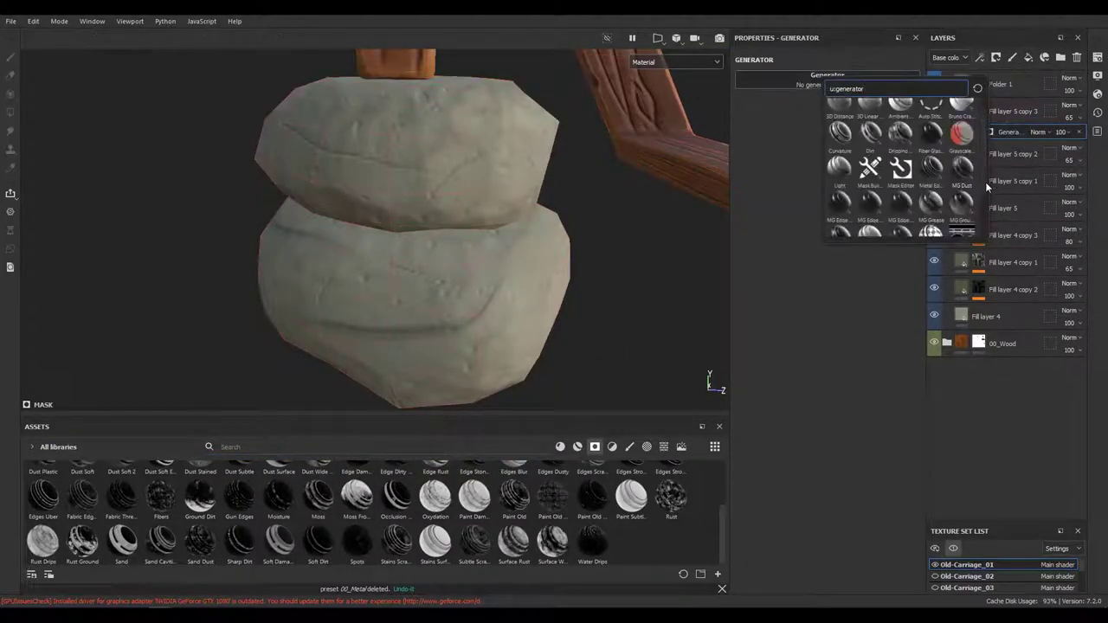
{"action": "left_click", "coordinate": [984, 182]}
{"action": "key", "text": "m"}
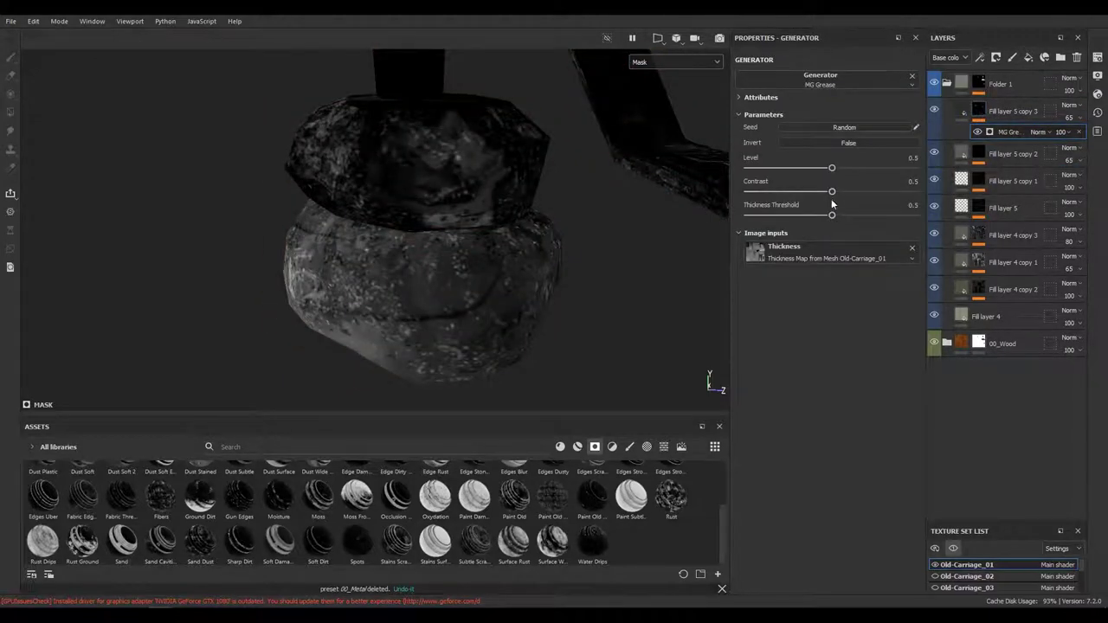
{"action": "left_click_drag", "start_coordinate": [832, 168], "coordinate": [846, 215]}
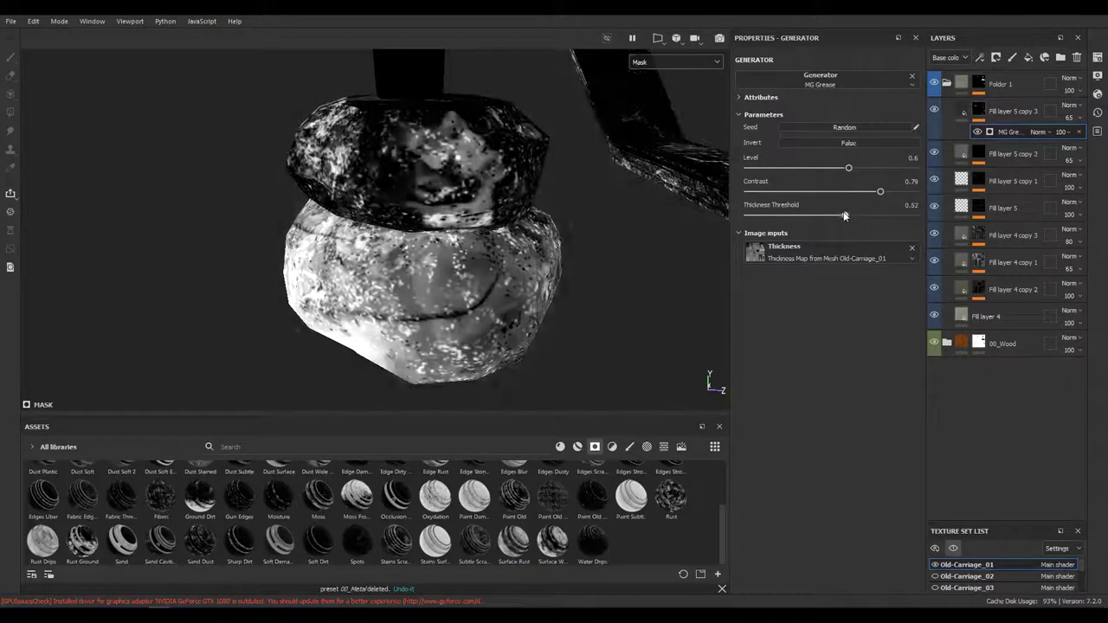
{"action": "key", "text": "m"}
{"action": "left_click_drag", "start_coordinate": [502, 239], "coordinate": [425, 321]}
{"action": "left_click_drag", "start_coordinate": [1071, 117], "coordinate": [1075, 139]}
{"action": "scroll", "scroll_direction": "down", "scroll_amount": 3}
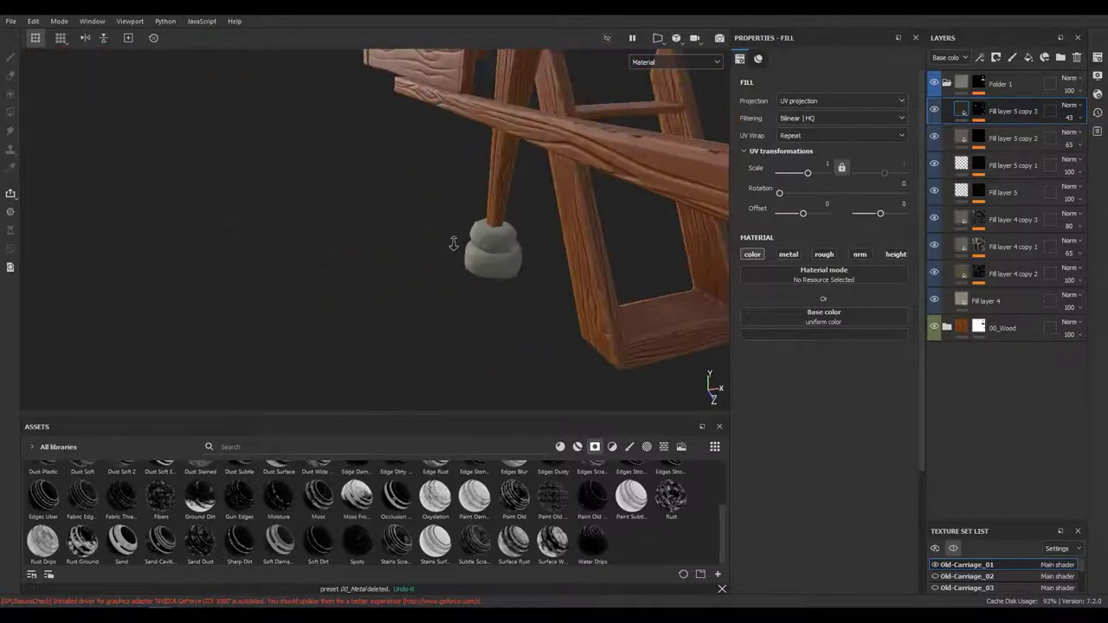
Step: Lower Fill layer 5 copy 3's opacity to 27
{"action": "left_click_drag", "start_coordinate": [363, 242], "coordinate": [485, 234]}
{"action": "scroll", "scroll_direction": "up", "scroll_amount": 3}
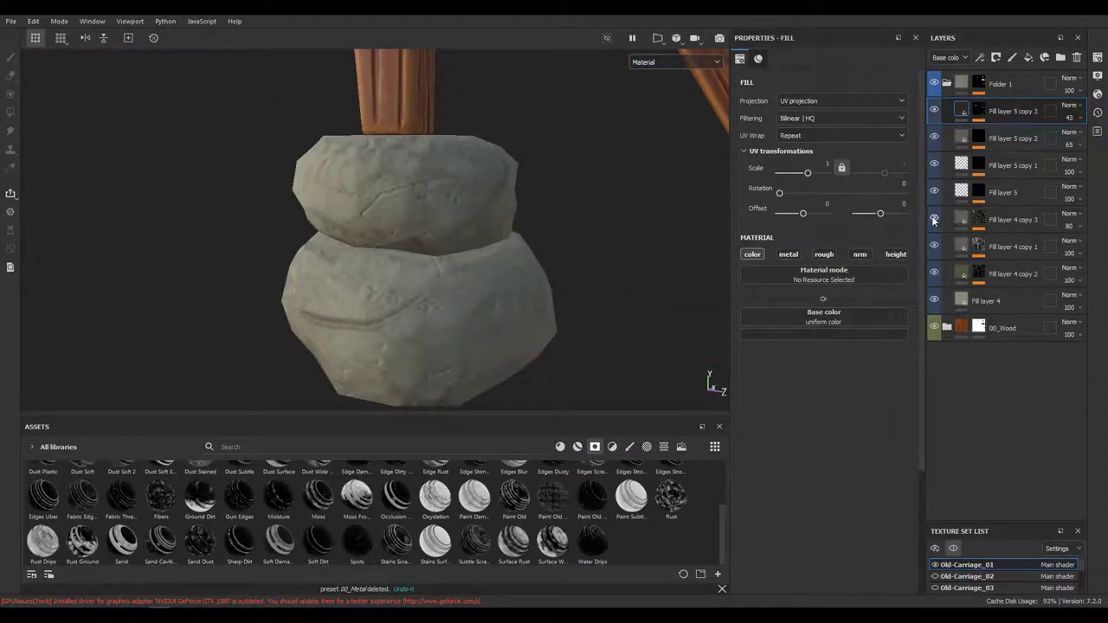
{"action": "left_click_drag", "start_coordinate": [433, 225], "coordinate": [562, 260]}
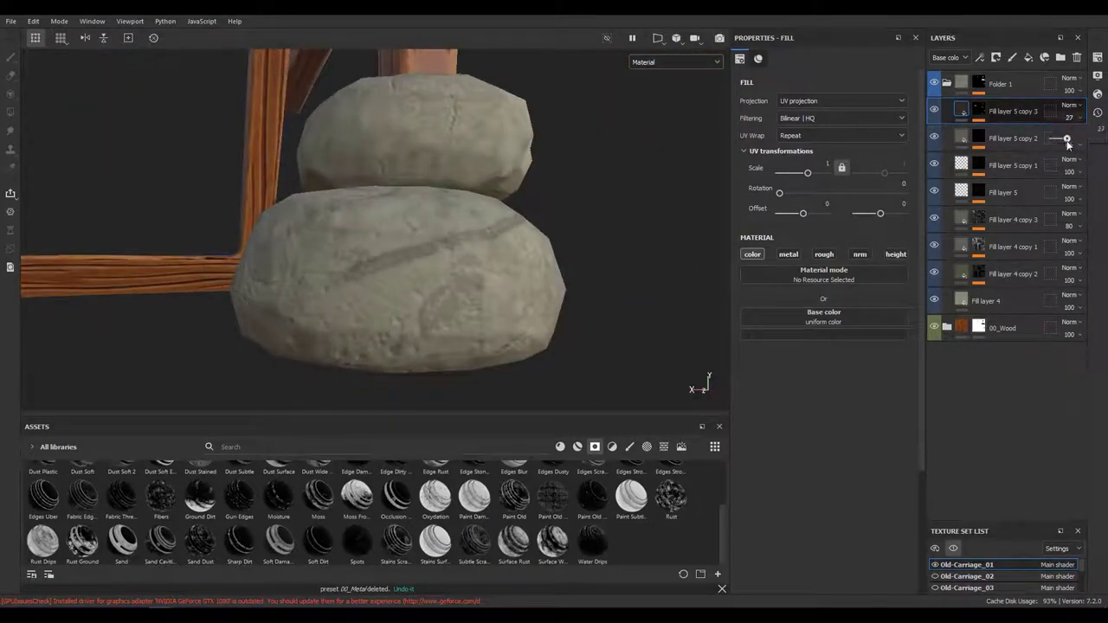
{"action": "left_click_drag", "start_coordinate": [1067, 143], "coordinate": [1070, 143]}
{"action": "left_click_drag", "start_coordinate": [519, 260], "coordinate": [434, 430]}
Step: Give Fill layer 4 a darker grey base colour and collapse Folder 1
{"action": "left_click", "coordinate": [995, 300]}
{"action": "left_click", "coordinate": [852, 335]}
{"action": "left_click", "coordinate": [848, 412]}
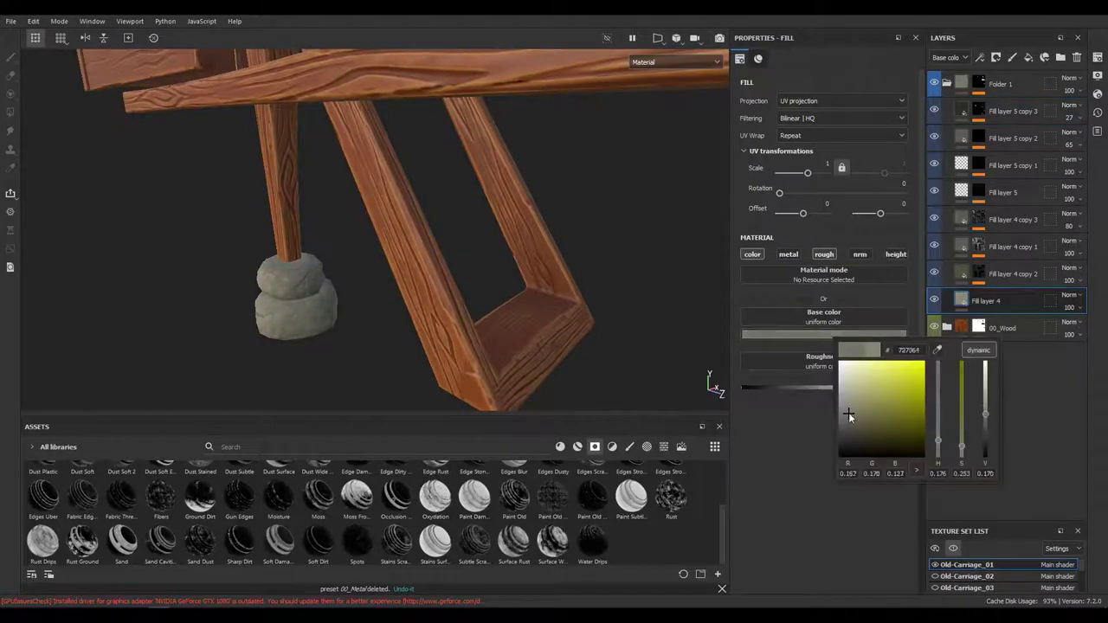
{"action": "left_click_drag", "start_coordinate": [847, 412], "coordinate": [411, 283]}
{"action": "left_click", "coordinate": [947, 83]}
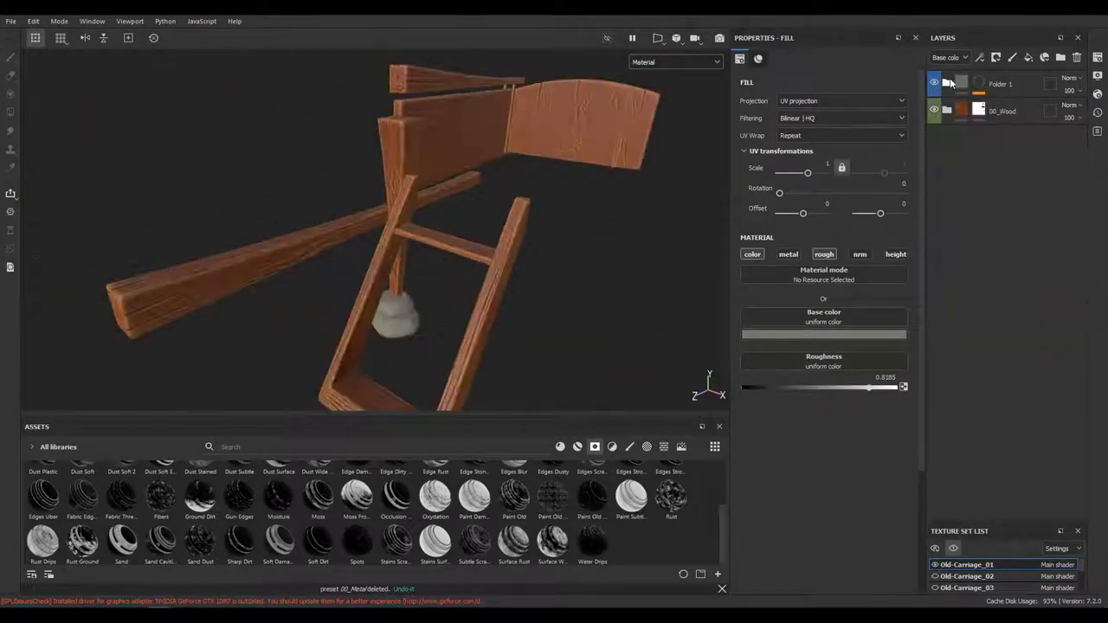
Step: Show all three texture sets so the whole carriage is displayed and framed
{"action": "left_click_drag", "start_coordinate": [342, 116], "coordinate": [443, 303]}
{"action": "left_click_drag", "start_coordinate": [397, 325], "coordinate": [530, 436]}
{"action": "left_click", "coordinate": [953, 547]}
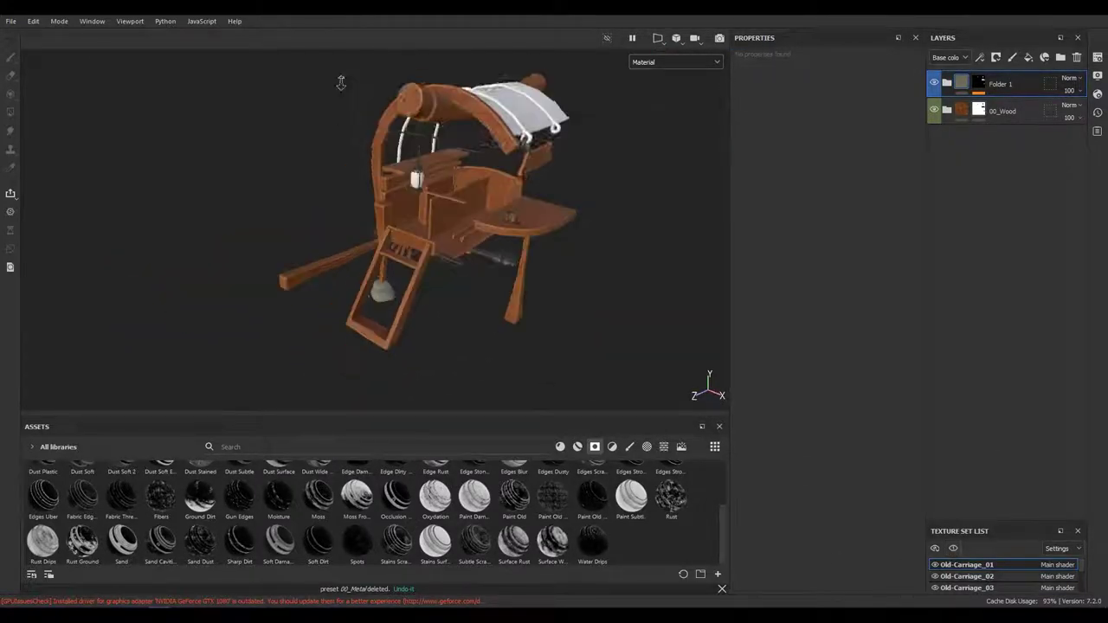
{"action": "left_click_drag", "start_coordinate": [450, 259], "coordinate": [377, 290]}
{"action": "left_click_drag", "start_coordinate": [378, 290], "coordinate": [404, 314]}
{"action": "left_click_drag", "start_coordinate": [403, 314], "coordinate": [388, 235]}
{"action": "left_click_drag", "start_coordinate": [389, 235], "coordinate": [424, 342]}
Step: Give Fill layer 1 in the 00_Wood folder a dark brown base colour
{"action": "left_click", "coordinate": [946, 110]}
{"action": "left_click", "coordinate": [964, 222]}
{"action": "left_click", "coordinate": [823, 334]}
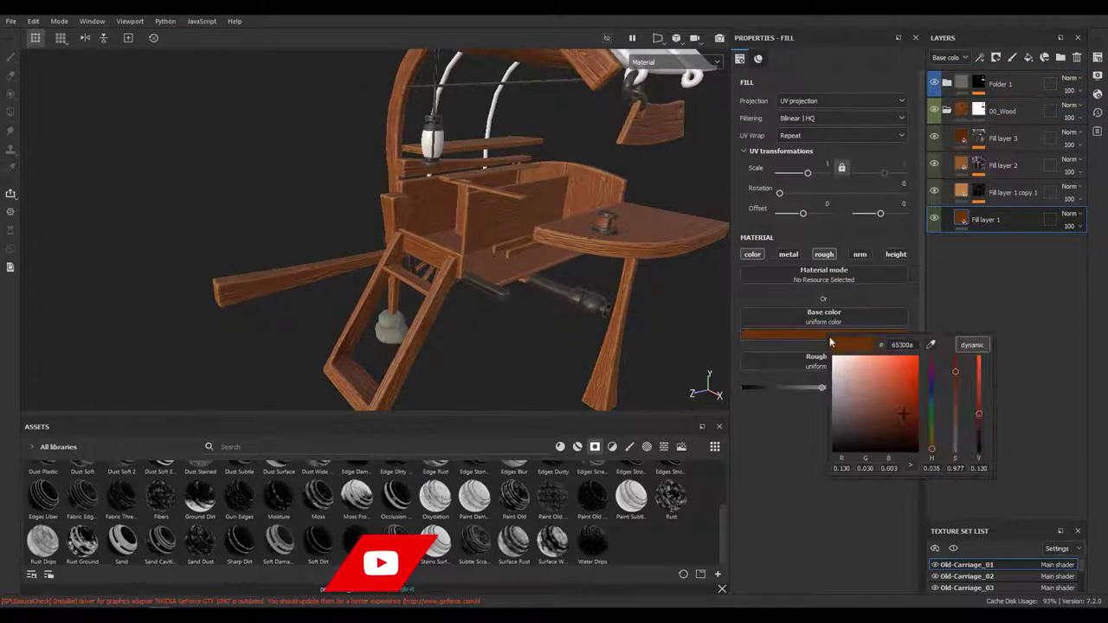
{"action": "left_click", "coordinate": [905, 424]}
Step: Refine the wood's base colour to muted dark brown 51352a while checking the planks
{"action": "left_click_drag", "start_coordinate": [432, 372], "coordinate": [433, 329]}
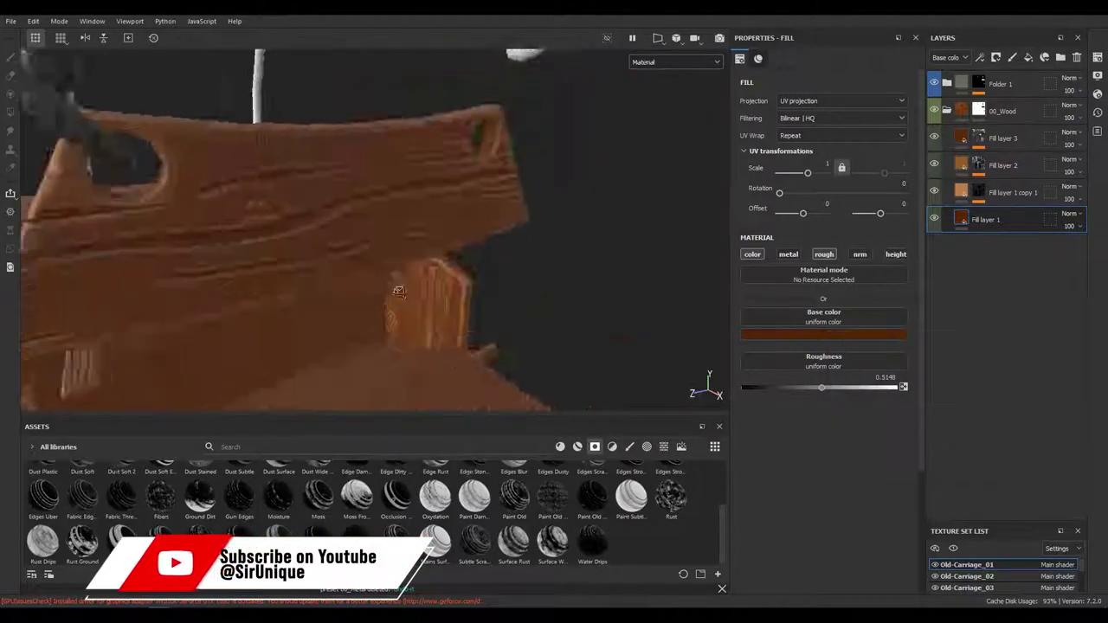
{"action": "left_click_drag", "start_coordinate": [433, 329], "coordinate": [451, 320]}
{"action": "left_click", "coordinate": [823, 334]}
{"action": "left_click_drag", "start_coordinate": [897, 447], "coordinate": [926, 407]}
{"action": "left_click_drag", "start_coordinate": [466, 262], "coordinate": [554, 259]}
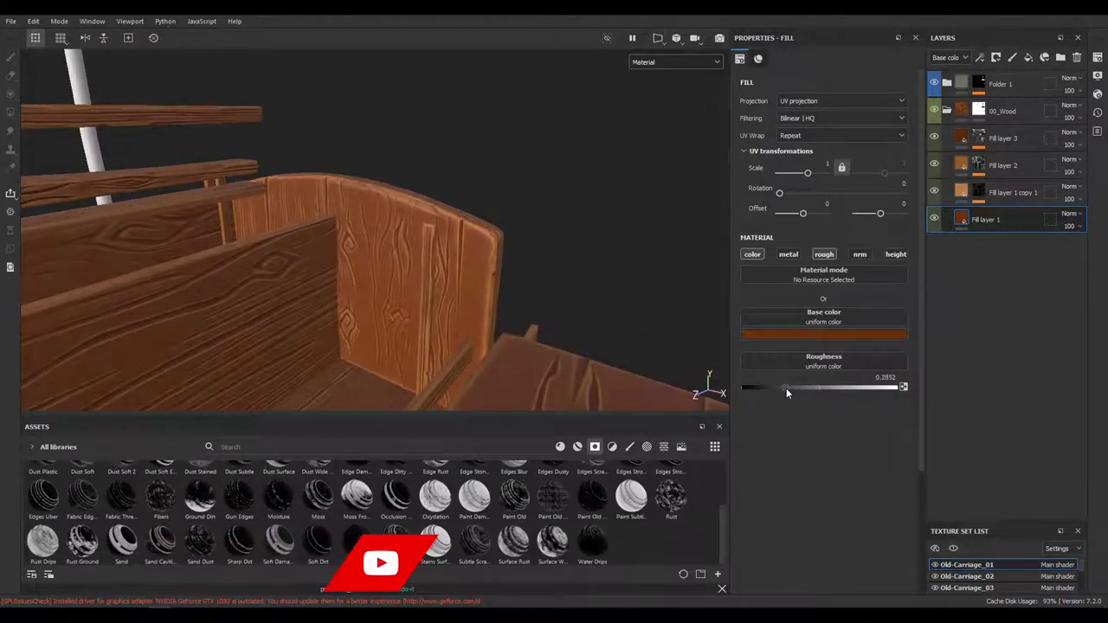
{"action": "left_click", "coordinate": [827, 334]}
{"action": "left_click_drag", "start_coordinate": [655, 340], "coordinate": [390, 146]}
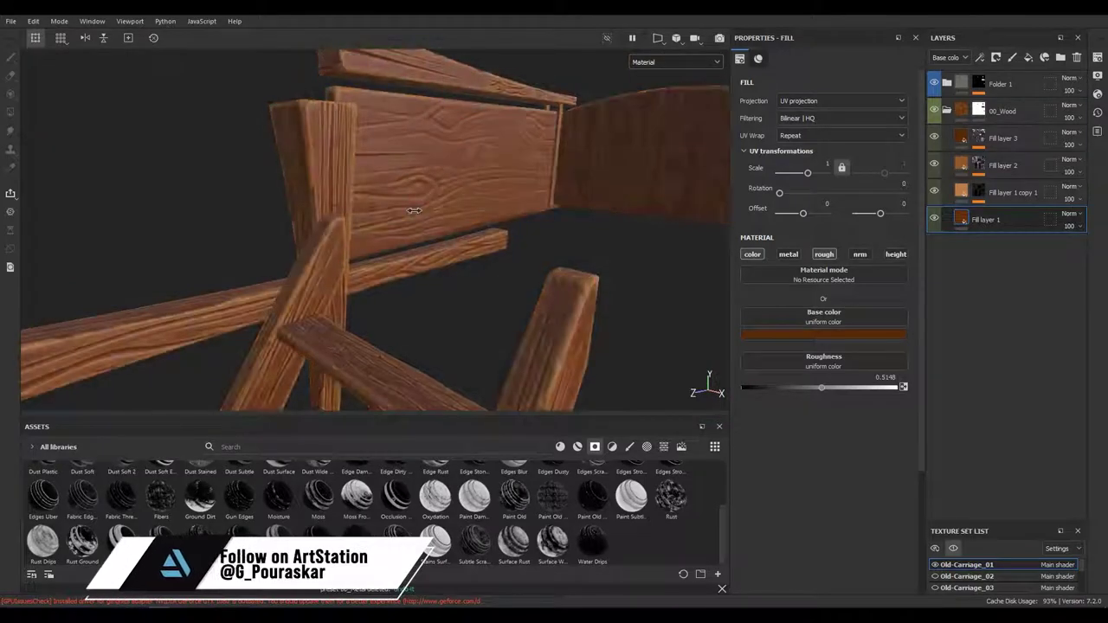
{"action": "left_click", "coordinate": [829, 334]}
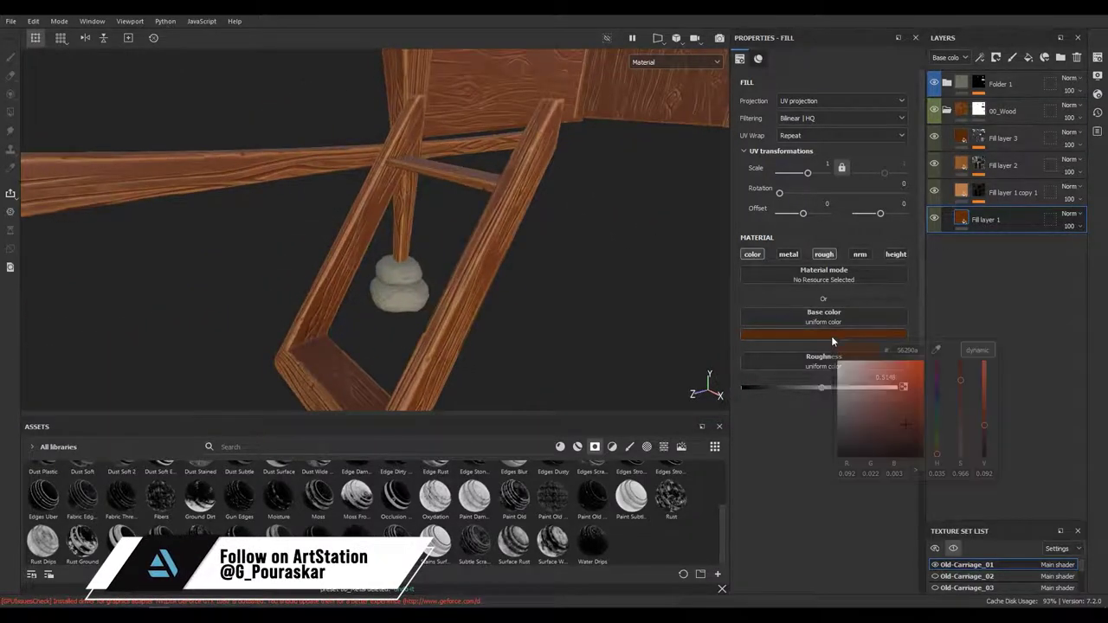
{"action": "left_click_drag", "start_coordinate": [908, 451], "coordinate": [890, 424]}
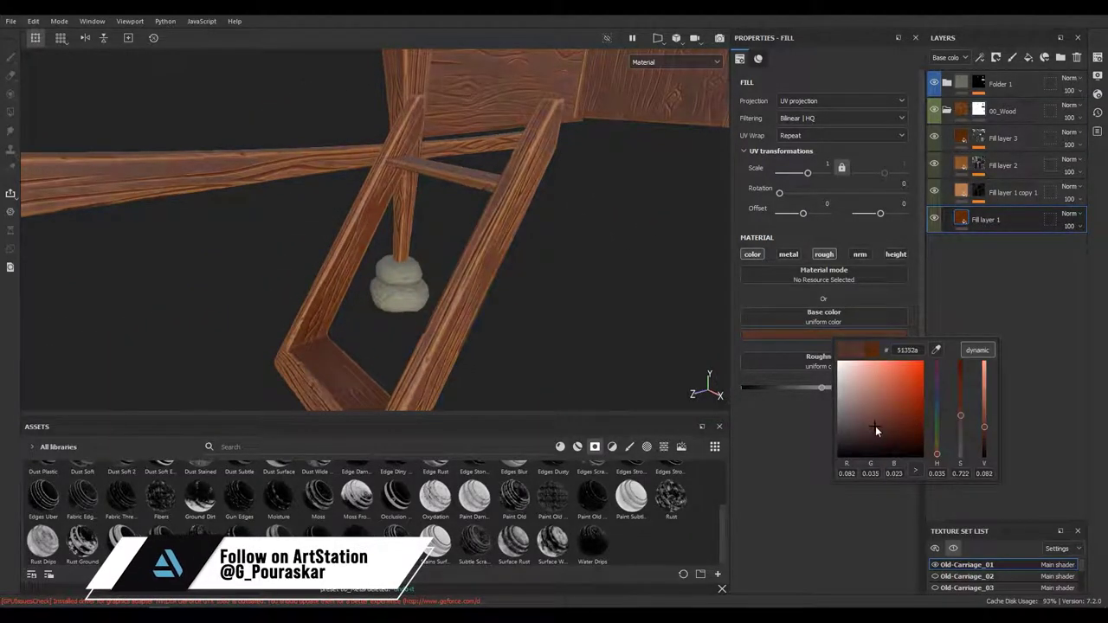
{"action": "left_click_drag", "start_coordinate": [606, 346], "coordinate": [424, 268]}
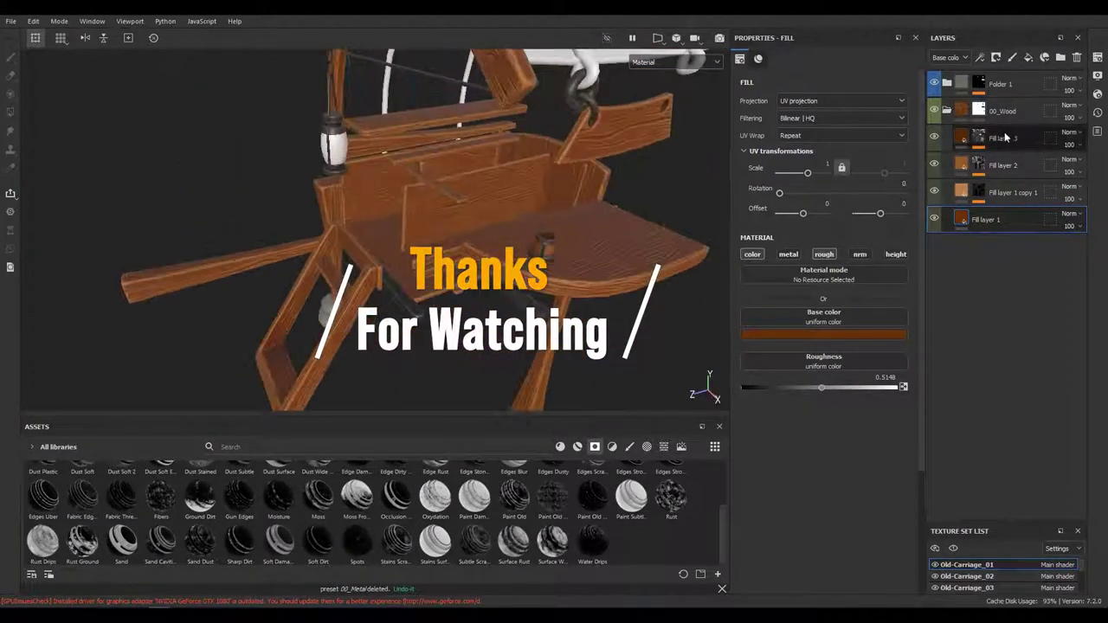
Step: Select Fill layer 3 in the 00_Wood folder
{"action": "left_click", "coordinate": [1011, 131]}
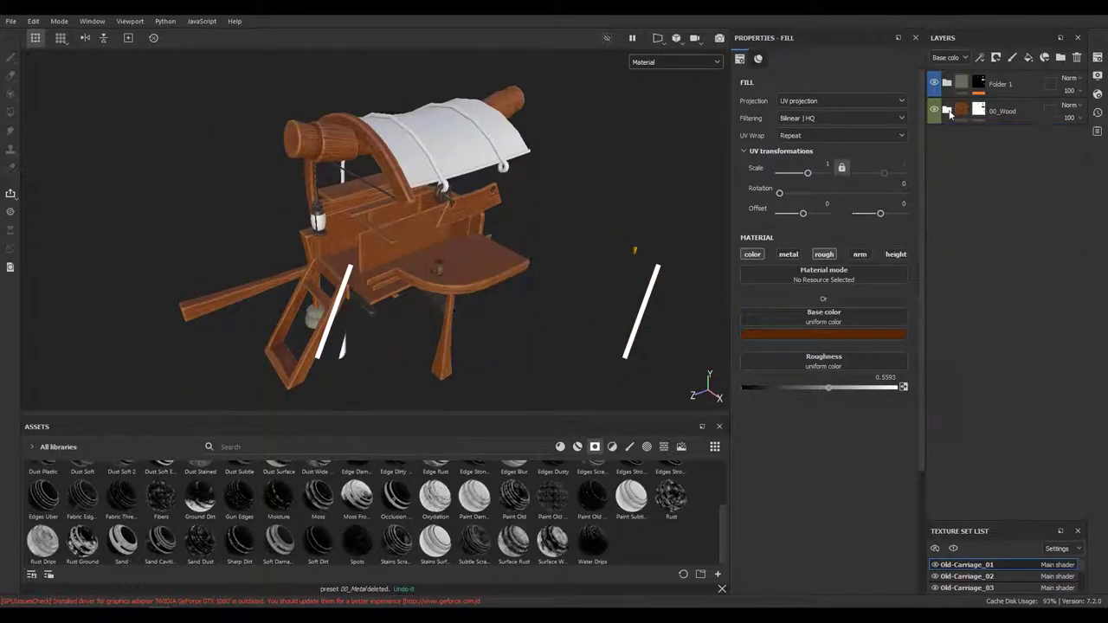